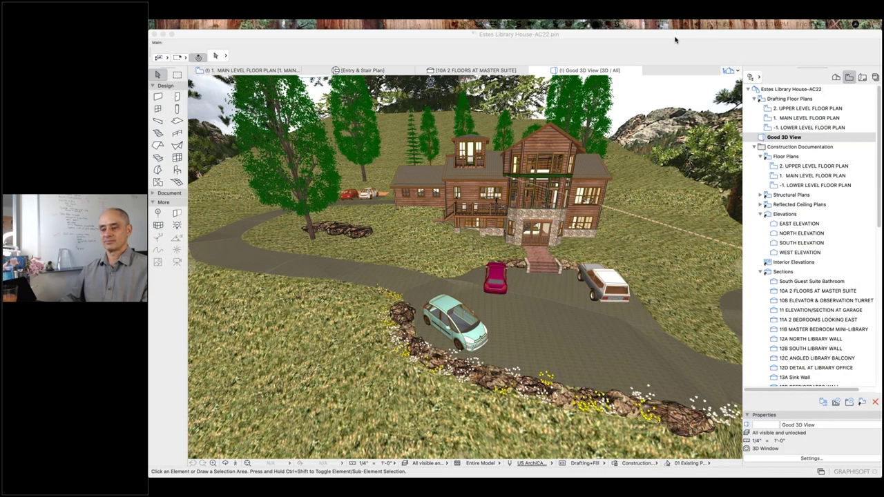
# Step: Orbit the 3D model to view the house from another angle, and restore the saved Good 3D View
pyautogui.click(676, 40)
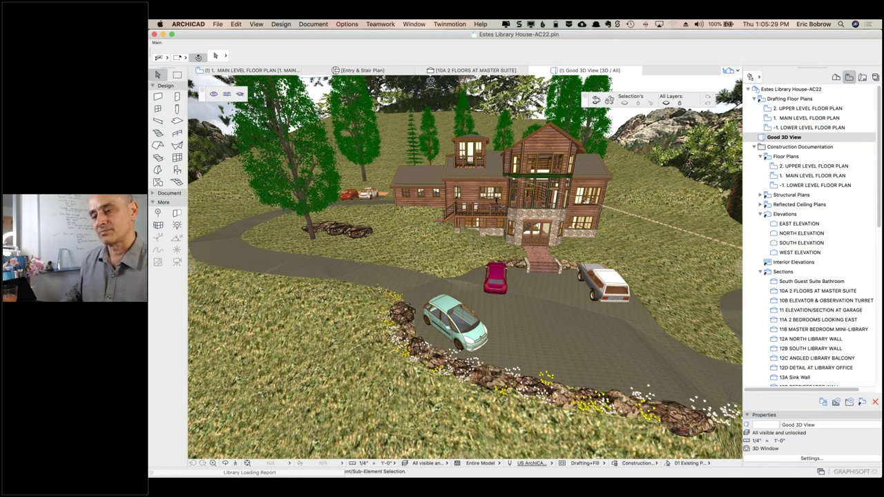
pyautogui.click(525, 205)
pyautogui.click(568, 88)
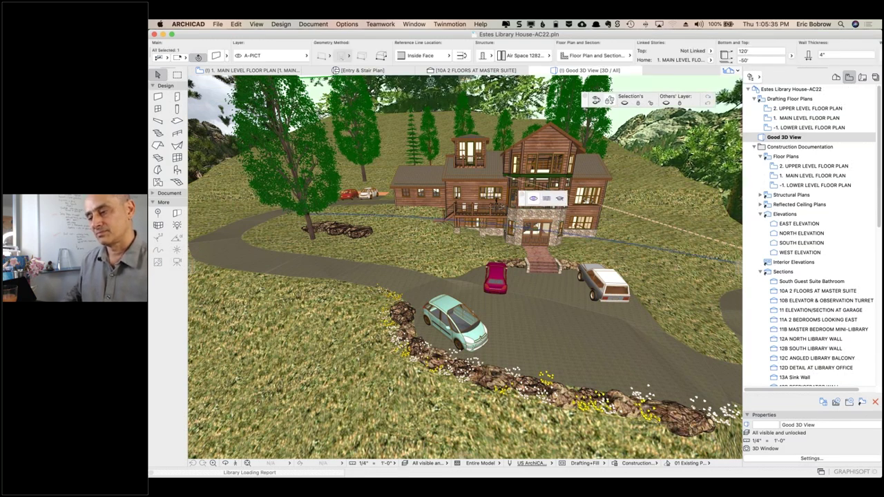
pyautogui.moveTo(619, 159); pyautogui.dragTo(566, 181, button='middle')
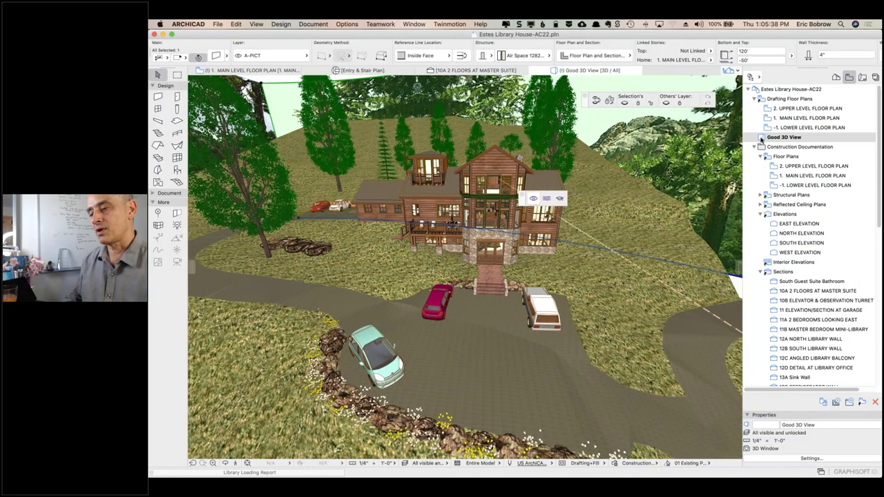
pyautogui.doubleClick(762, 139)
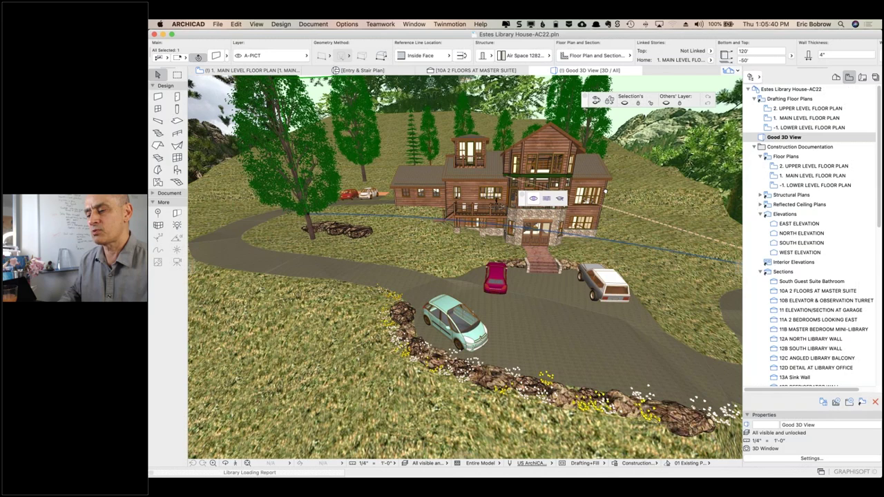
# Step: Examine the whole site and the curved picture walls around it from outside and above
pyautogui.moveTo(605, 192); pyautogui.dragTo(560, 171, button='middle')
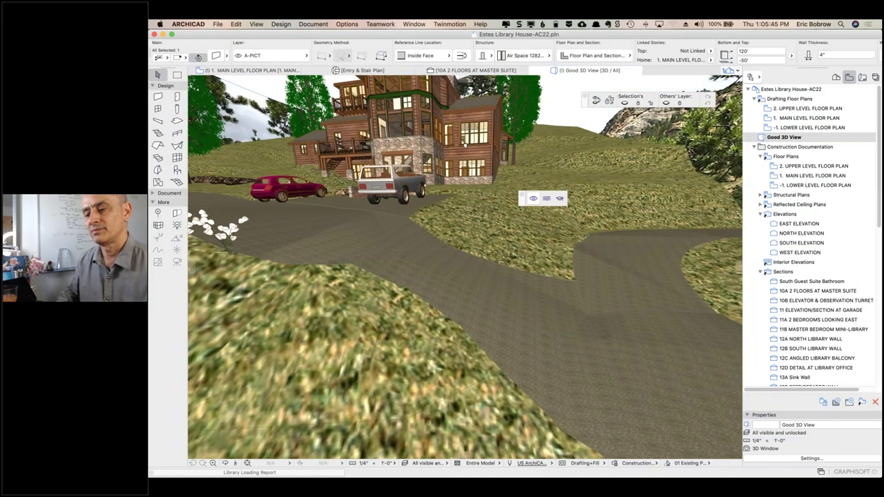
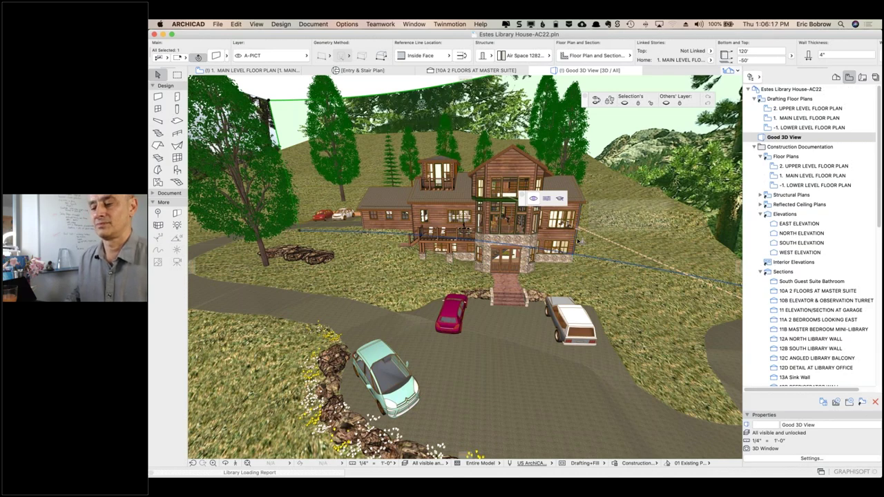
pyautogui.scroll(10, 580, 241)
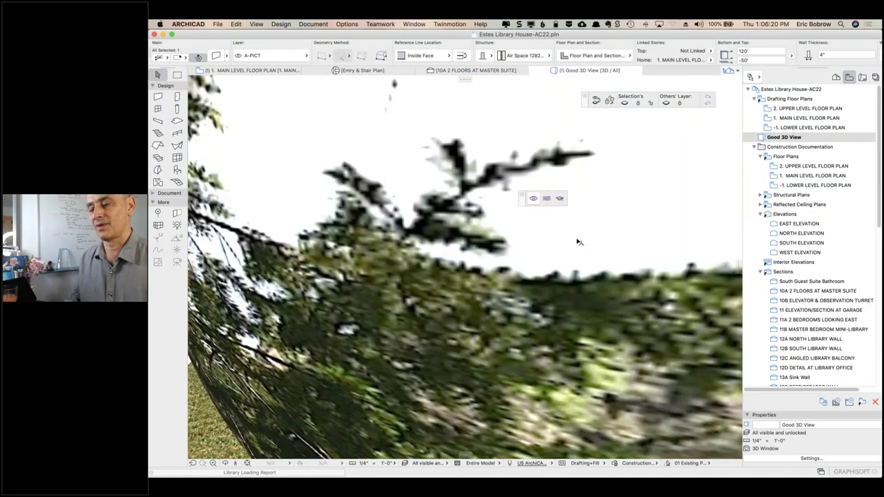
pyautogui.scroll(-10, 578, 241)
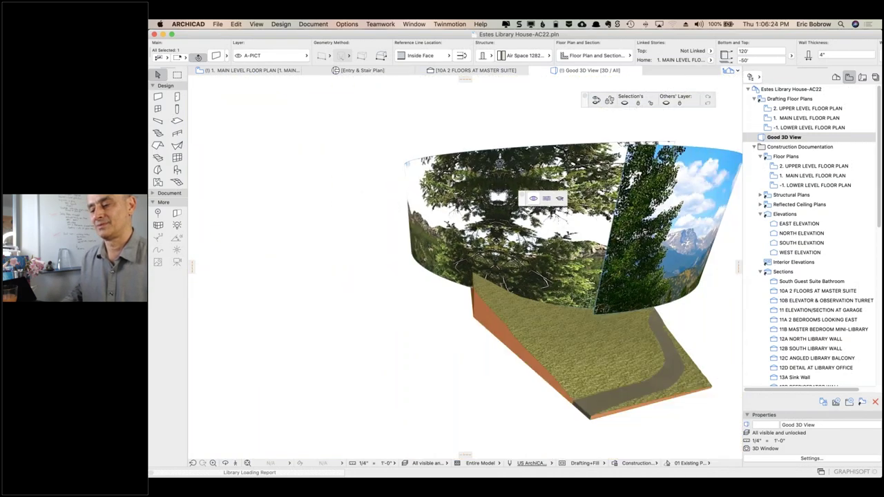
pyautogui.keyDown('shift'); pyautogui.moveTo(562, 339); pyautogui.dragTo(487, 329, button='middle'); pyautogui.keyUp('shift')
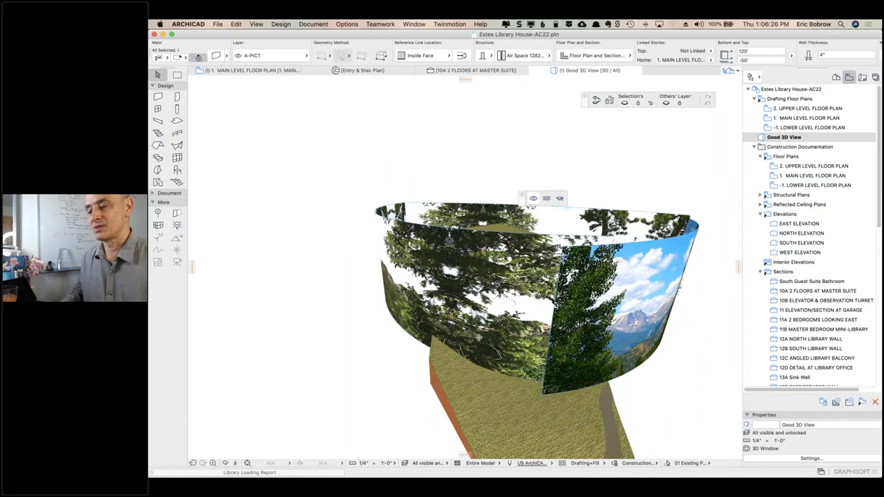
pyautogui.keyDown('shift'); pyautogui.moveTo(449, 241); pyautogui.dragTo(480, 306, button='middle'); pyautogui.keyUp('shift')
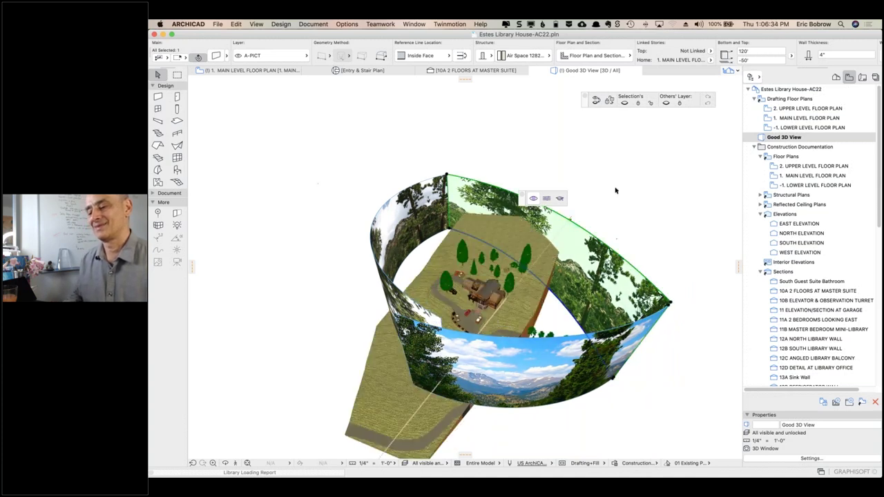
pyautogui.keyDown('shift'); pyautogui.moveTo(537, 182); pyautogui.dragTo(490, 188, button='middle'); pyautogui.keyUp('shift')
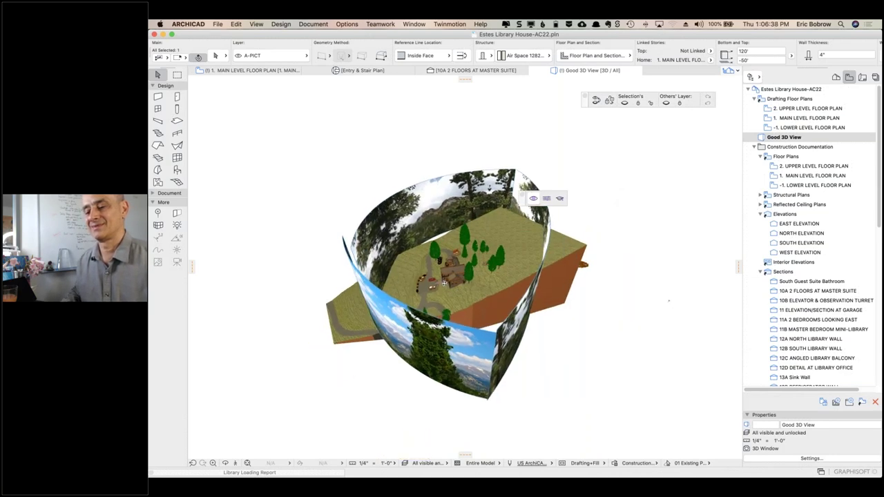
# Step: Move in close to the house and through its facade to examine the living area, kitchen and stairs
pyautogui.scroll(10, 446, 288)
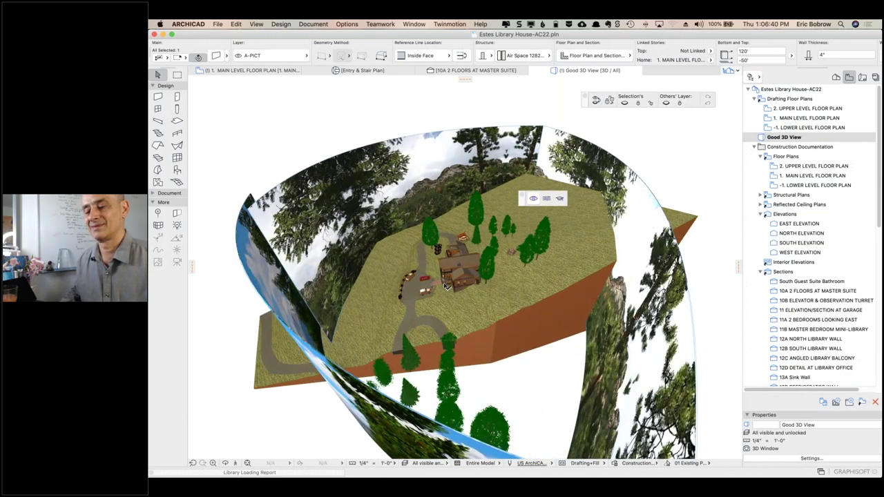
pyautogui.scroll(6, 446, 286)
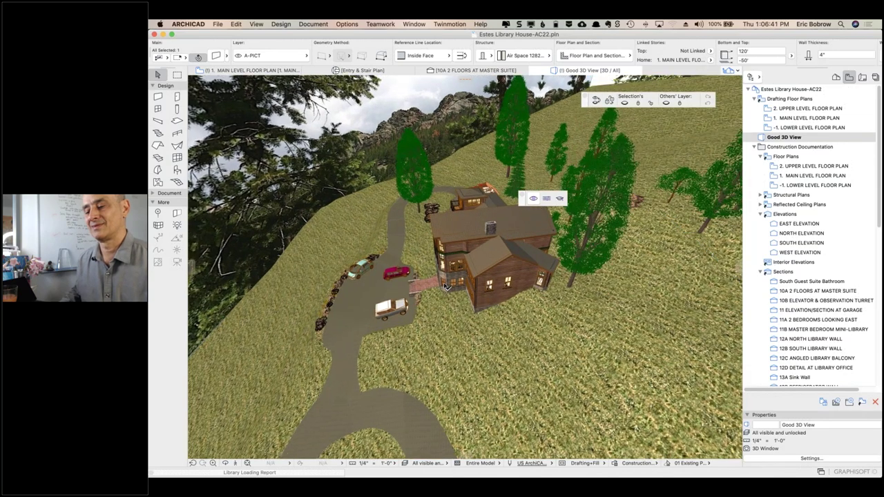
pyautogui.scroll(5, 449, 278)
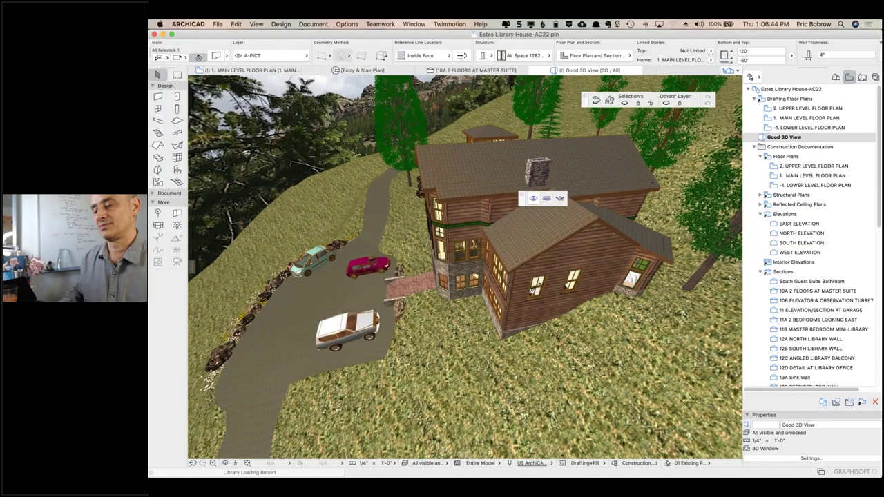
pyautogui.scroll(6, 449, 255)
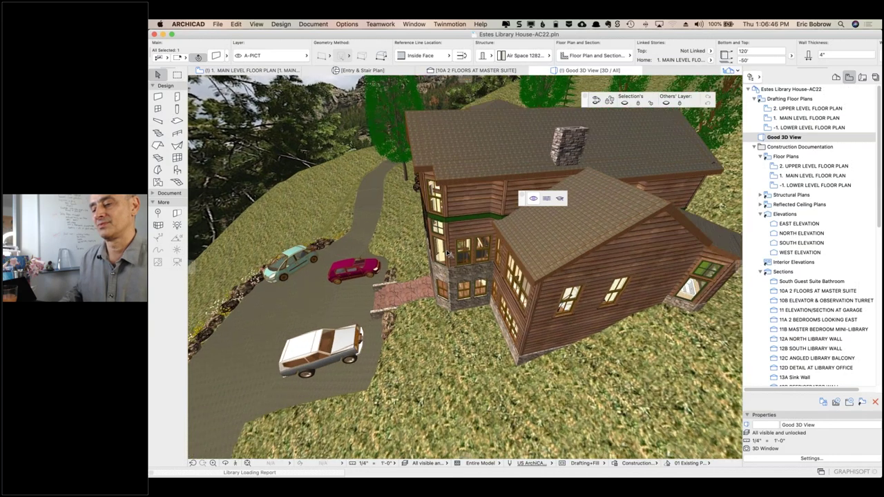
pyautogui.scroll(4, 447, 254)
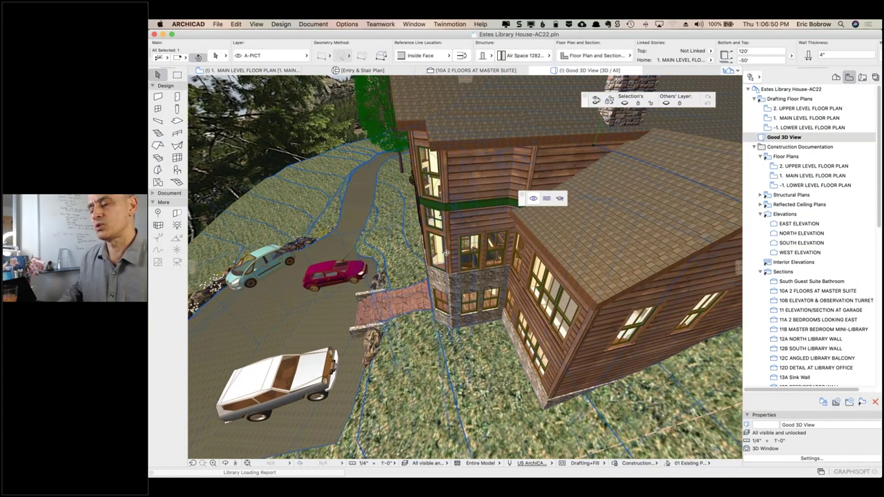
pyautogui.keyDown('shift'); pyautogui.moveTo(474, 251); pyautogui.dragTo(513, 225, button='middle'); pyautogui.keyUp('shift')
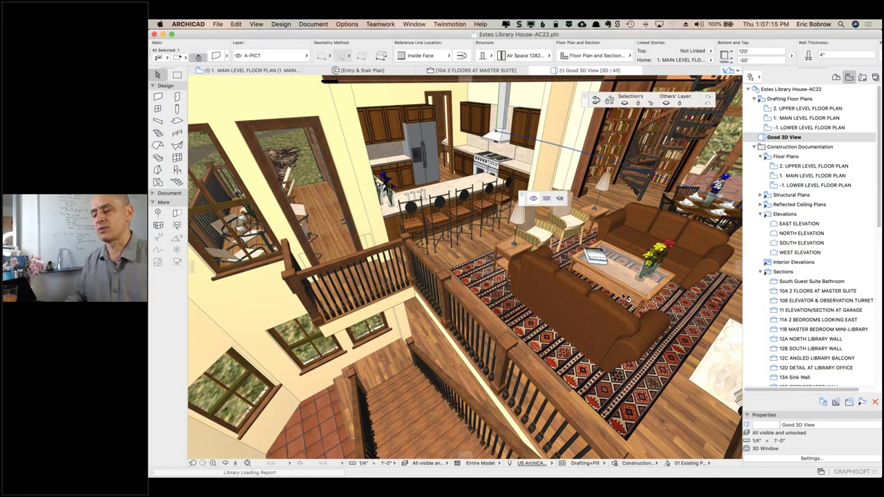
# Step: Pull back out of the house to examine the site and its mountain backdrop, and restore the saved Good 3D View
pyautogui.scroll(-5, 623, 297)
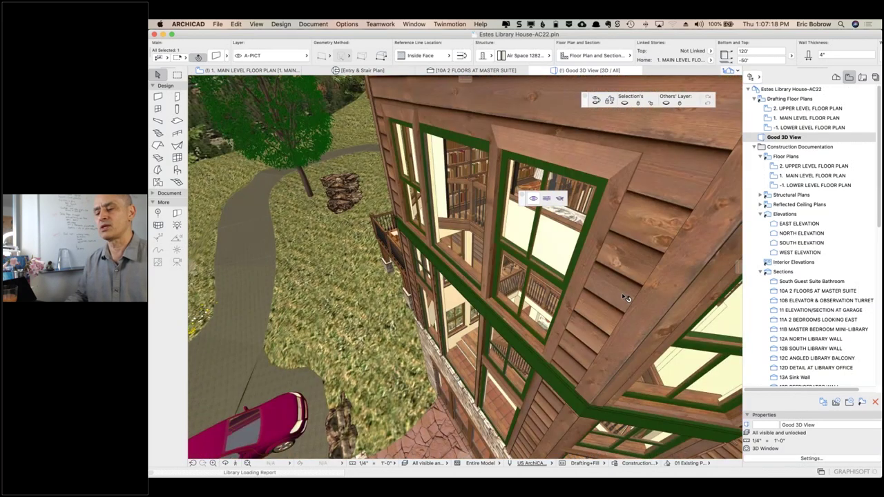
pyautogui.scroll(-10, 625, 298)
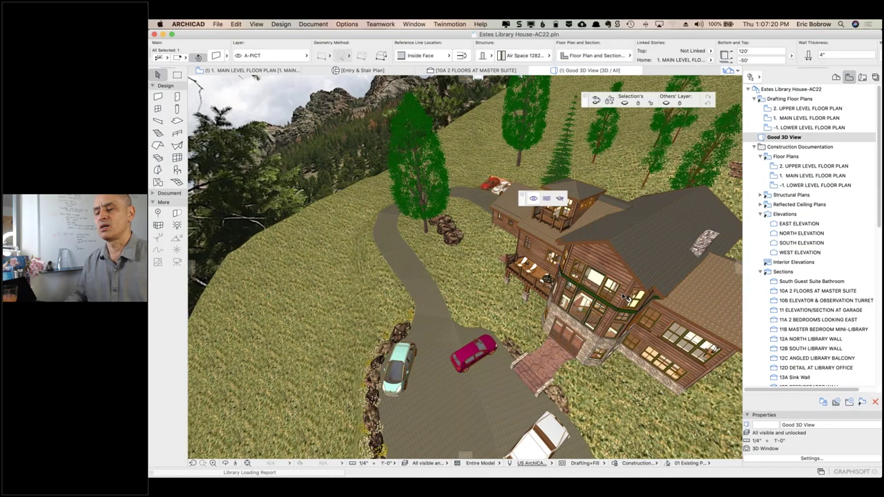
pyautogui.scroll(-1, 622, 297)
pyautogui.scroll(-2, 533, 136)
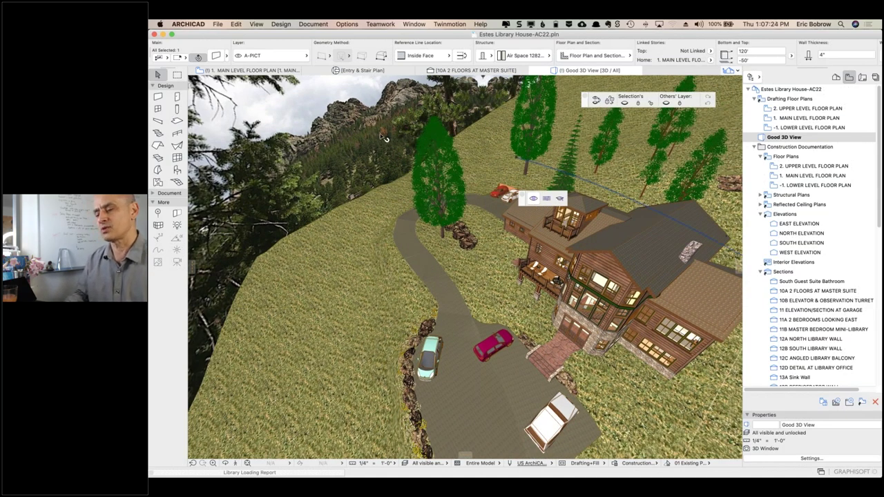
pyautogui.scroll(-5, 384, 138)
pyautogui.scroll(-2, 381, 136)
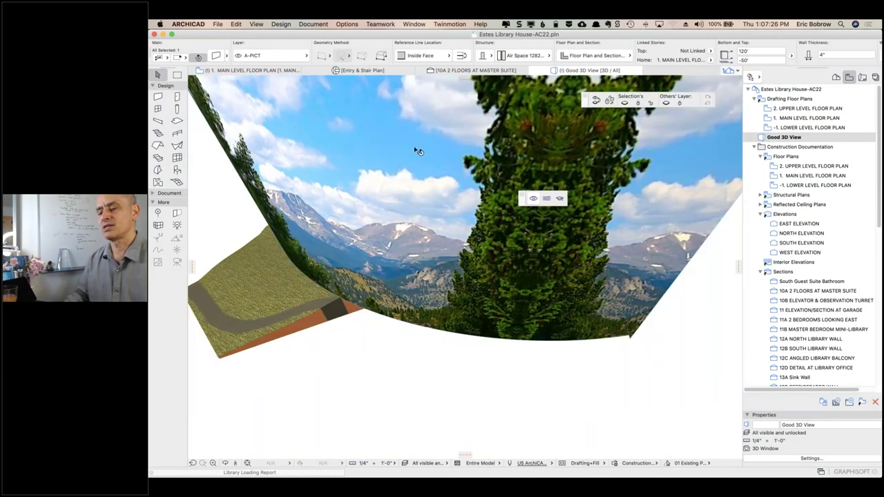
pyautogui.moveTo(402, 211); pyautogui.dragTo(381, 352, button='middle')
pyautogui.scroll(1, 385, 324)
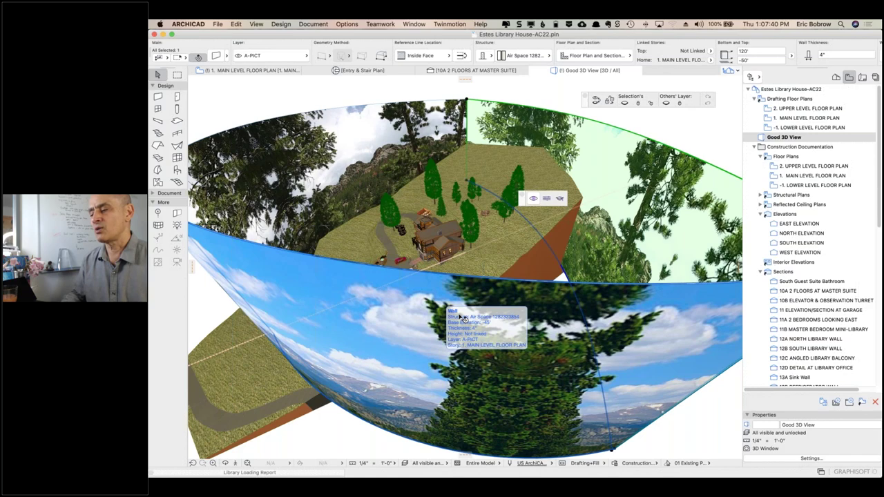
pyautogui.doubleClick(763, 138)
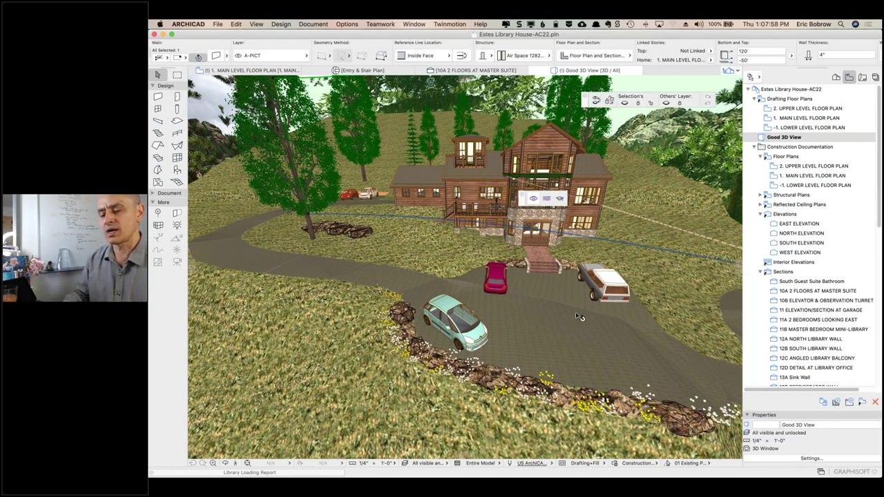
# Step: Start 3D Explore mode and move forward over the parked cars toward the driveway beside the house
pyautogui.click(236, 464)
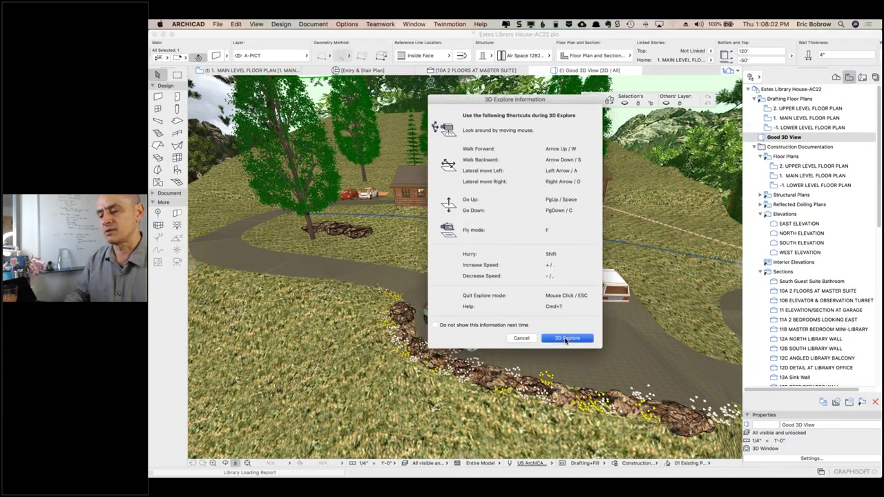
pyautogui.press('Return')
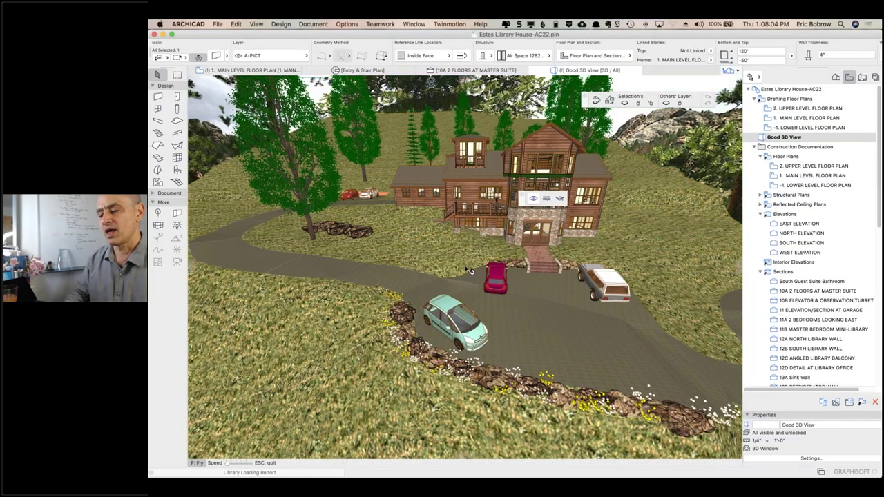
pyautogui.press('Up')
pyautogui.press('Up')
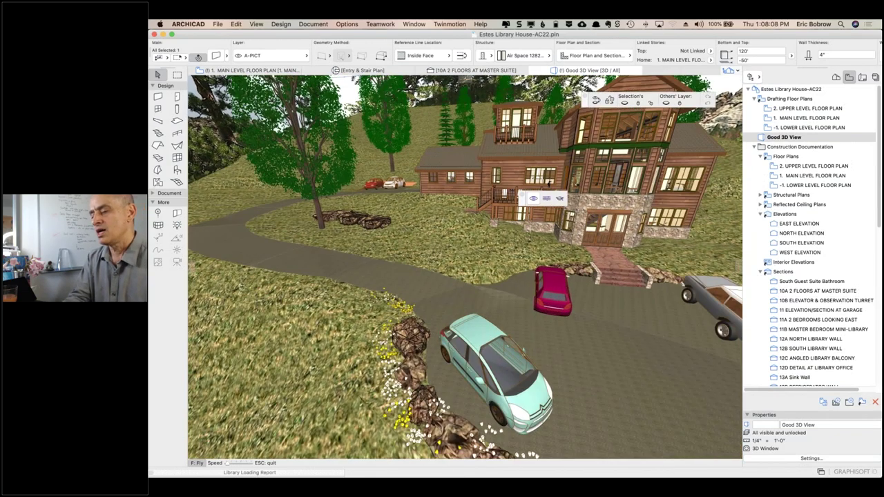
pyautogui.press('Up')
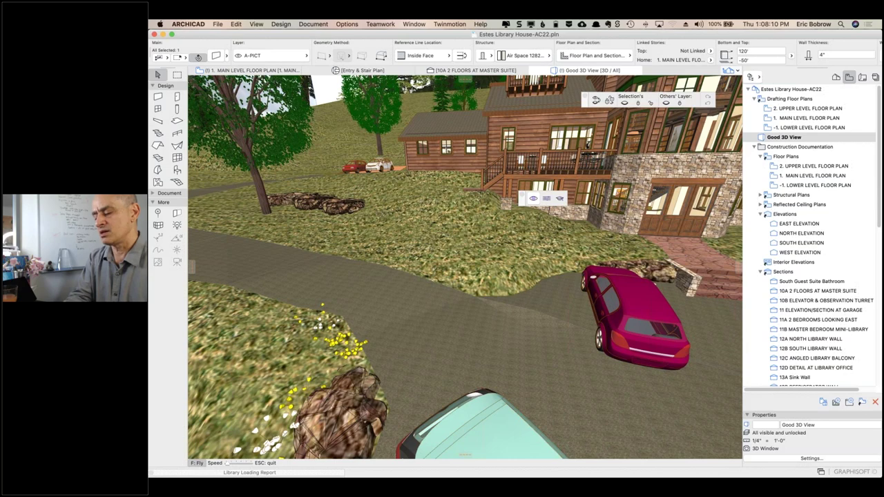
pyautogui.press('Up')
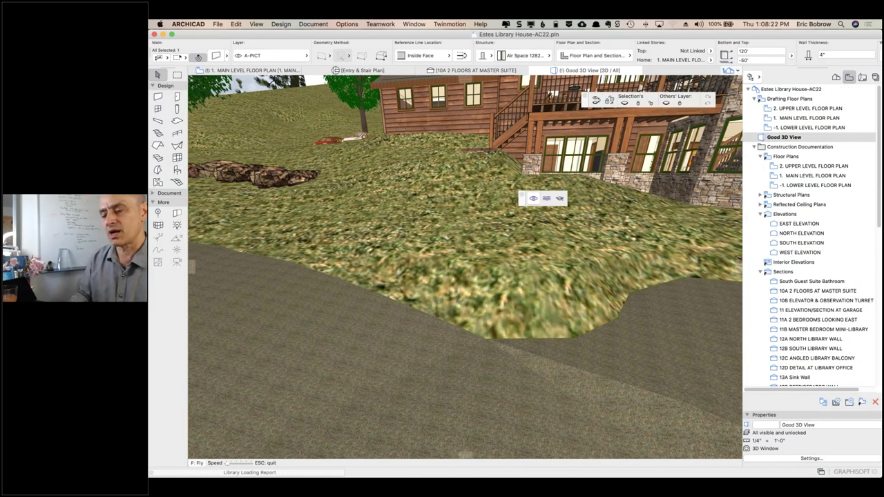
# Step: Navigate across the lawn to the front entrance and view the double doors from the stone walkway
pyautogui.press('Up')
pyautogui.moveTo(439, 262); pyautogui.dragTo(466, 270)
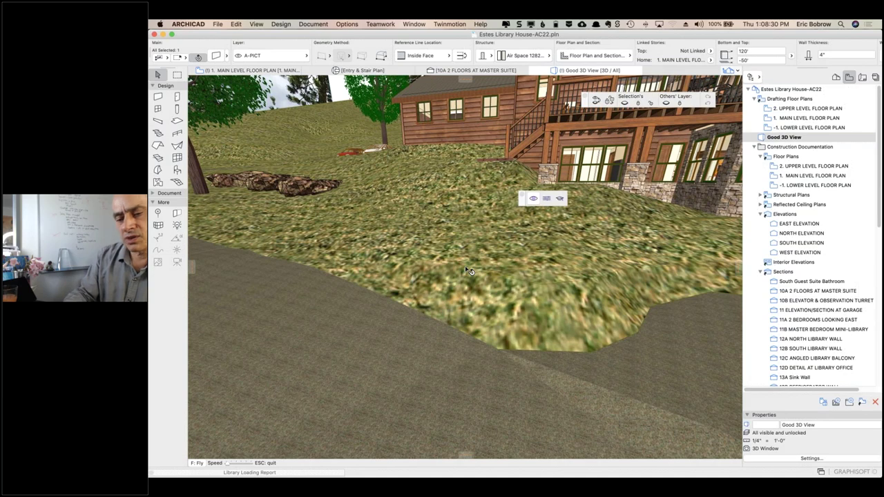
pyautogui.press('Up')
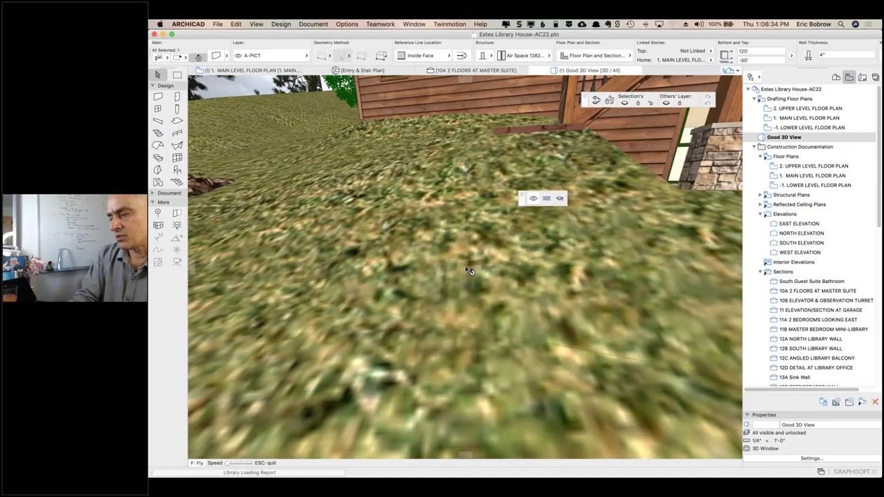
pyautogui.press('Right')
pyautogui.press('Up')
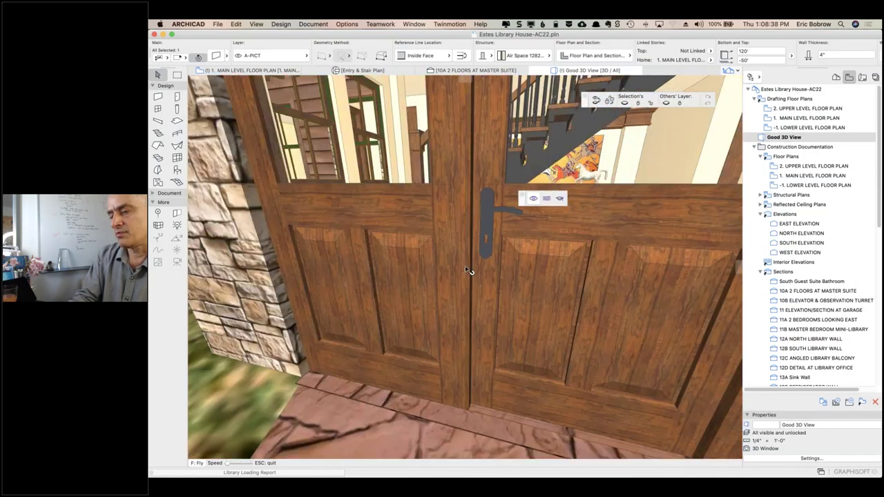
pyautogui.press('Down')
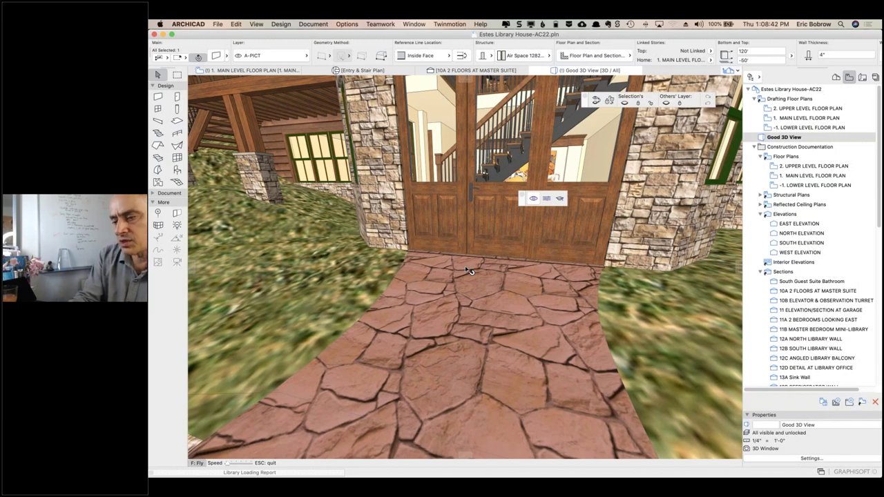
pyautogui.press('Up')
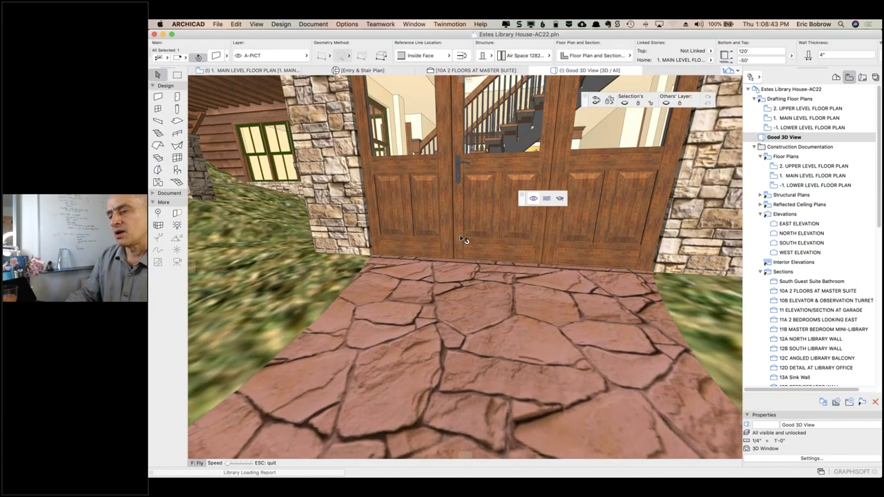
pyautogui.press('Down')
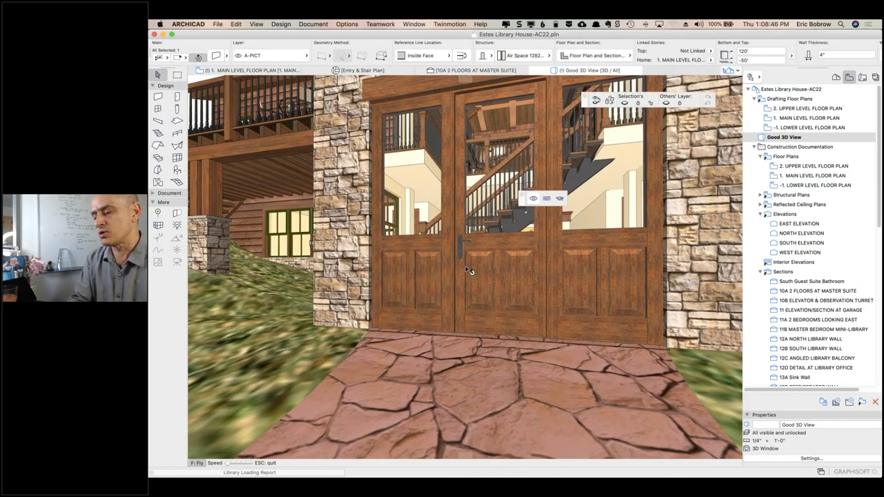
pyautogui.press('Down')
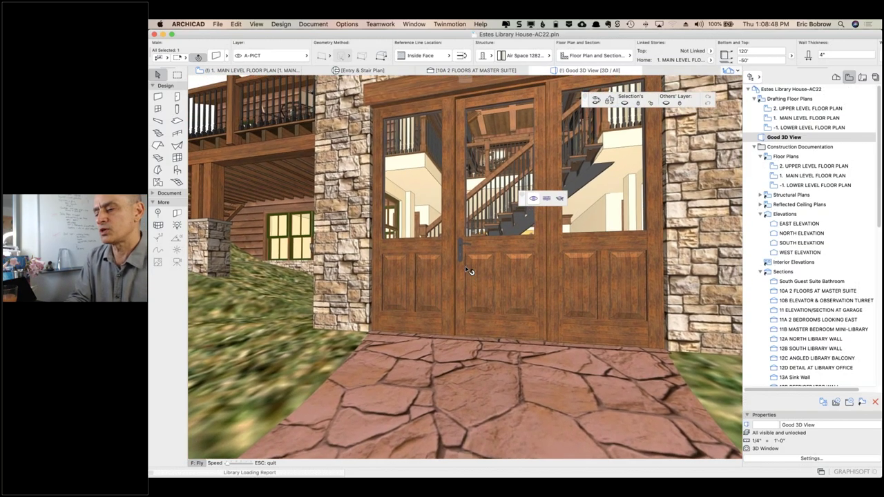
# Step: Move through the front doors into the entry hall, view the staircase, leave 3D Explore and clear the selection
pyautogui.press('Up')
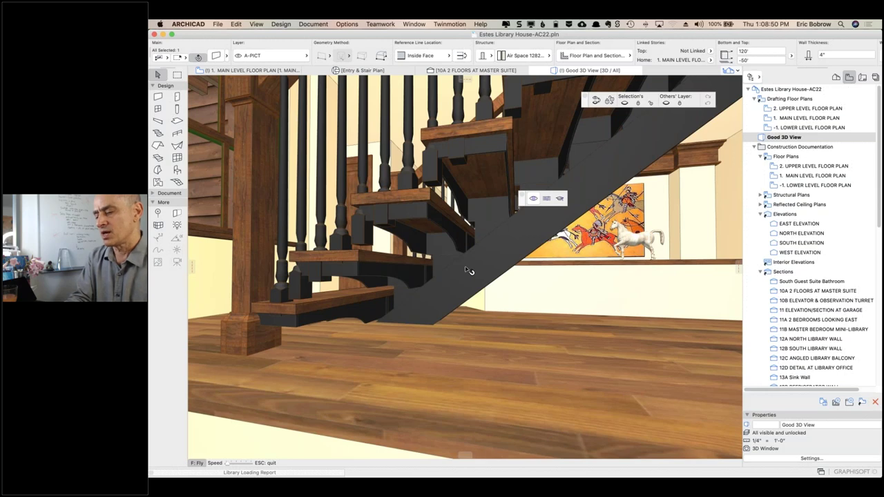
pyautogui.press('Down')
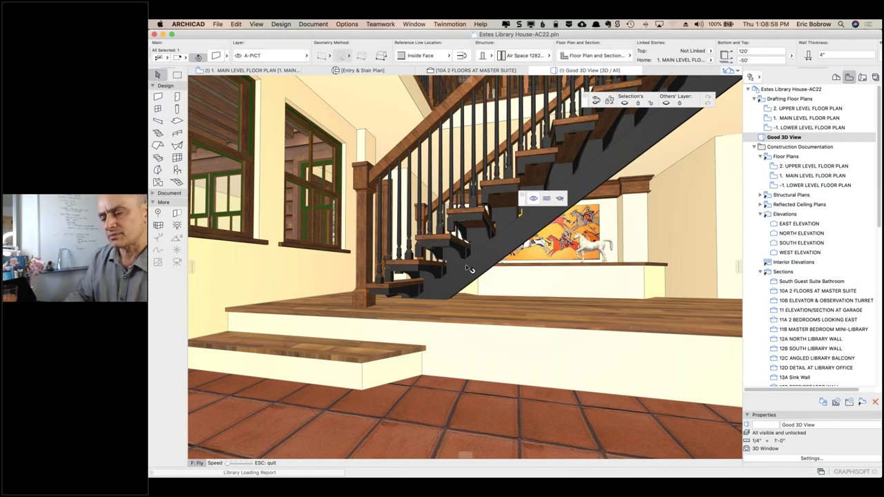
pyautogui.moveTo(469, 272)
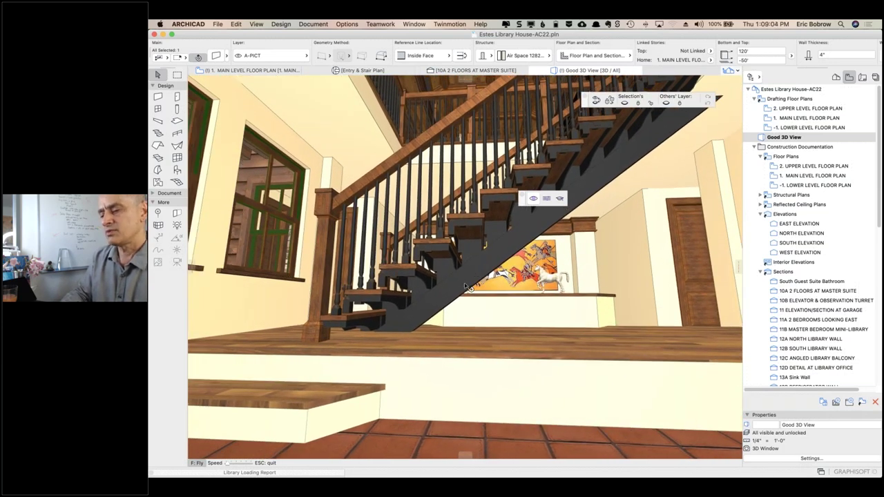
pyautogui.press('Escape')
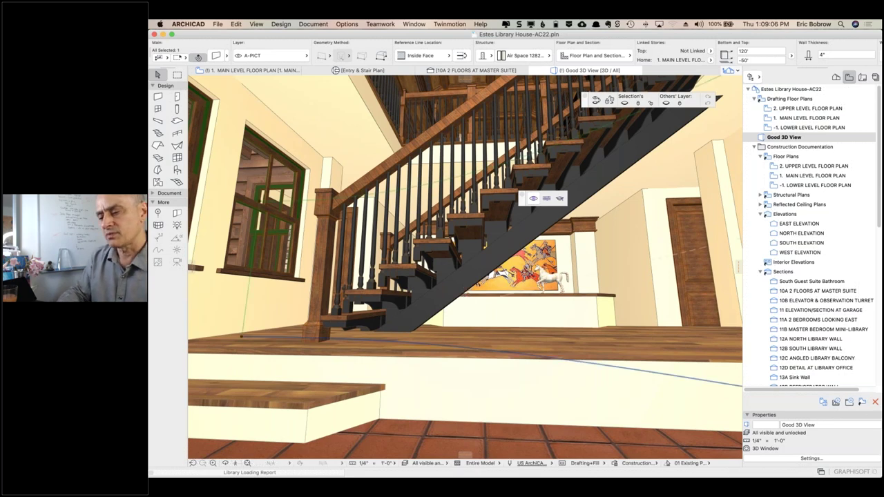
pyautogui.press('Escape')
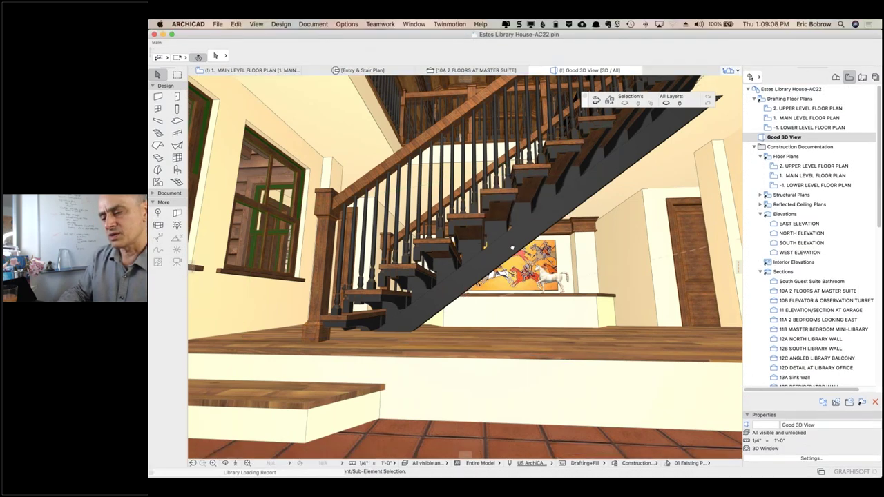
# Step: Raise the viewpoint above the staircase and approach the upper railing to examine the library living room and kitchen
pyautogui.moveTo(472, 234); pyautogui.dragTo(472, 338, button='middle')
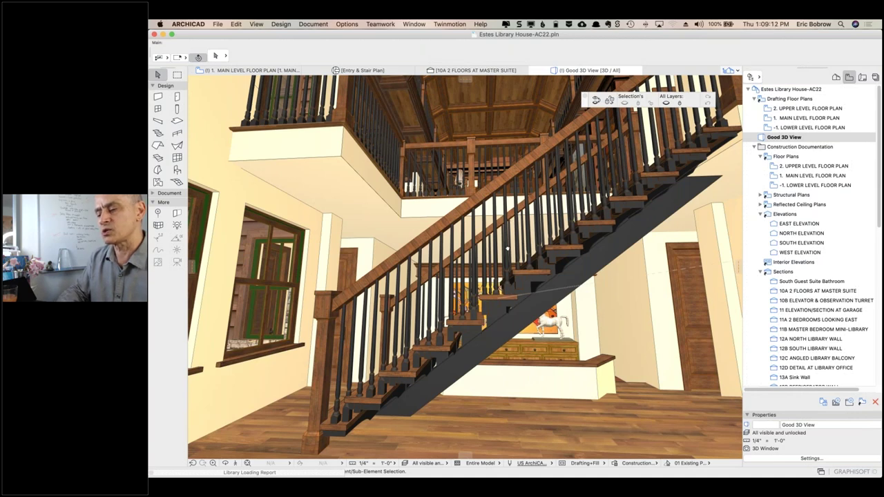
pyautogui.moveTo(507, 248); pyautogui.dragTo(494, 385, button='middle')
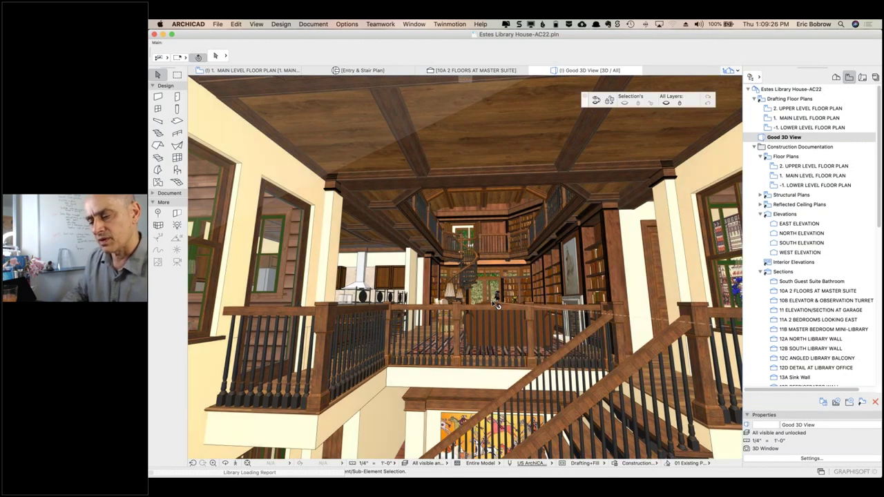
pyautogui.scroll(1, 487, 308)
pyautogui.scroll(3, 490, 312)
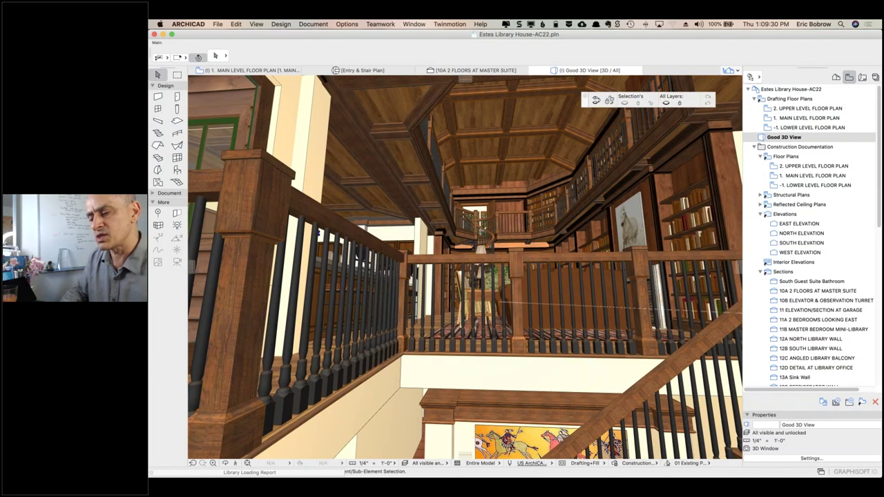
pyautogui.scroll(5, 513, 242)
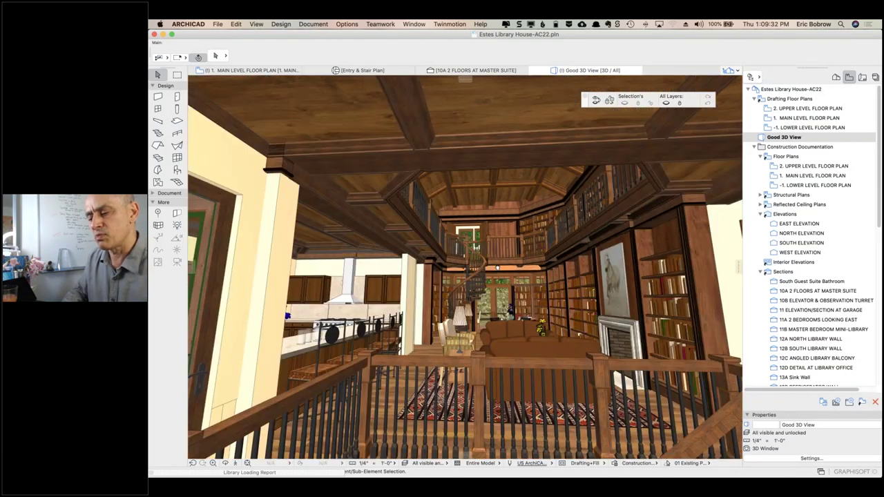
pyautogui.scroll(4, 499, 250)
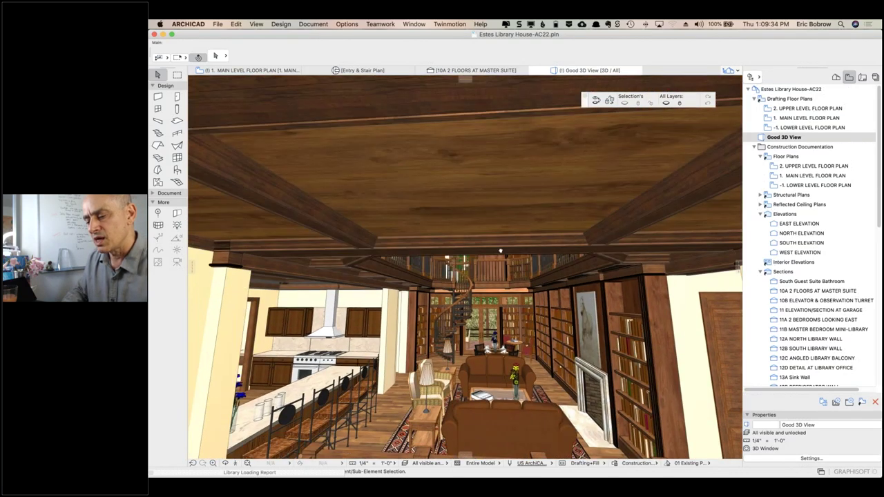
pyautogui.scroll(-3, 499, 247)
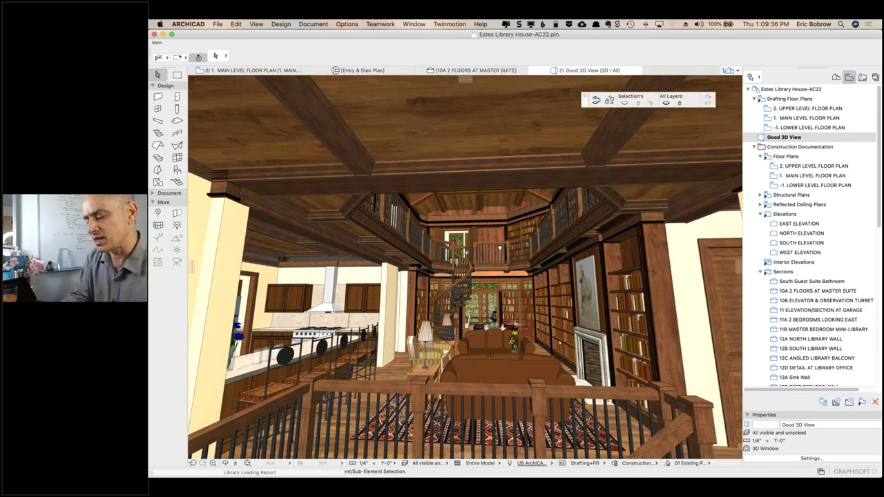
pyautogui.moveTo(504, 195)
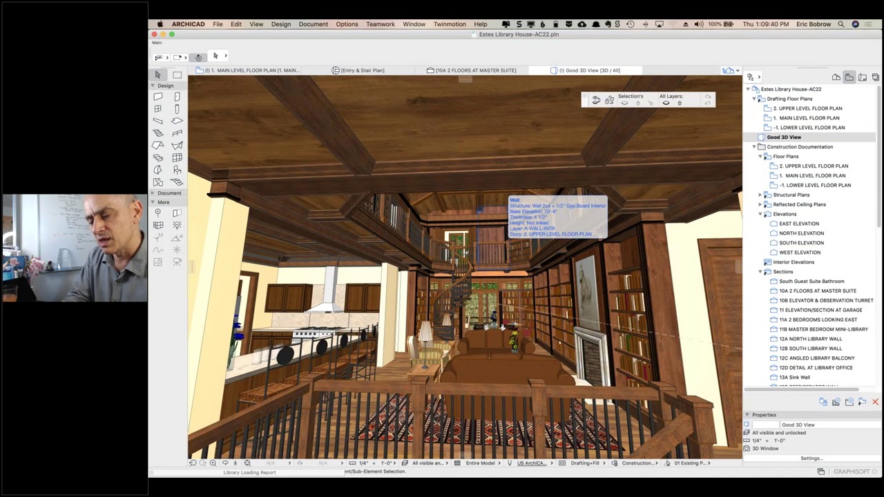
# Step: Explore the library in 3D Explore mode, viewing the spiral stair up close and the room from farther back, and exit the mode
pyautogui.click(235, 464)
pyautogui.click(565, 338)
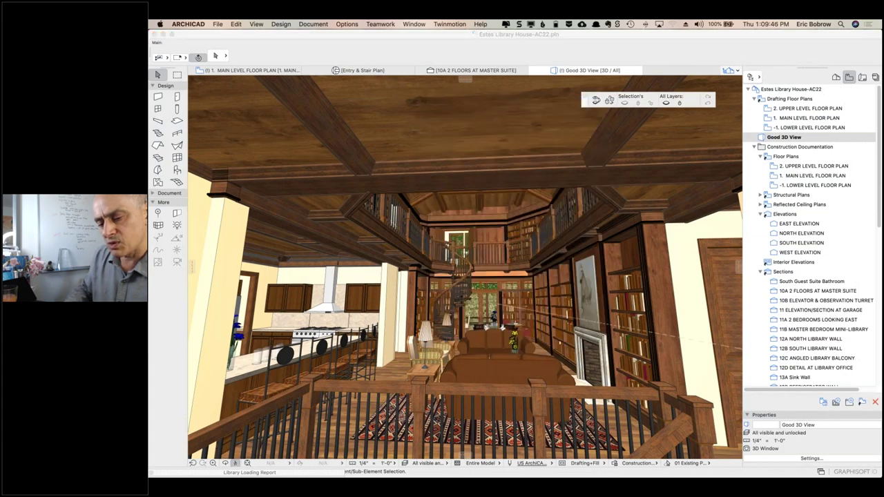
pyautogui.press('Up')
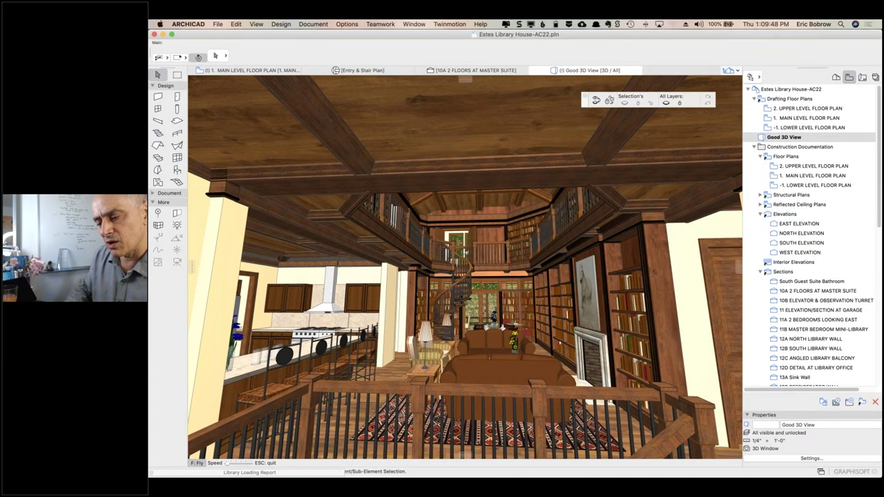
pyautogui.press('Up')
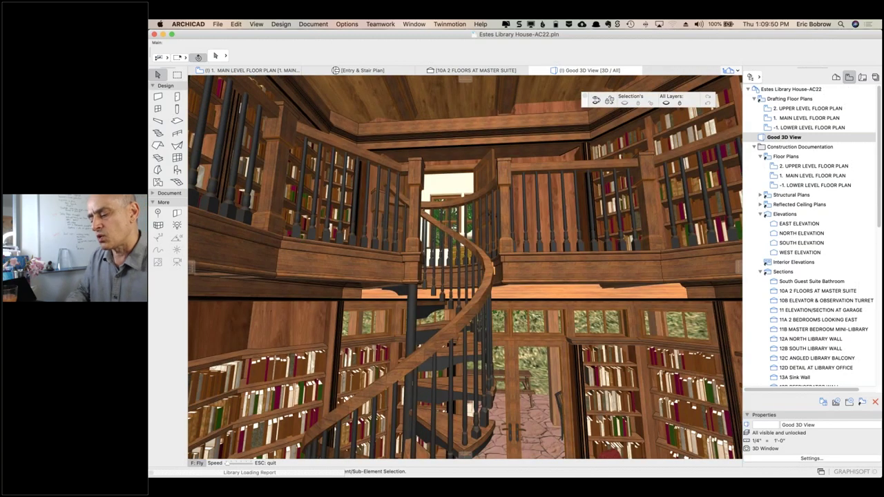
pyautogui.press('Up')
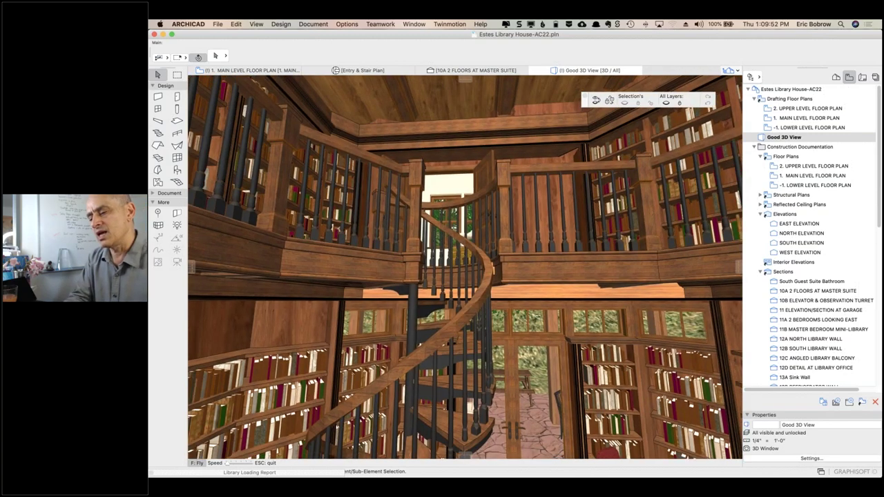
pyautogui.press('Down')
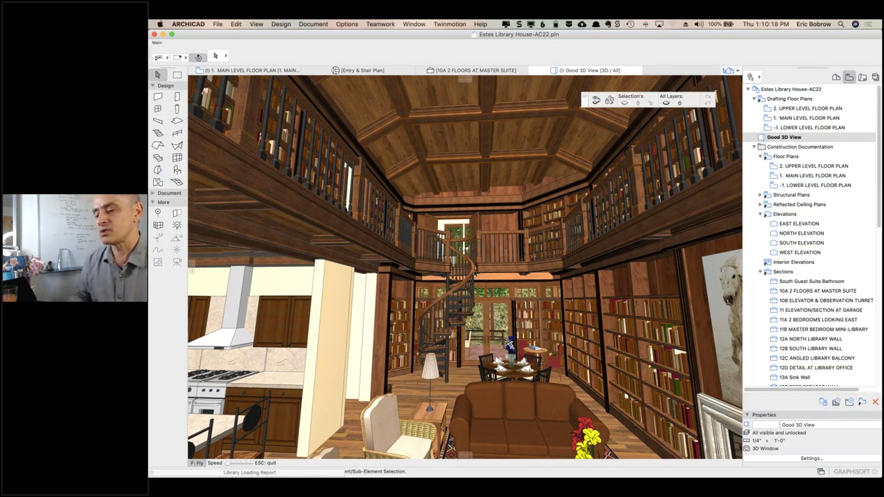
pyautogui.press('Right')
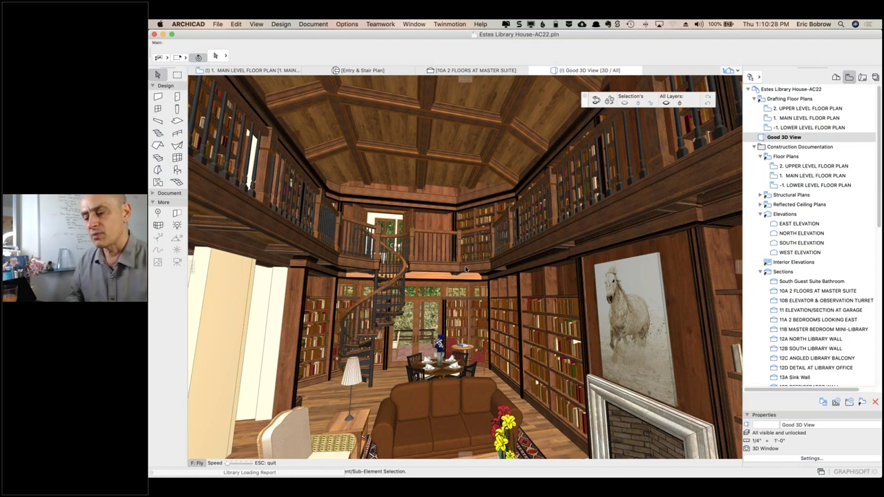
pyautogui.press('Escape')
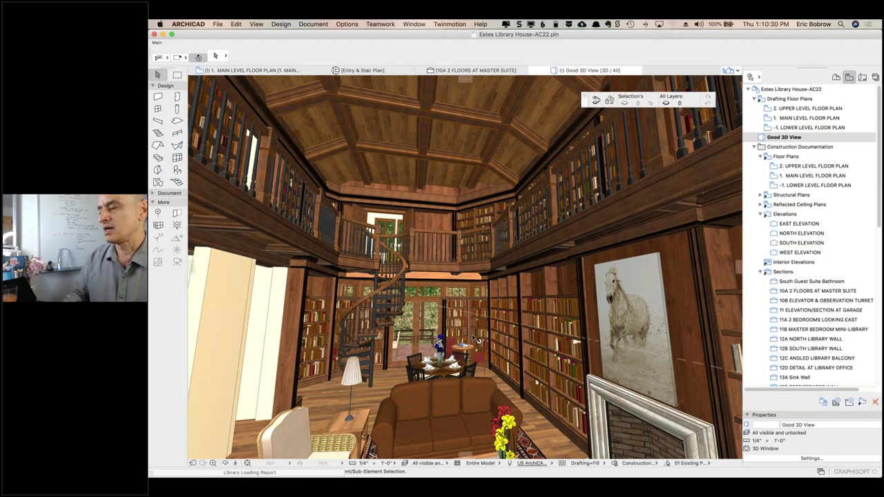
# Step: Open the saved 1. MAIN LEVEL FLOOR PLAN view and keep the project window in front
pyautogui.doubleClick(767, 120)
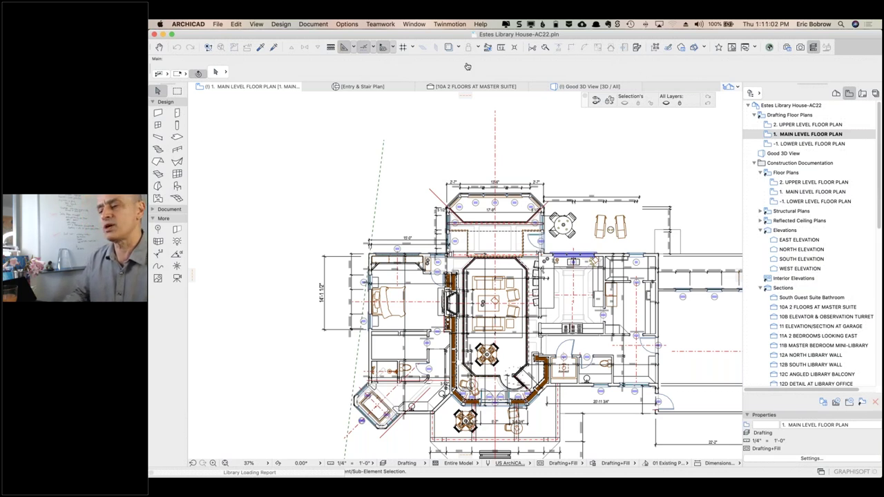
pyautogui.press('super+Tab')
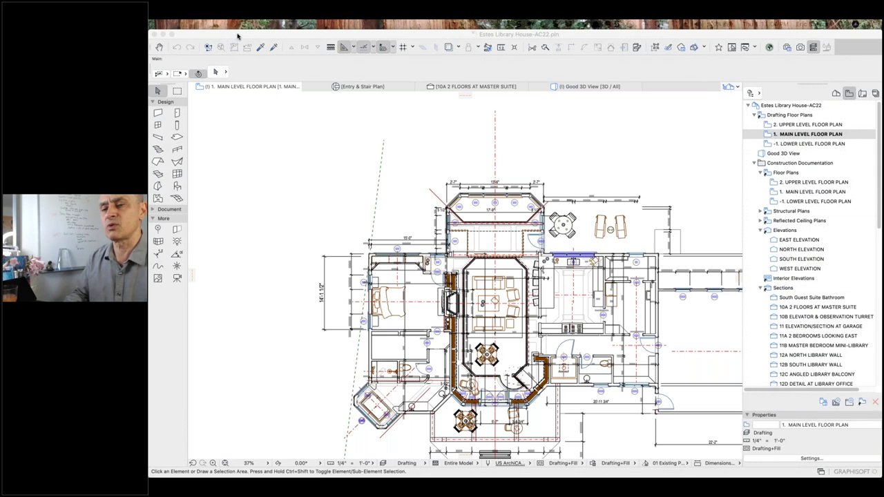
pyautogui.click(238, 34)
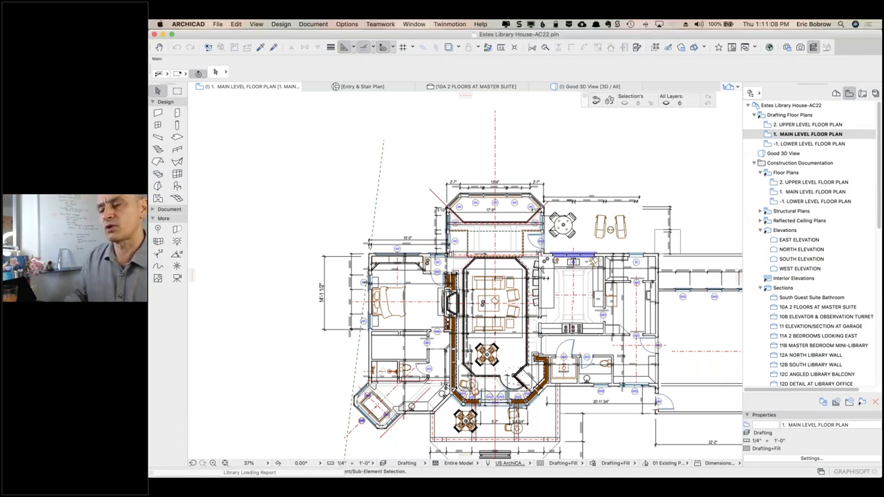
# Step: Review the Publish BIMx Hyper-model options for the 3D window without publishing, and browse the publisher set and Layout Book
pyautogui.click(218, 25)
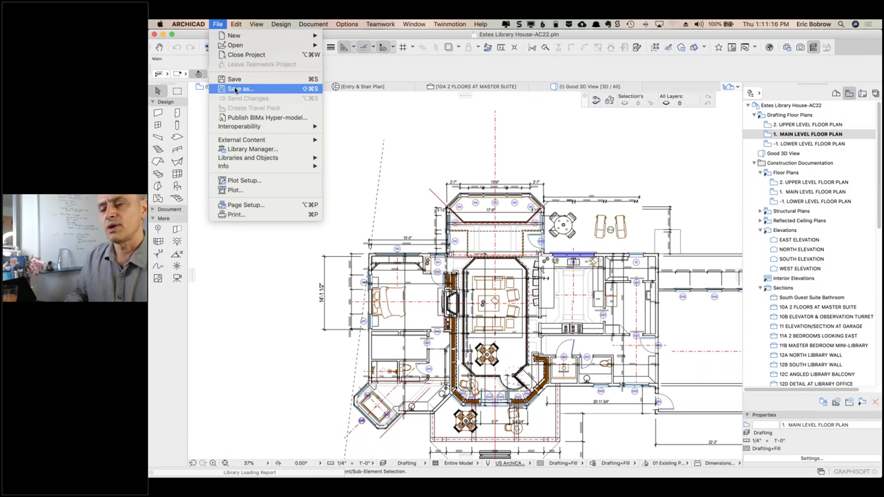
pyautogui.click(268, 118)
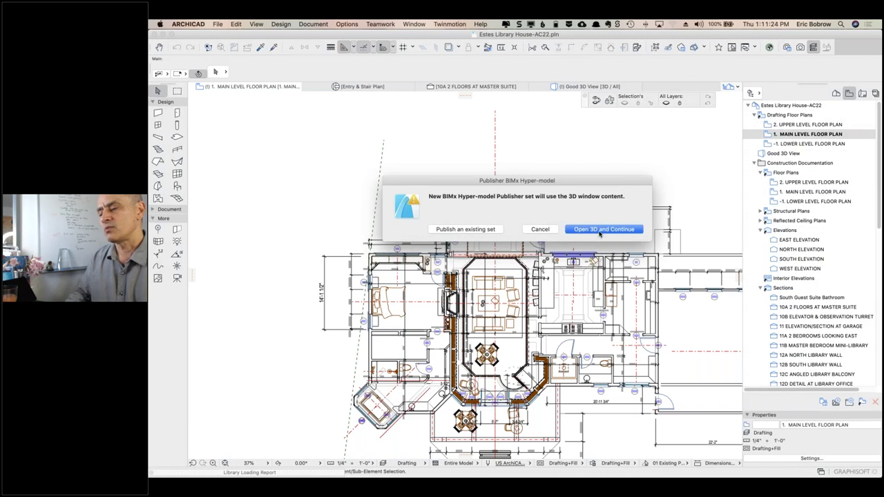
pyautogui.click(600, 230)
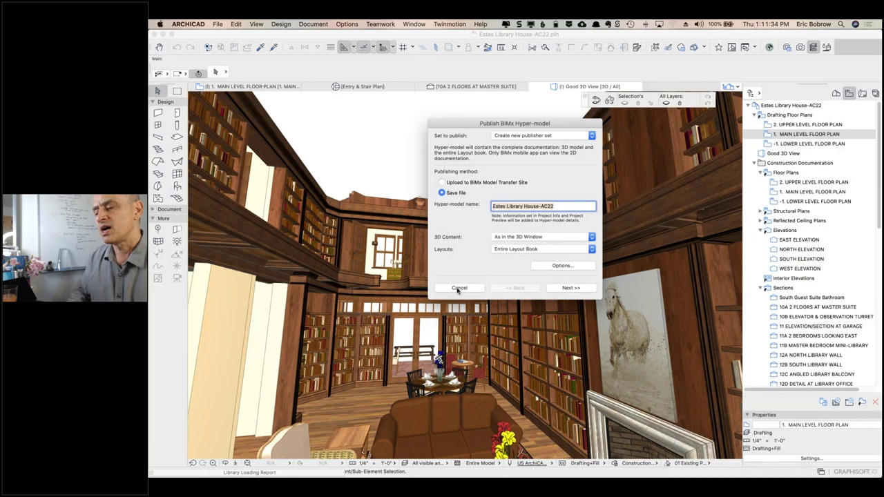
pyautogui.click(458, 288)
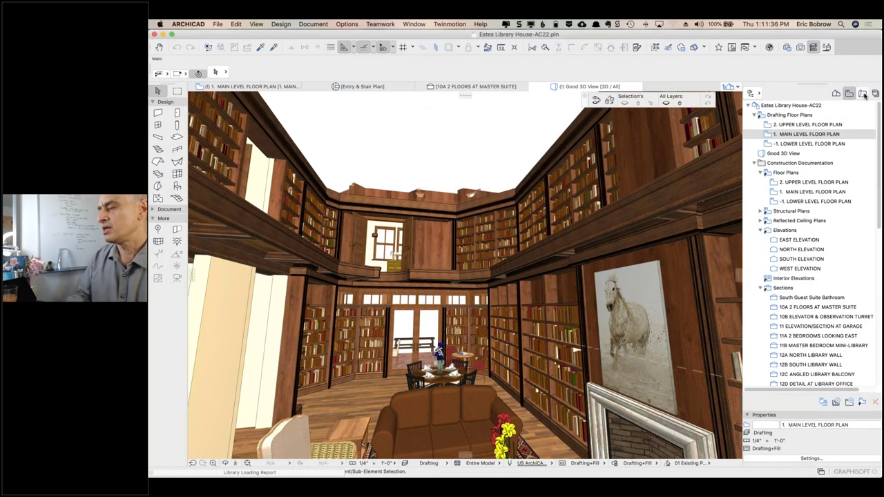
pyautogui.click(875, 92)
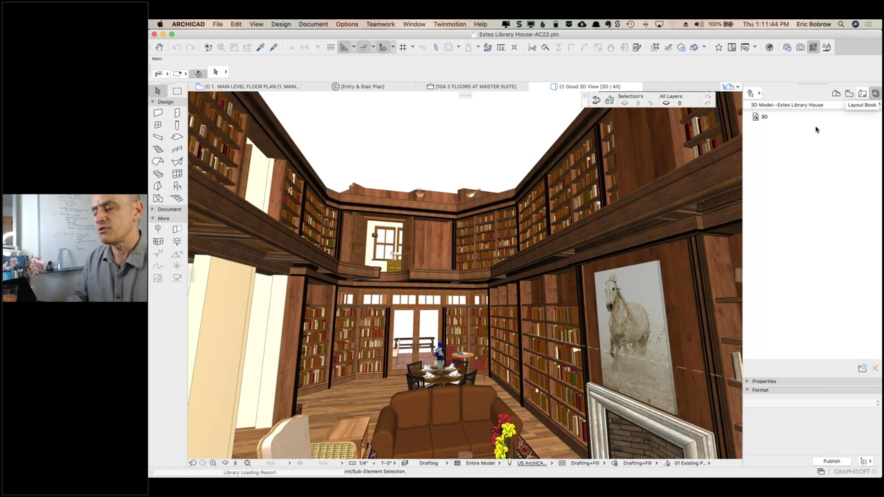
pyautogui.click(861, 92)
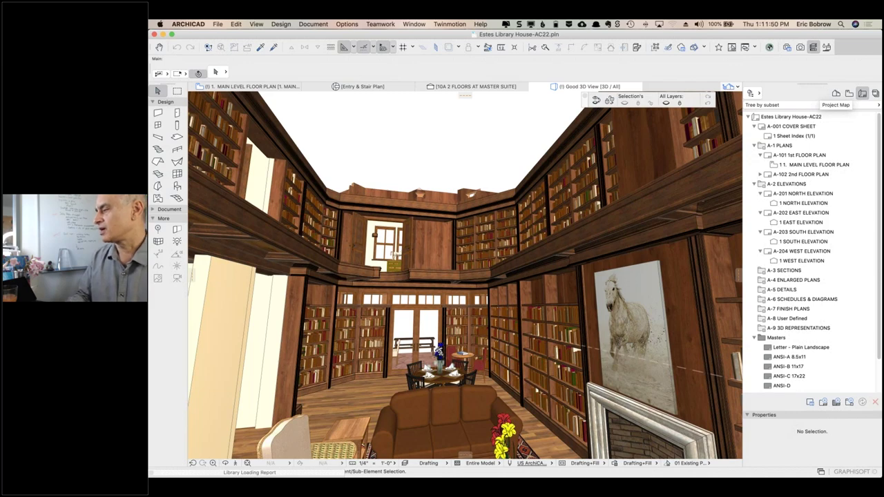
# Step: Switch to the Estes Library House model in BIMx, hide its menu overlay and turn to face the house entrance
pyautogui.click(769, 47)
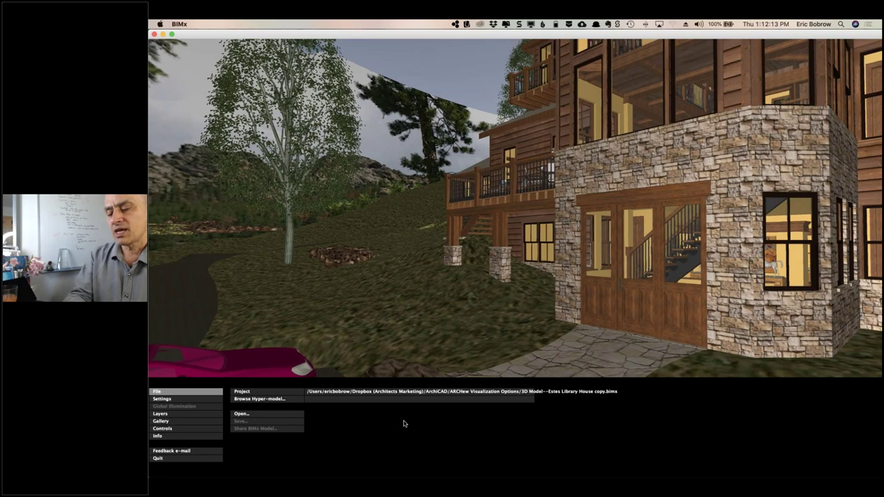
pyautogui.click(404, 421)
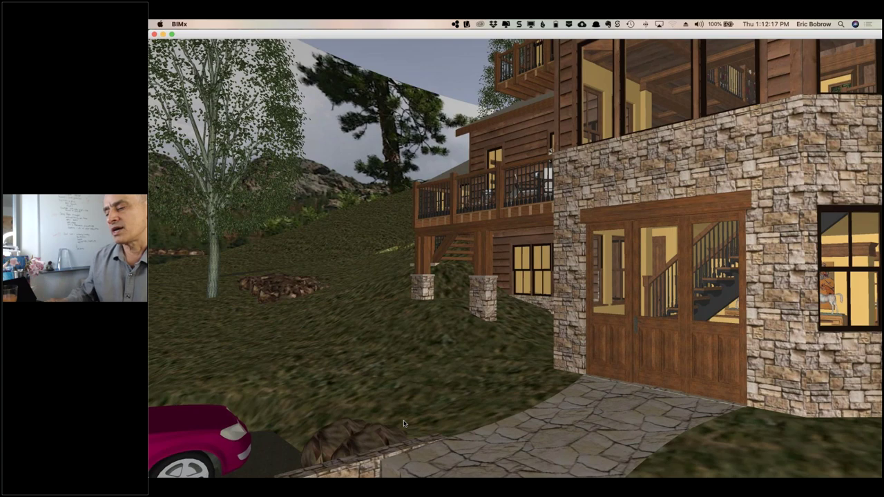
pyautogui.press('Right')
pyautogui.press('Right')
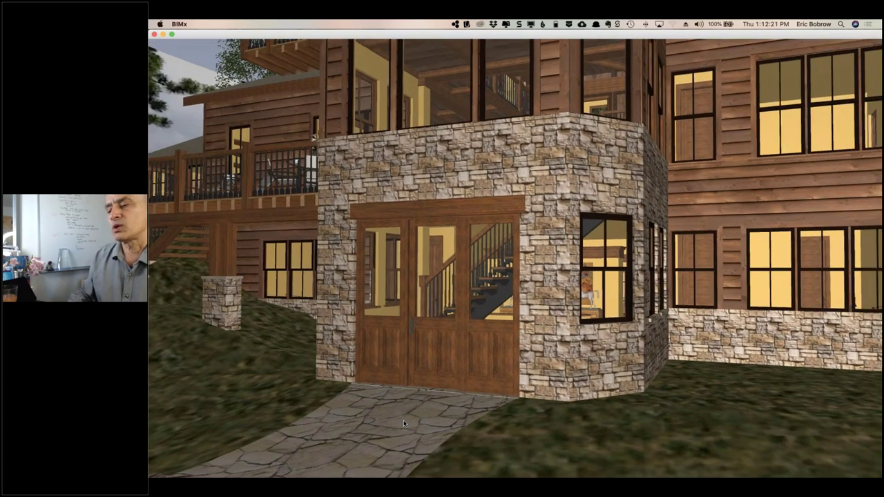
# Step: Look over the stone and timber facade and move along the walkway toward the front doors
pyautogui.press('Up')
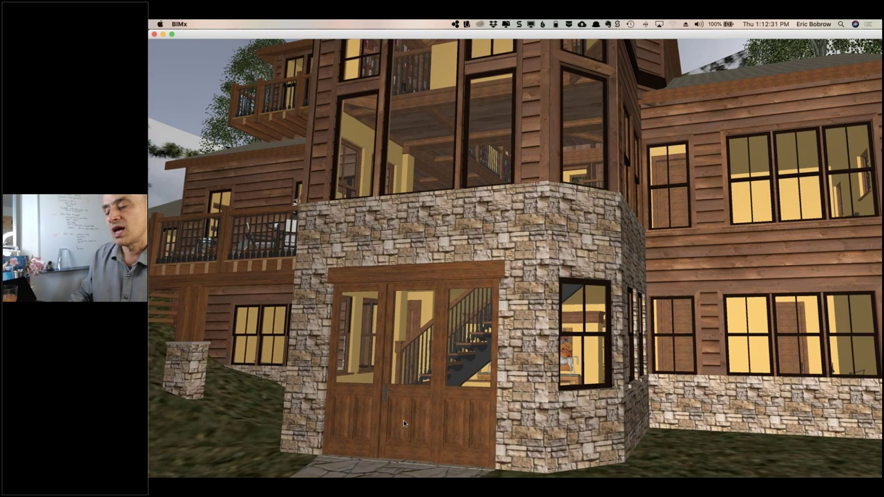
pyautogui.press('Right')
pyautogui.press('Left')
pyautogui.press('Down')
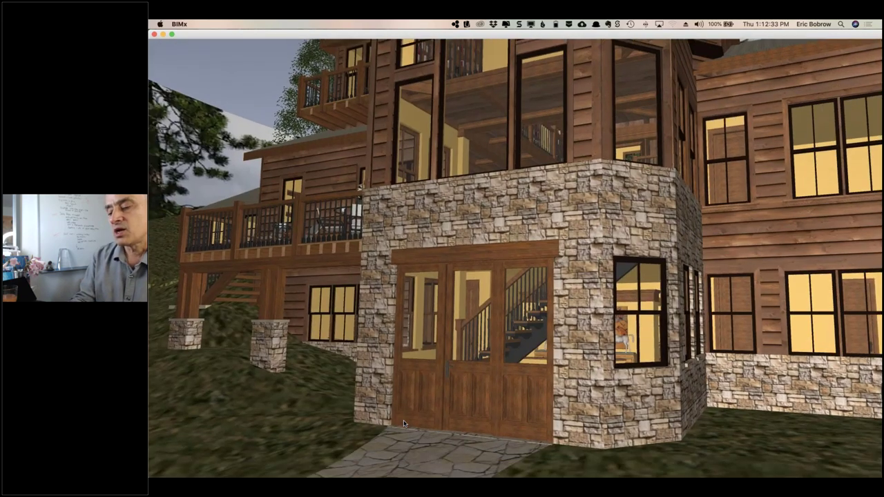
pyautogui.press('Up')
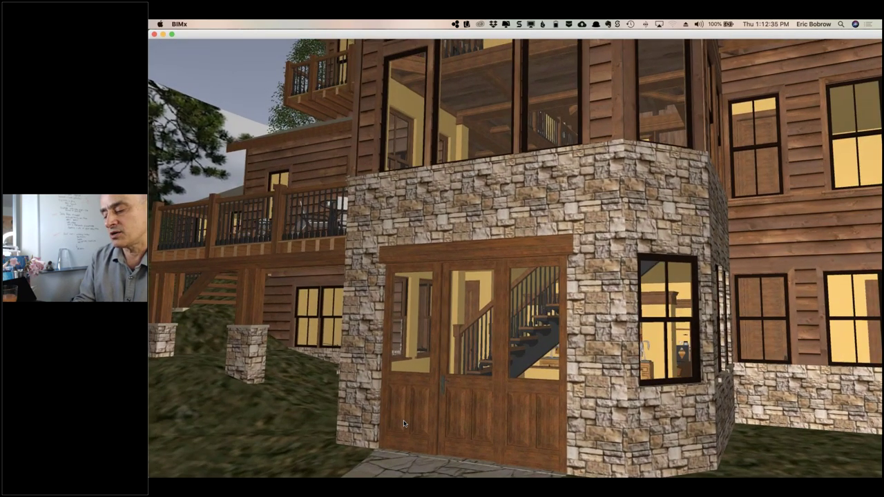
pyautogui.press('Up')
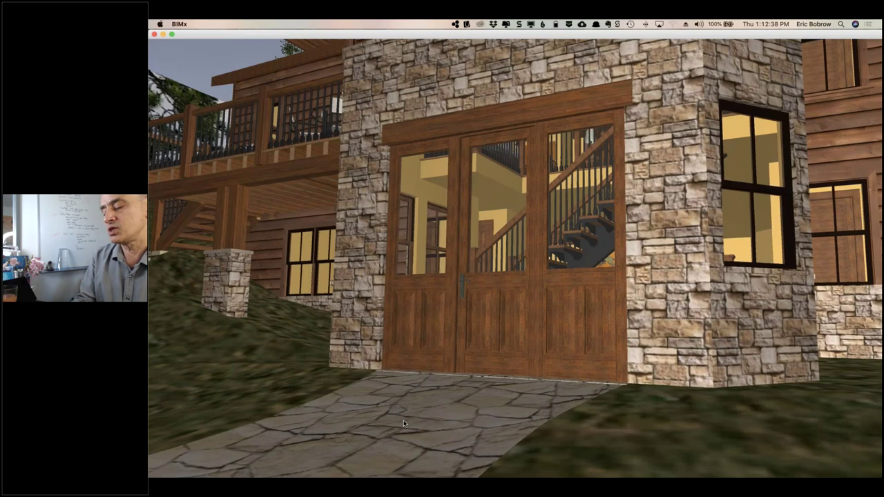
# Step: Move back and forth along the stone walkway to view the front doors and the timber deck beside them
pyautogui.press('Down')
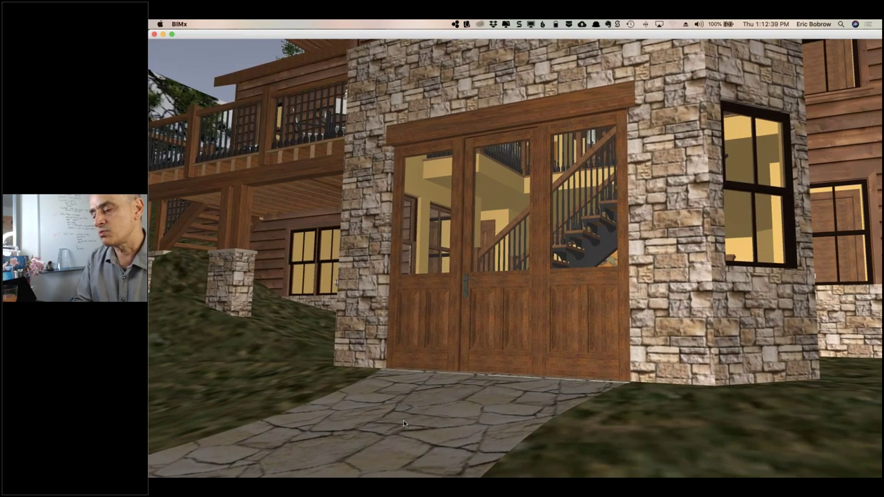
pyautogui.press('Up')
pyautogui.press('Left')
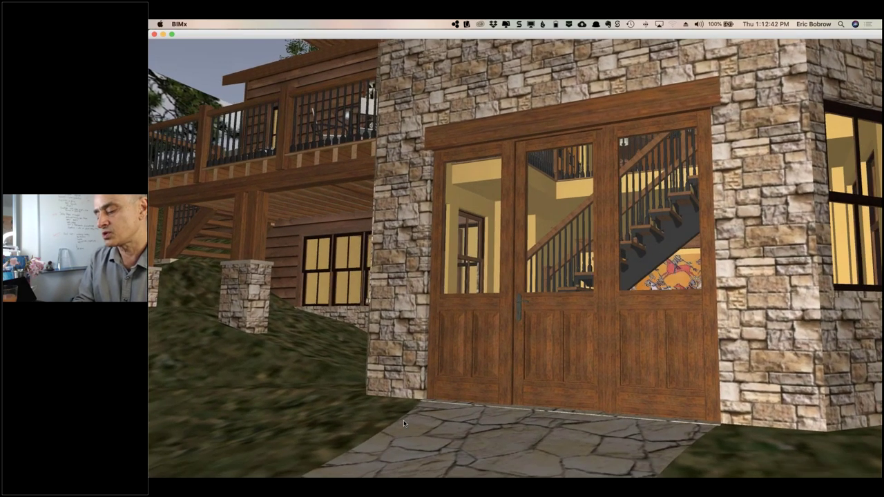
pyautogui.press('Down')
pyautogui.press('Left')
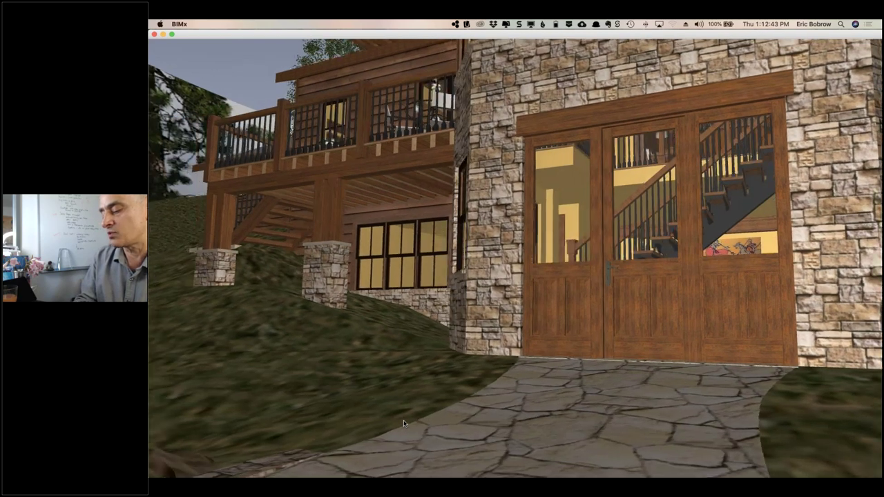
pyautogui.press('Up')
pyautogui.press('Up')
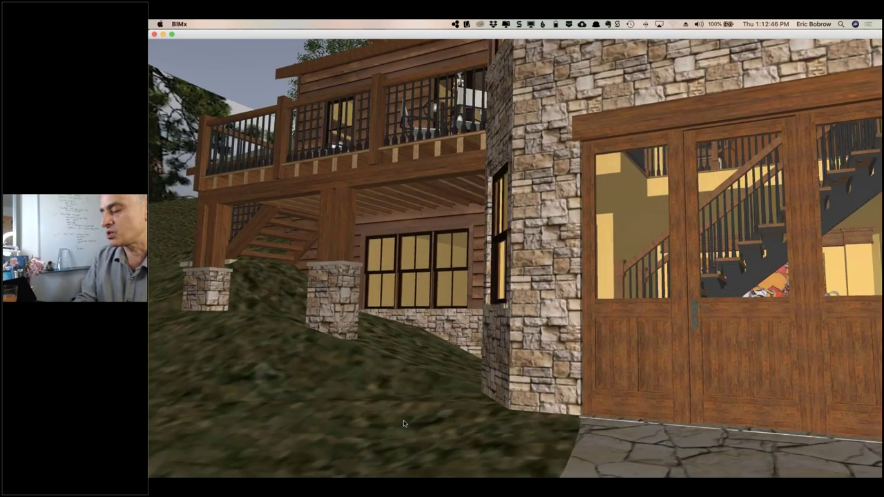
pyautogui.press('Up')
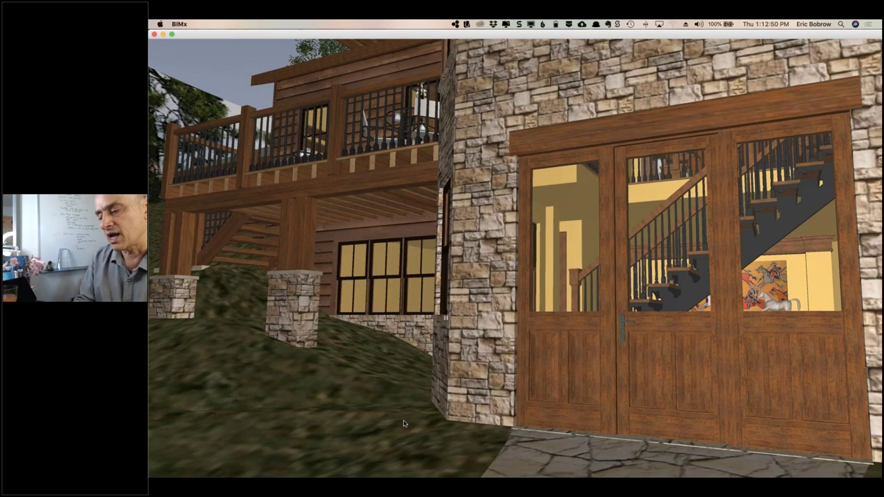
pyautogui.press('Up')
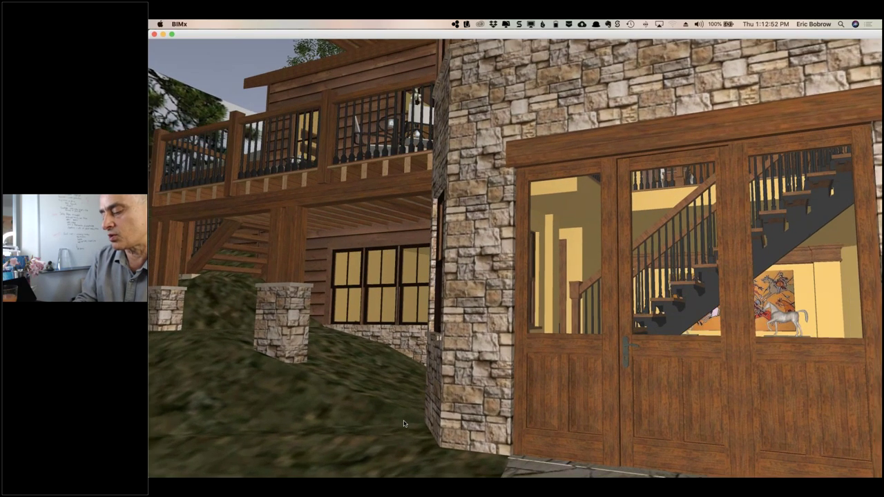
# Step: Walk through the front doors into the entry hall and turn to face the horse painting beneath the staircase
pyautogui.press('Right')
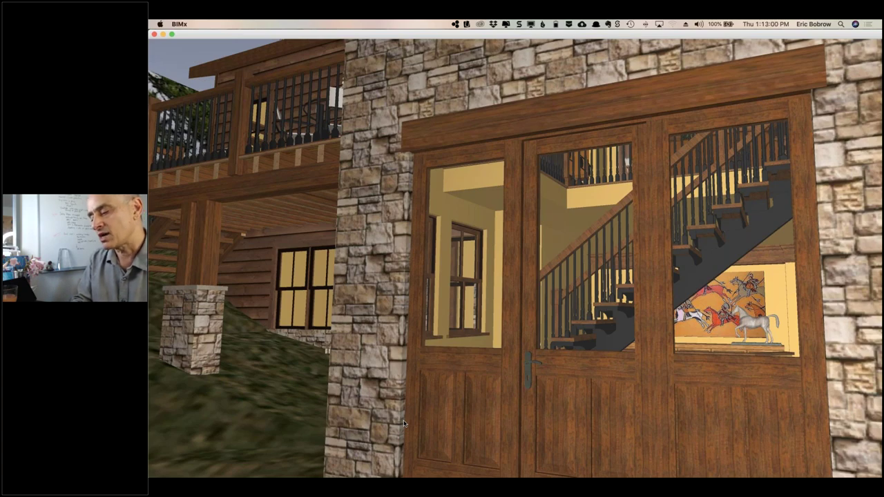
pyautogui.press('Up')
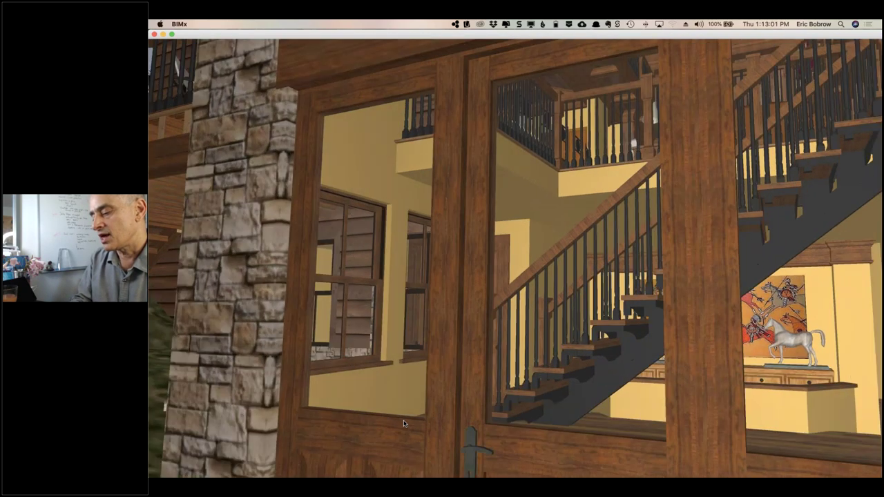
pyautogui.press('Up')
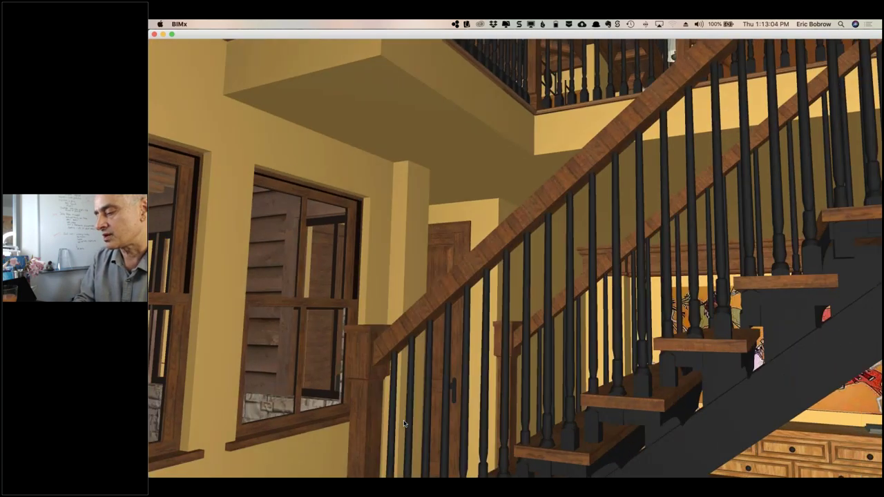
pyautogui.press('Right')
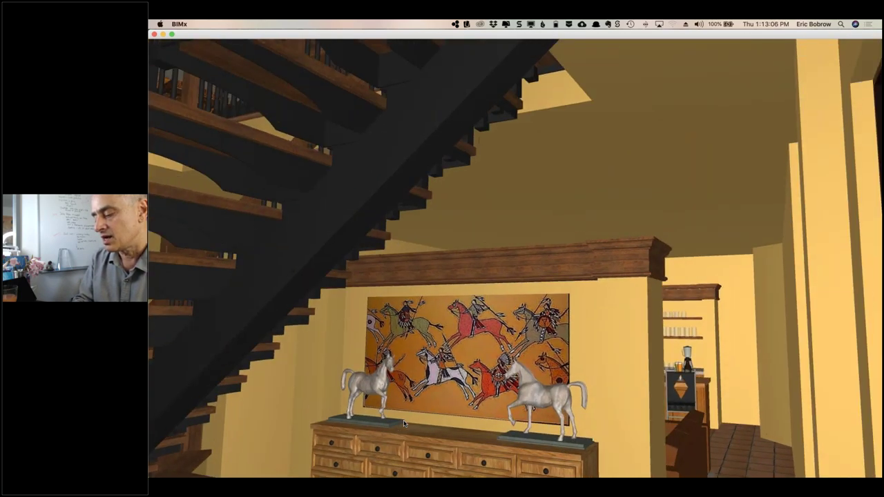
pyautogui.press('Up')
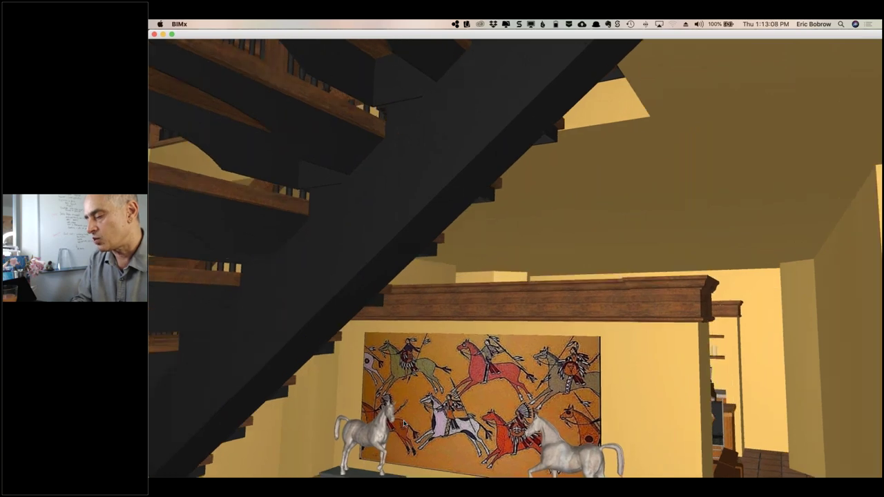
# Step: Move past the staircase along the horse painting to look toward the bar area
pyautogui.press('Right')
pyautogui.press('Right')
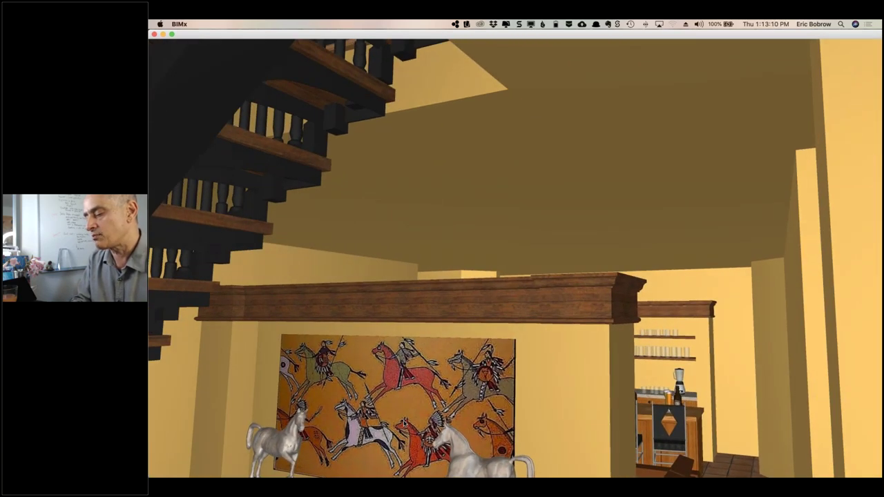
pyautogui.press('Up')
pyautogui.press('Right')
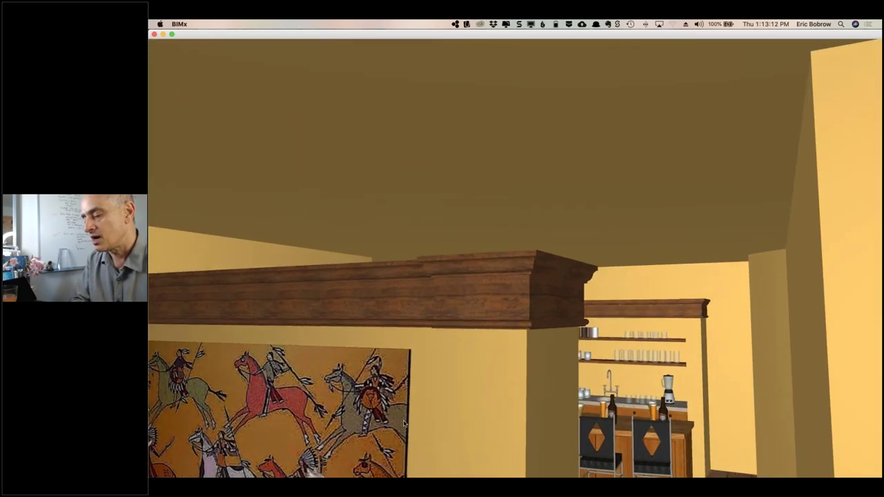
pyautogui.press('Left')
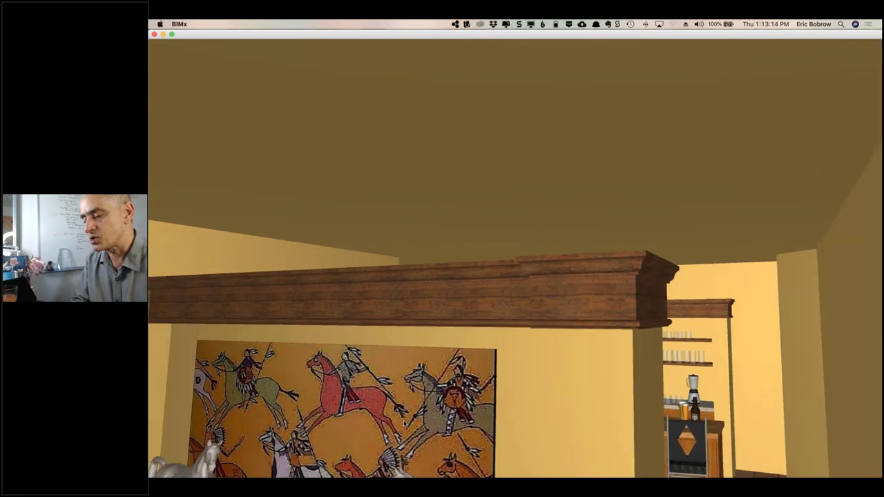
# Step: Back away beneath the staircase to the front entrance and turn toward the hall windows
pyautogui.press('Down')
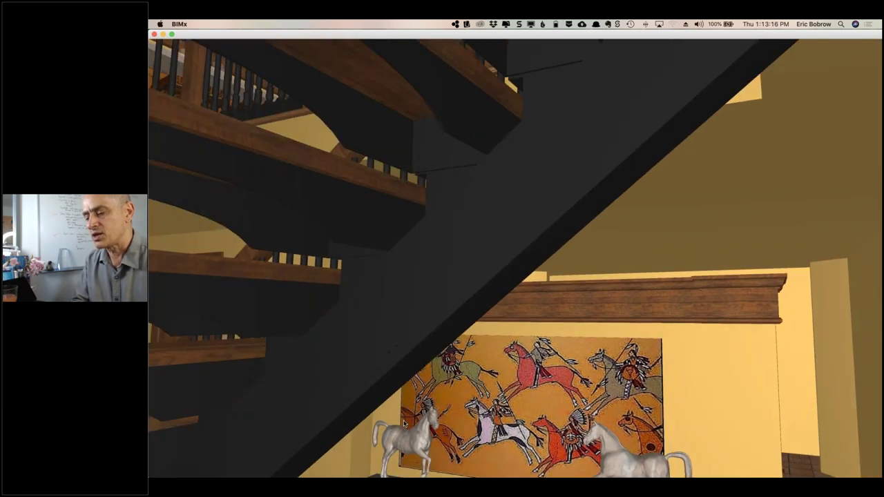
pyautogui.press('Down')
pyautogui.press('Left')
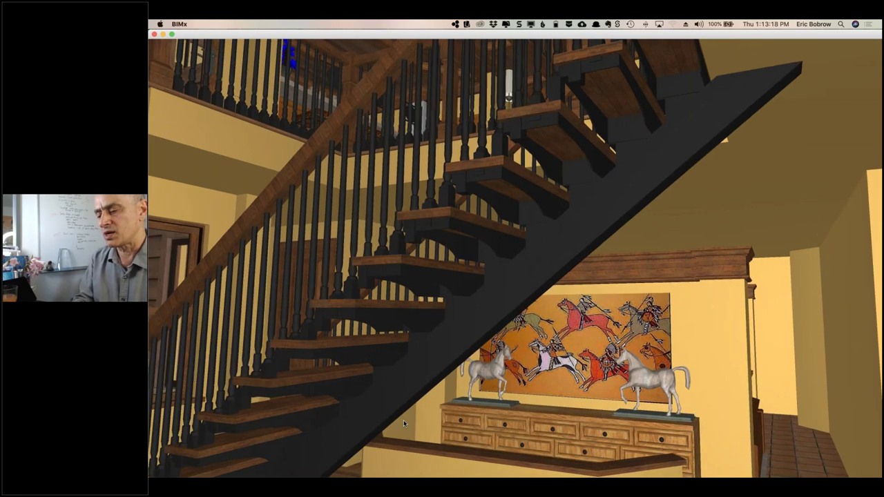
pyautogui.press('Left')
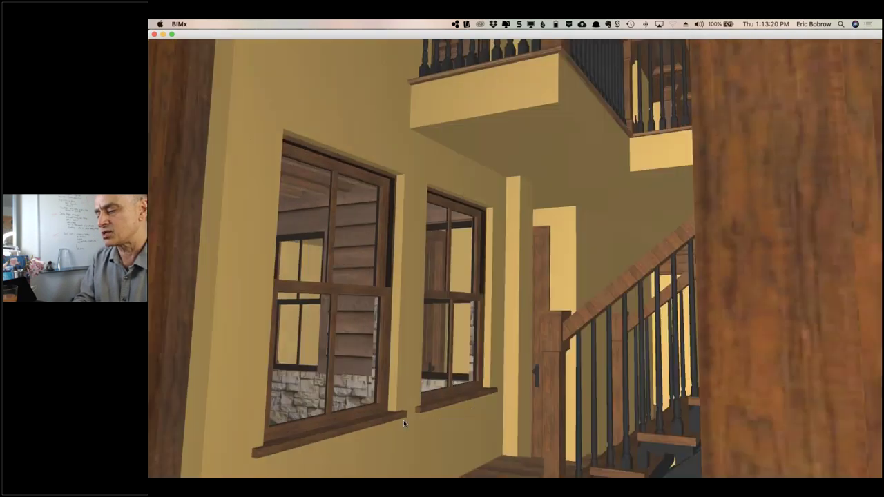
# Step: Reenter beside the front doorway and move along the hall windows toward the foot of the stairs
pyautogui.press('Left')
pyautogui.press('Up')
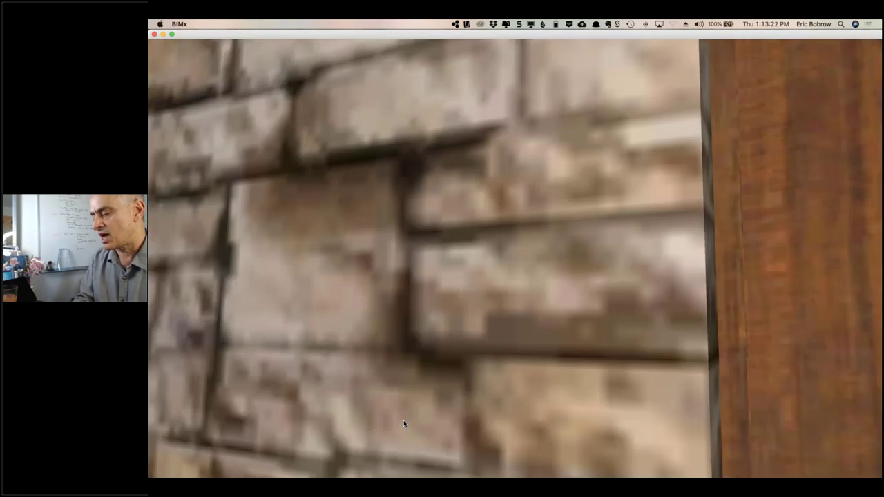
pyautogui.press('Right')
pyautogui.press('Up')
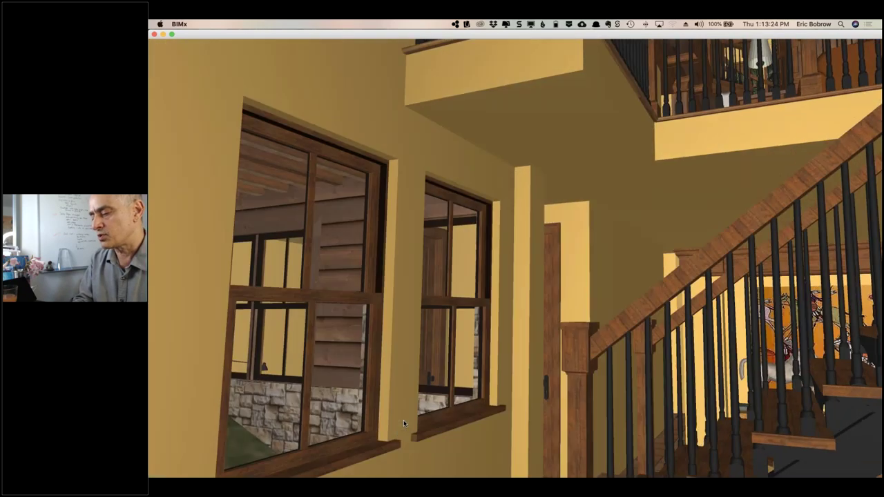
pyautogui.press('Up')
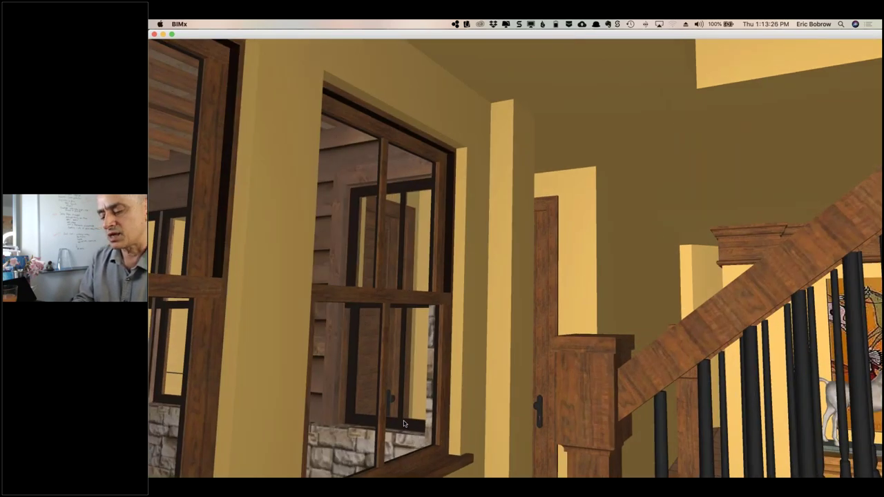
# Step: Raise the viewpoint to the main level and turn to take in the kitchen, living area and spiral library stair
pyautogui.press('pageup')
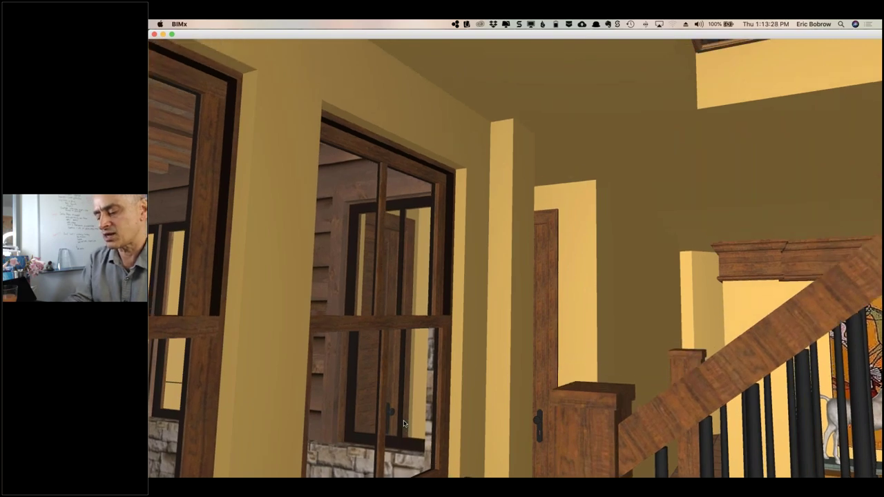
pyautogui.press('pageup')
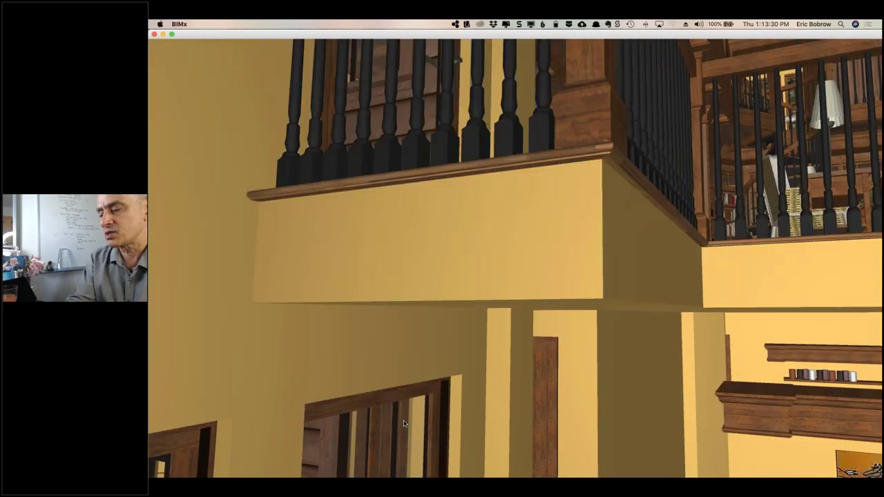
pyautogui.press('Up')
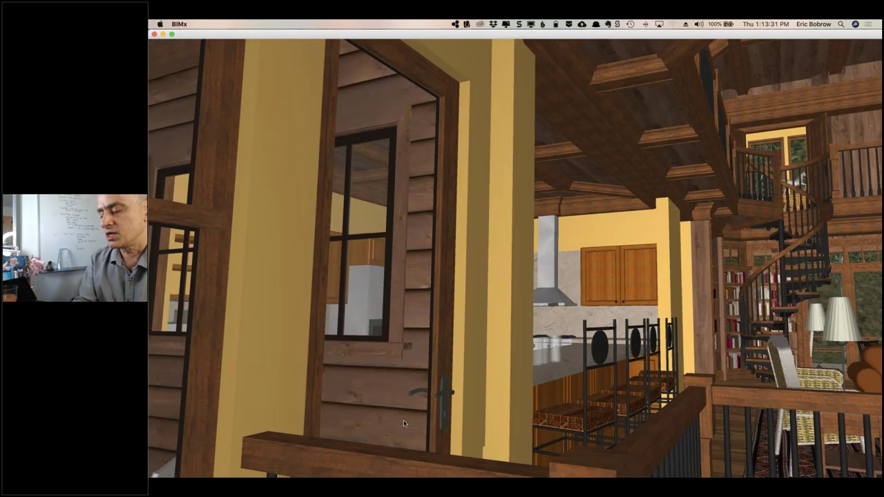
pyautogui.press('Right')
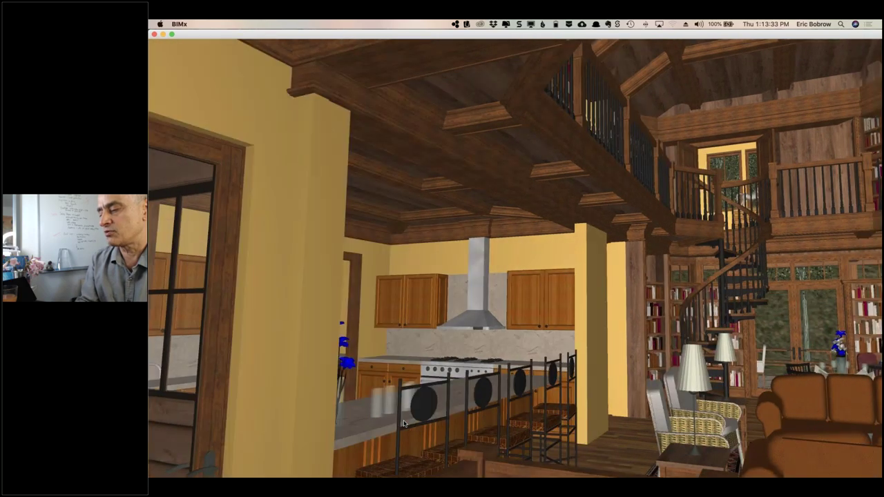
pyautogui.press('Right')
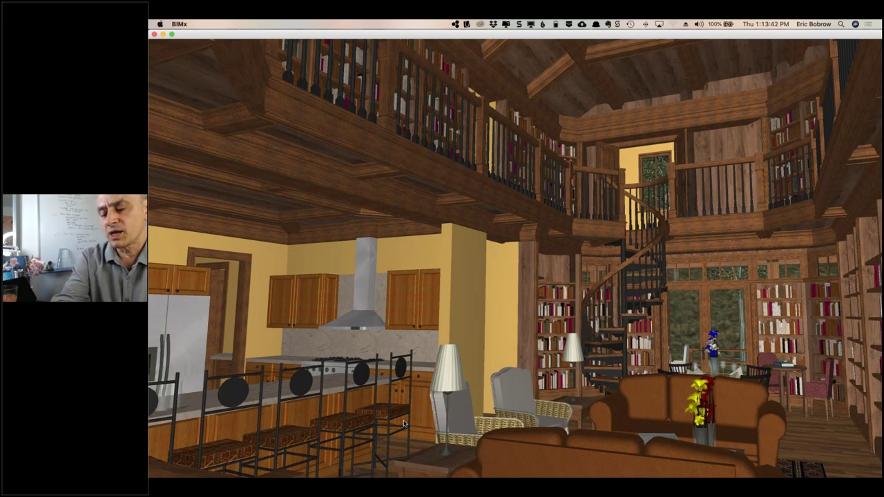
# Step: Review the BIMx navigation controls and gallery options, and hide the menu overlay to return to the full model view
pyautogui.press('Escape')
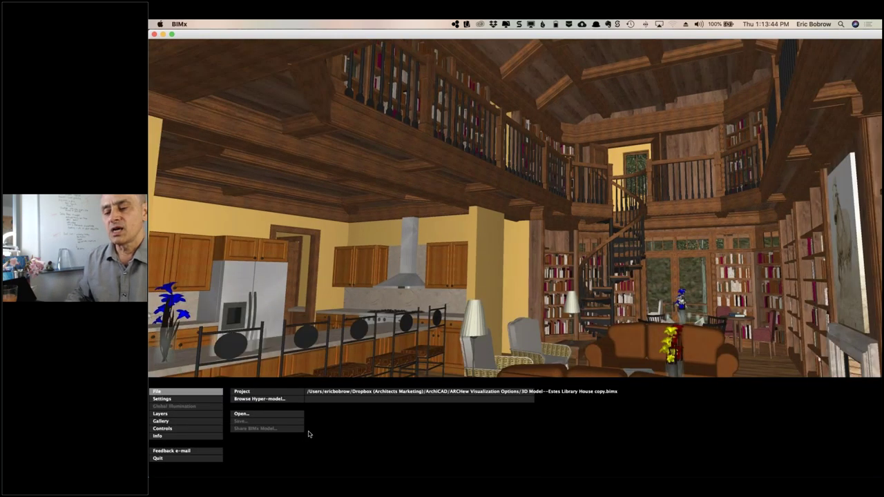
pyautogui.click(166, 429)
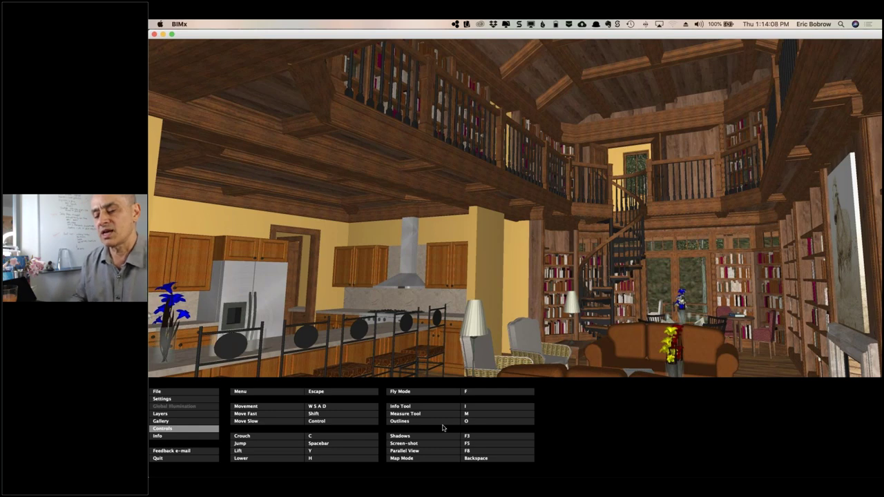
pyautogui.click(173, 423)
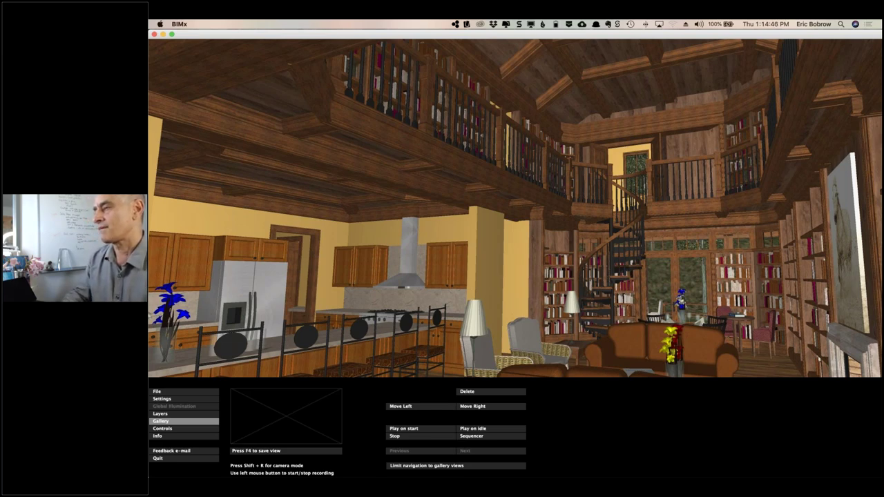
pyautogui.press('super+Tab')
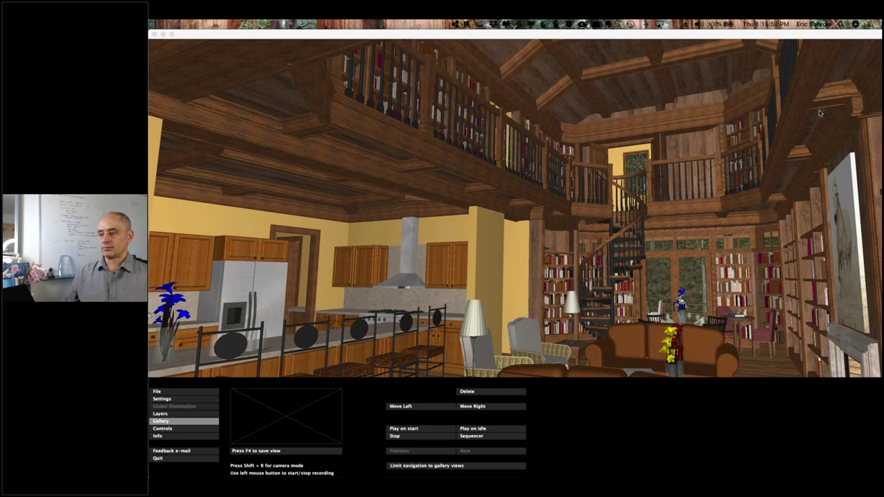
pyautogui.click(779, 37)
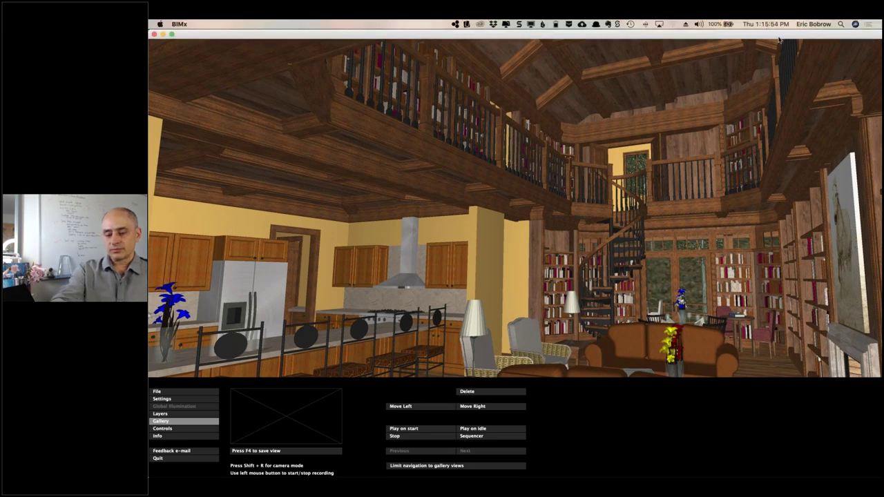
pyautogui.press('Escape')
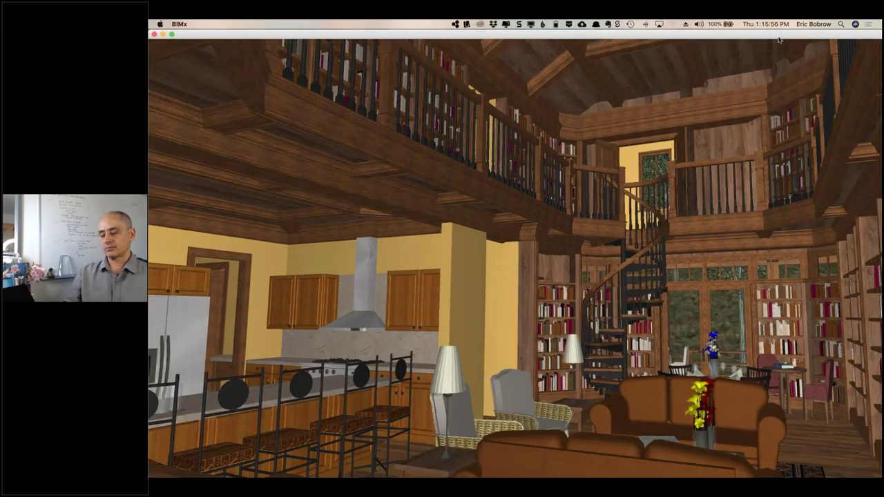
# Step: Look around the main level from the stair railing, keeping the kitchen island and library in view
pyautogui.press('Left')
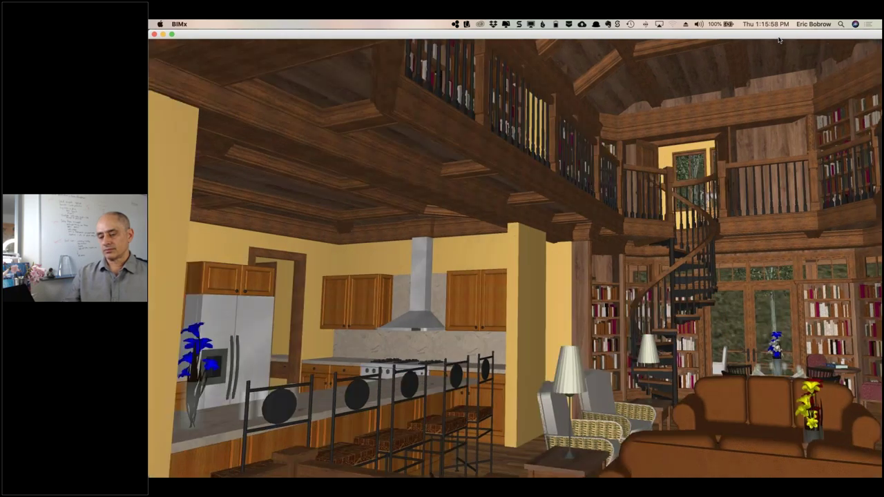
pyautogui.press('Up')
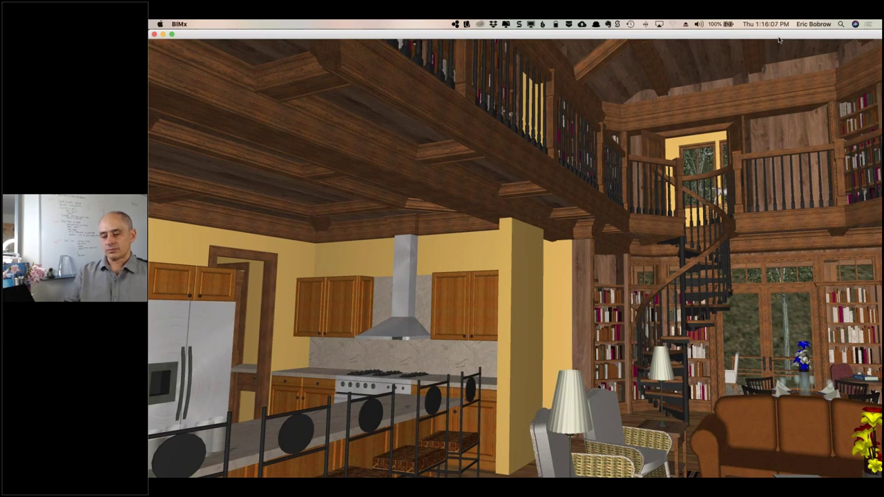
pyautogui.press('Down')
pyautogui.press('Left')
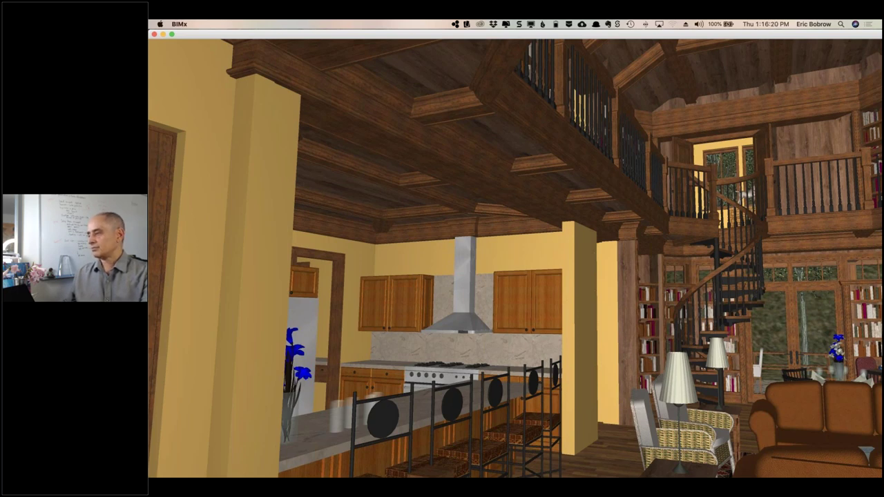
pyautogui.press('ctrl+super+f')
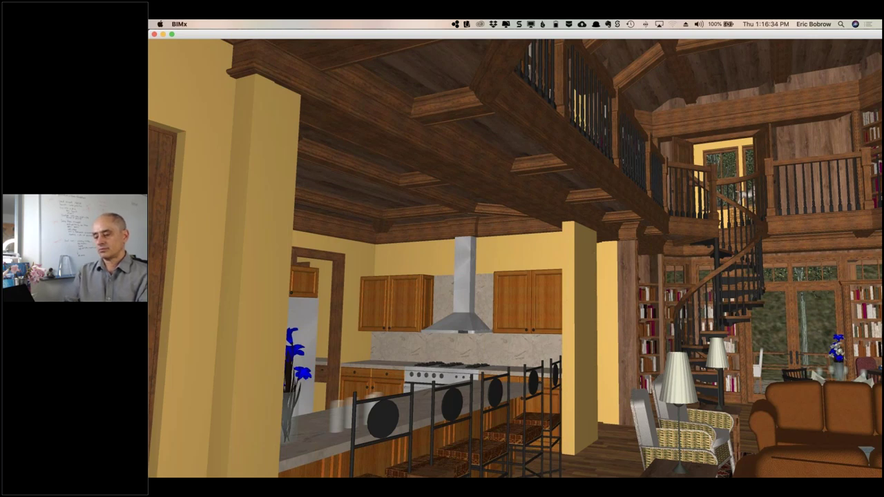
# Step: Move forward past the kitchen and turn to face the spiral stair and dining area
pyautogui.press('Up')
pyautogui.press('Right')
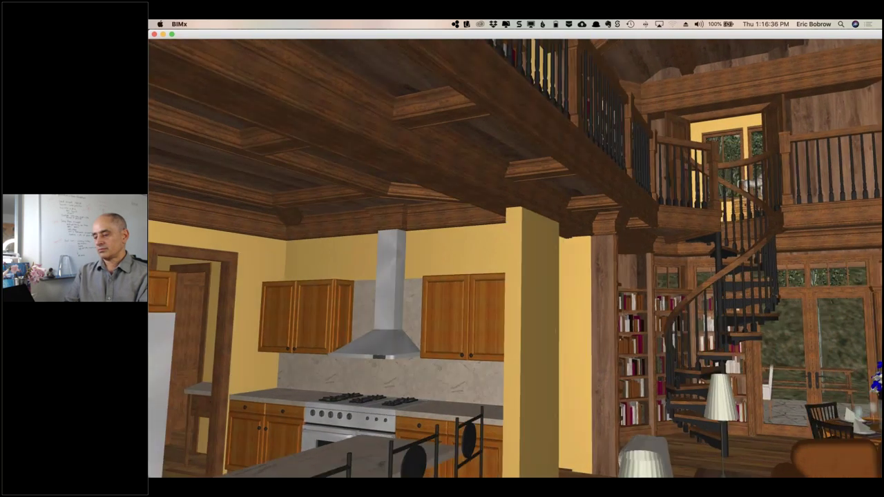
pyautogui.press('Right')
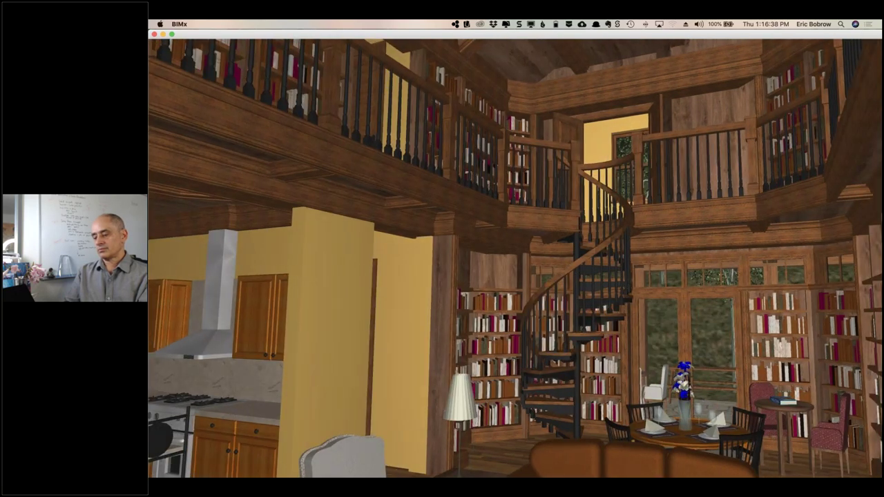
pyautogui.press('Right')
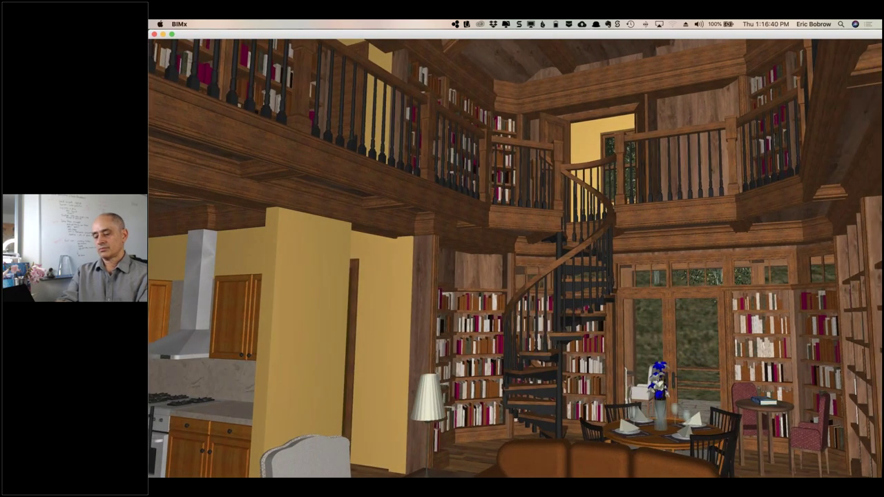
# Step: Raise the viewpoint from the main level to the library's upper balcony beneath the beamed ceiling
pyautogui.press('pageup')
pyautogui.press('pageup')
pyautogui.press('pageup')
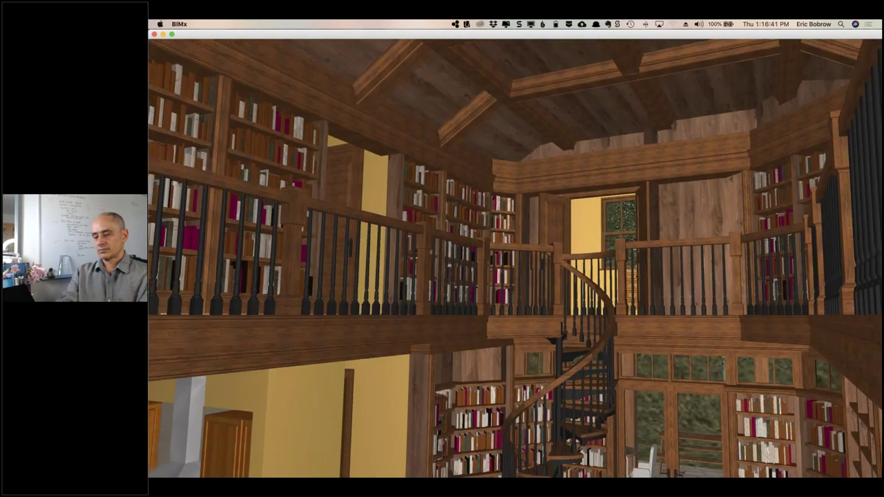
pyautogui.press('pageup')
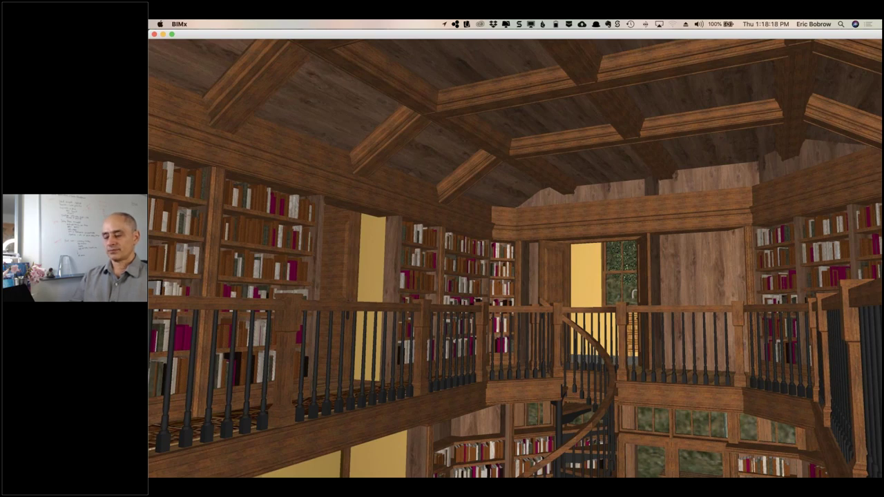
# Step: Back away behind the balcony railing and raise the viewpoint to look across the upper library and its ceiling beams
pyautogui.press('Down')
pyautogui.press('Down')
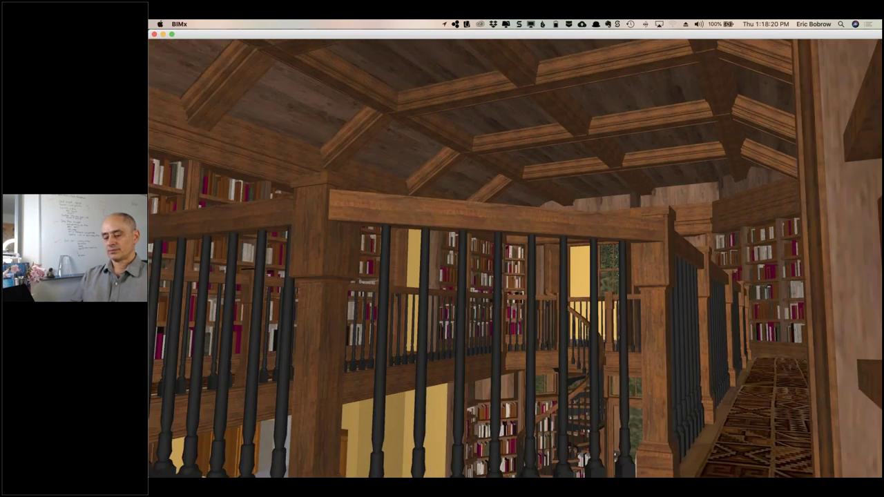
pyautogui.press('pageup')
pyautogui.press('Down')
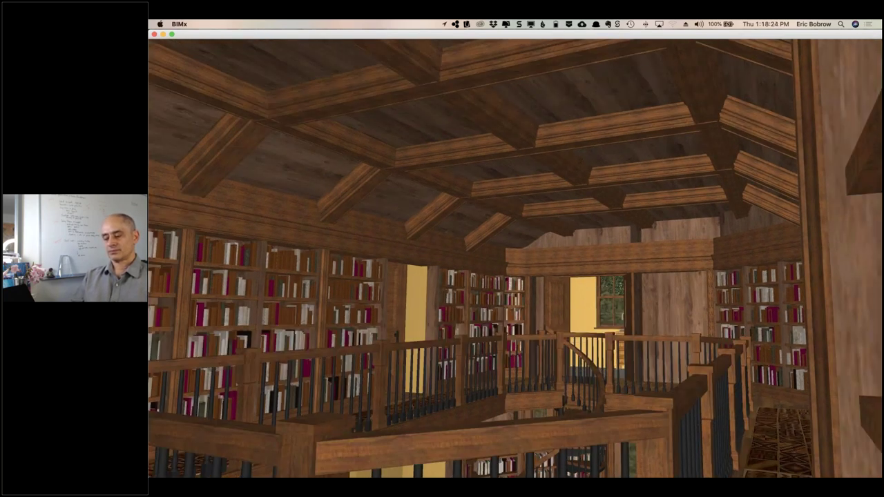
pyautogui.press('Down')
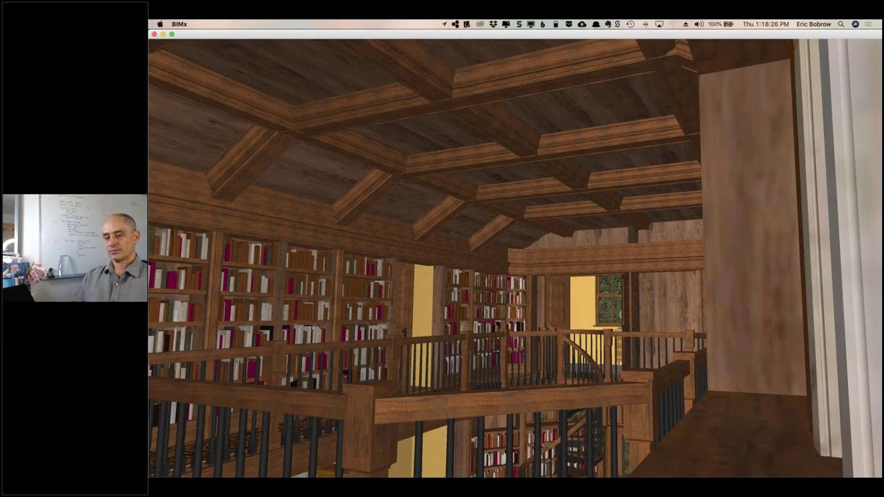
pyautogui.press('Left')
pyautogui.press('Left')
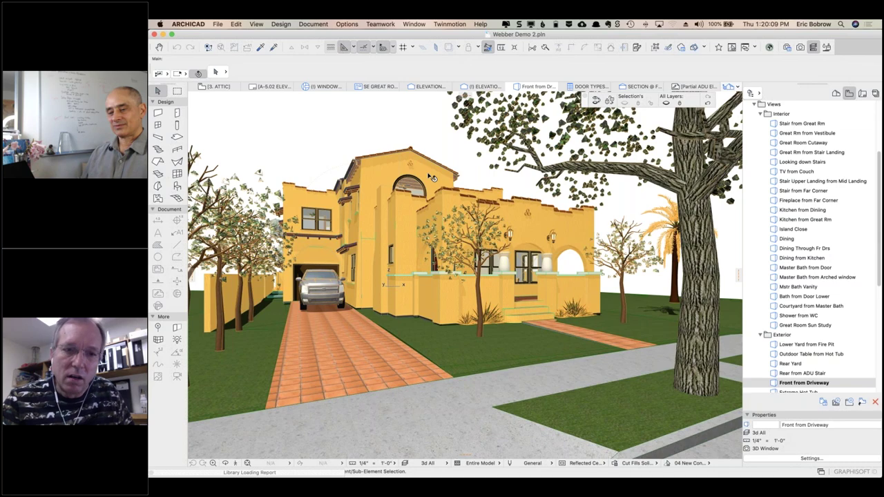
# Step: Examine the arched upper window and roof terrace at the front of the Webber Demo 2 house
pyautogui.scroll(10, 431, 177)
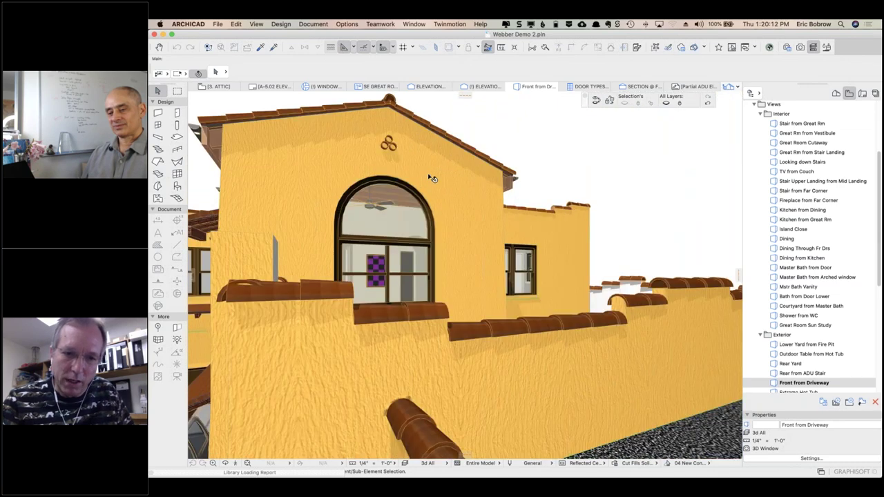
pyautogui.scroll(2, 431, 178)
pyautogui.rightClick(539, 185)
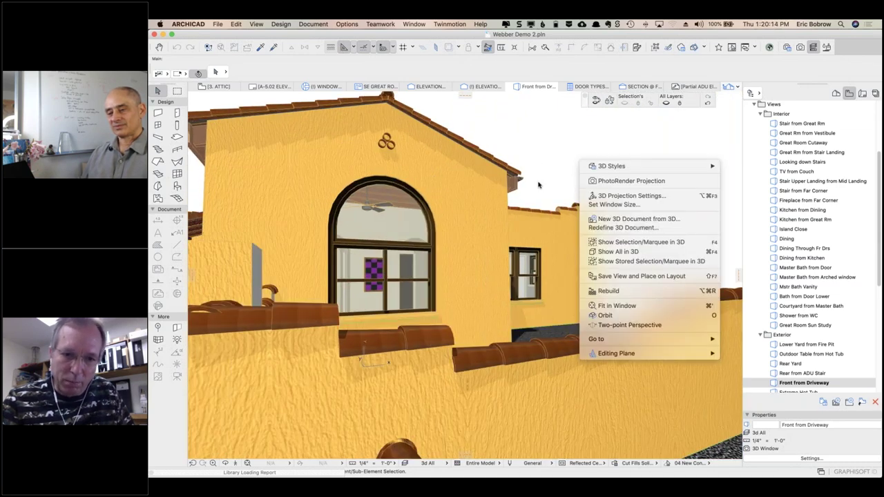
pyautogui.click(552, 178)
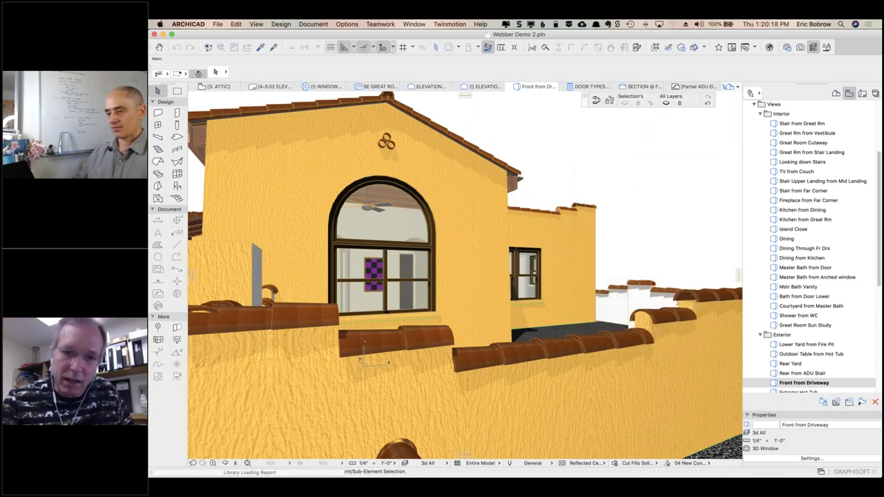
pyautogui.keyDown('shift'); pyautogui.moveTo(601, 196); pyautogui.dragTo(630, 172, button='middle'); pyautogui.keyUp('shift')
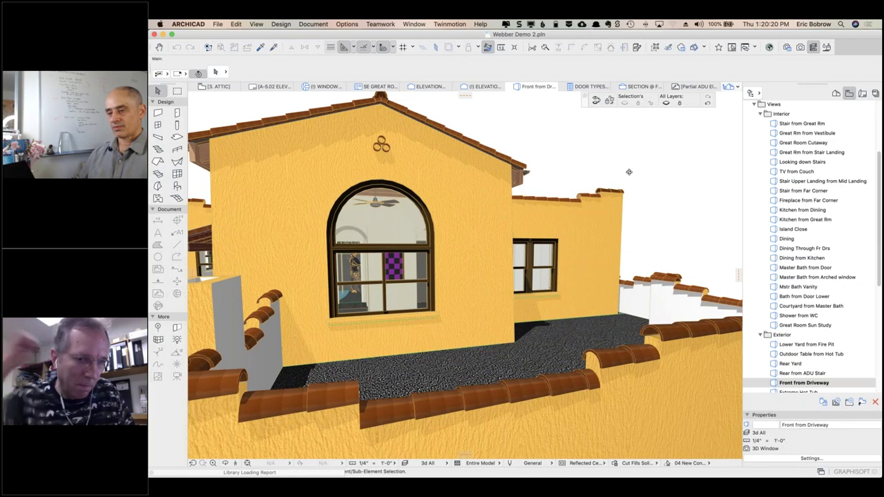
# Step: Orbit around the exterior to the rear yard and inspect the hot tub pergola and patio up close
pyautogui.keyDown('shift'); pyautogui.moveTo(584, 190); pyautogui.dragTo(348, 251, button='middle'); pyautogui.keyUp('shift')
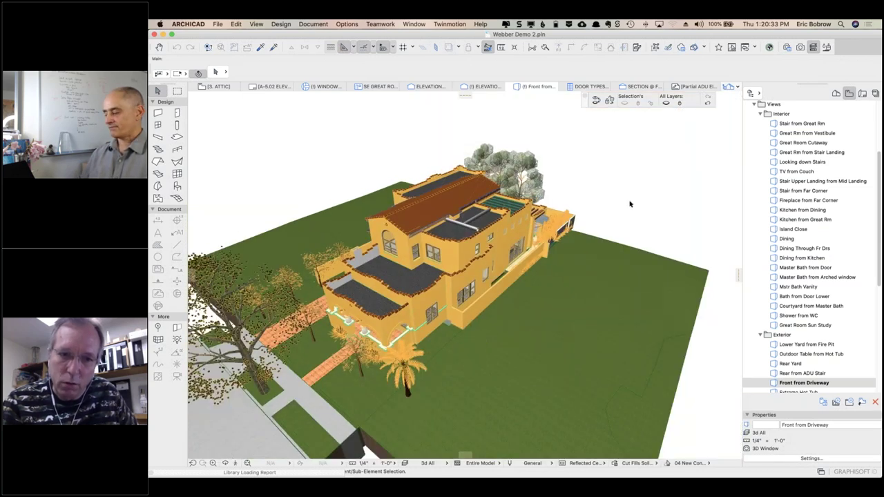
pyautogui.keyDown('shift'); pyautogui.moveTo(606, 209); pyautogui.dragTo(322, 160, button='middle'); pyautogui.keyUp('shift')
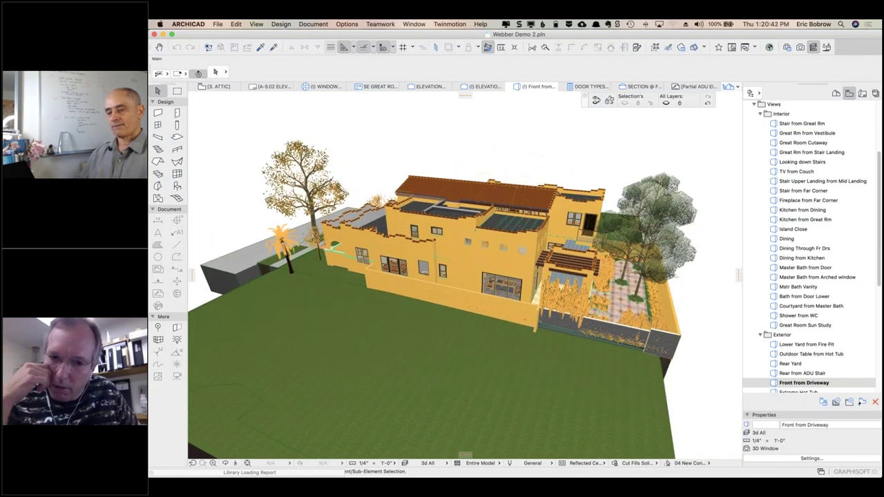
pyautogui.keyDown('shift'); pyautogui.moveTo(532, 164); pyautogui.dragTo(388, 138, button='middle'); pyautogui.keyUp('shift')
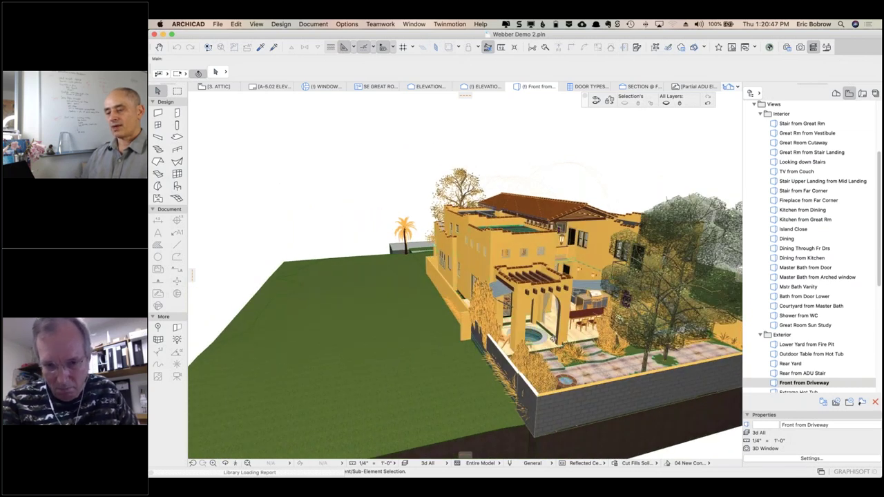
pyautogui.scroll(5, 553, 338)
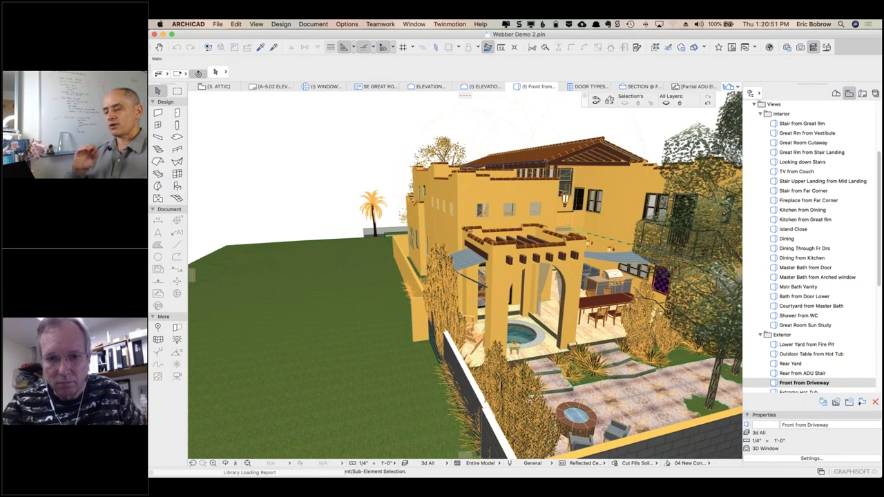
pyautogui.scroll(1, 553, 319)
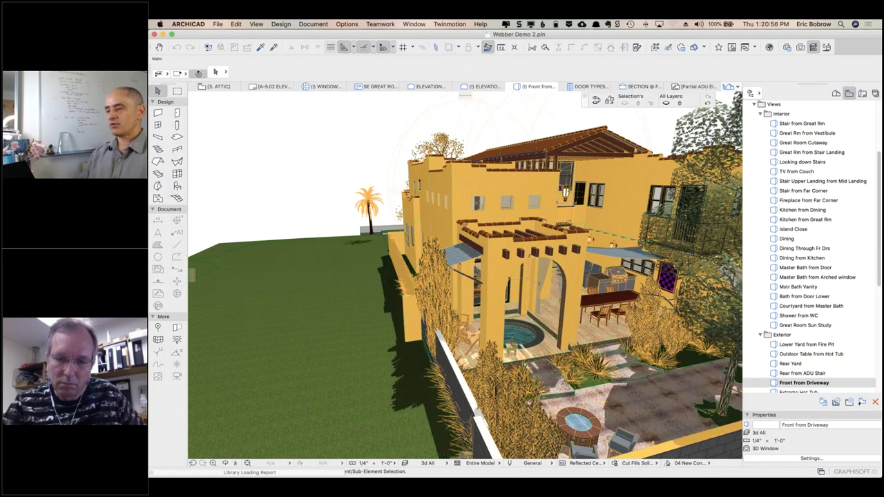
# Step: Open the saved interior view Stair from Great Rm and apply the layer combination * 3D Views without Paintings
pyautogui.click(775, 125)
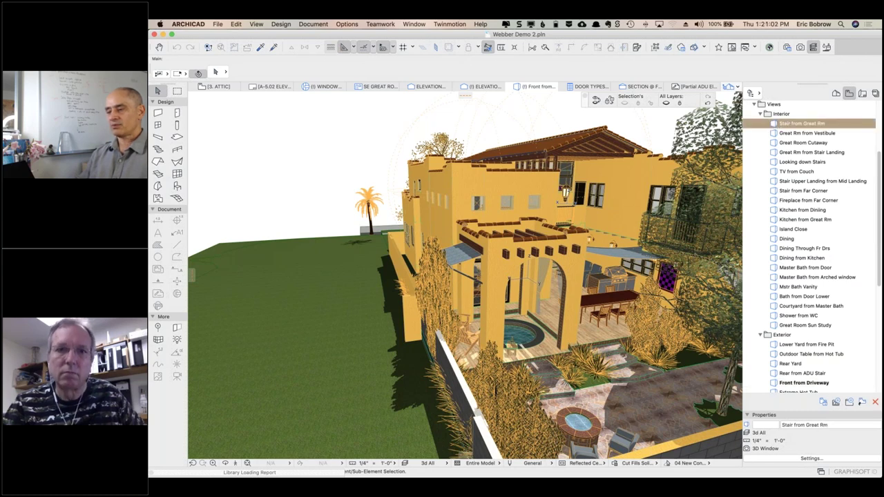
pyautogui.doubleClick(774, 124)
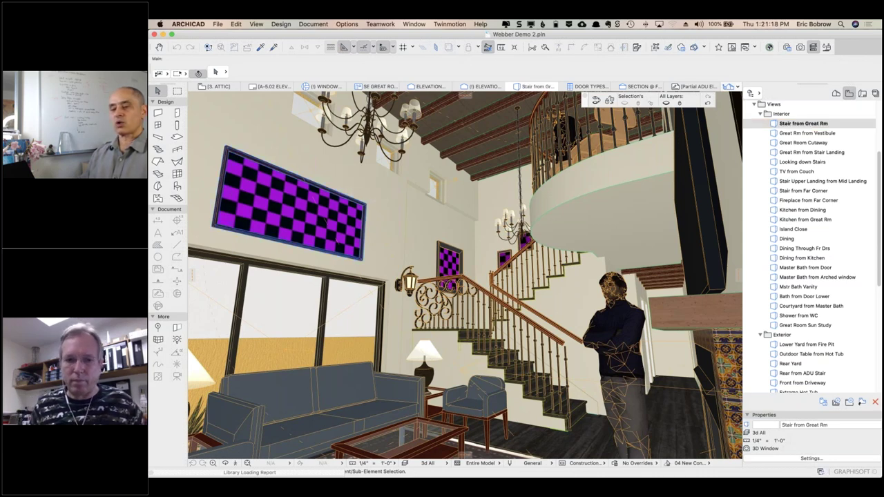
pyautogui.moveTo(371, 209)
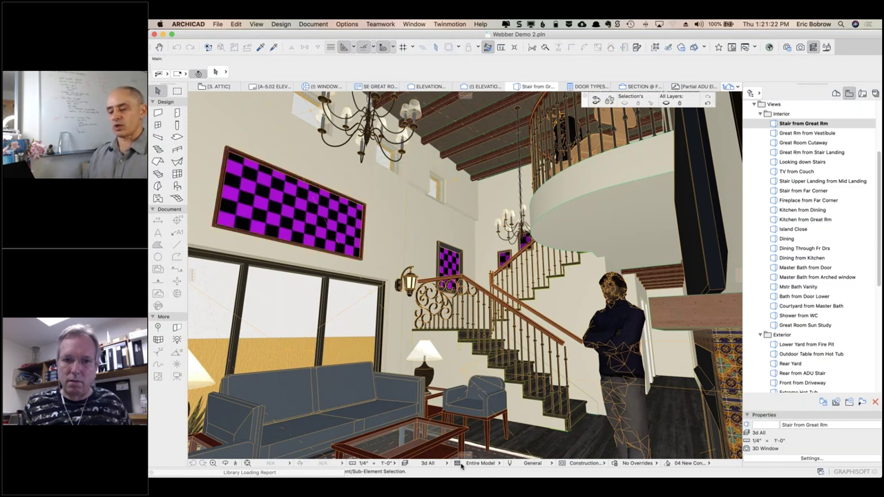
pyautogui.click(428, 463)
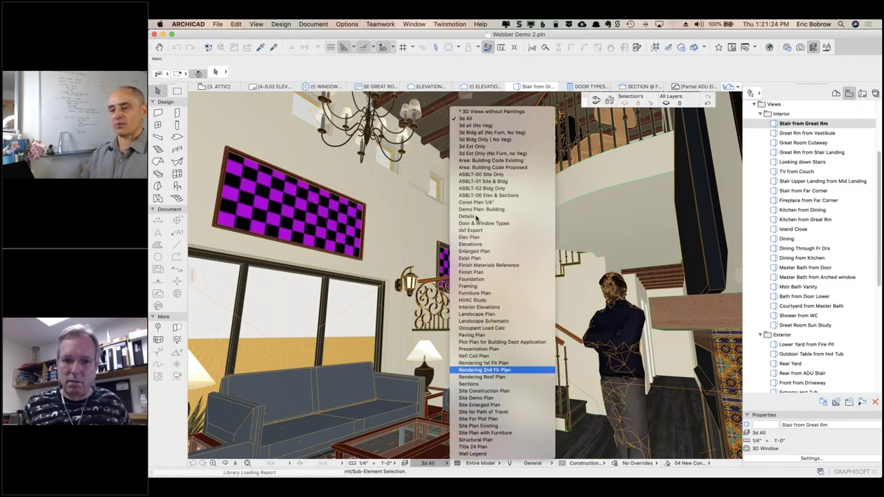
pyautogui.click(483, 112)
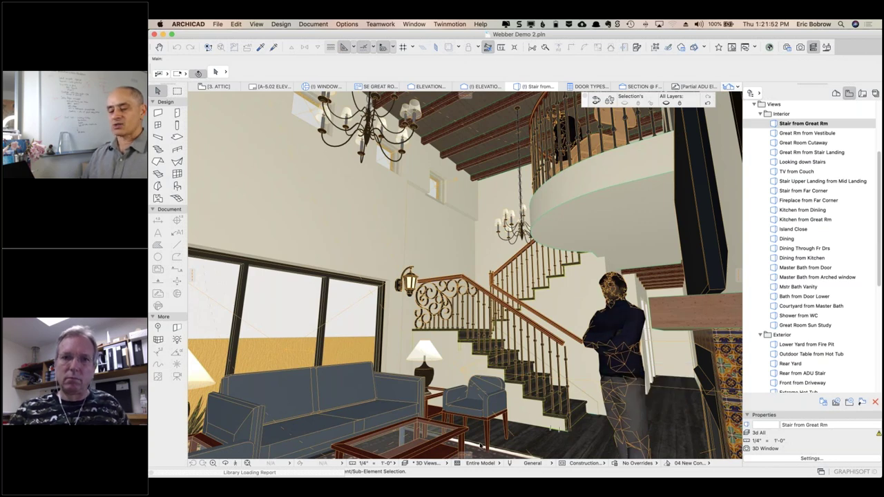
# Step: Switch the stair view's pen set to dbaA All Black for Layout Ouptut w/ Color
pyautogui.click(550, 466)
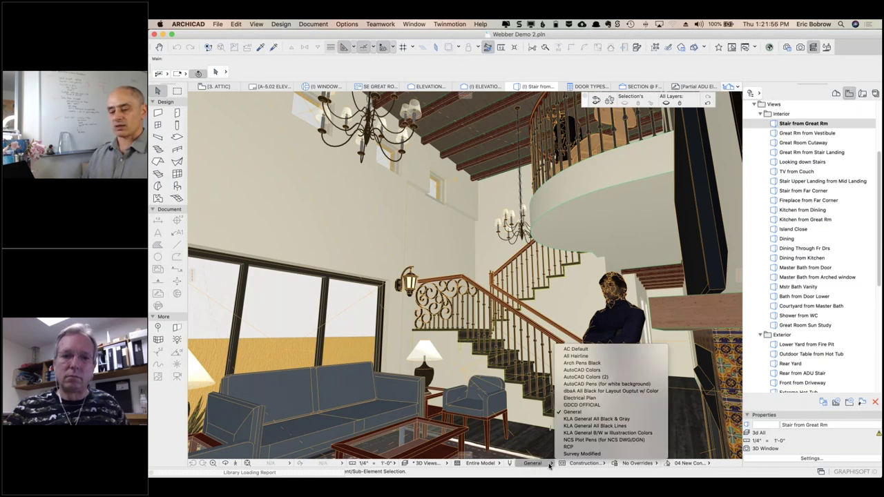
pyautogui.click(594, 392)
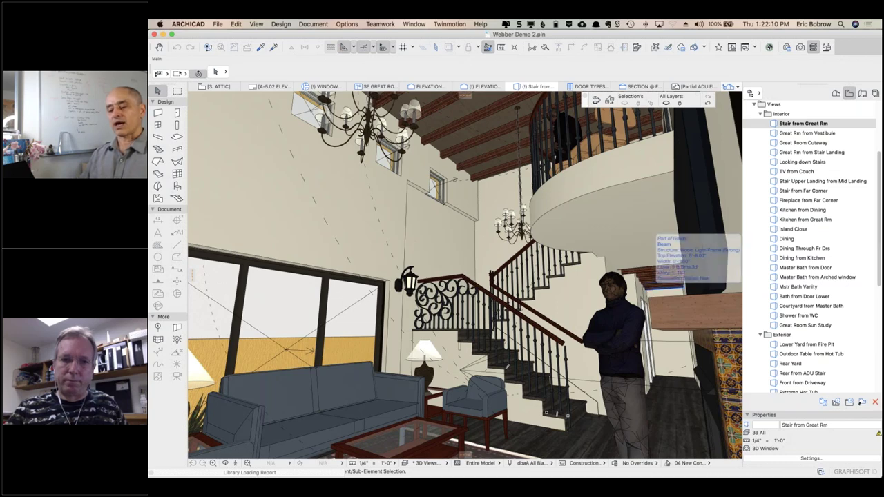
pyautogui.moveTo(705, 346)
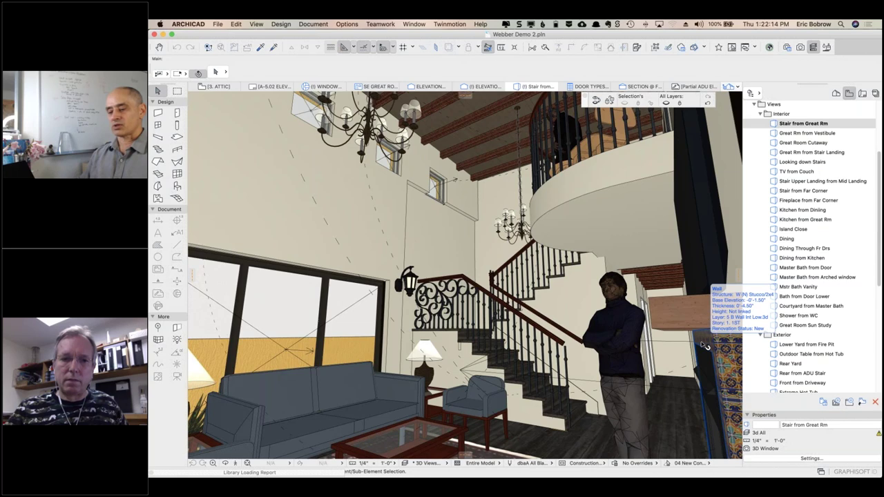
# Step: Compare the Electrical Plan, General and dbaA All Black pen sets in the pen settings, and close without changes
pyautogui.click(510, 464)
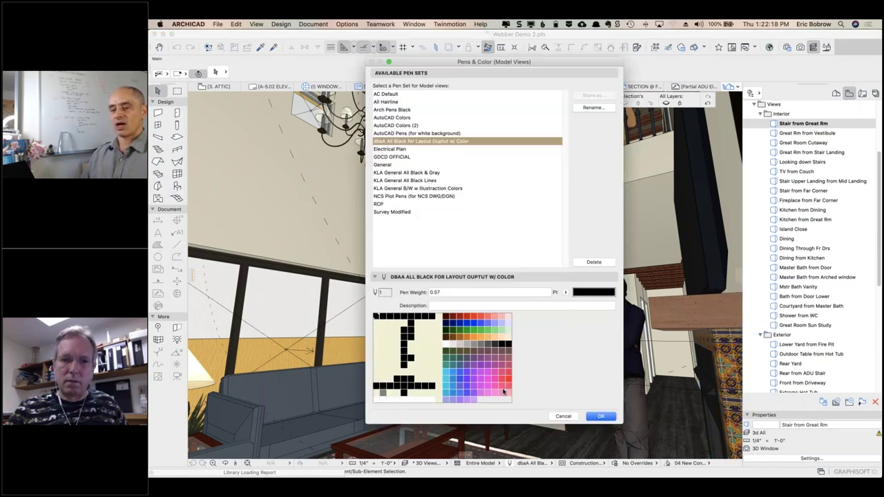
pyautogui.click(397, 149)
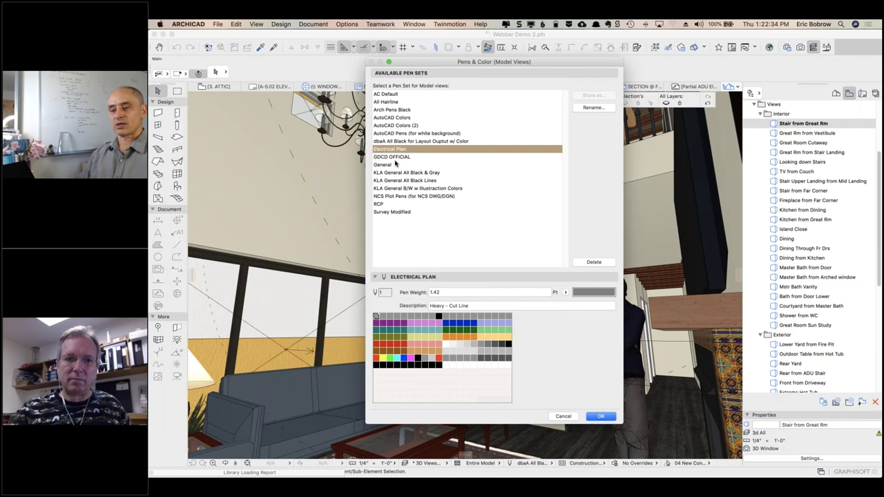
pyautogui.click(385, 165)
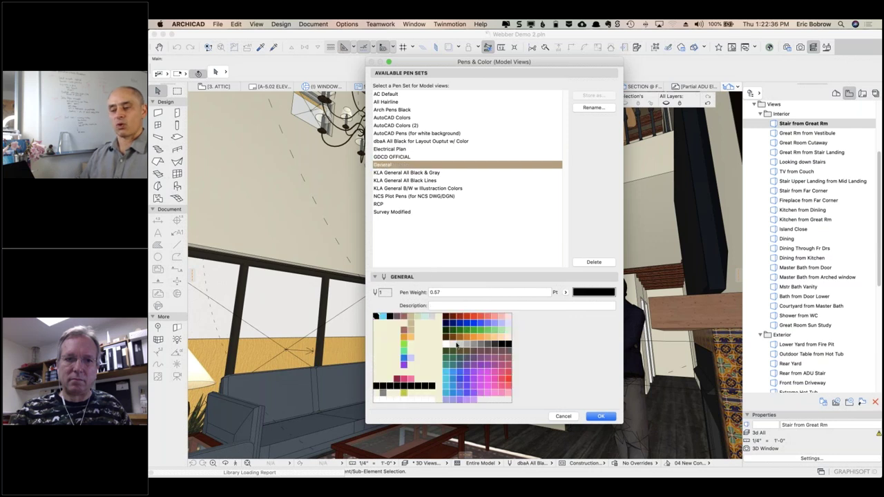
pyautogui.click(425, 142)
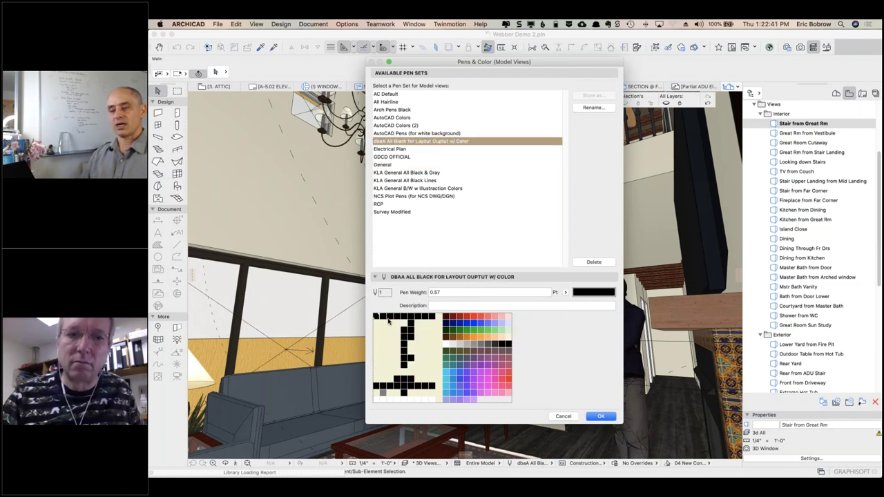
pyautogui.click(564, 416)
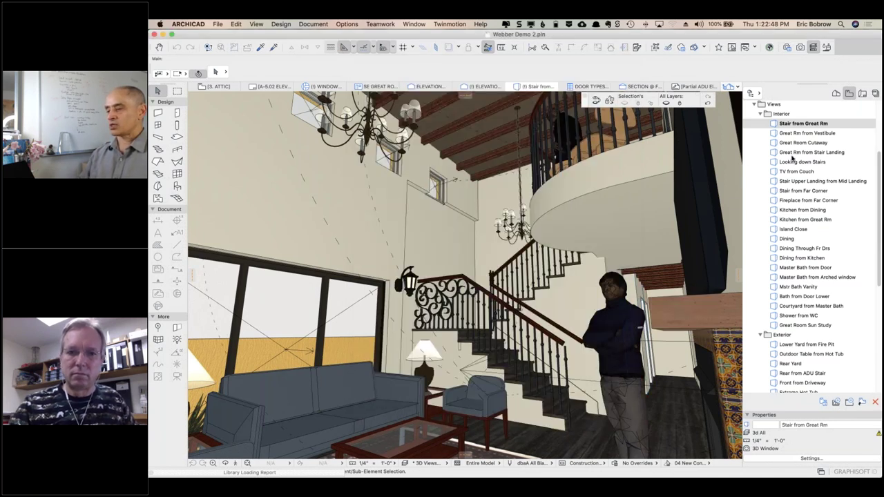
# Step: Open the saved interior view Great Room Cutaway and apply the layer combination * 3D Views without Paintings
pyautogui.doubleClick(775, 143)
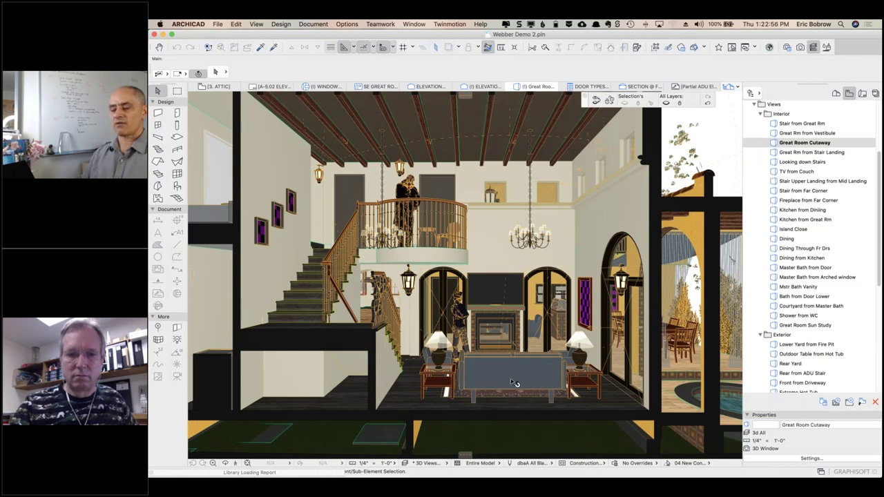
pyautogui.click(446, 465)
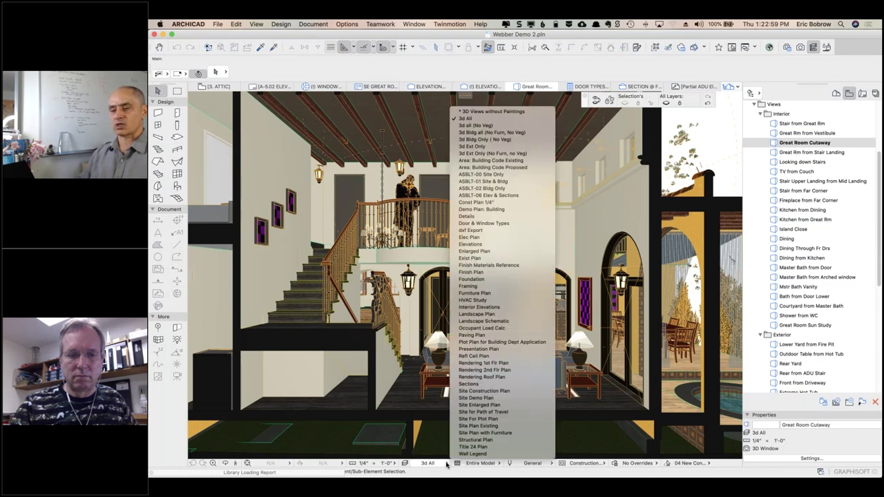
pyautogui.click(509, 112)
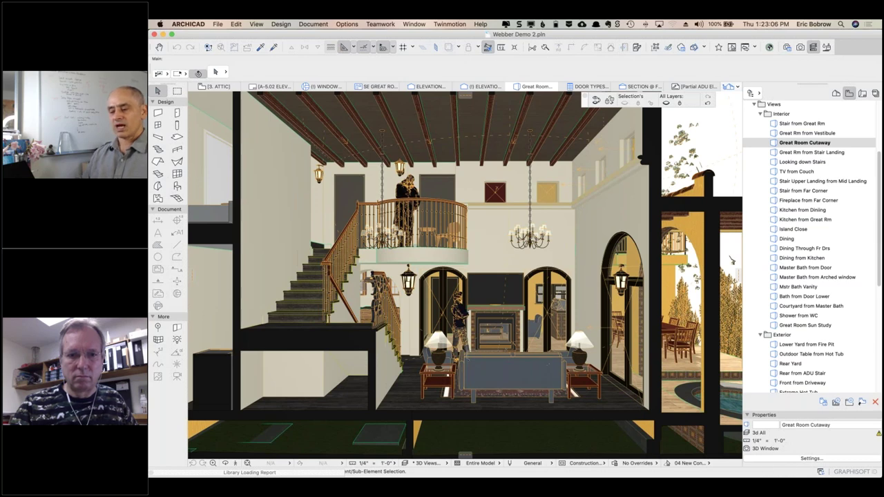
# Step: Switch the cutaway view's pen set to dbaA All Black for Layout Ouptut w/ Color and inspect the balcony and fireplace up close
pyautogui.click(550, 465)
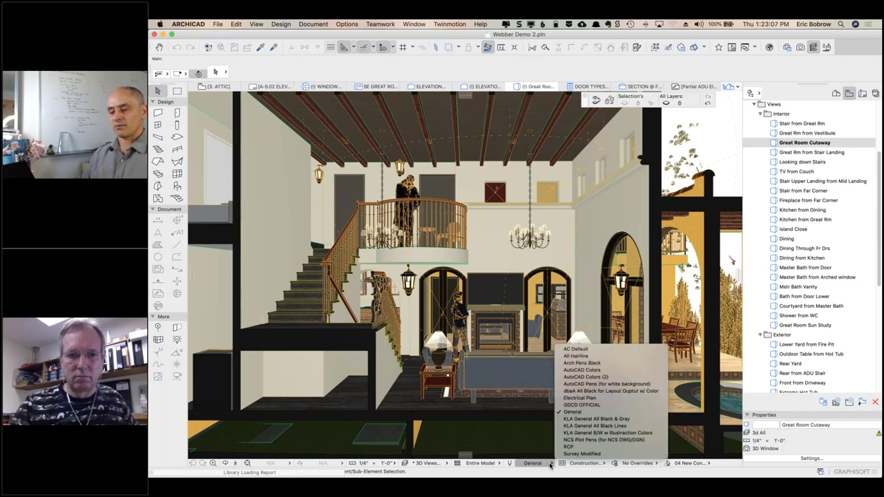
pyautogui.click(580, 391)
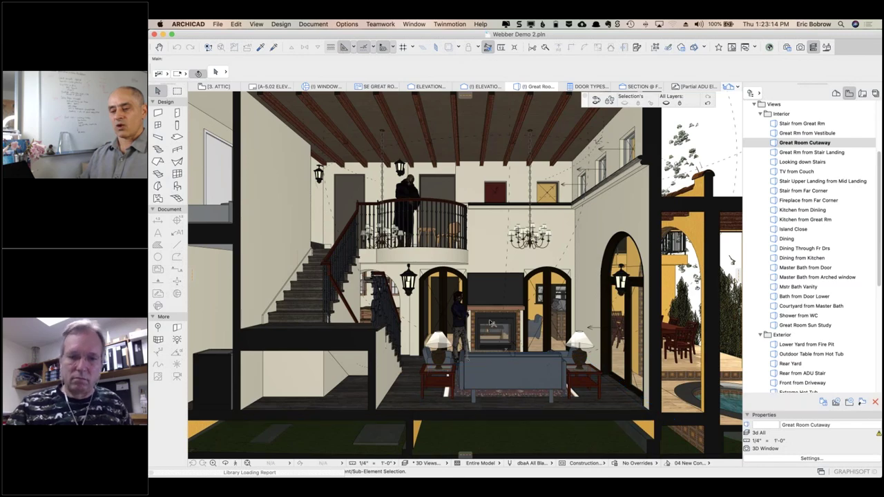
pyautogui.scroll(5, 492, 323)
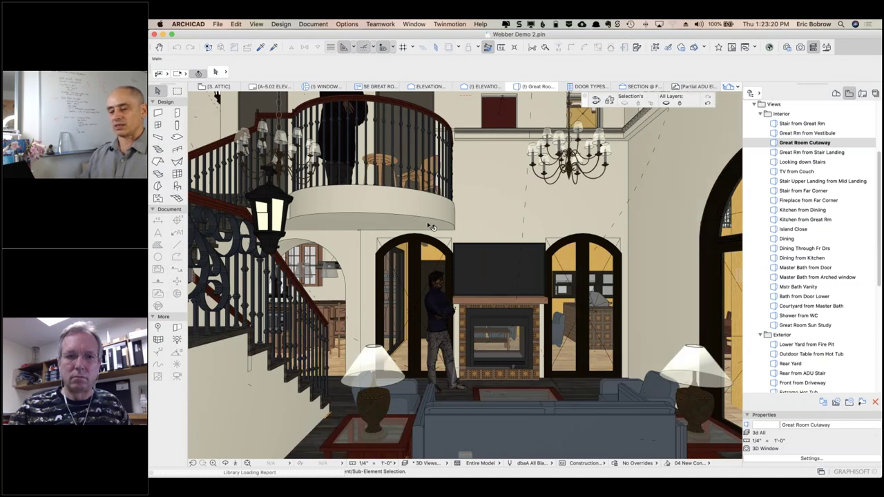
pyautogui.moveTo(431, 226)
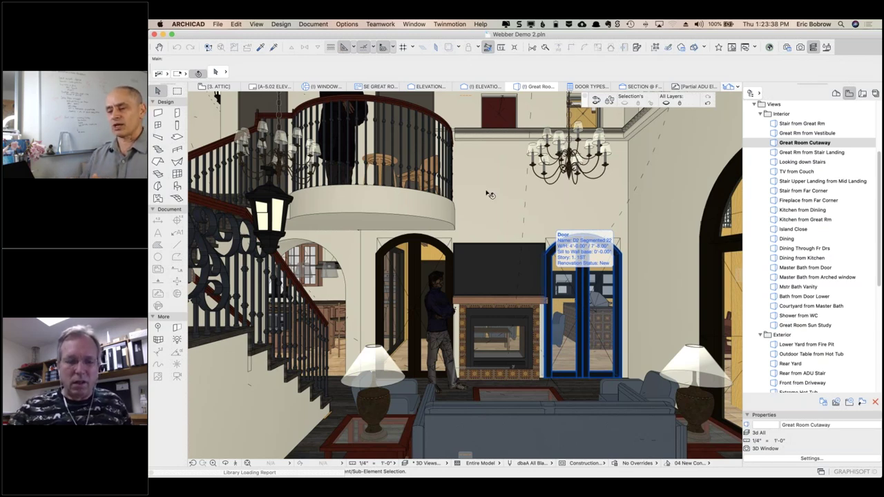
pyautogui.moveTo(486, 194); pyautogui.dragTo(535, 270, button='middle')
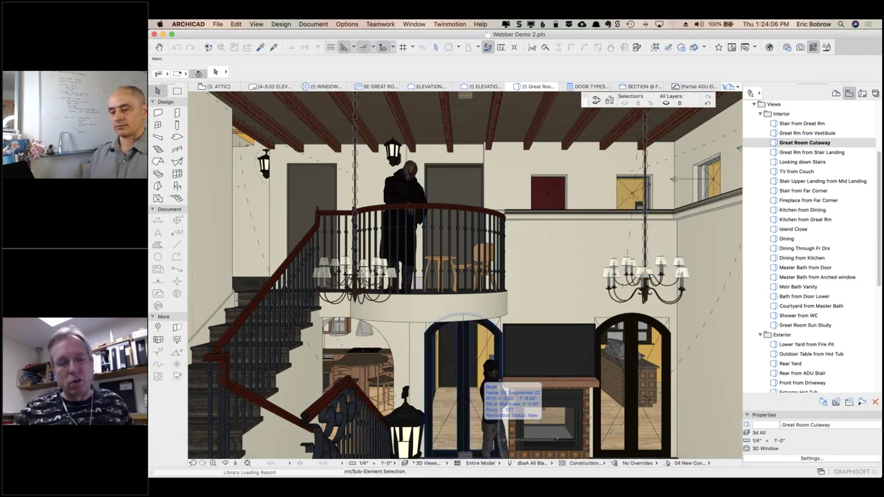
# Step: Switch to Chrome and launch the residence's web model on the BIMx Model Transfer page
pyautogui.press('super+Tab')
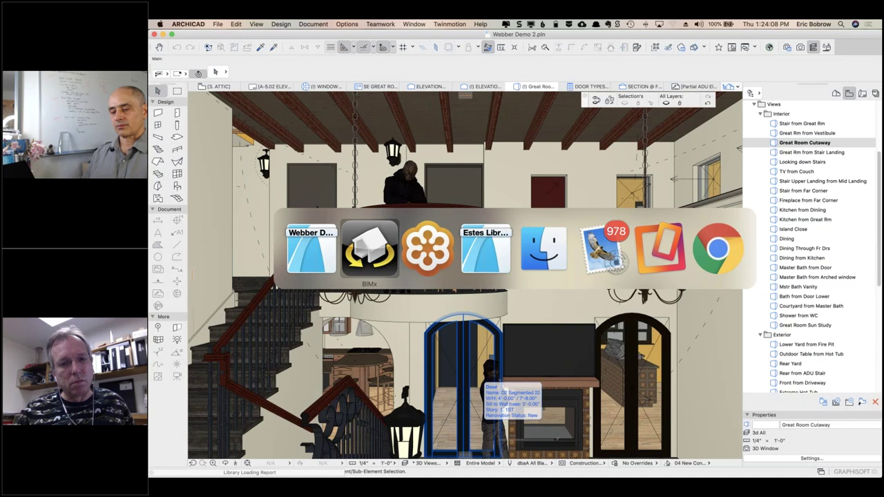
pyautogui.press('super+Tab')
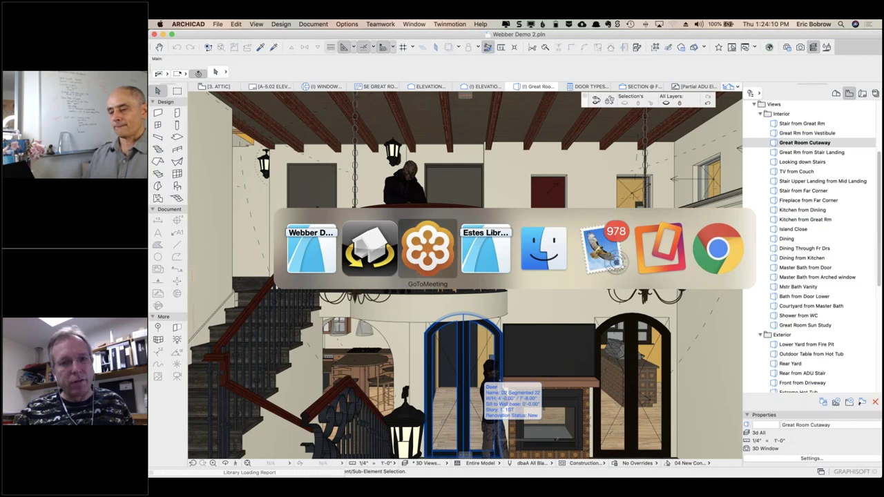
pyautogui.press('super+Tab')
pyautogui.press('super+Tab')
pyautogui.press('super+Tab')
pyautogui.press('super+Tab')
pyautogui.press('super+Tab')
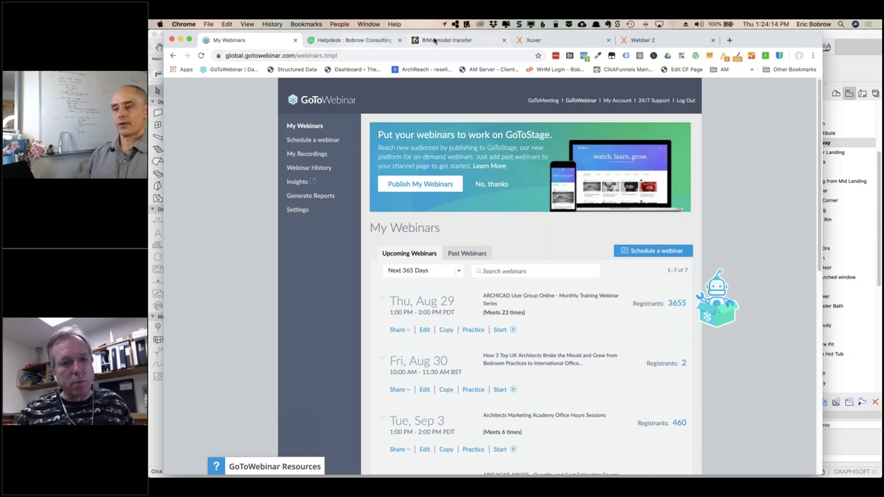
pyautogui.click(455, 41)
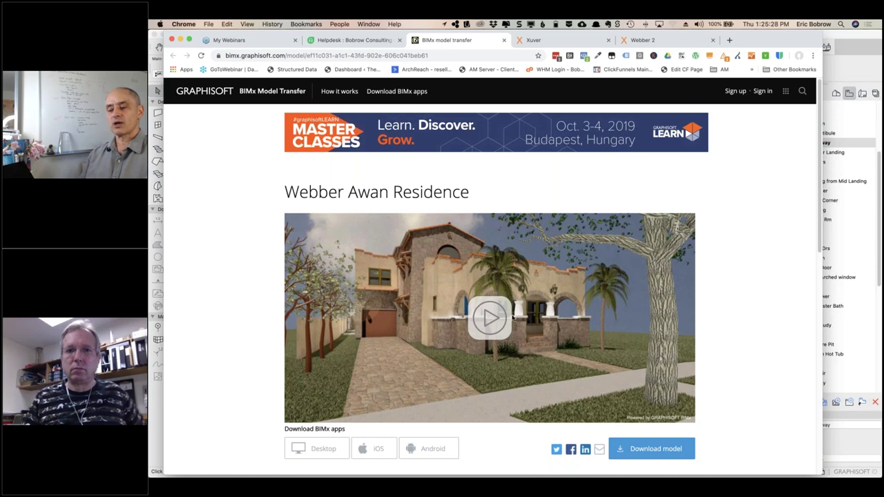
pyautogui.click(513, 317)
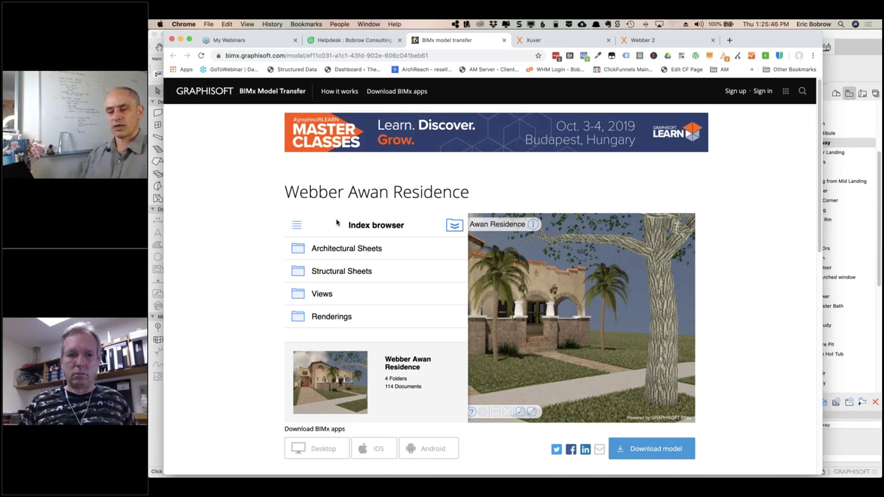
# Step: Open the architectural sheet A-2.02 1ST & 2ND FLR CONSTRUCTION PLANS and show it full screen
pyautogui.click(347, 250)
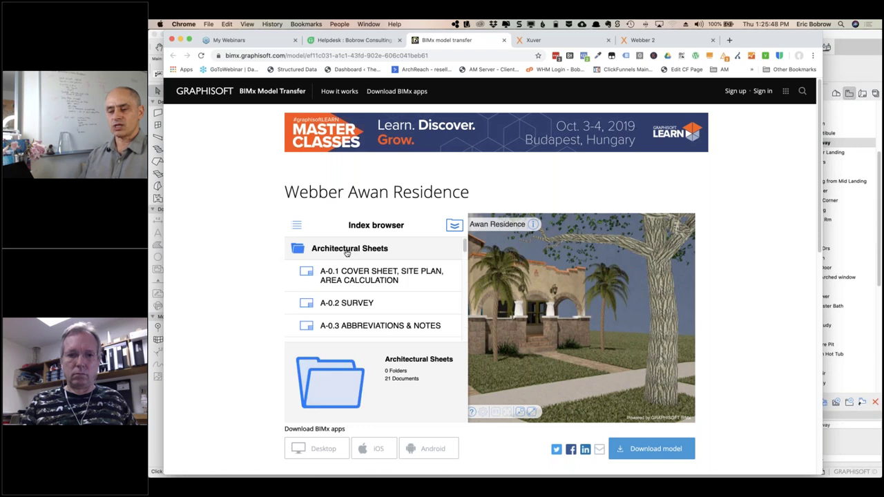
pyautogui.scroll(-3, 353, 283)
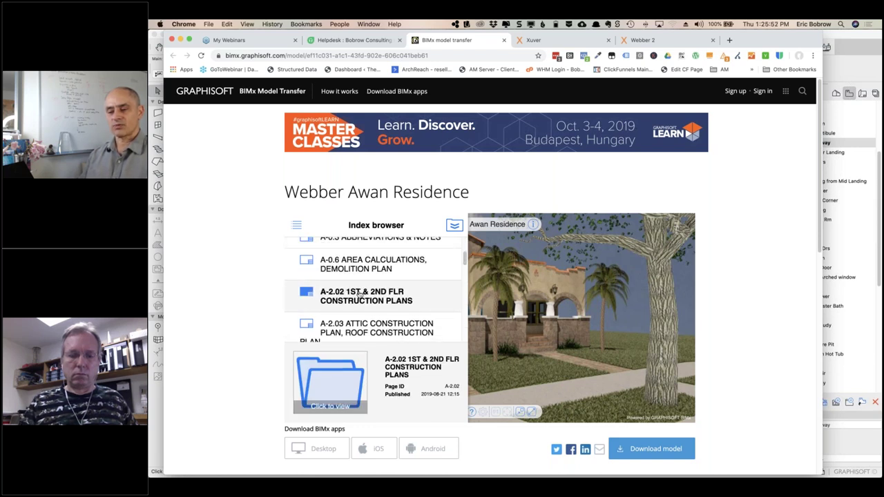
pyautogui.click(360, 294)
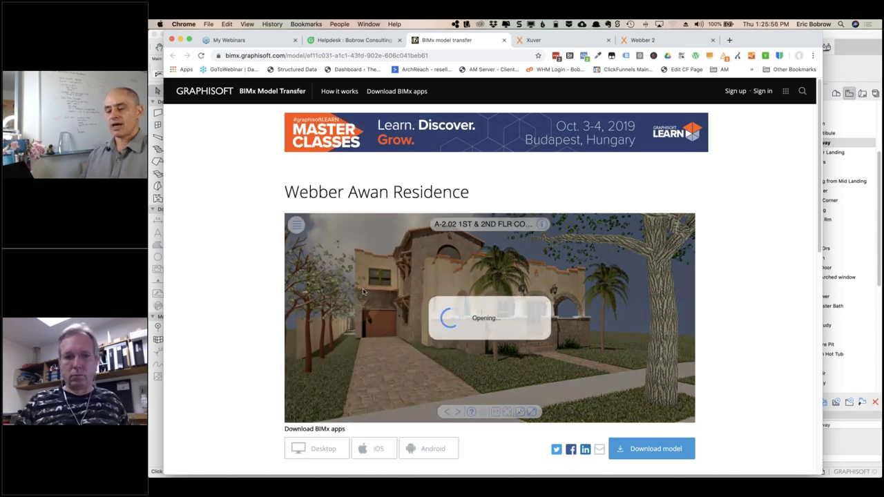
pyautogui.keyDown('ctrl'); pyautogui.scroll(5, 500, 337); pyautogui.keyUp('ctrl')
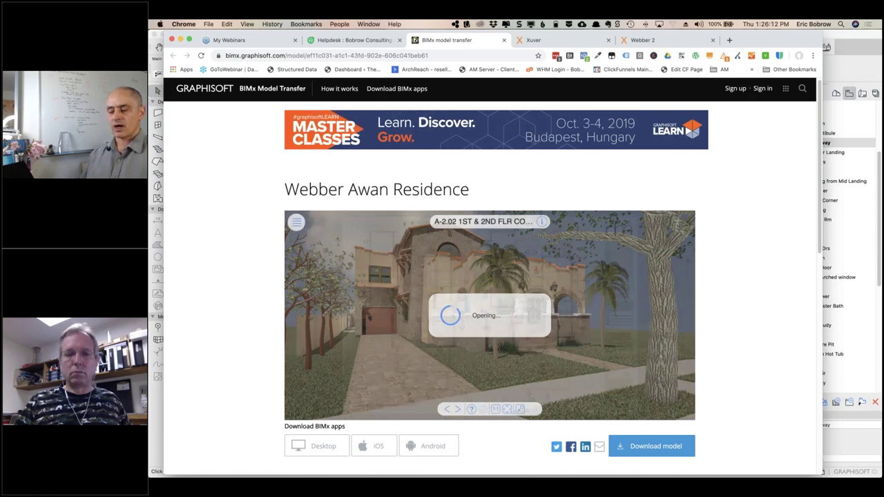
pyautogui.click(532, 409)
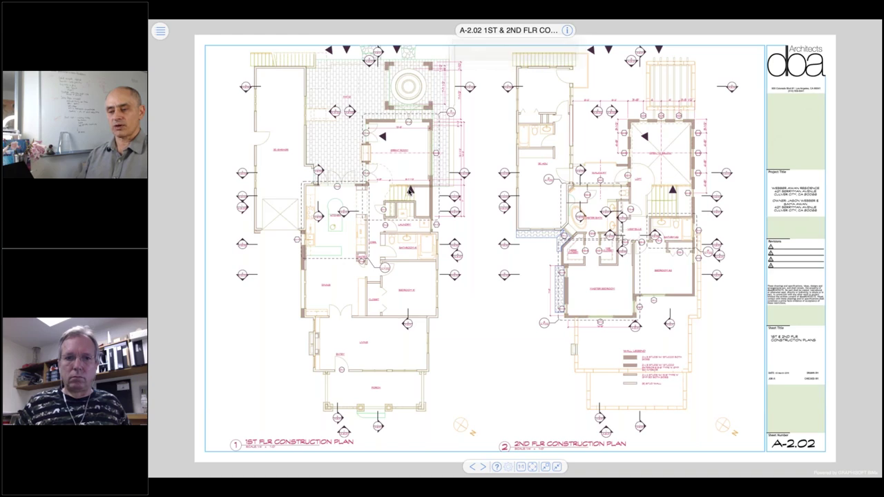
# Step: Examine the stair and laundry area on the first floor construction plan up close, and return to the sheet overview
pyautogui.scroll(5, 409, 192)
pyautogui.scroll(5, 410, 191)
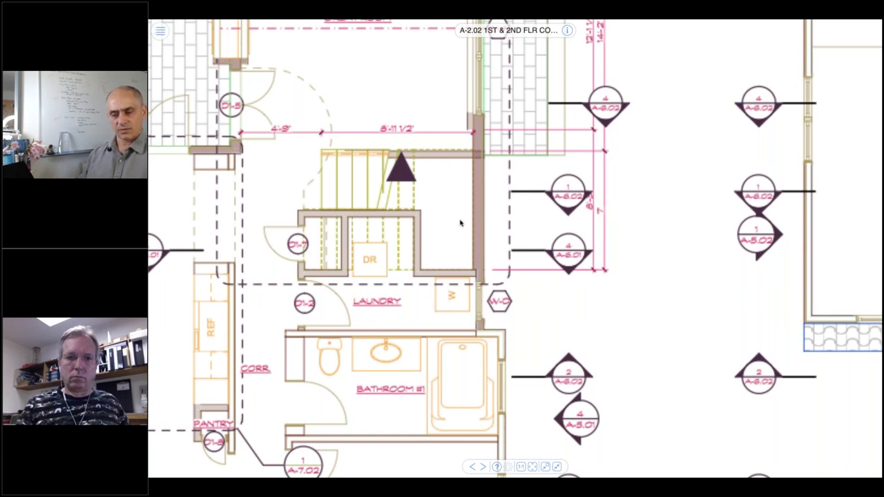
pyautogui.scroll(10, 460, 222)
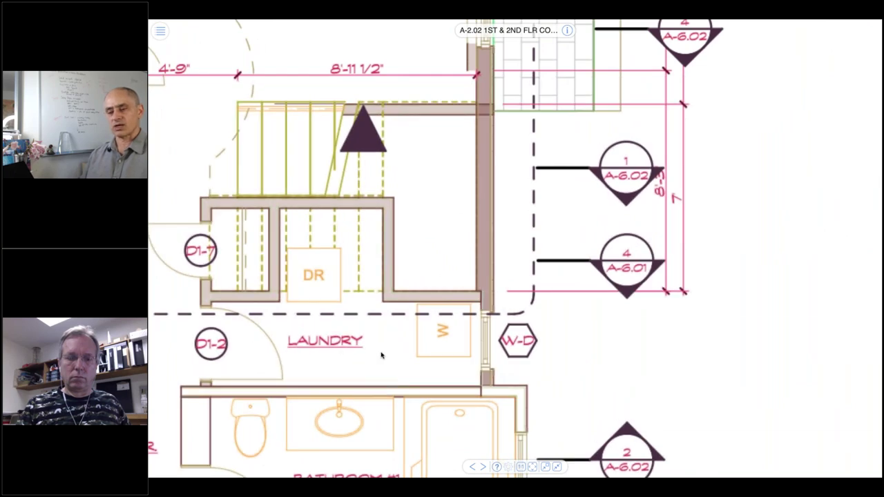
pyautogui.scroll(-8, 381, 355)
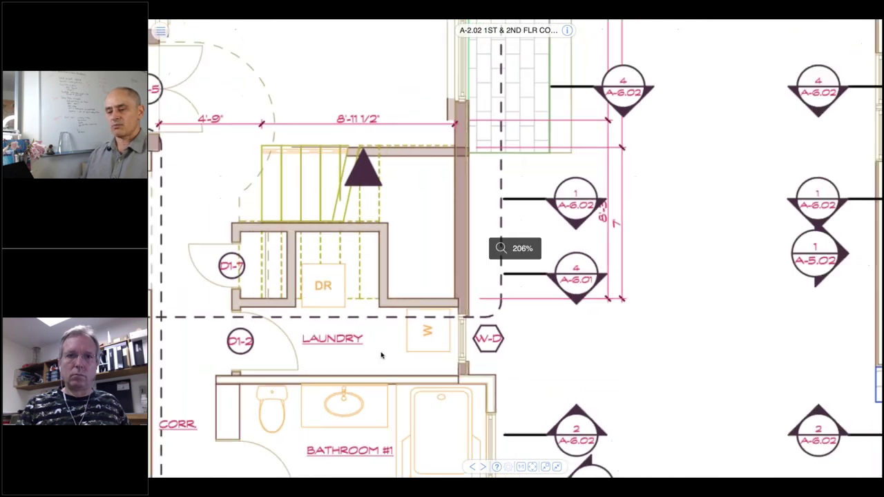
pyautogui.scroll(-8, 380, 355)
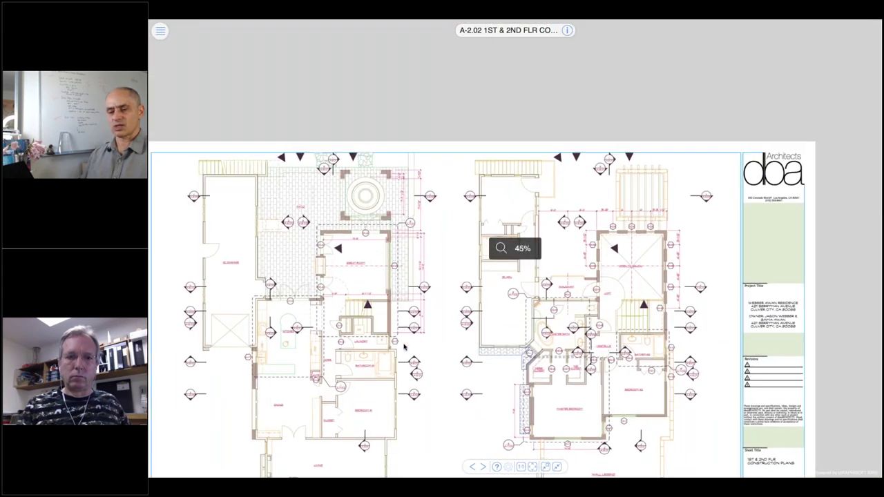
# Step: Open sheet A-4.01 FURNITURE PLANS and browse the index of remaining architectural sheets and folders
pyautogui.click(160, 32)
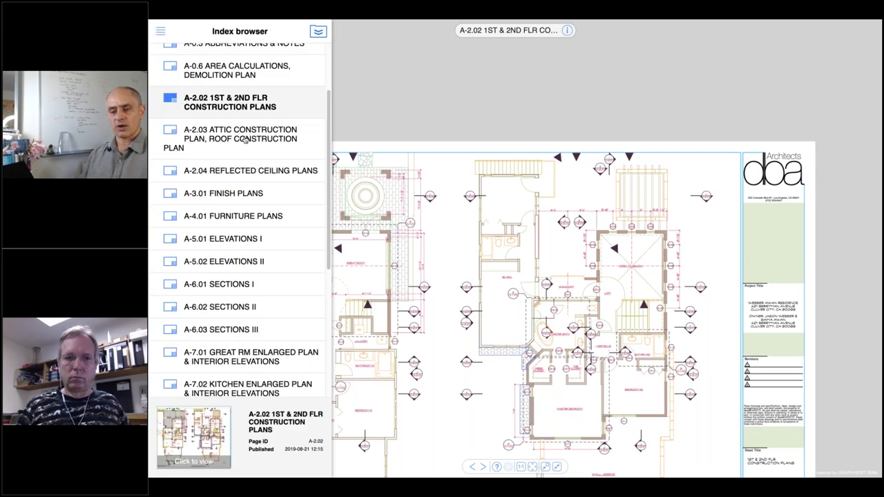
pyautogui.click(243, 217)
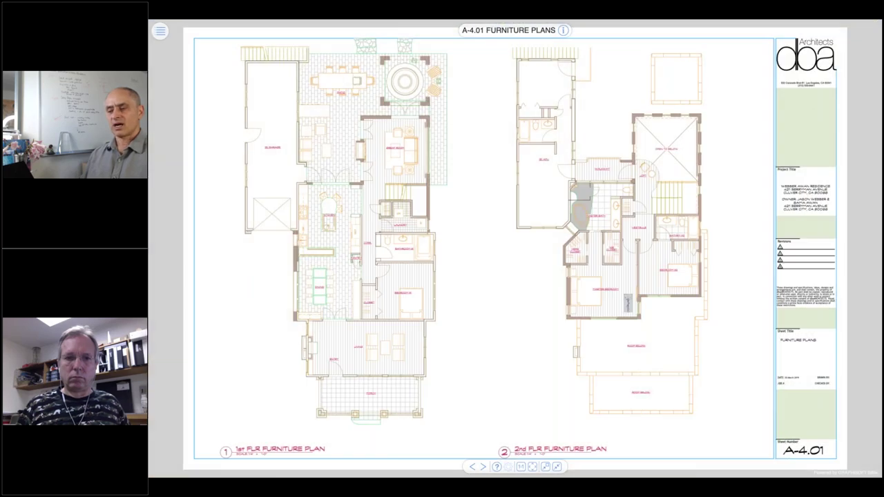
pyautogui.click(159, 29)
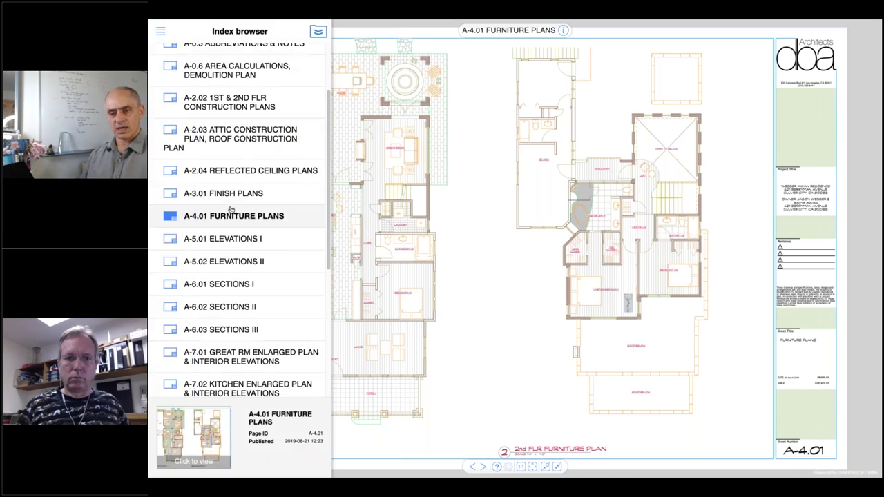
pyautogui.scroll(-5, 231, 209)
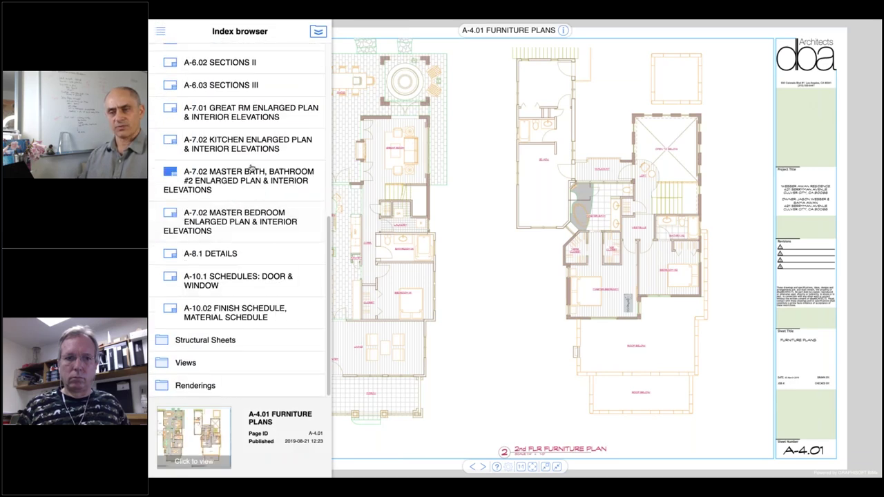
pyautogui.scroll(5, 251, 170)
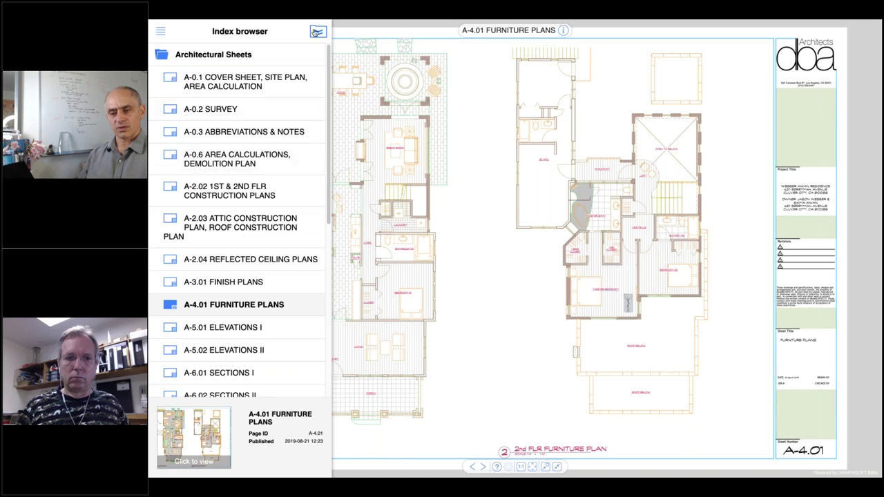
pyautogui.click(316, 33)
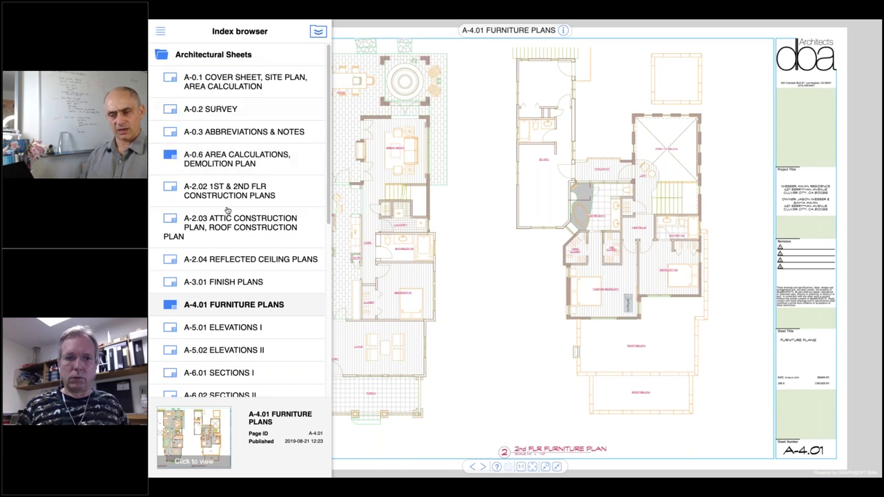
pyautogui.scroll(-7, 227, 209)
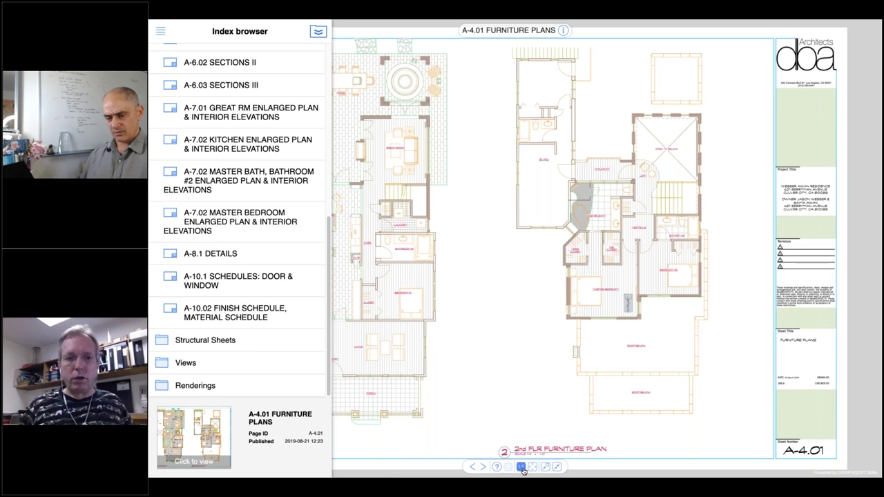
# Step: Expand the Views folder in the model index and launch the Front from Driveway 3D view of the house
pyautogui.click(195, 364)
pyautogui.doubleClick(223, 386)
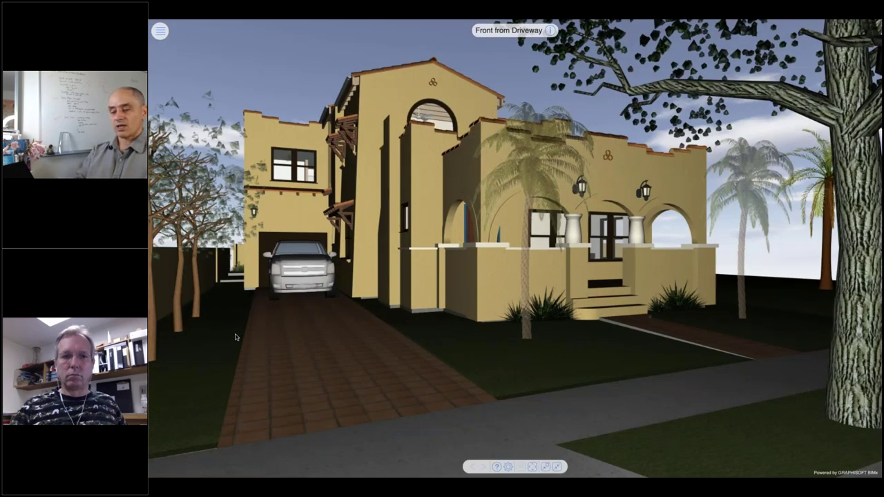
pyautogui.moveTo(236, 337)
pyautogui.mouseDown()
pyautogui.moveTo(235, 474)
pyautogui.moveTo(236, 337)
pyautogui.mouseUp()
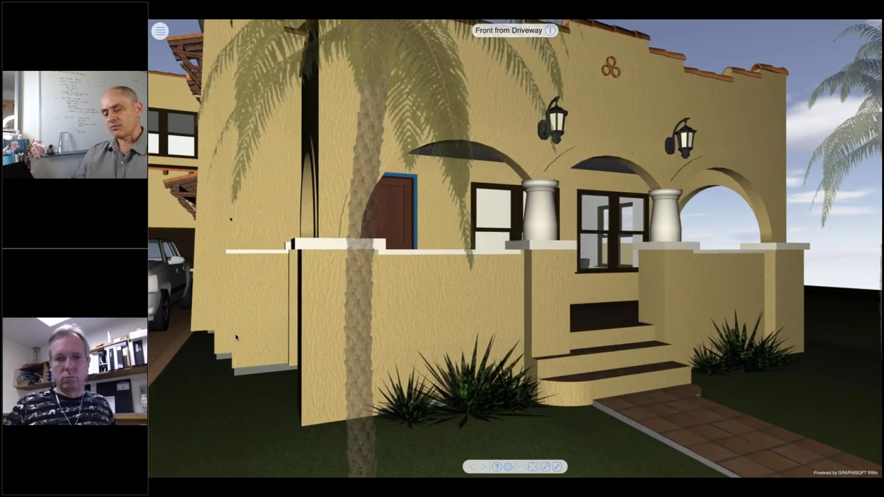
# Step: Walk from the driveway view up the front steps and onto the porch, facing the double windows
pyautogui.press('Up')
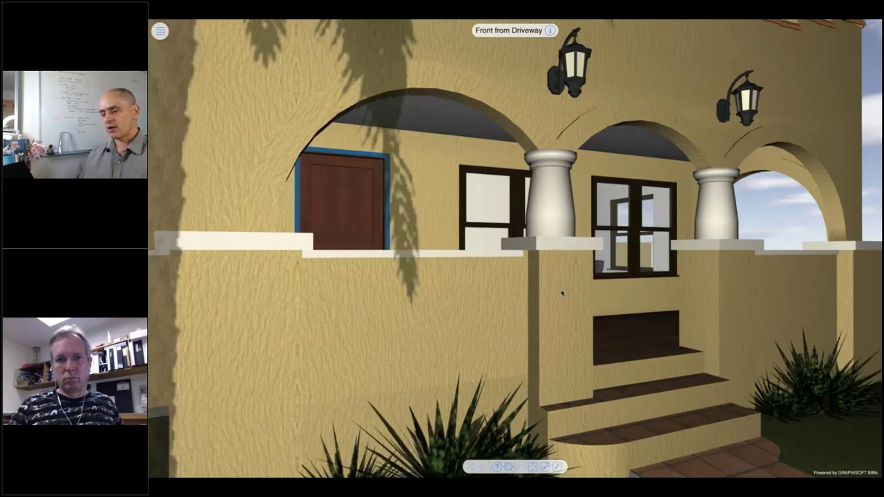
pyautogui.moveTo(561, 293)
pyautogui.mouseDown()
pyautogui.moveTo(505, 293)
pyautogui.moveTo(549, 288)
pyautogui.mouseUp()
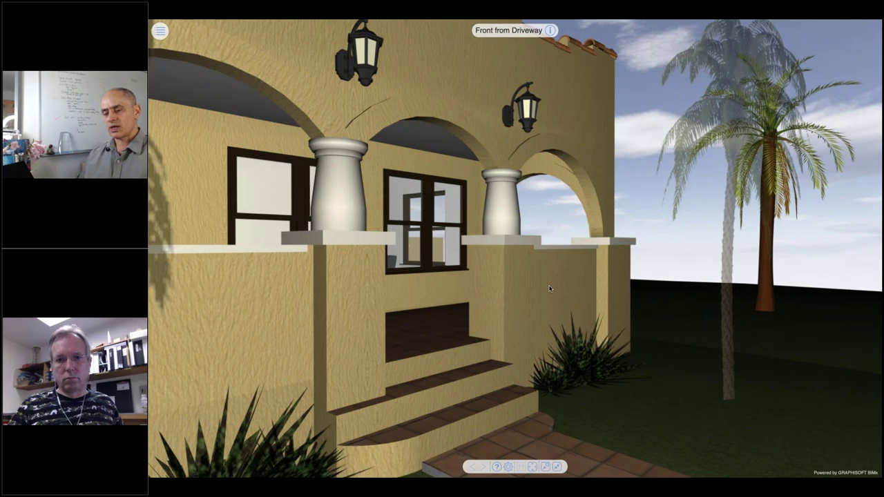
pyautogui.press('Up')
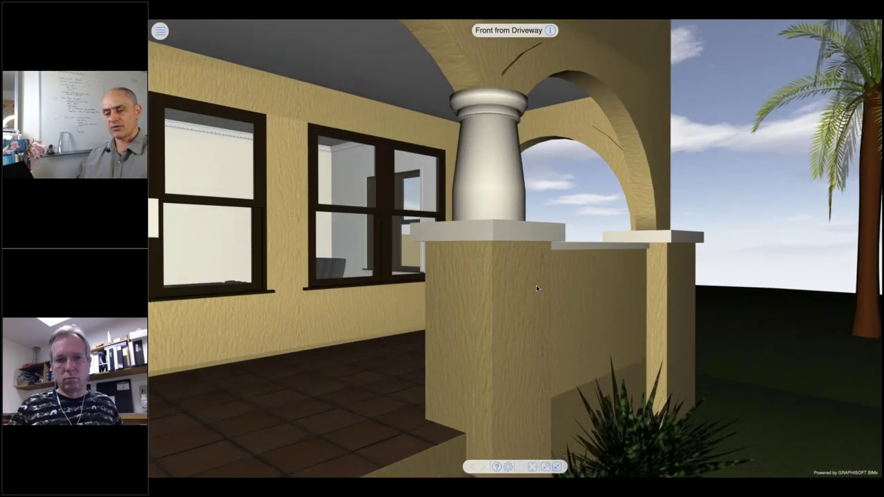
pyautogui.press('Up')
pyautogui.press('Left')
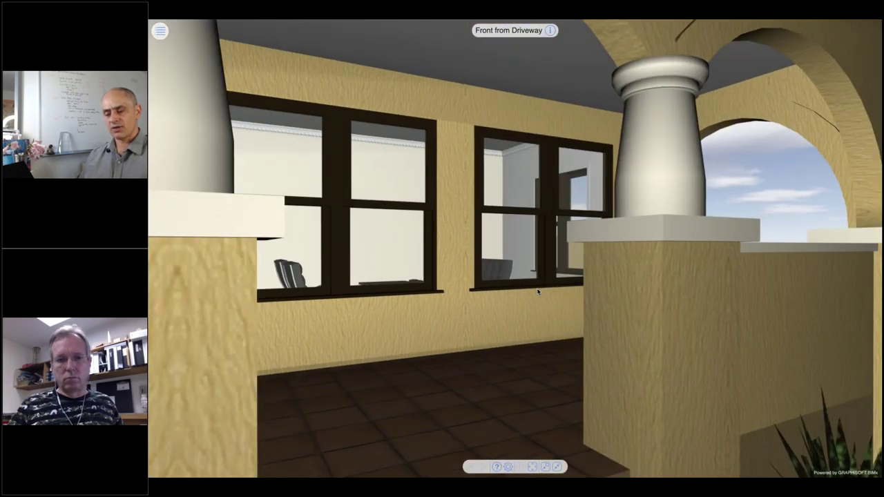
pyautogui.press('Up')
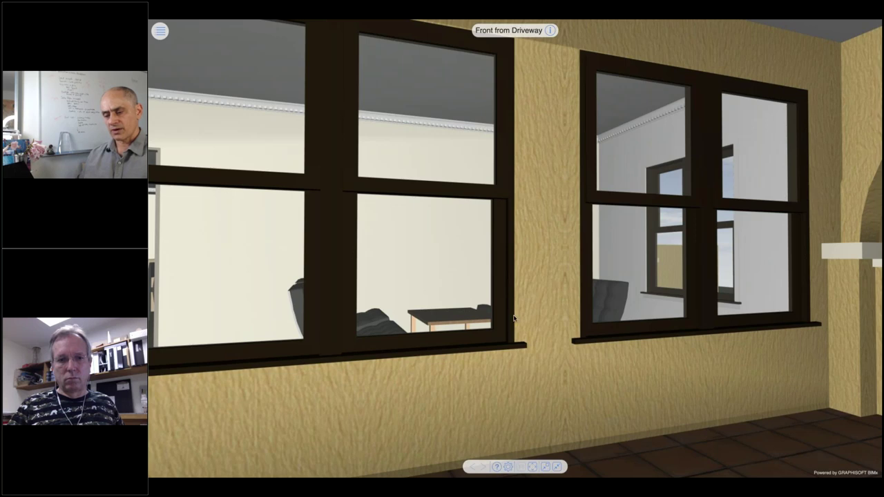
# Step: Turn toward the front door at the end of the porch and walk through it into the living room
pyautogui.moveTo(470, 305); pyautogui.dragTo(636, 325)
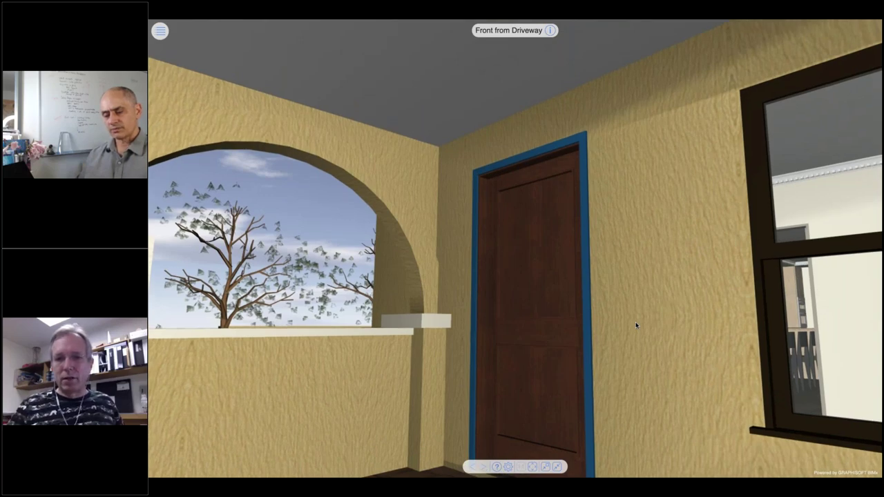
pyautogui.press('Up')
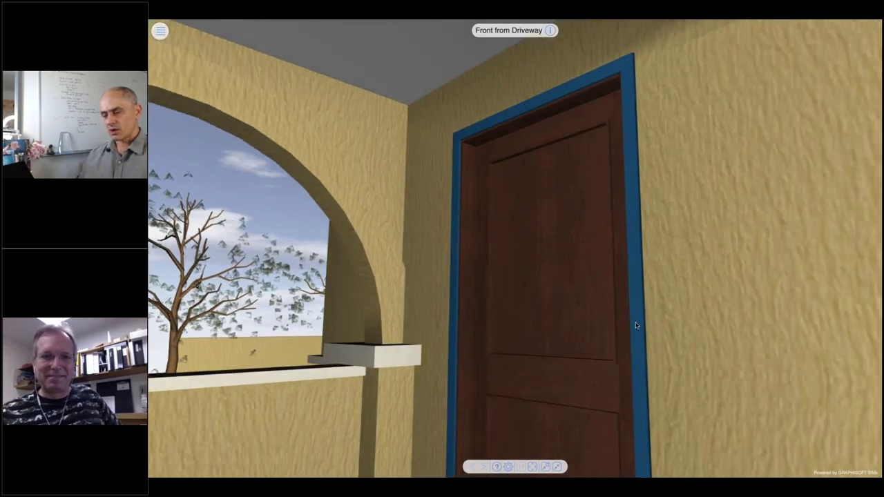
pyautogui.press('Up')
pyautogui.press('Up')
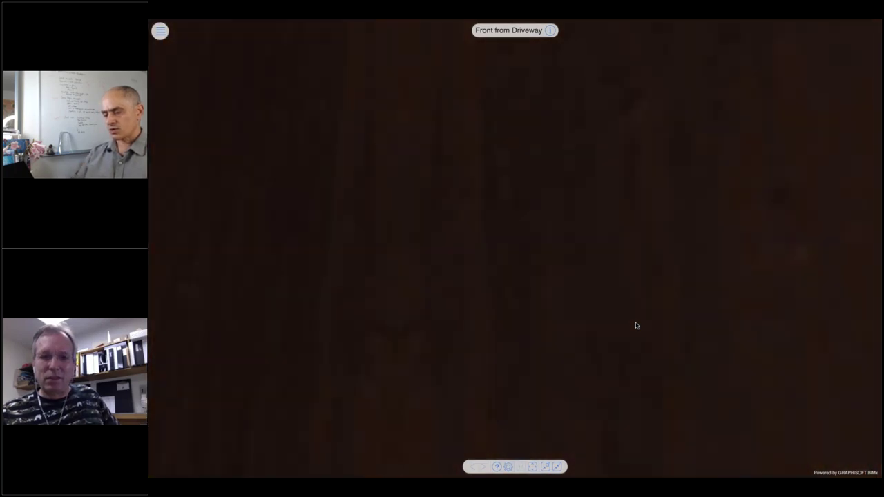
pyautogui.press('Up')
pyautogui.press('Right')
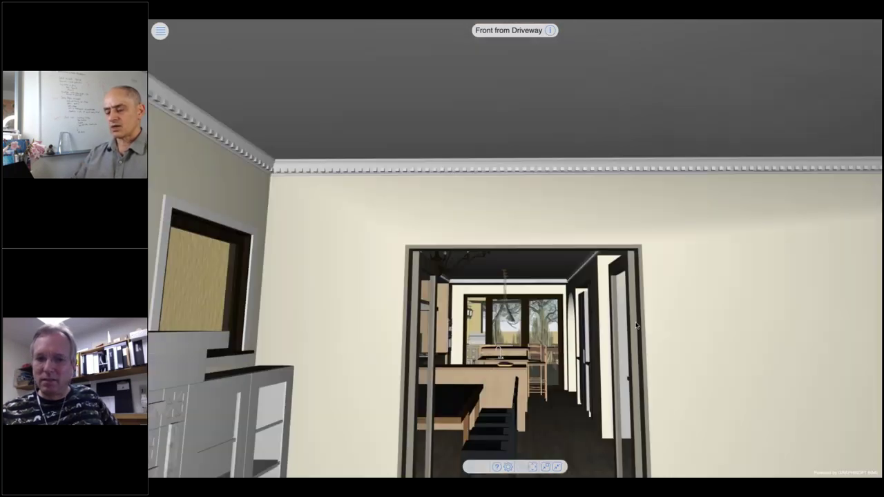
# Step: Look around the living room and walk up to the double doorway facing the dining area and kitchen
pyautogui.press('Down')
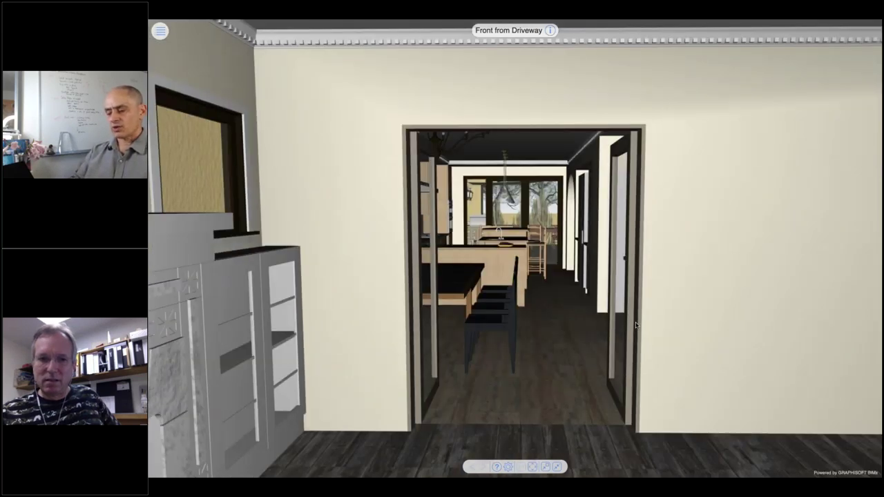
pyautogui.press('Up')
pyautogui.press('Down')
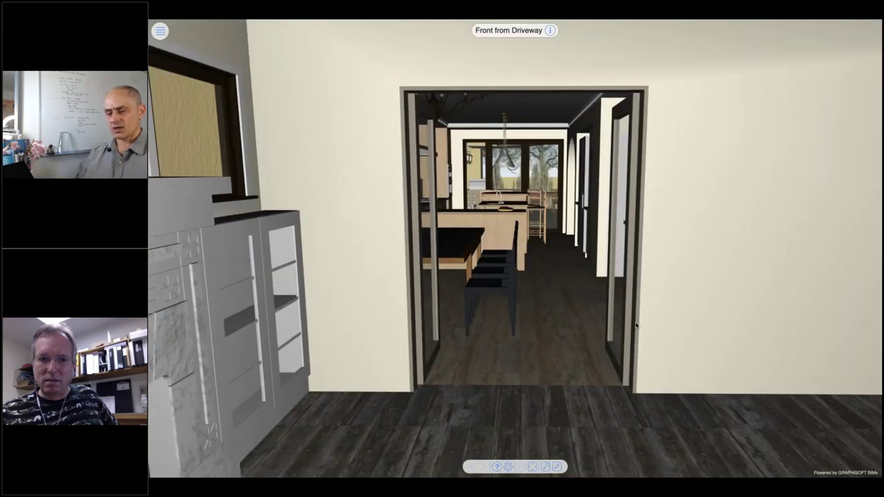
pyautogui.press('Right')
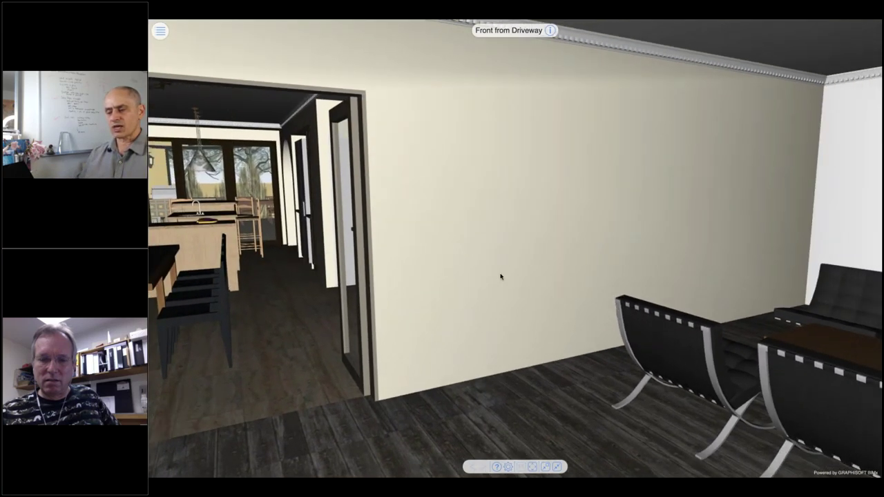
pyautogui.moveTo(501, 274); pyautogui.dragTo(529, 274)
pyautogui.press('Left')
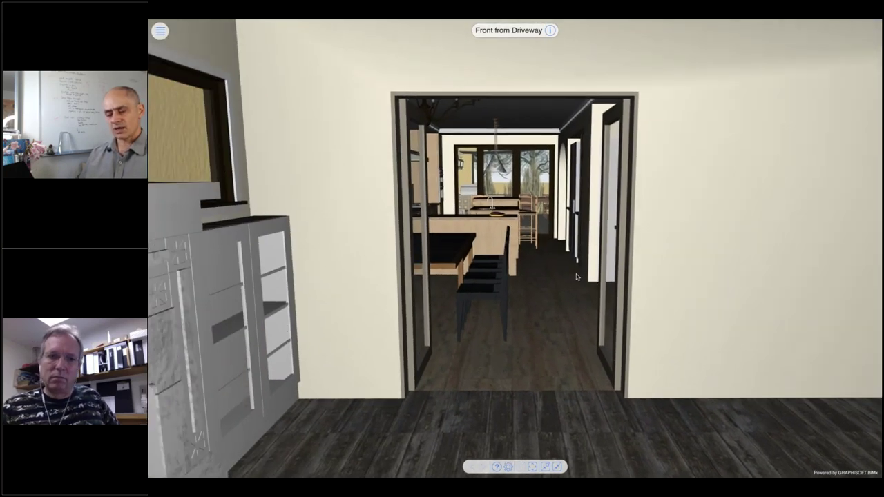
pyautogui.press('Up')
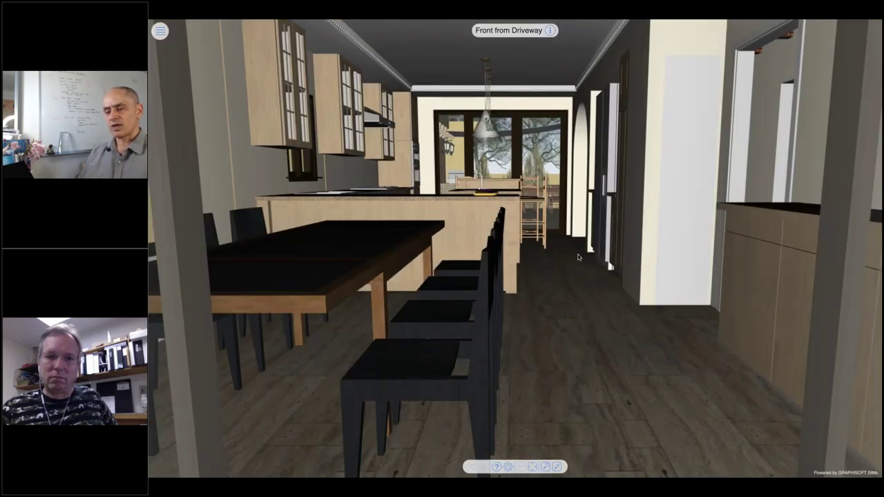
# Step: Open the Rear Patio view from the index and shift the view to show the arched hot tub structure
pyautogui.click(159, 31)
pyautogui.scroll(-3, 232, 332)
pyautogui.scroll(-1, 236, 332)
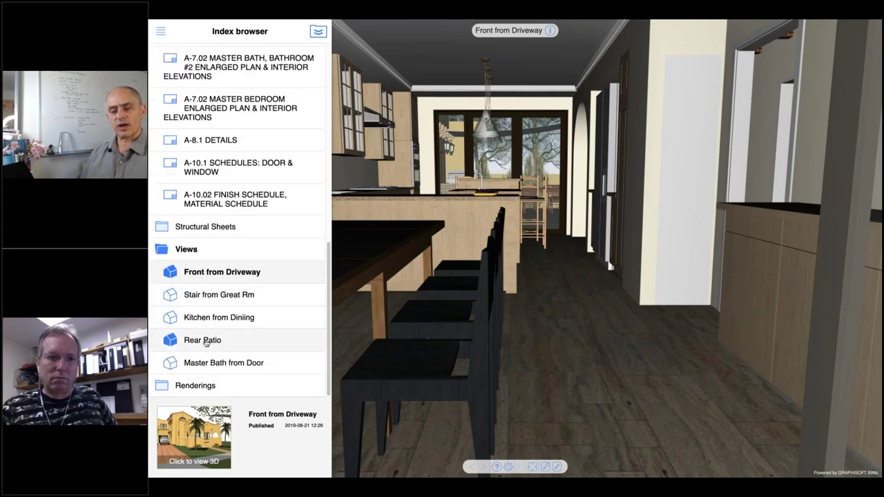
pyautogui.click(207, 340)
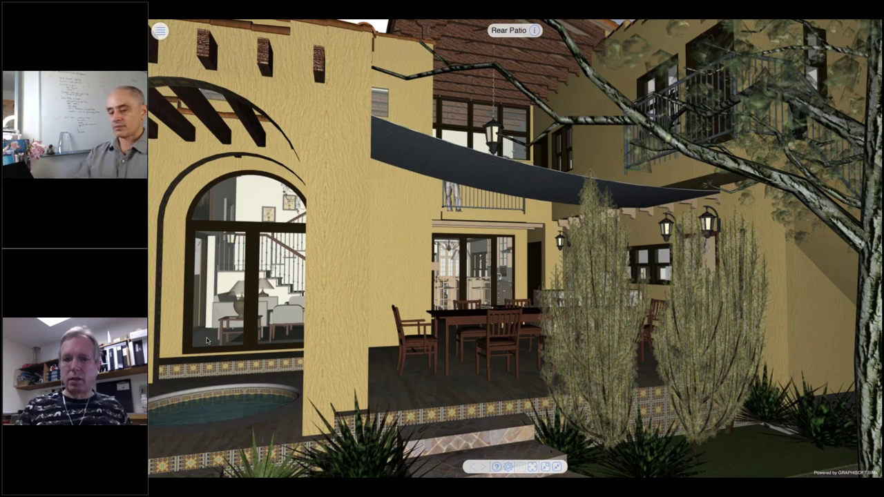
pyautogui.press('Left')
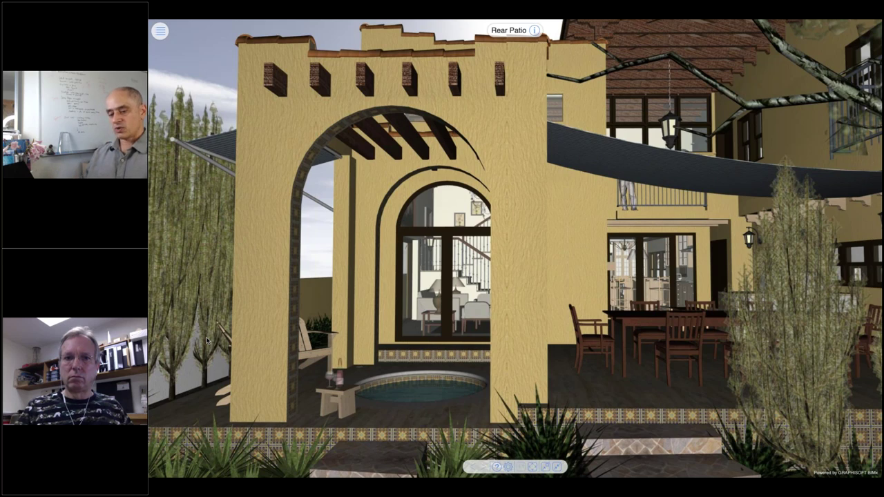
pyautogui.press('super+Tab')
pyautogui.press('super+Tab')
pyautogui.press('super+Tab')
pyautogui.press('super+Tab')
pyautogui.press('super+Tab')
pyautogui.press('super+Tab')
pyautogui.press('super+Tab')
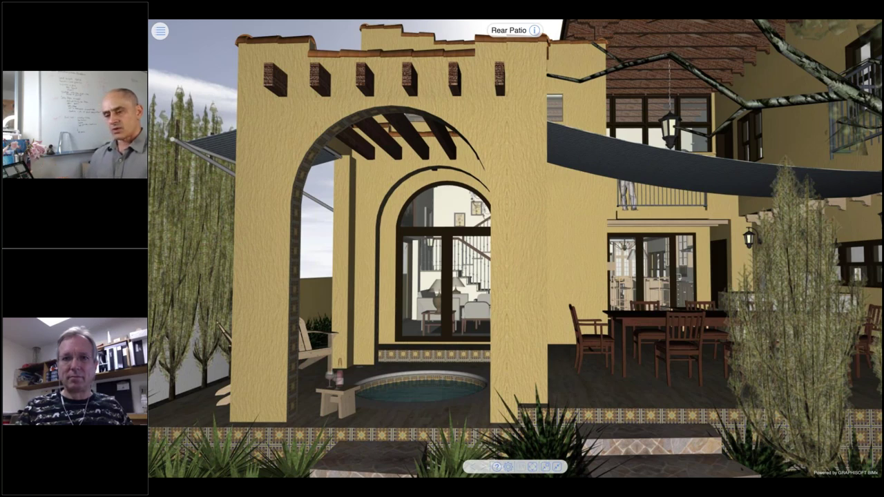
pyautogui.press('super+Tab')
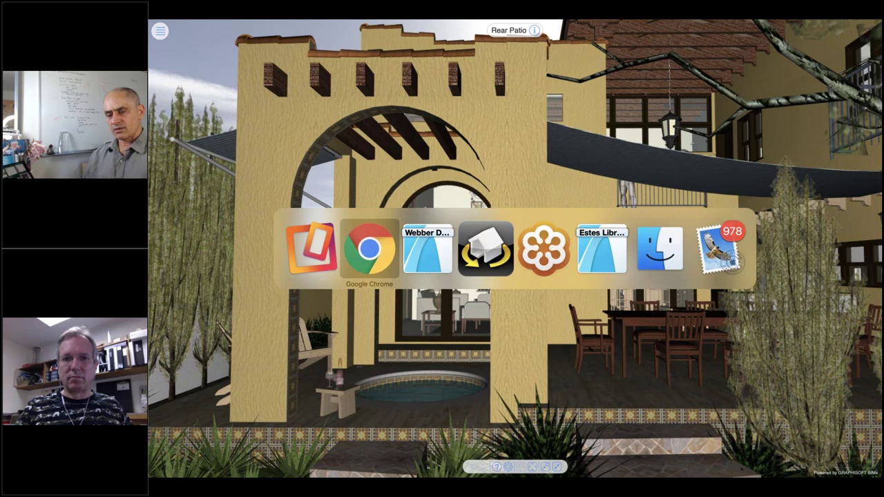
pyautogui.click(216, 332)
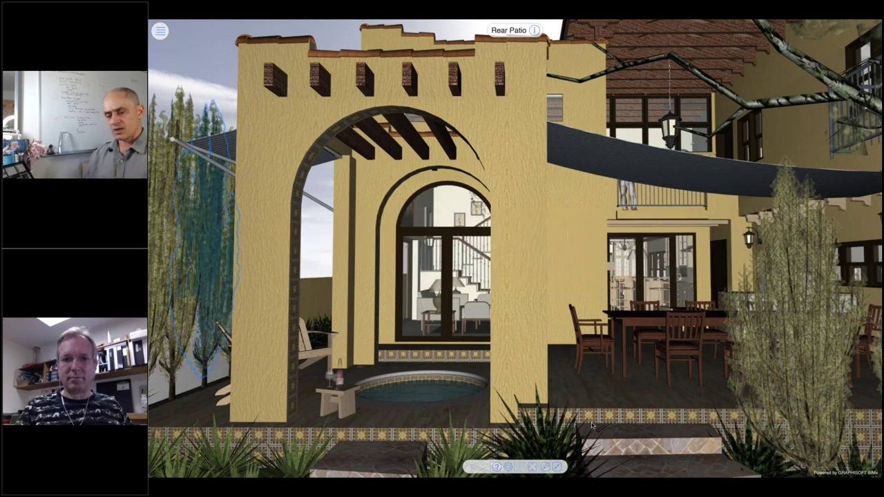
# Step: Switch to the Webber Demo 2 project in Archicad, and from there to Reflector 3
pyautogui.press('super+Tab')
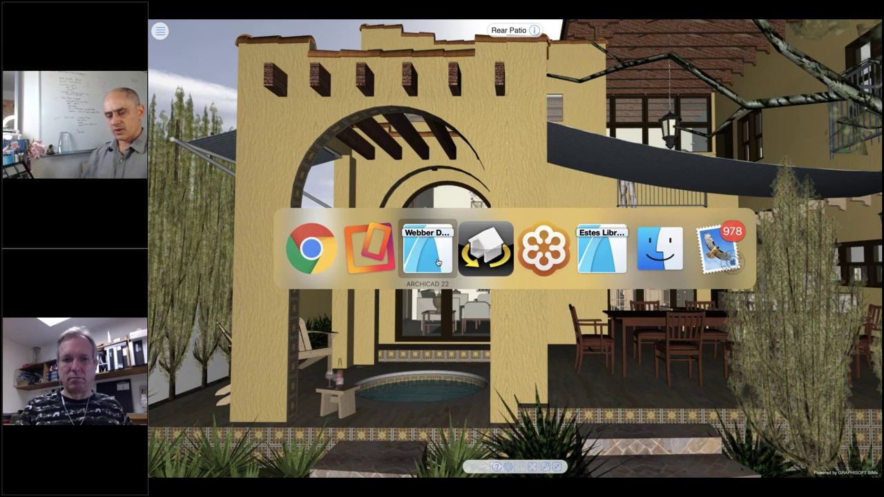
pyautogui.click(437, 262)
pyautogui.press('super+Tab')
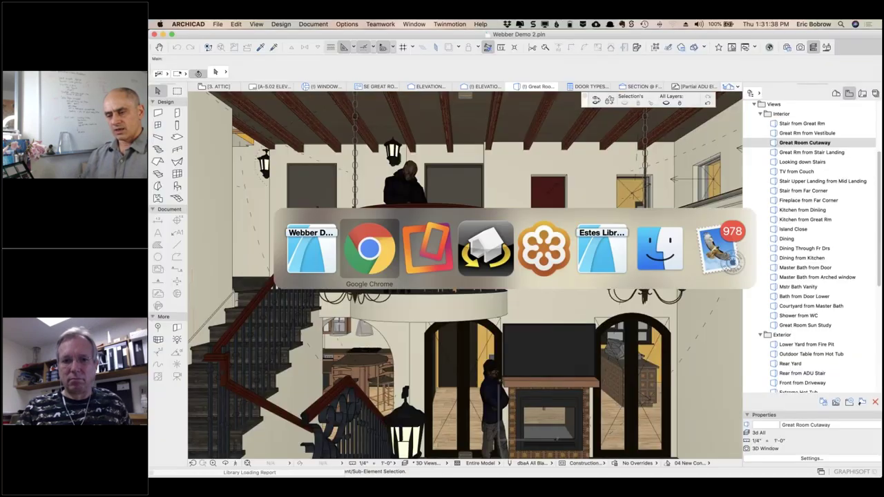
pyautogui.click(423, 259)
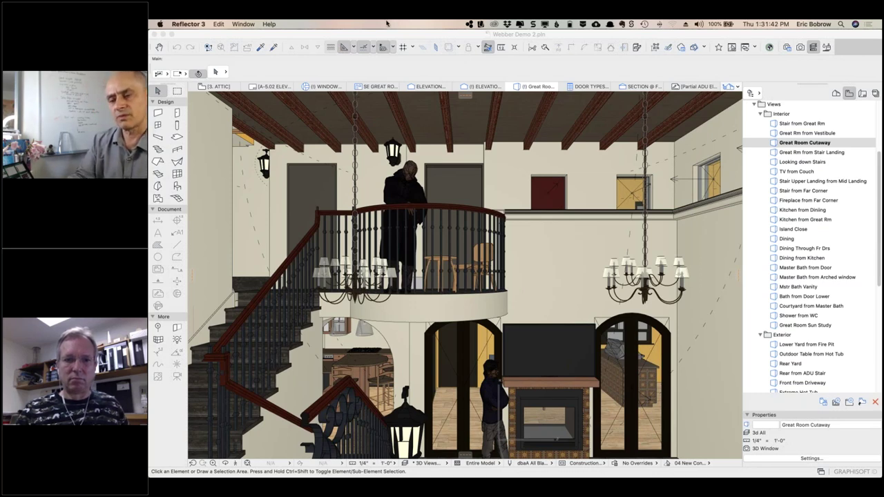
# Step: Bring all Reflector 3 windows to the front to show the mirrored iPad
pyautogui.click(192, 24)
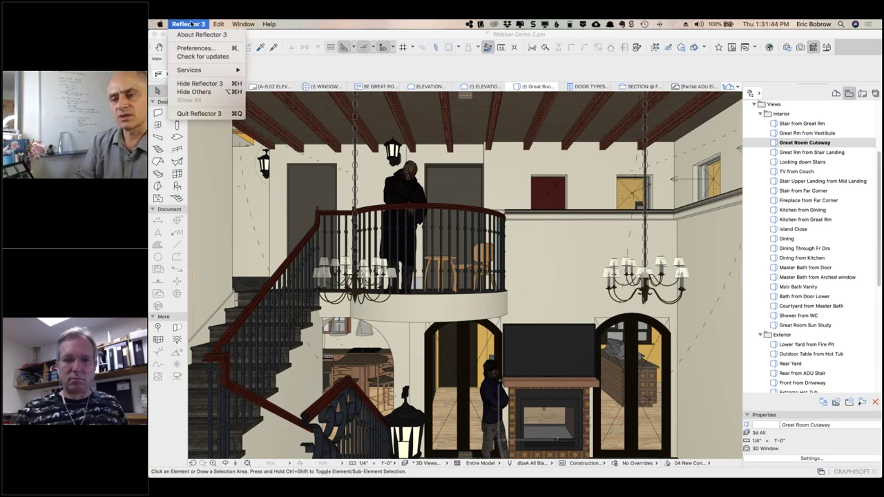
pyautogui.moveTo(243, 23)
pyautogui.click(257, 65)
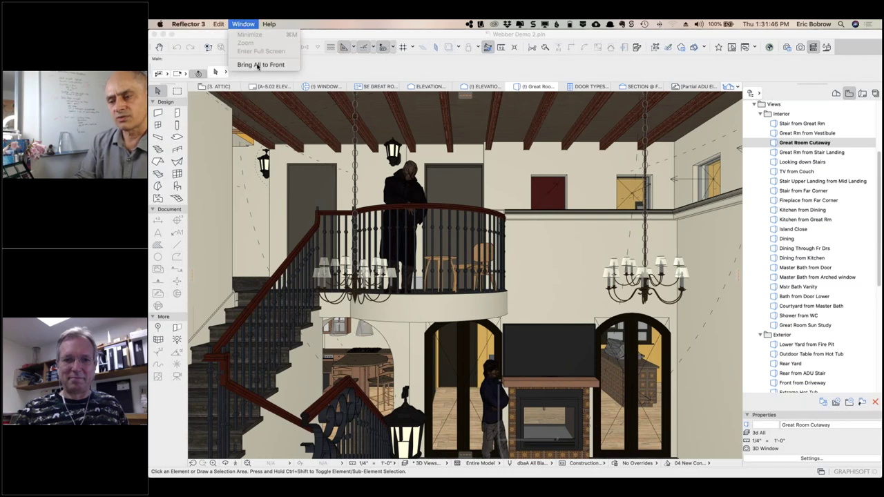
pyautogui.click(249, 25)
pyautogui.click(248, 25)
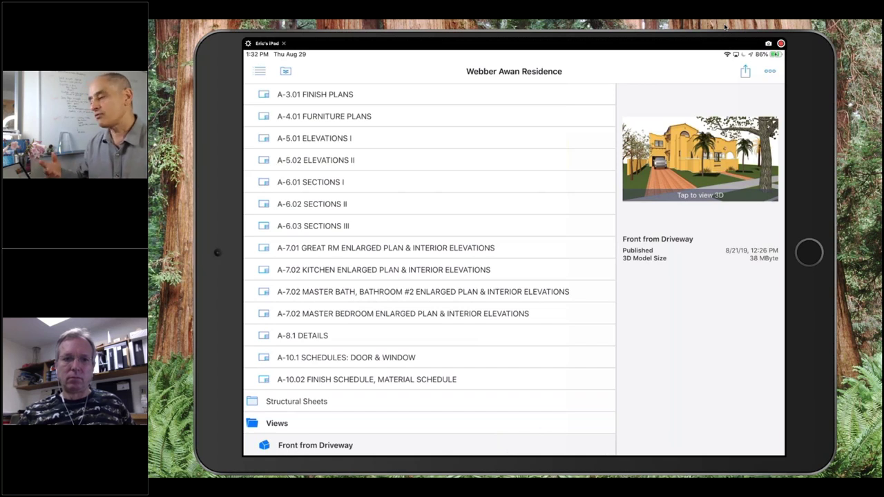
# Step: Open sheet A-2.02 1ST & 2ND FLR CONSTRUCTION PLANS in BIMx on the iPad and enlarge its floor plans
pyautogui.scroll(5, 429, 269)
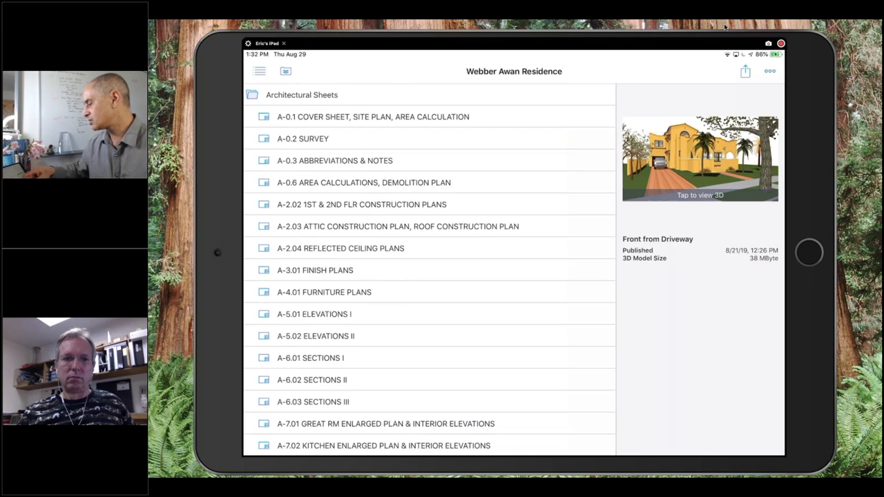
pyautogui.click(364, 205)
pyautogui.click(700, 158)
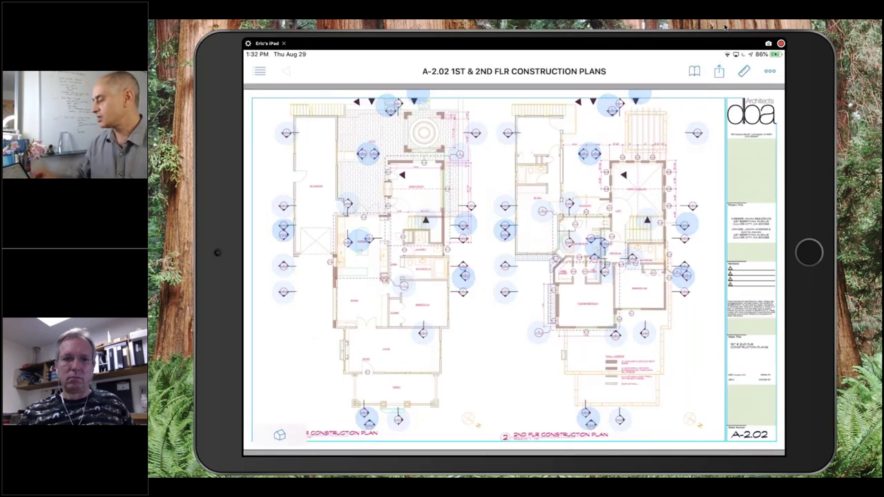
pyautogui.scroll(5, 394, 225)
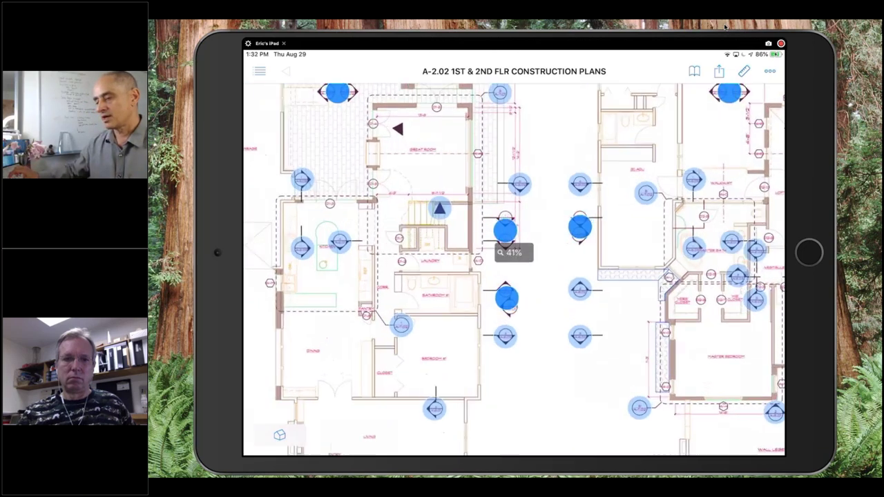
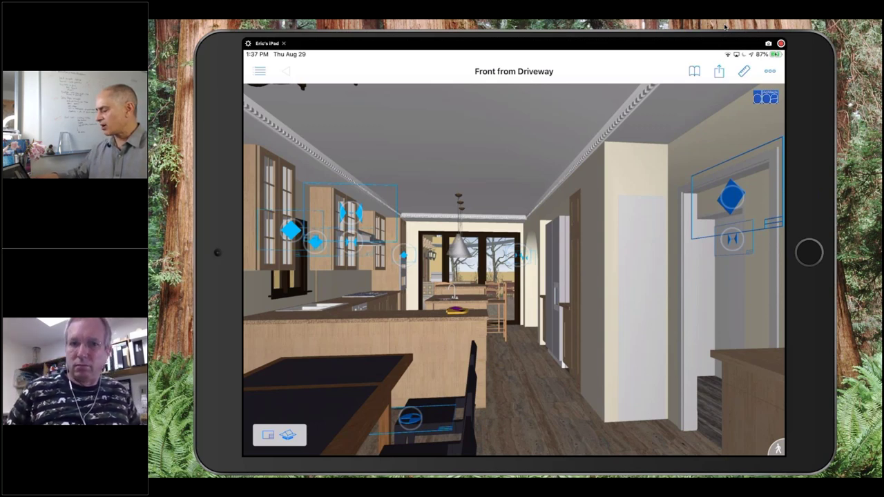
# Step: Select the dining table in the Front from Driveway 3D model on the iPad
pyautogui.click(398, 358)
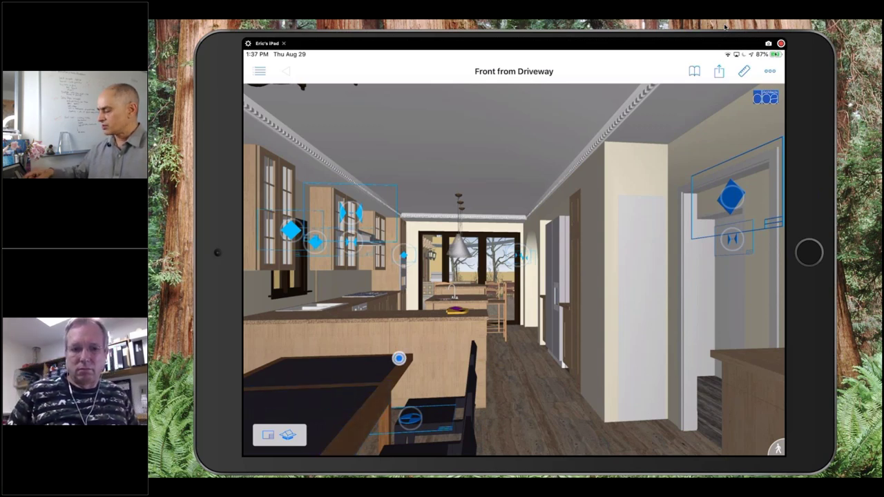
pyautogui.click(397, 378)
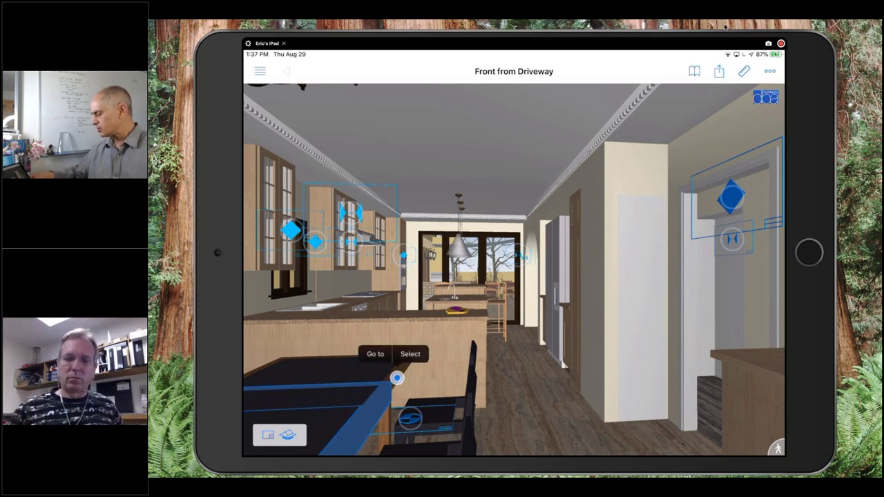
pyautogui.click(410, 354)
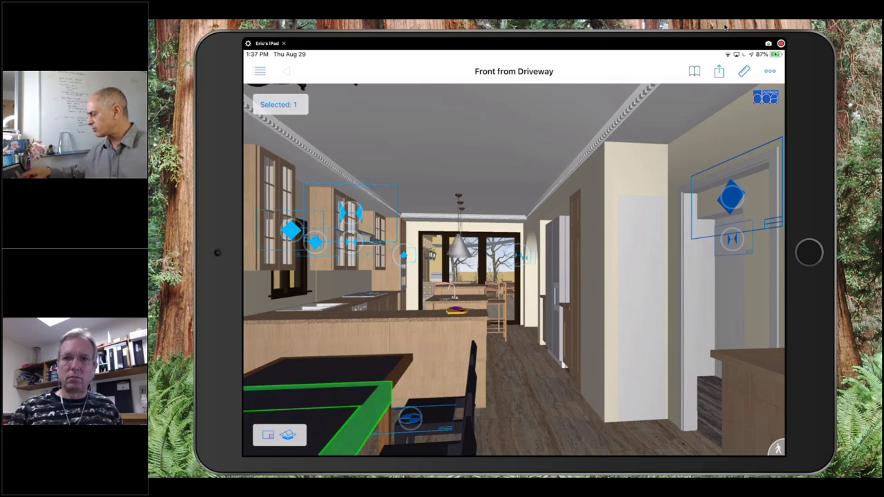
# Step: Check the section sheets linked to the kitchen marker, and go through the glass doors at the kitchen's far end on the iPad
pyautogui.click(522, 256)
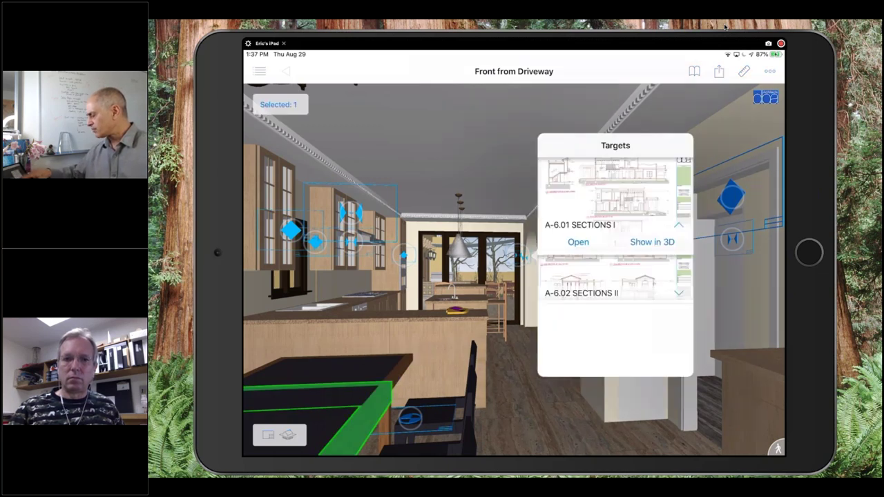
pyautogui.click(458, 246)
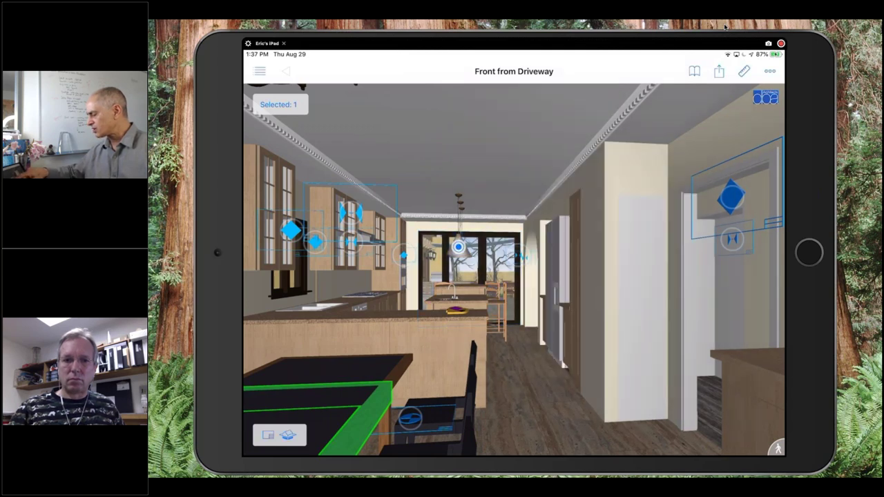
pyautogui.click(504, 254)
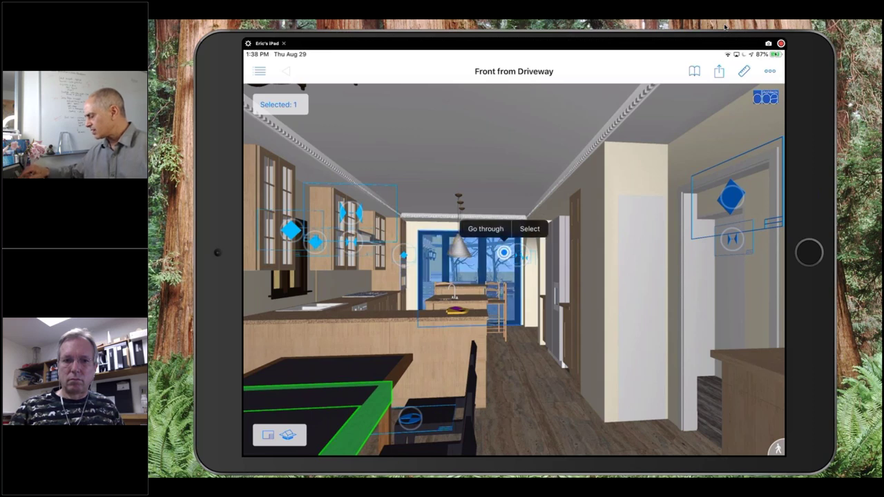
pyautogui.click(485, 229)
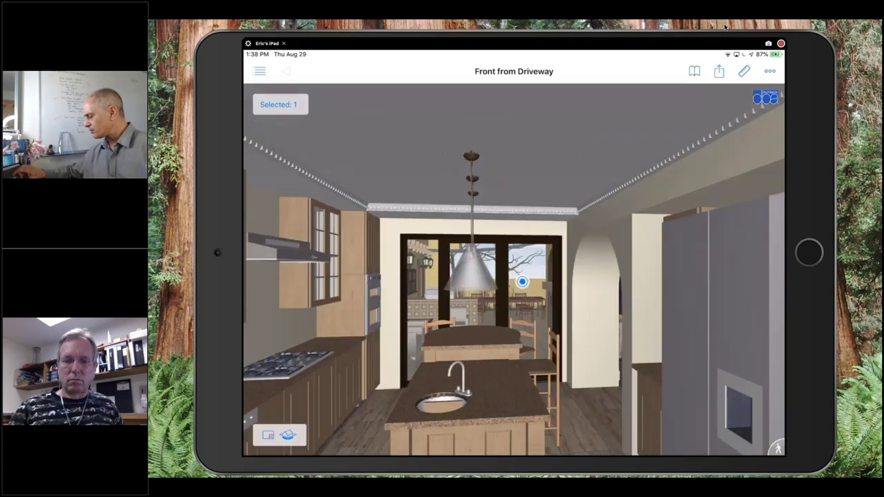
pyautogui.click(505, 262)
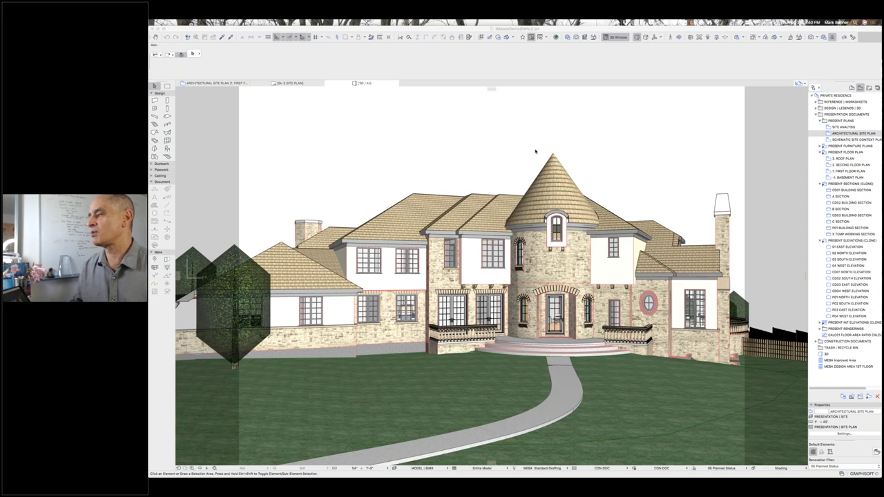
# Step: Switch to the private residence model in Archicad and orbit its 3D view to show the front facade from the driveway side
pyautogui.click(529, 30)
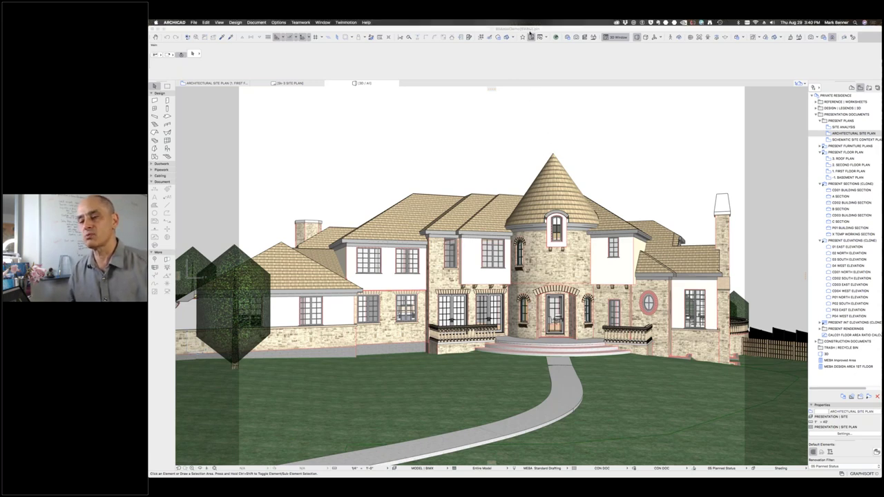
pyautogui.keyDown('shift'); pyautogui.moveTo(495, 104); pyautogui.dragTo(489, 92, button='middle'); pyautogui.keyUp('shift')
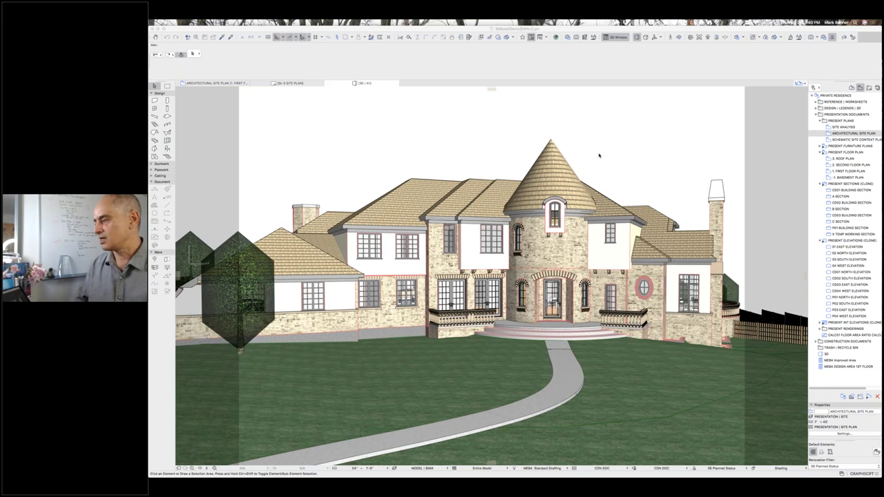
pyautogui.click(598, 154)
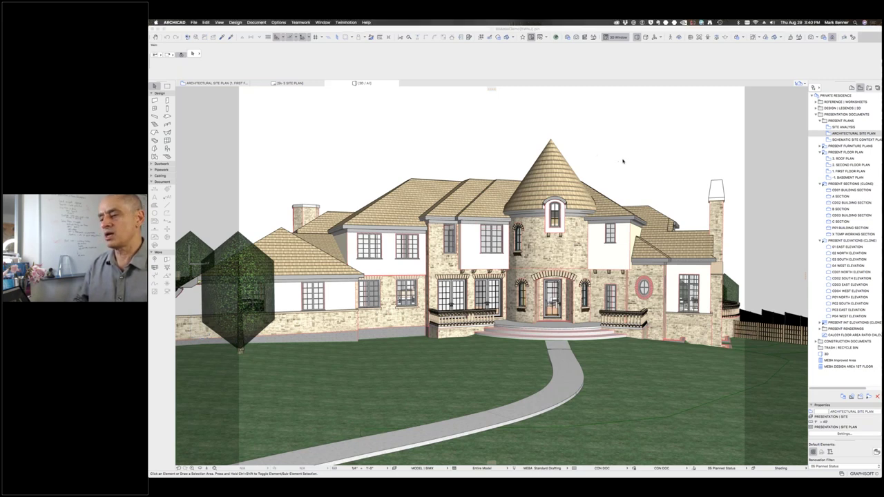
pyautogui.moveTo(606, 172)
pyautogui.keyDown('shift'); pyautogui.mouseDown(button='middle')
pyautogui.moveTo(601, 145)
pyautogui.moveTo(598, 170)
pyautogui.mouseUp(button='middle'); pyautogui.keyUp('shift')
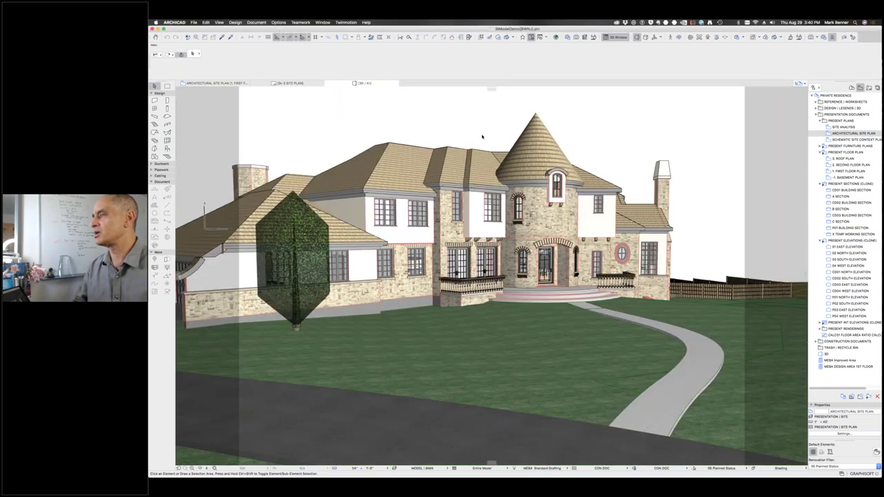
pyautogui.press('super+Tab')
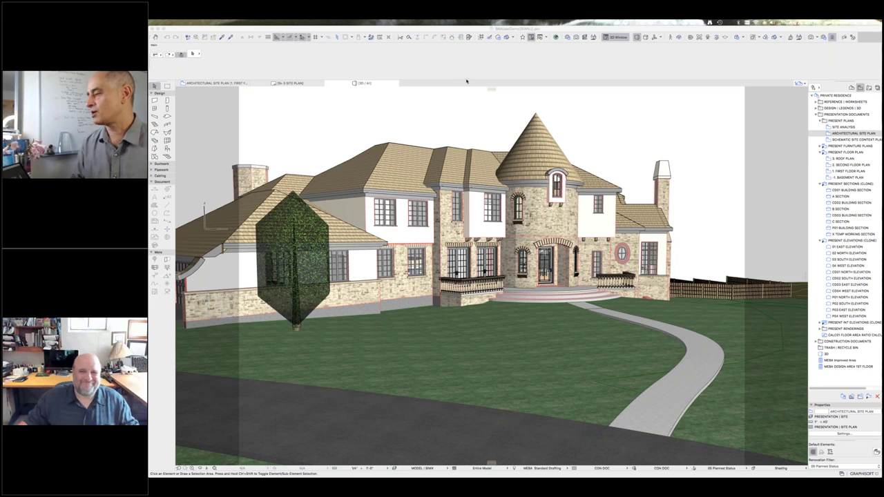
pyautogui.click(545, 29)
pyautogui.click(541, 67)
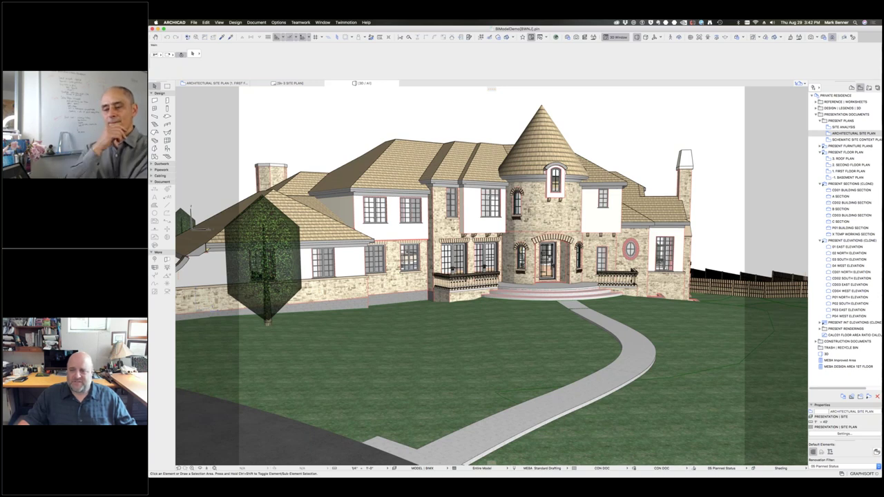
pyautogui.click(605, 125)
pyautogui.click(627, 143)
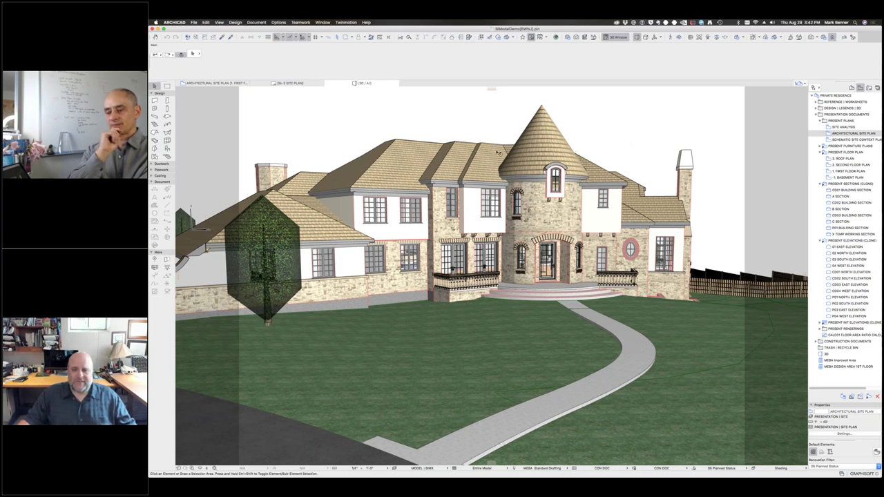
pyautogui.click(455, 111)
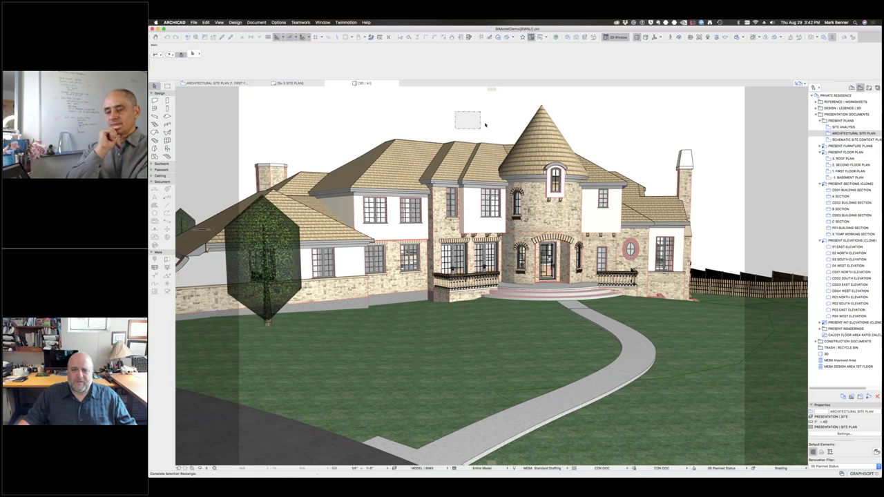
pyautogui.click(428, 128)
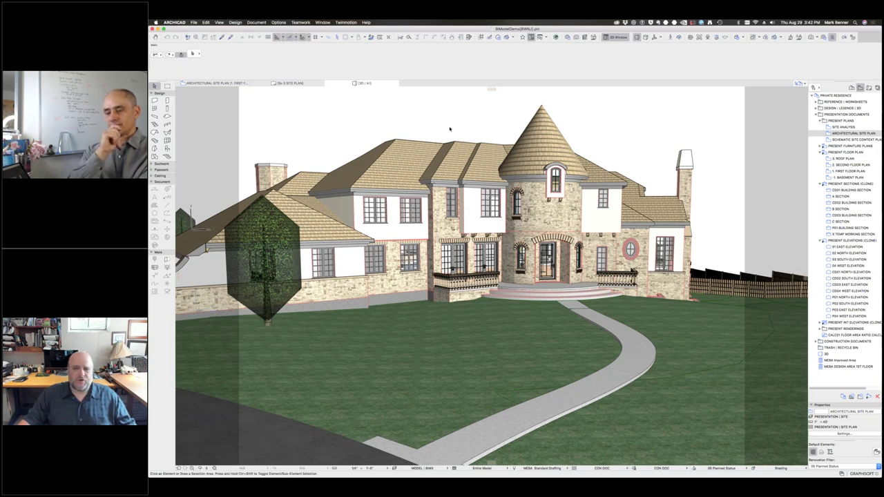
# Step: Examine the whole site in 3D, circling from the street to the rear garden and back to the front of the house
pyautogui.scroll(-3, 351, 142)
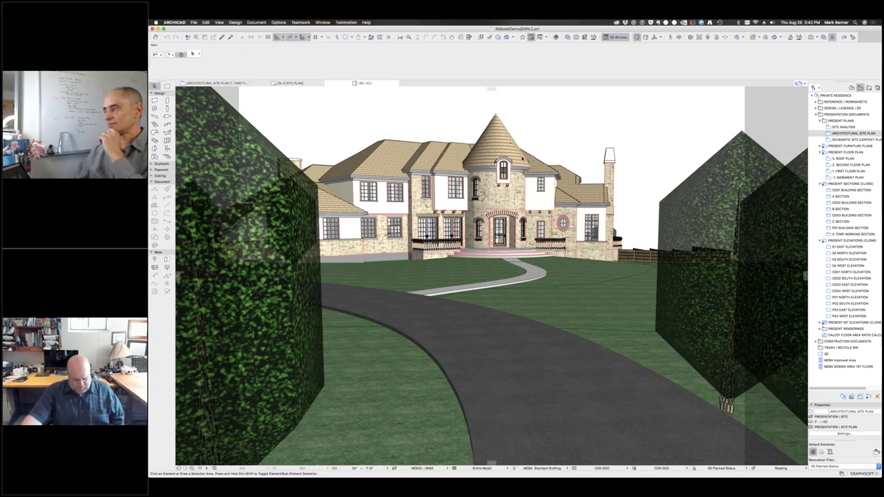
pyautogui.scroll(2, 558, 139)
pyautogui.keyDown('shift'); pyautogui.moveTo(559, 143); pyautogui.dragTo(460, 164, button='middle'); pyautogui.keyUp('shift')
pyautogui.scroll(-3, 460, 164)
pyautogui.scroll(-10, 491, 275)
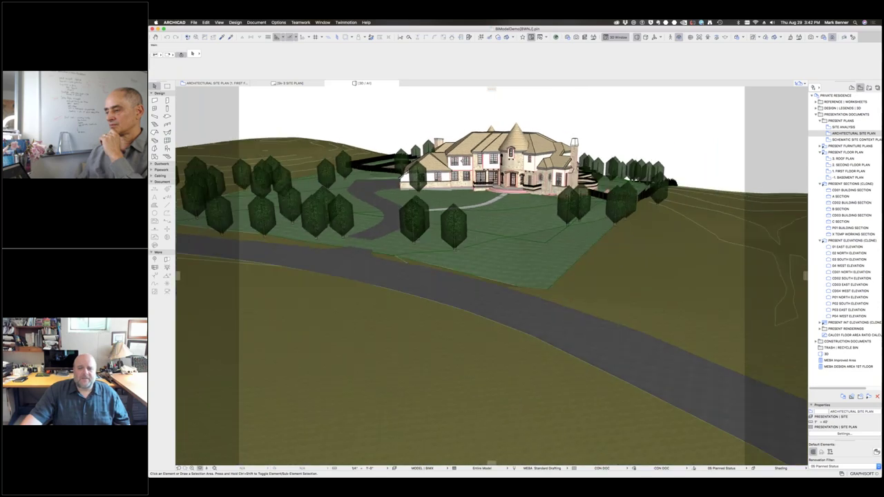
pyautogui.keyDown('shift'); pyautogui.moveTo(483, 187); pyautogui.dragTo(526, 299, button='middle'); pyautogui.keyUp('shift')
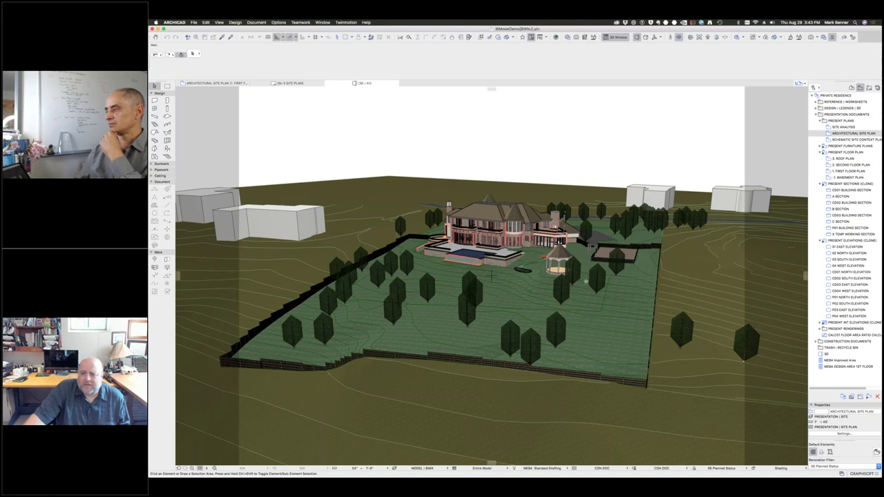
pyautogui.keyDown('shift'); pyautogui.moveTo(491, 275); pyautogui.dragTo(694, 237, button='middle'); pyautogui.keyUp('shift')
pyautogui.keyDown('shift'); pyautogui.moveTo(627, 276); pyautogui.dragTo(483, 342, button='middle'); pyautogui.keyUp('shift')
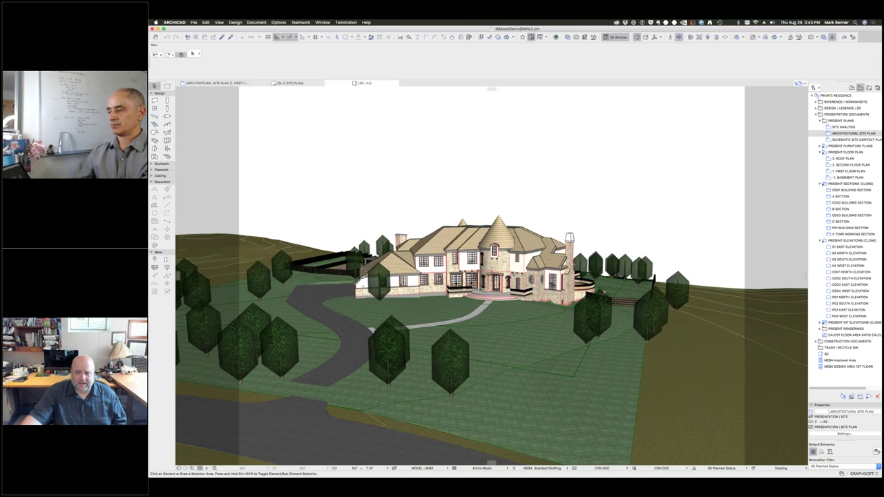
# Step: Approach the turret entrance, start exploring the model on foot, and walk through the front door into the entry hall
pyautogui.scroll(6, 491, 270)
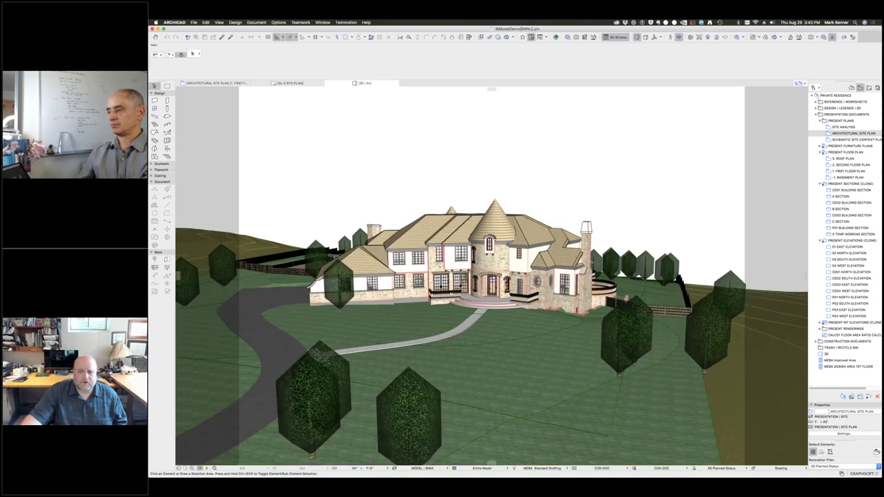
pyautogui.keyDown('shift'); pyautogui.moveTo(492, 276); pyautogui.dragTo(515, 287, button='middle'); pyautogui.keyUp('shift')
pyautogui.scroll(4, 507, 283)
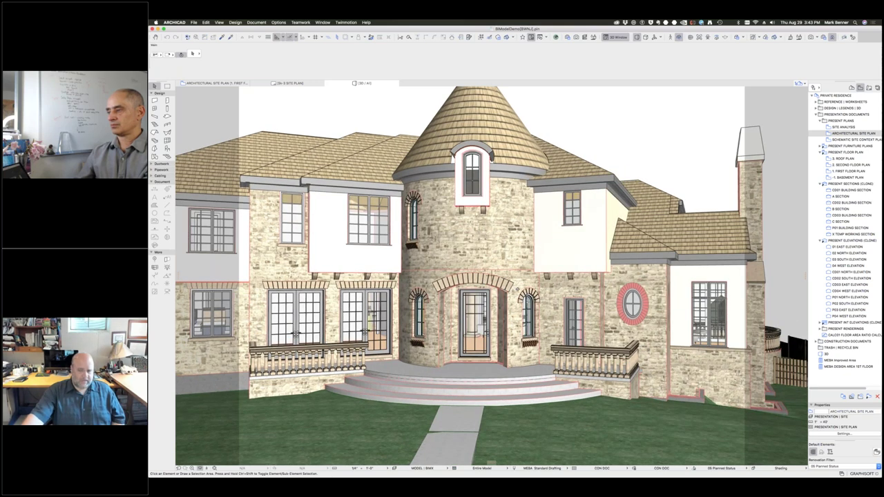
pyautogui.click(670, 37)
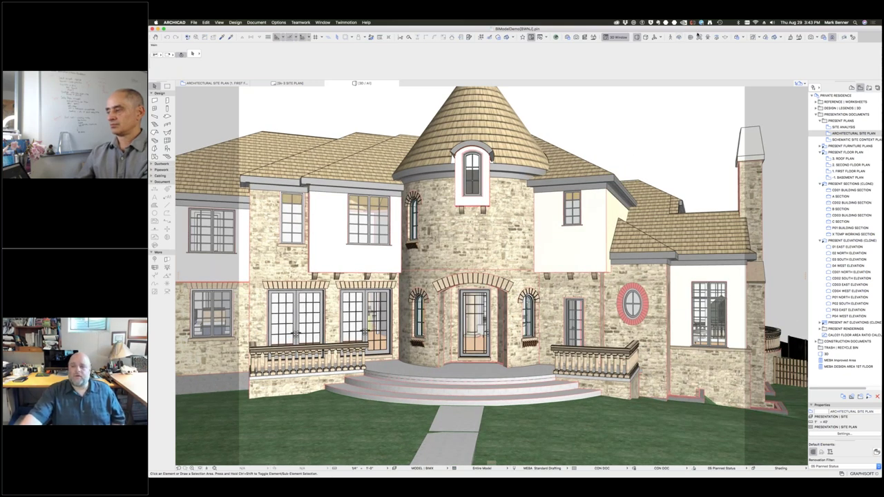
pyautogui.press('Up')
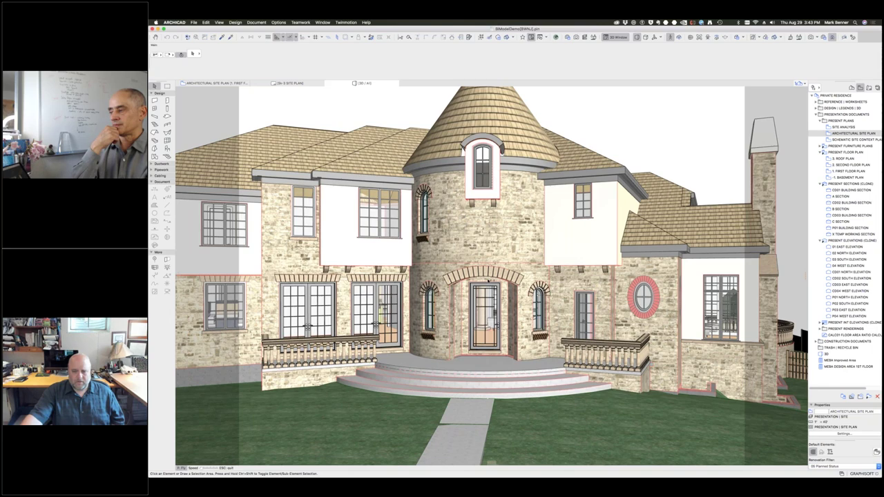
pyautogui.press('Up')
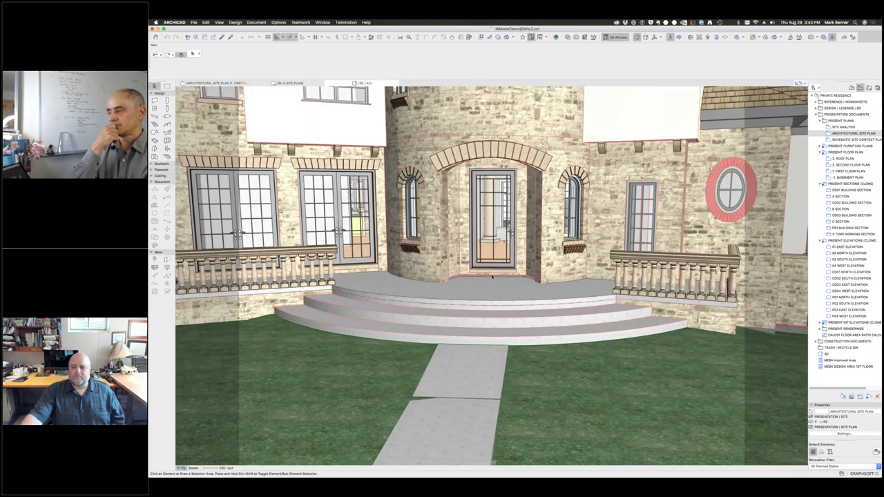
pyautogui.press('Up')
pyautogui.press('Up')
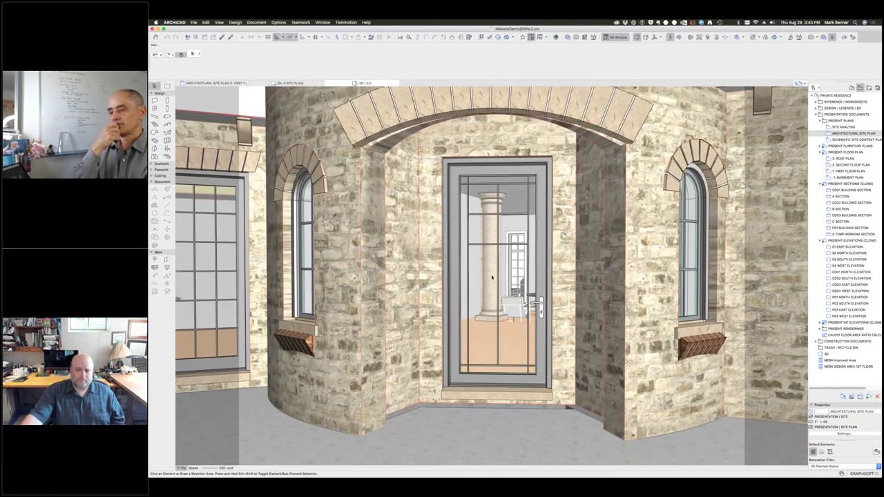
pyautogui.press('Up')
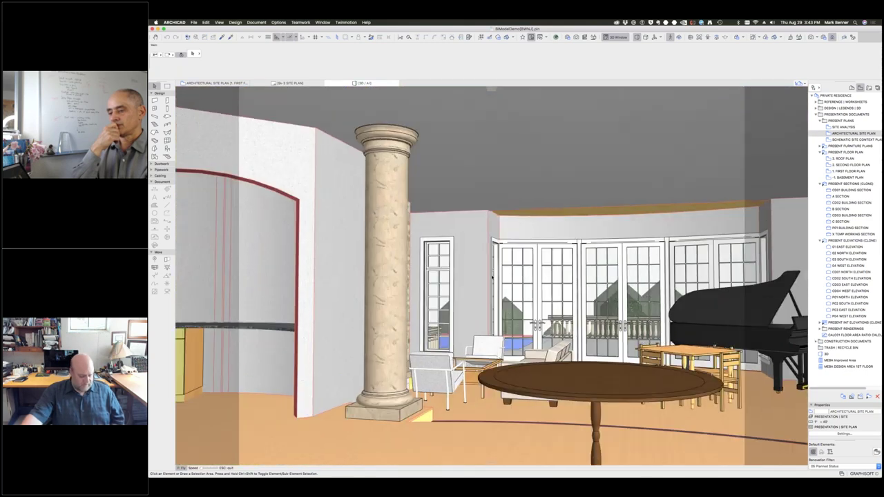
pyautogui.press('Up')
pyautogui.press('Up')
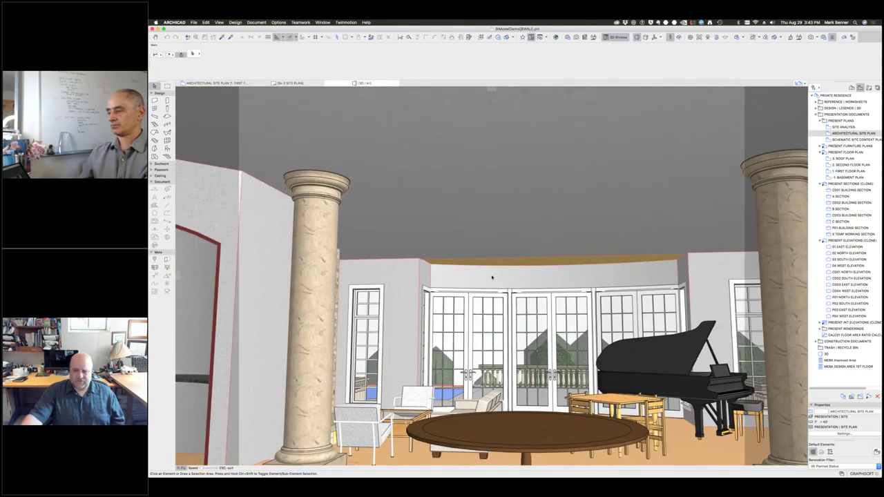
# Step: Look around the entry hall at the arched openings, the staircase and the stone fireplace
pyautogui.press('Left')
pyautogui.press('Left')
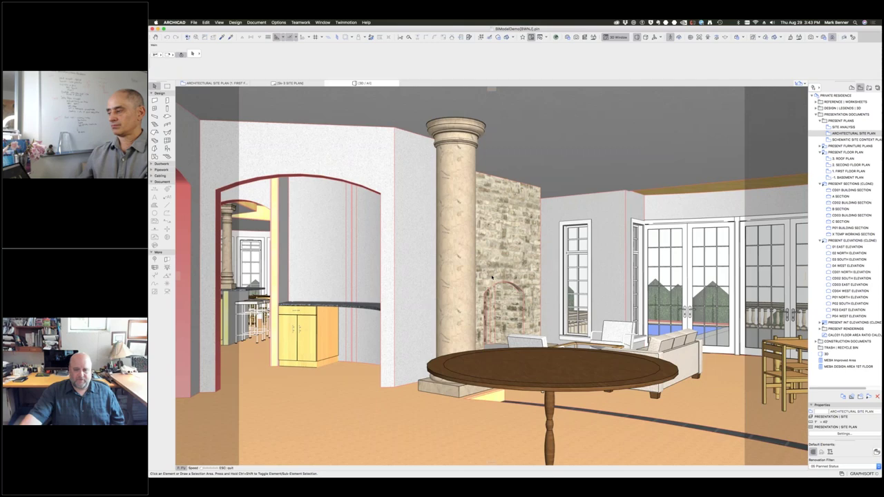
pyautogui.press('Up')
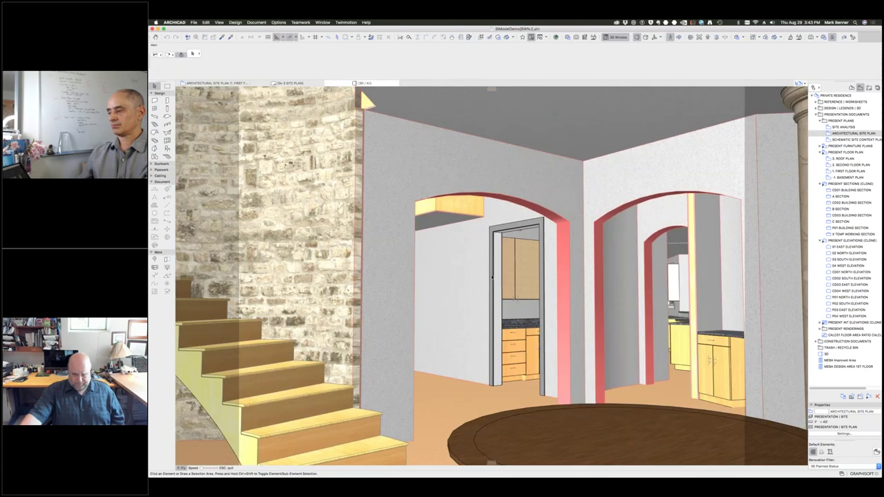
pyautogui.press('Right')
pyautogui.press('Right')
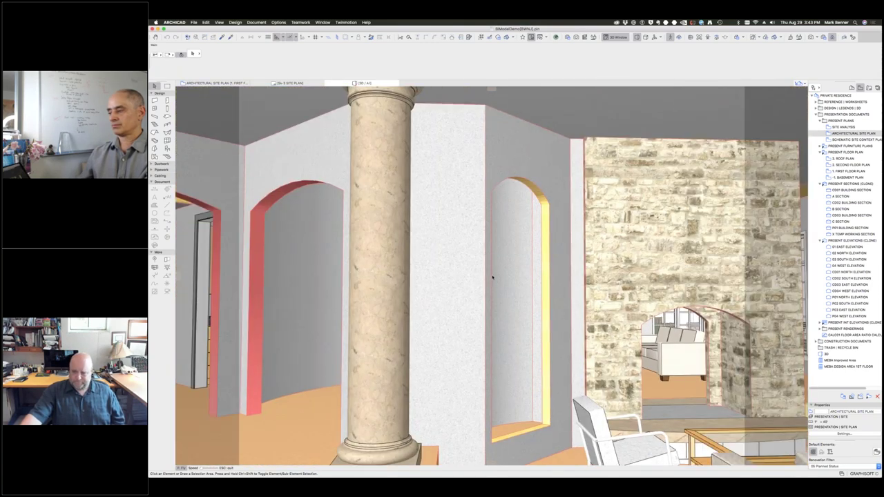
pyautogui.press('Right')
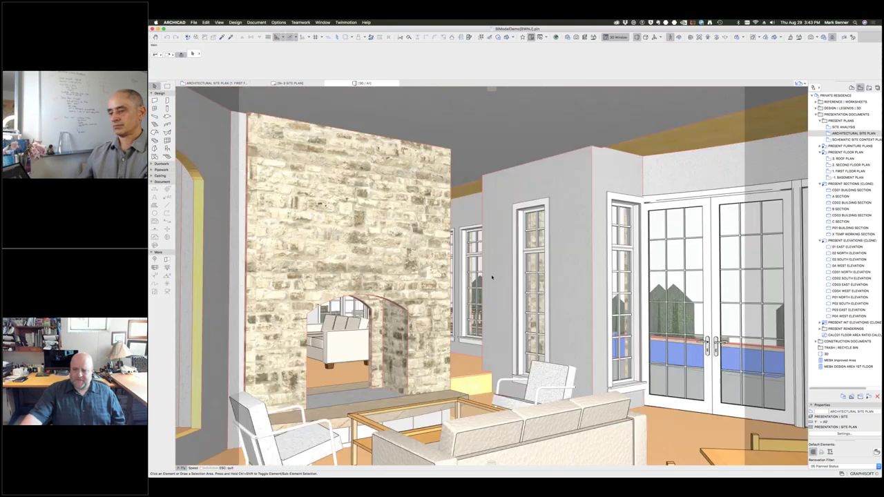
# Step: Look around the living room at the grand piano, the arched bar opening, the glazed terrace doors and the stone fireplace
pyautogui.press('Right')
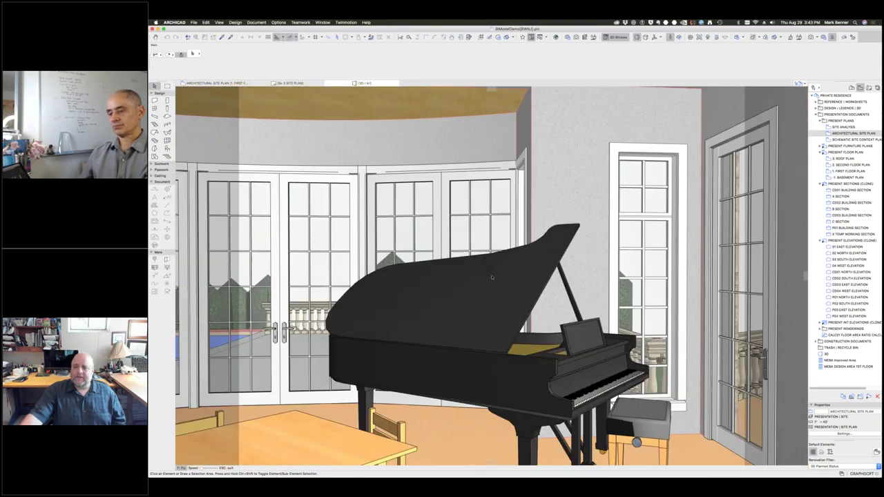
pyautogui.press('Right')
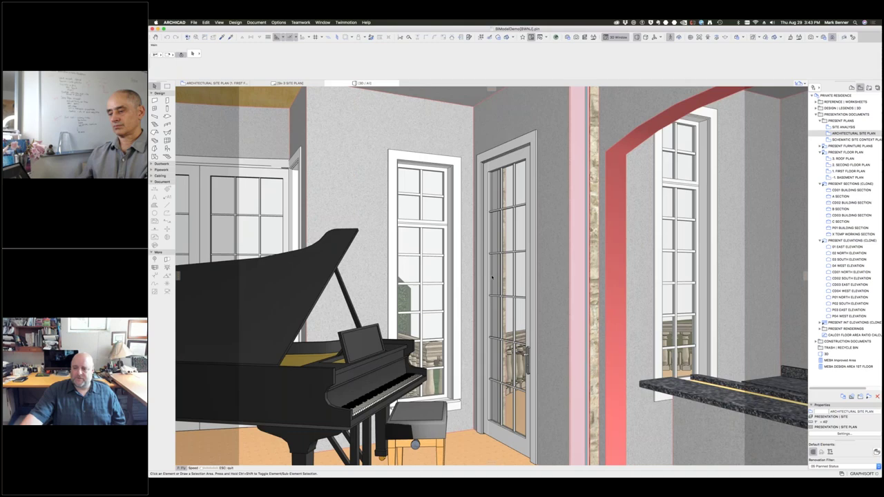
pyautogui.press('Right')
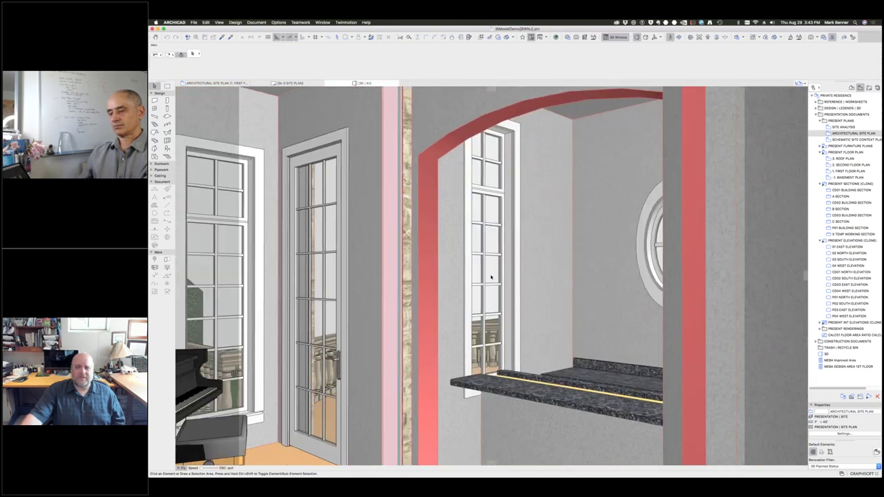
pyautogui.press('Right')
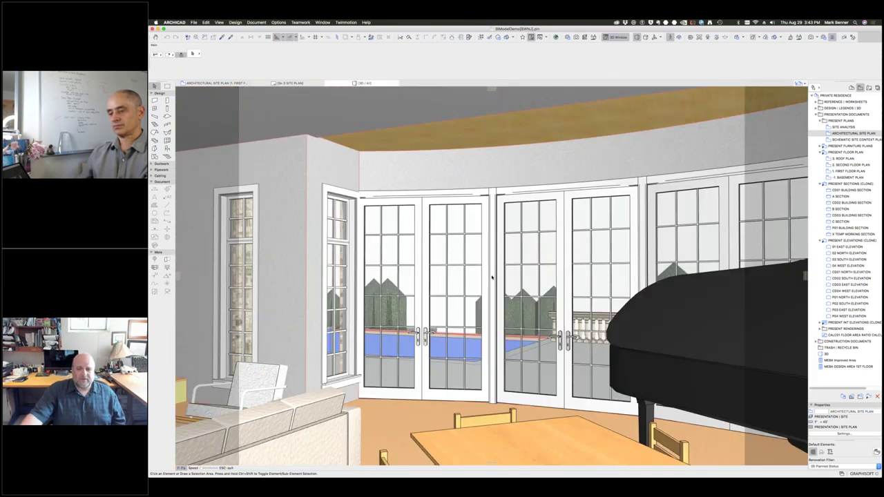
pyautogui.press('Left')
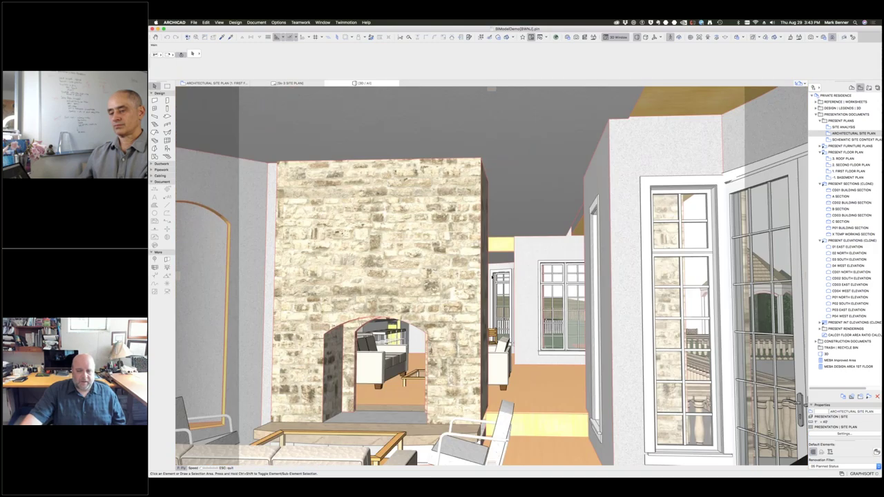
# Step: Walk past the stone fireplace into the family room and view the open kitchen with its column and bar stools
pyautogui.press('Up')
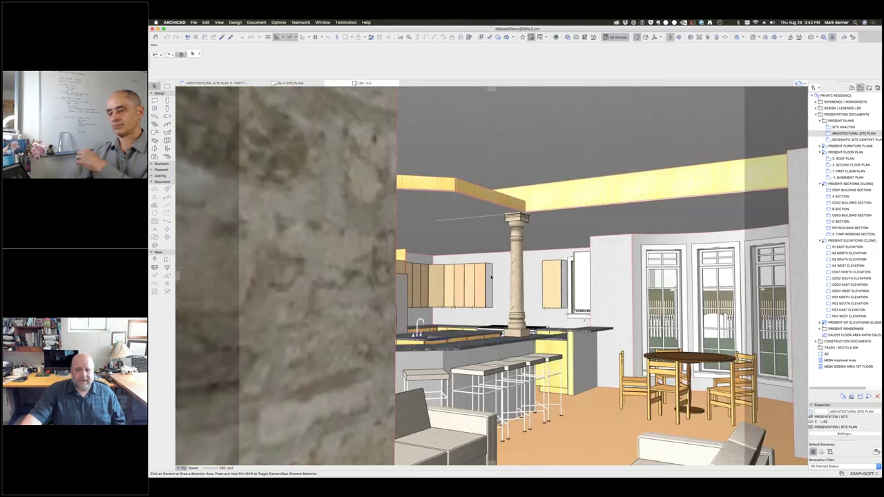
pyautogui.press('Right')
pyautogui.press('Right')
pyautogui.press('Right')
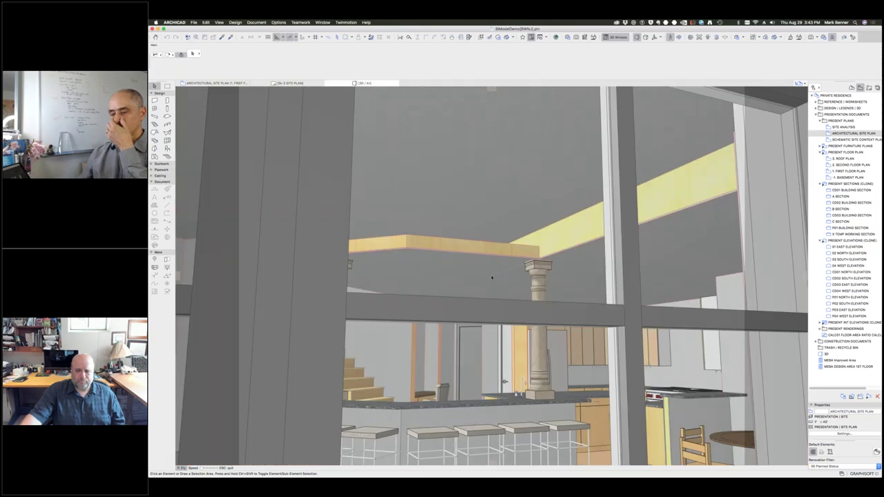
# Step: Back out through the rear windows and across the pool to view the house's rear facade
pyautogui.press('Down')
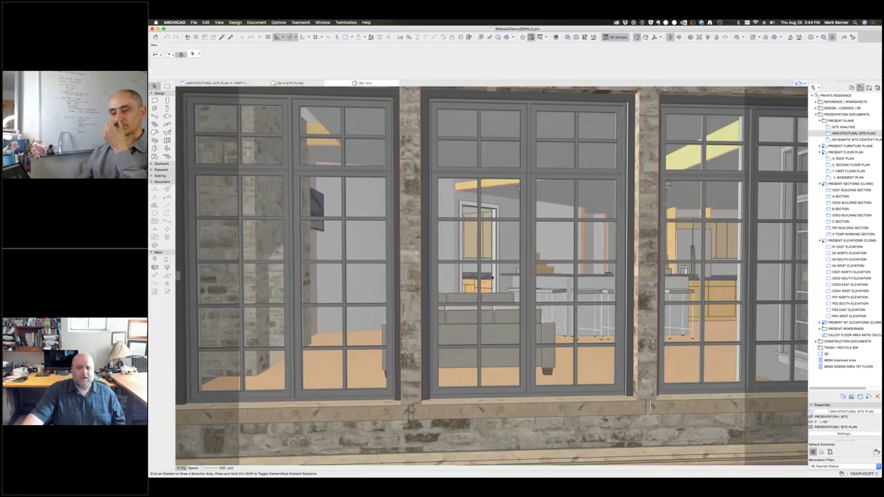
pyautogui.press('Down')
pyautogui.press('Down')
pyautogui.press('Down')
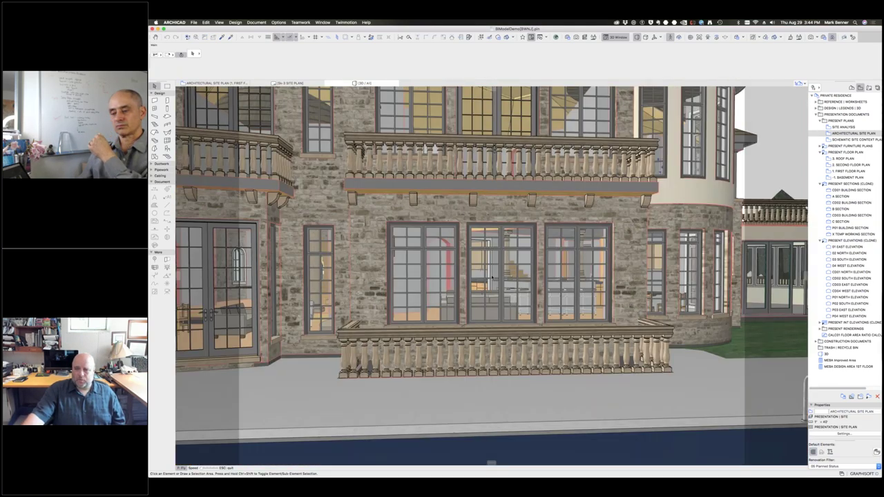
pyautogui.press('Down')
pyautogui.press('Down')
pyautogui.press('Down')
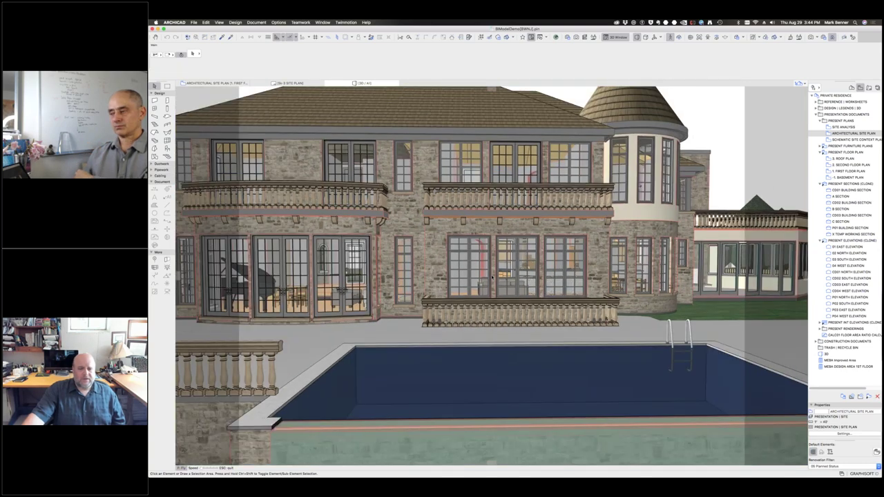
pyautogui.press('Down')
pyautogui.press('Down')
# Step: Face the terrace side of the garden and approach the stone balustrade at the corner of the pool
pyautogui.press('Left')
pyautogui.press('Left')
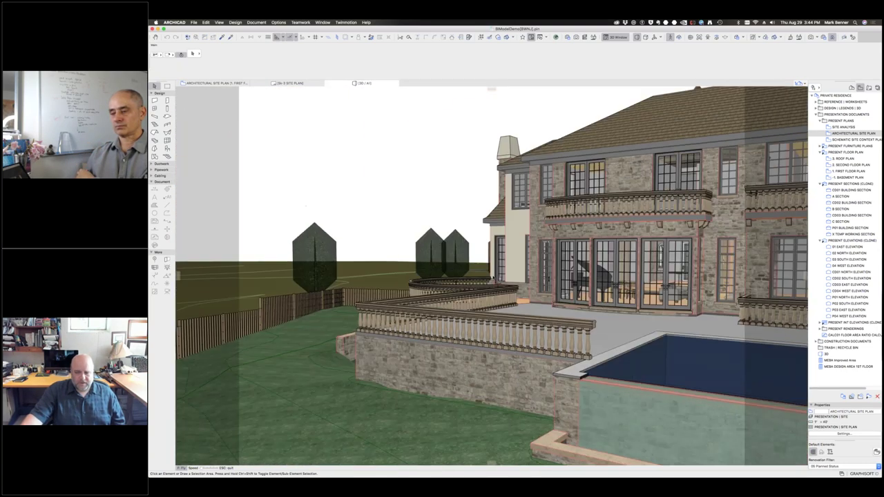
pyautogui.press('Up')
pyautogui.press('Up')
pyautogui.press('Up')
pyautogui.press('Up')
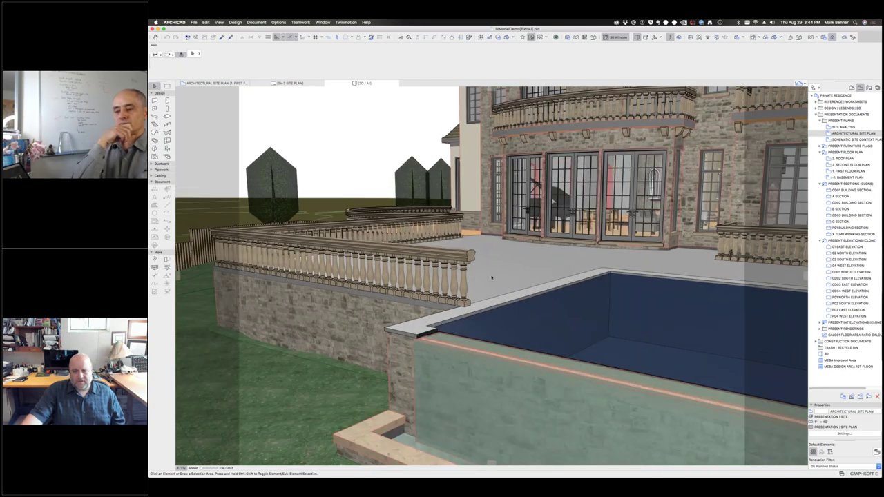
pyautogui.press('Up')
pyautogui.press('Up')
pyautogui.press('Up')
pyautogui.press('Up')
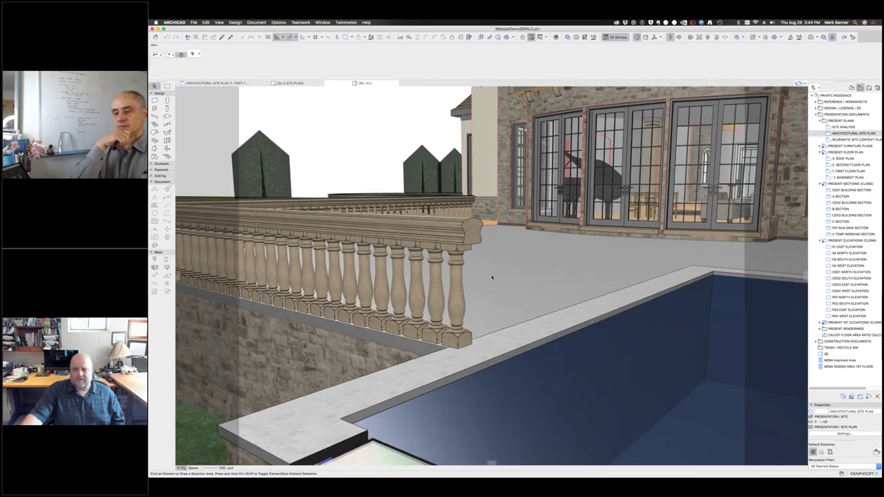
# Step: Turn to the rear facade and retreat over the pool and lawn to show the whole back of the house
pyautogui.press('Right')
pyautogui.press('Right')
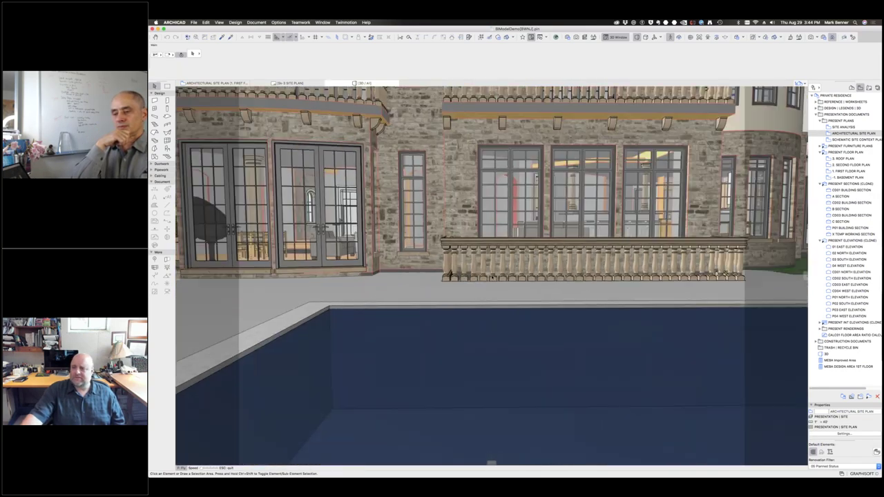
pyautogui.press('Down')
pyautogui.press('Down')
pyautogui.press('Down')
pyautogui.press('Down')
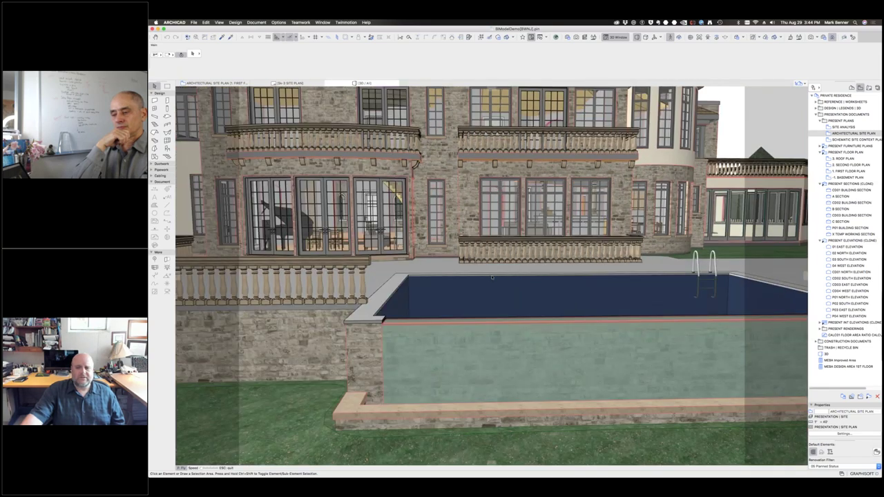
pyautogui.press('Down')
pyautogui.press('Down')
pyautogui.press('Down')
pyautogui.press('Down')
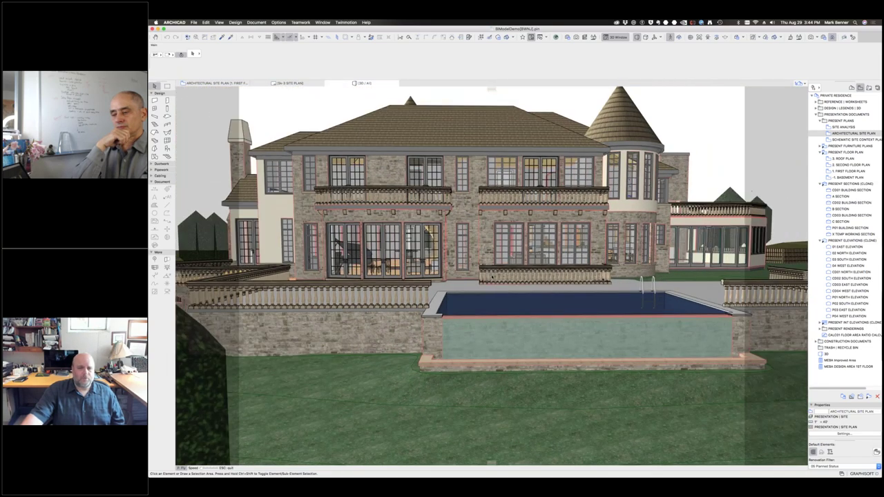
# Step: Examine the rear and side facades of the house, the terrace and the pool by walking around the 3D model
pyautogui.press('Left')
pyautogui.press('a')
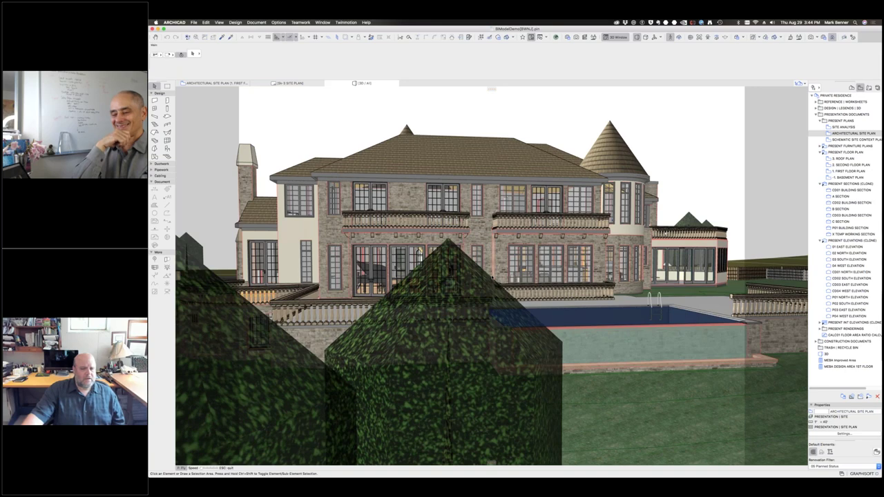
pyautogui.press('Left')
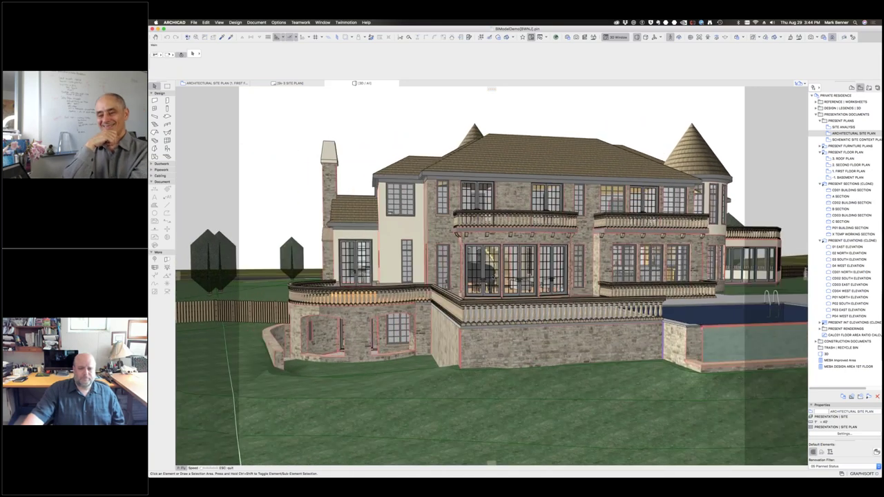
pyautogui.press('Left')
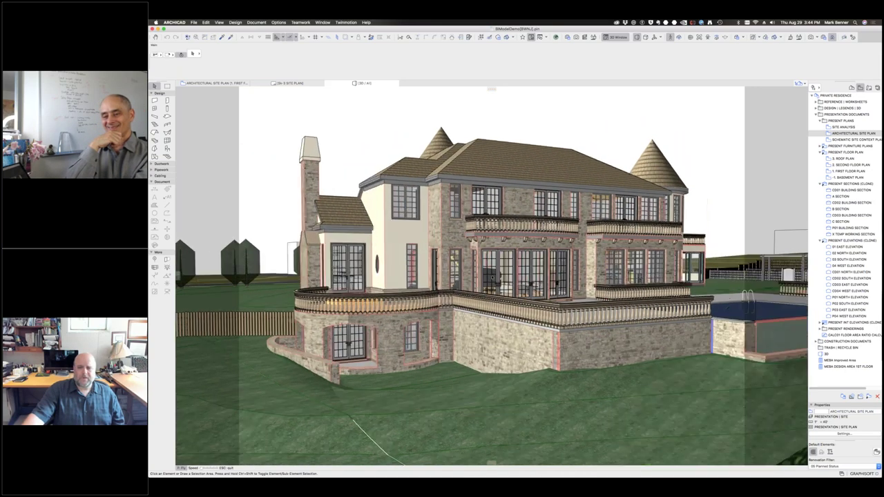
pyautogui.press('w')
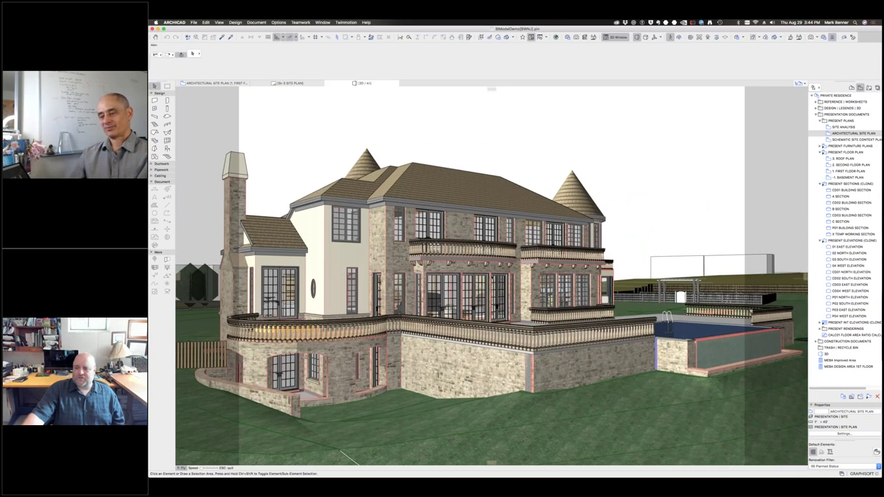
pyautogui.press('d')
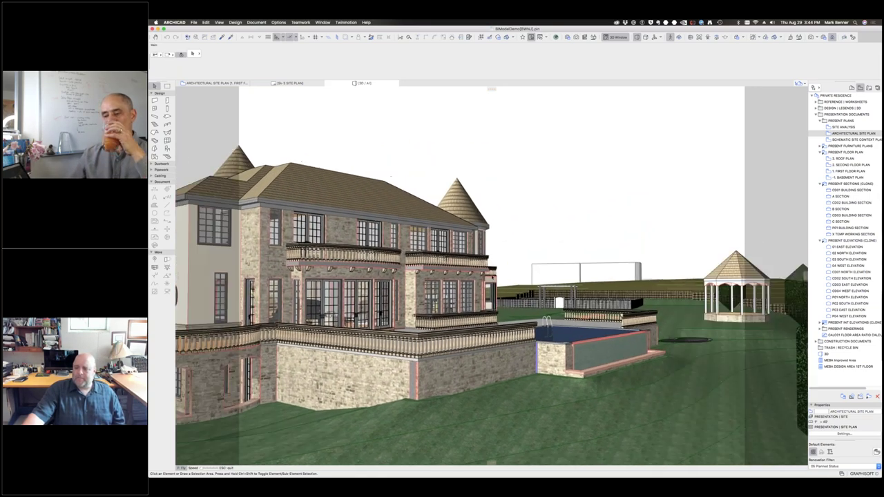
pyautogui.press('a')
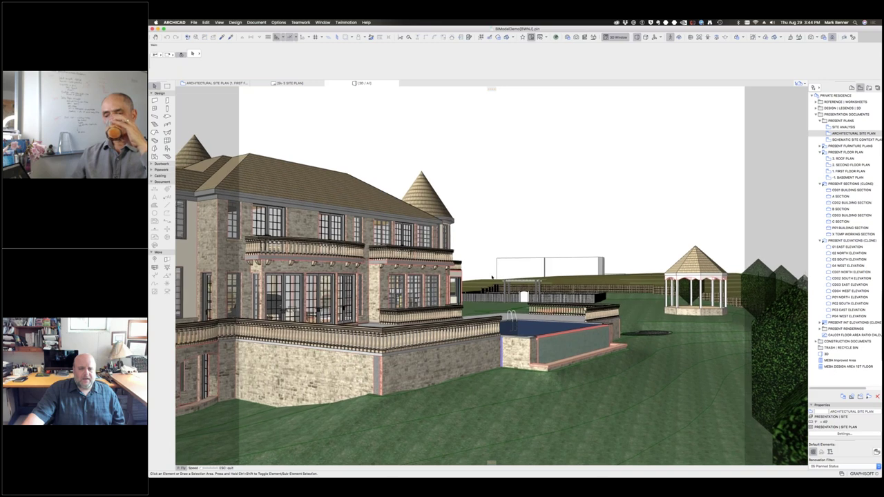
pyautogui.press('a')
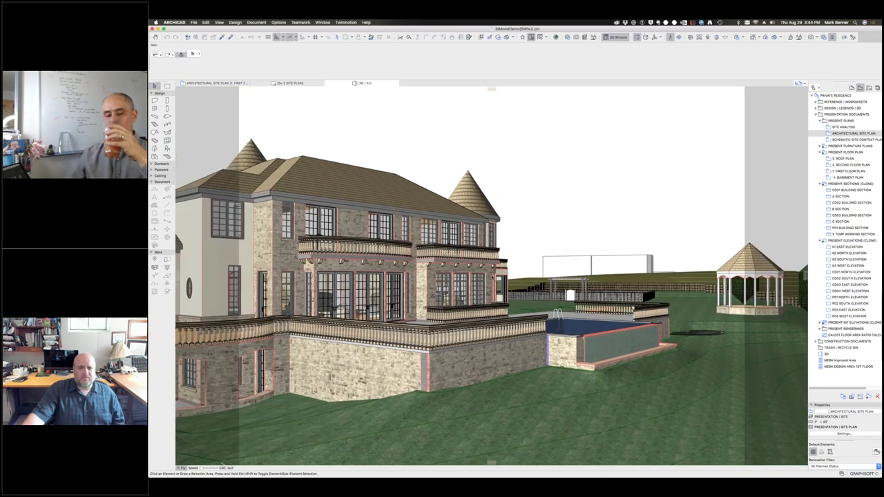
pyautogui.press('a')
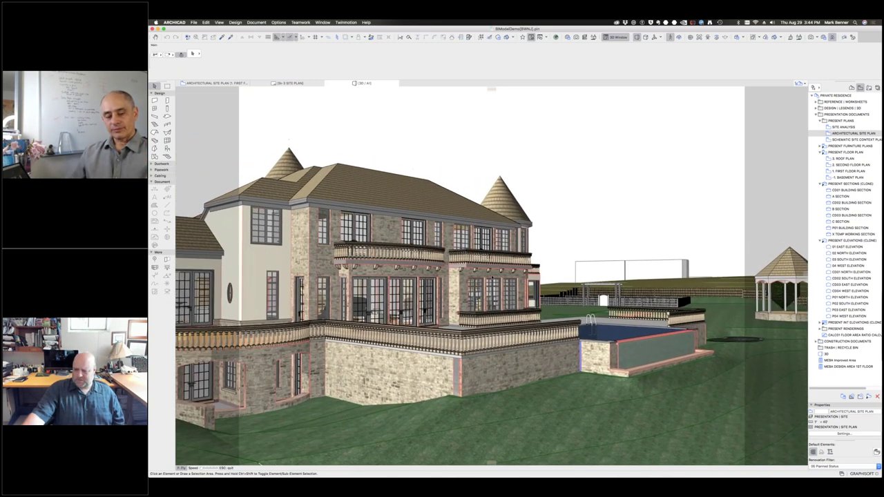
pyautogui.press('a')
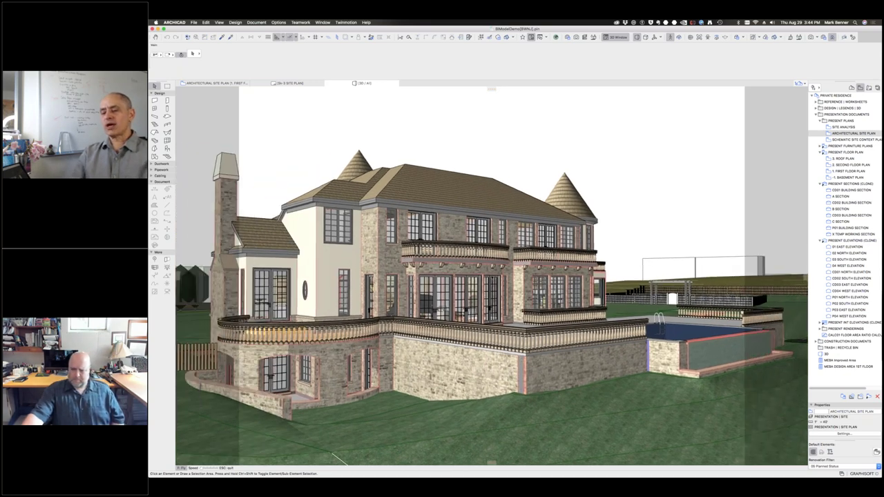
pyautogui.press('a')
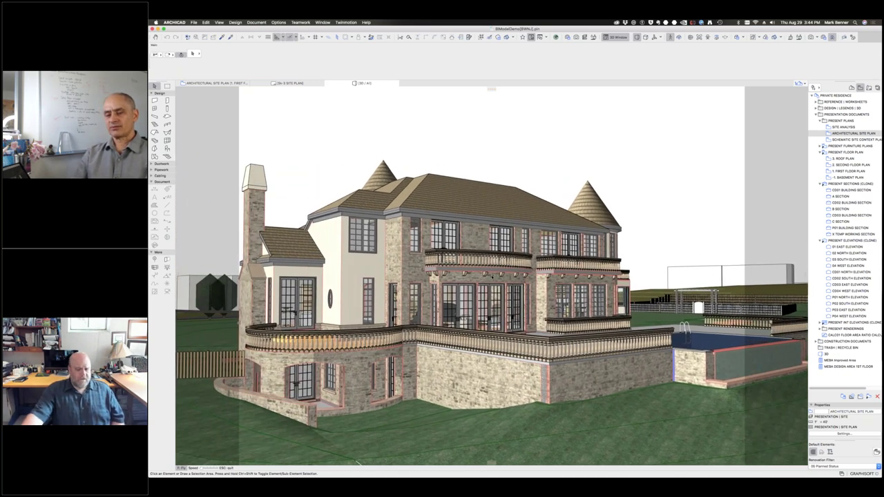
# Step: Switch to Safari and show the BIMx web model of the residence in full screen
pyautogui.press('super+Tab')
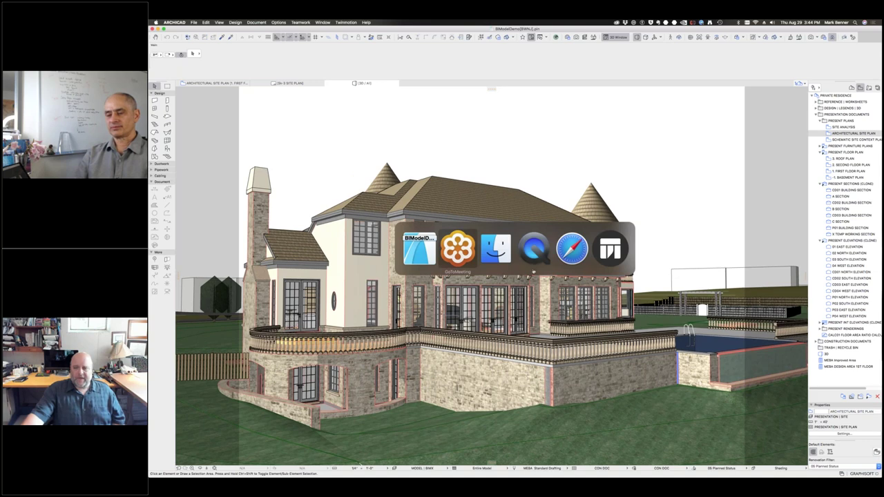
pyautogui.click(572, 250)
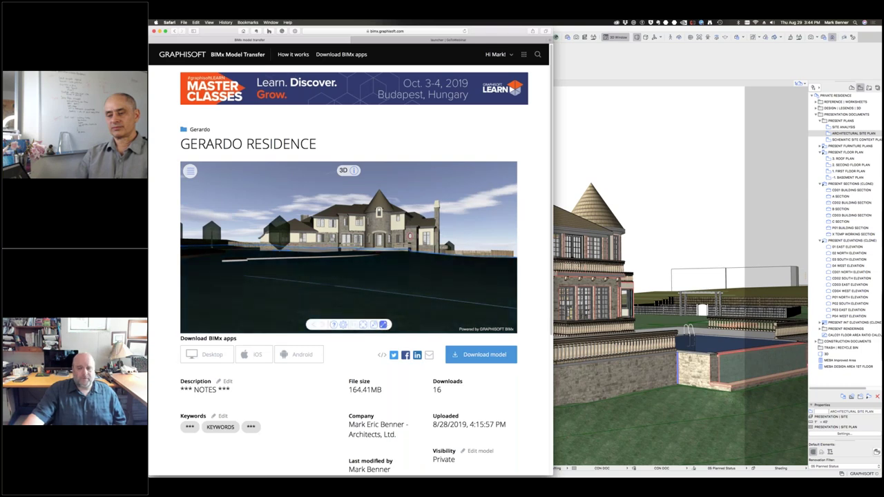
pyautogui.click(383, 325)
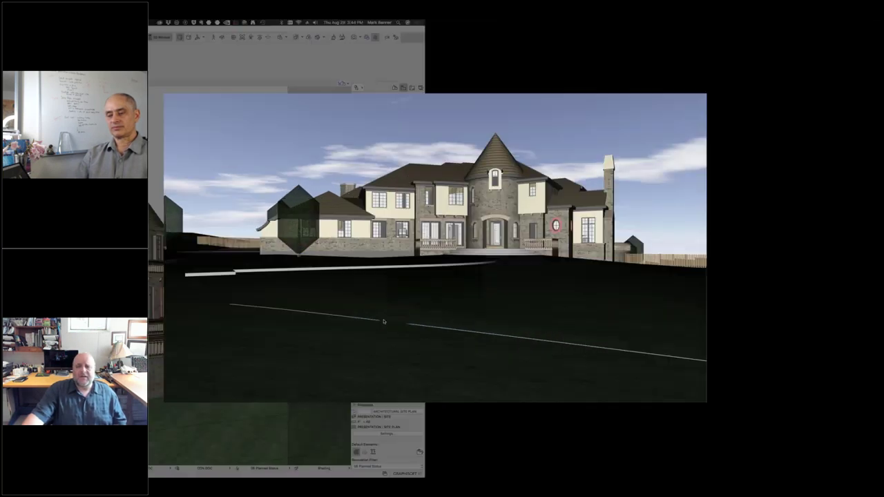
# Step: Examine the rear facade, terrace balustrades and pool of the house in the BIMx web model
pyautogui.moveTo(445, 180); pyautogui.dragTo(416, 248)
pyautogui.scroll(3, 423, 171)
pyautogui.press('d')
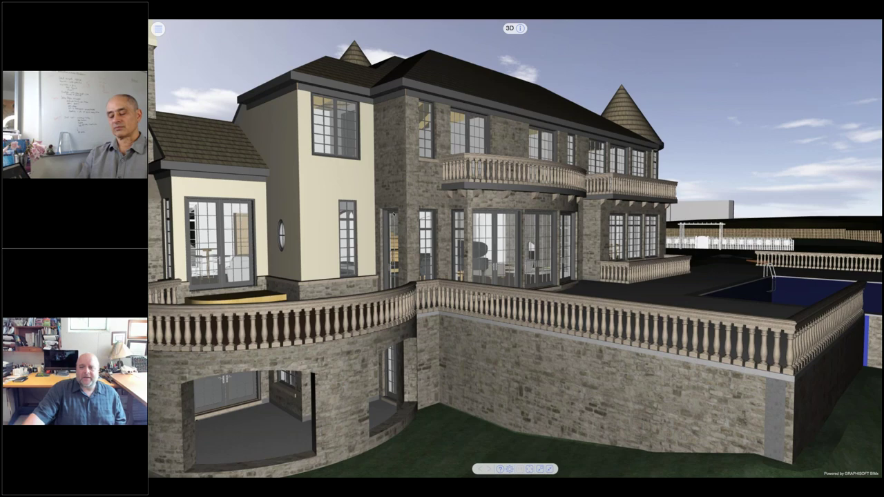
pyautogui.moveTo(394, 213); pyautogui.dragTo(441, 203)
pyautogui.moveTo(379, 211); pyautogui.dragTo(441, 210)
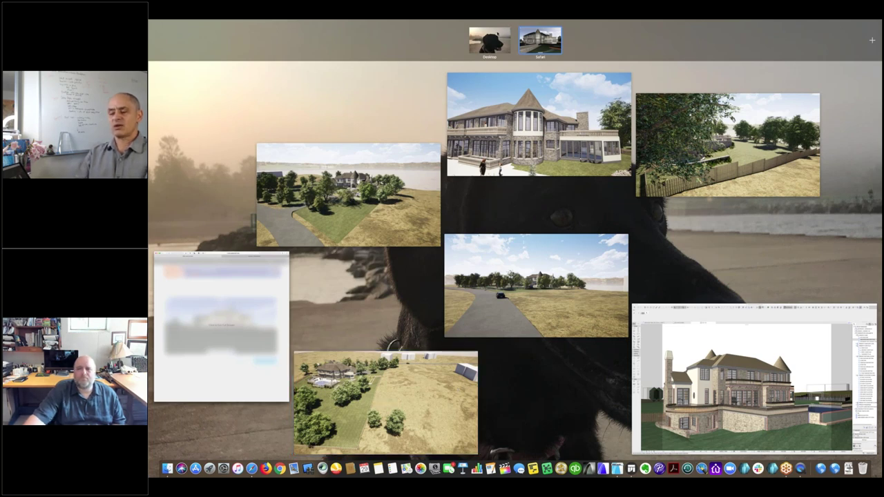
# Step: Leave the full-screen BIMx model and switch to the residence scene in Twinmotion
pyautogui.click(497, 33)
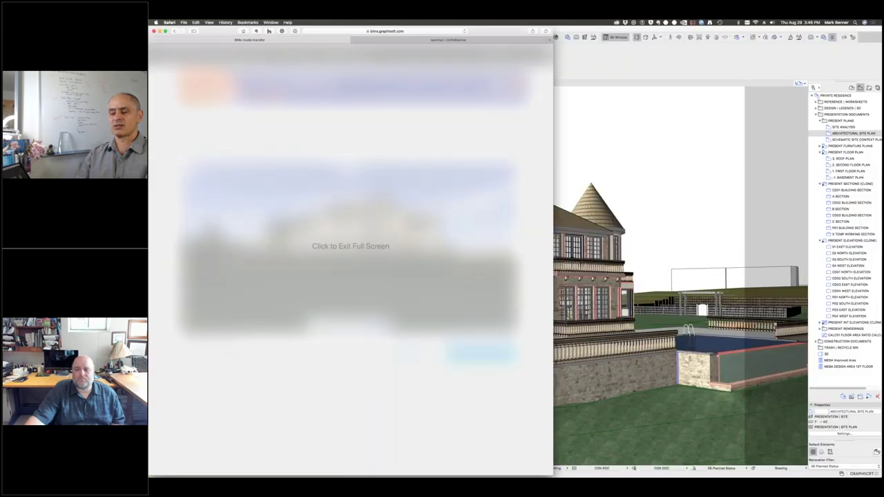
pyautogui.press('super+Tab')
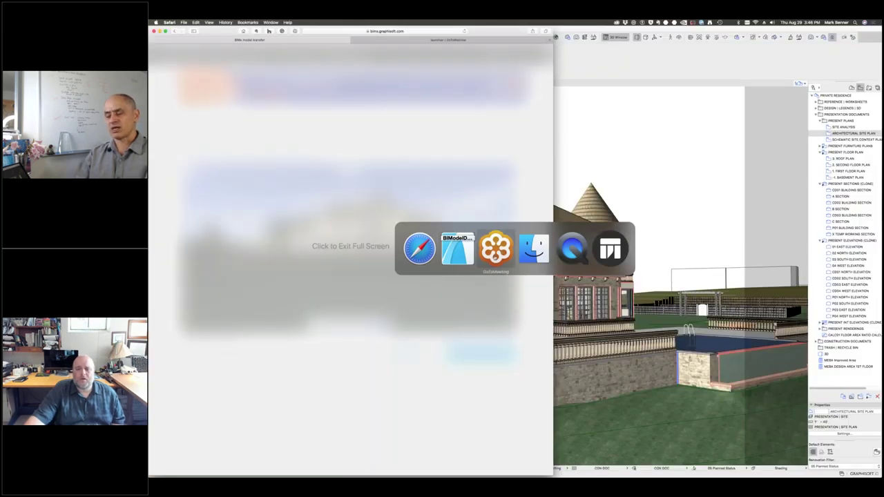
pyautogui.press('Tab')
pyautogui.press('Tab')
pyautogui.press('Tab')
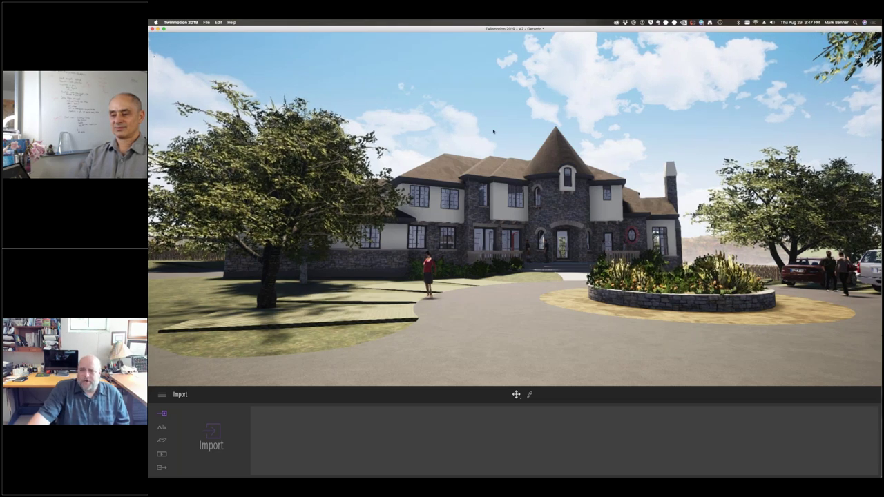
# Step: Examine the front facade, the driveway and the round planter of the house in the rendered scene
pyautogui.moveTo(495, 128); pyautogui.dragTo(495, 128, button='right')
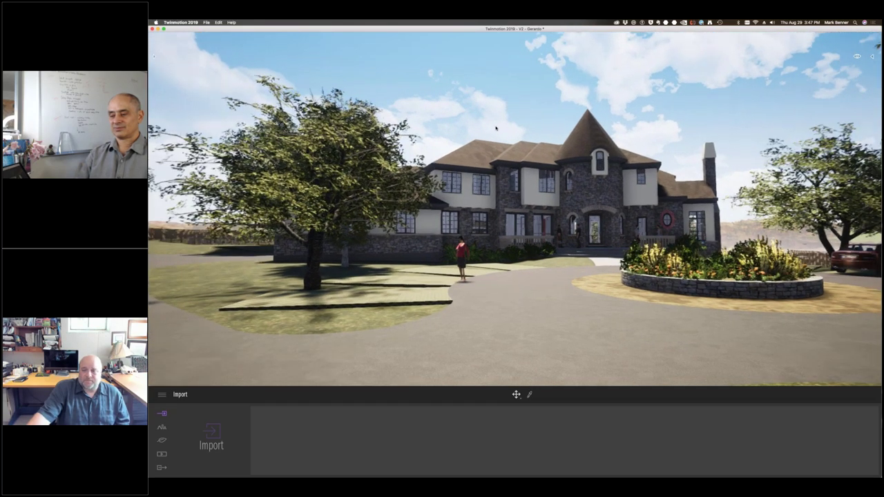
pyautogui.press('Right')
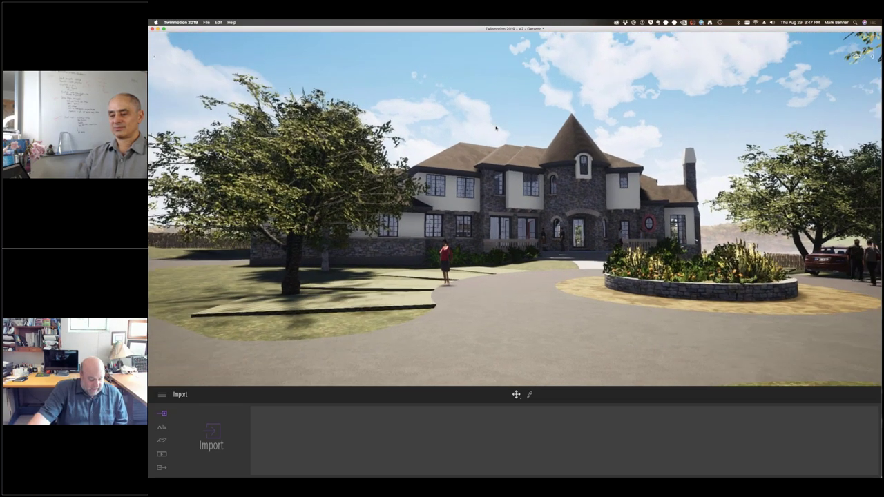
pyautogui.moveTo(496, 128); pyautogui.dragTo(499, 124, button='right')
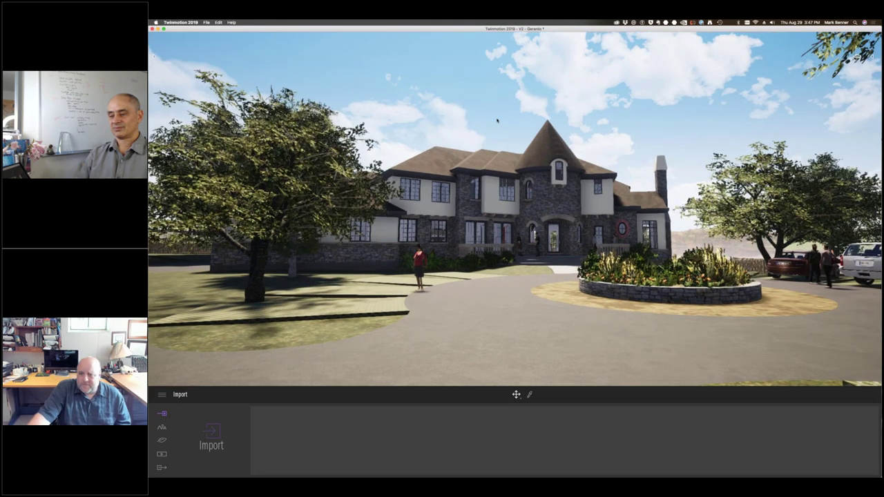
pyautogui.press('Up')
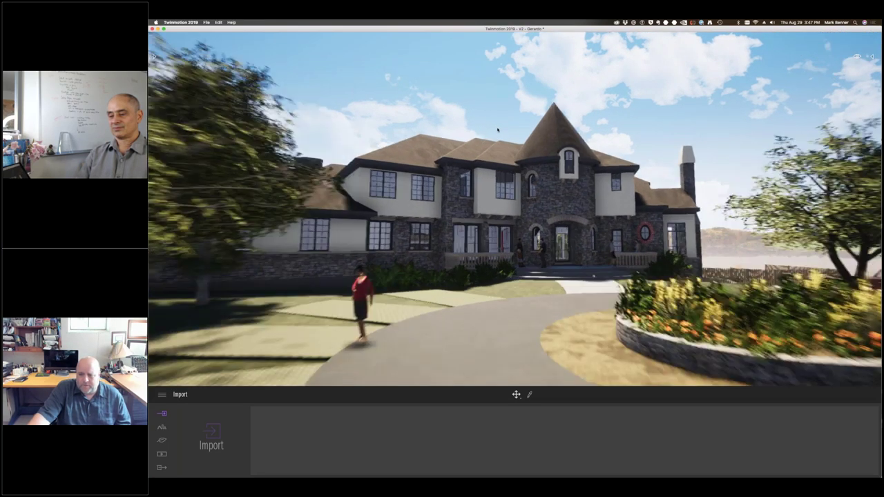
pyautogui.press('Right')
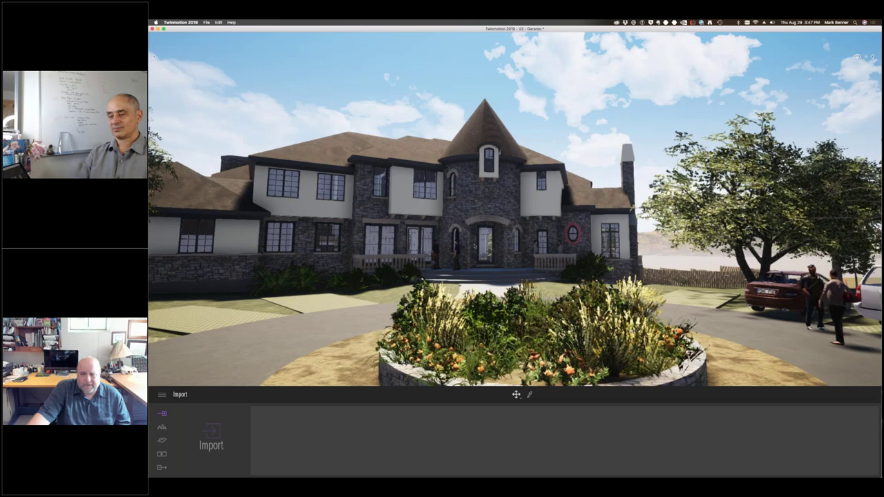
pyautogui.moveTo(496, 242); pyautogui.dragTo(477, 244, button='right')
pyautogui.press('Up')
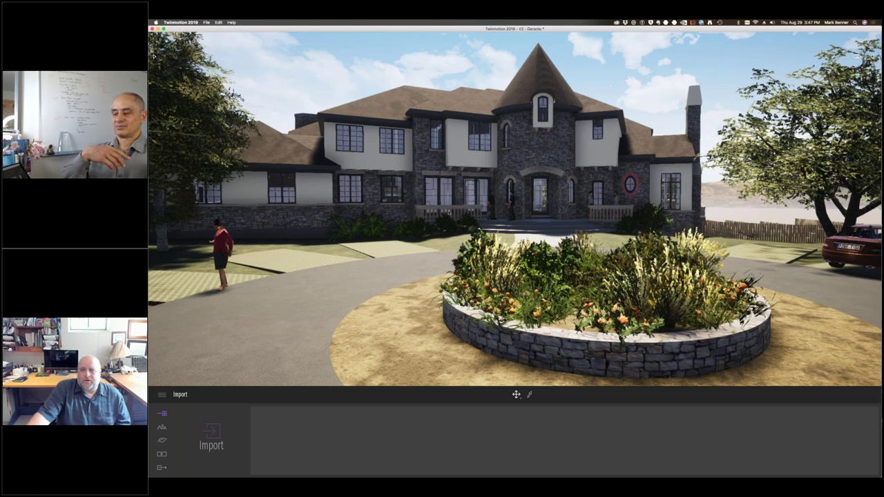
pyautogui.moveTo(436, 218); pyautogui.dragTo(468, 194, button='right')
pyautogui.press('Right')
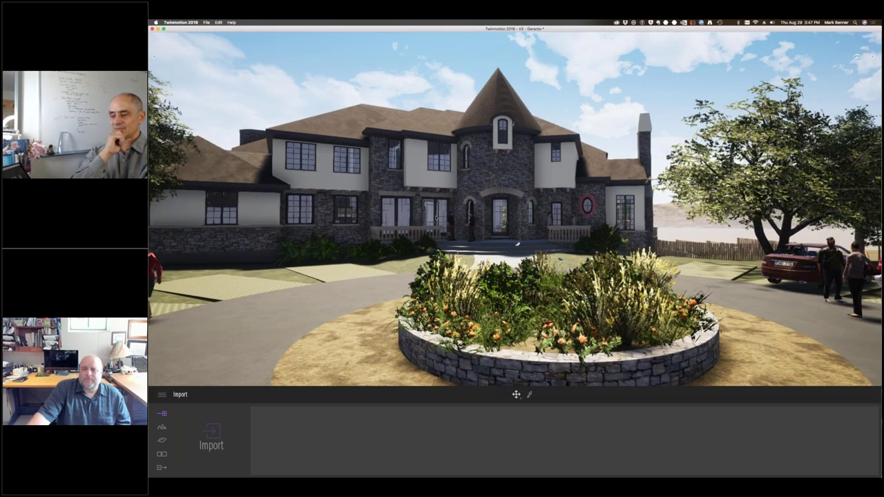
# Step: Walk around the garage side of the house to examine the front lawn, garage doors and fenced vegetable garden
pyautogui.press('Left')
pyautogui.press('Left')
pyautogui.moveTo(404, 224); pyautogui.dragTo(420, 227, button='right')
pyautogui.press('Left')
pyautogui.press('Left')
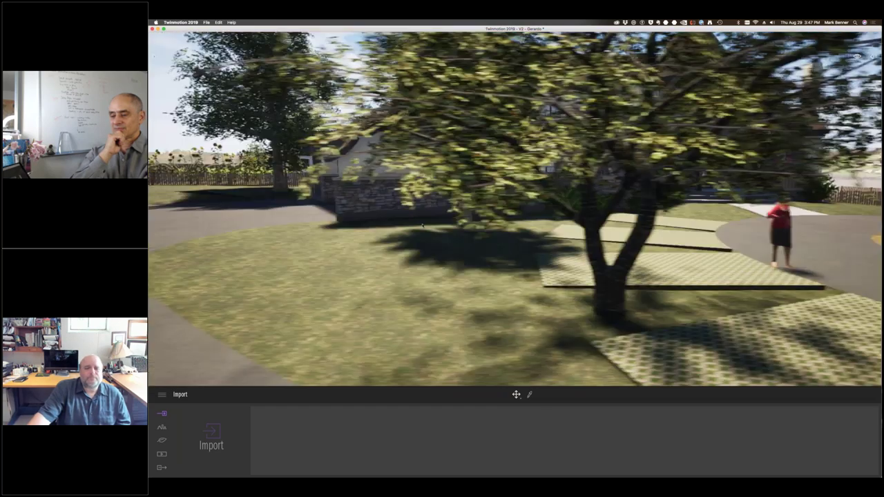
pyautogui.moveTo(423, 226); pyautogui.dragTo(300, 241)
pyautogui.press('Down')
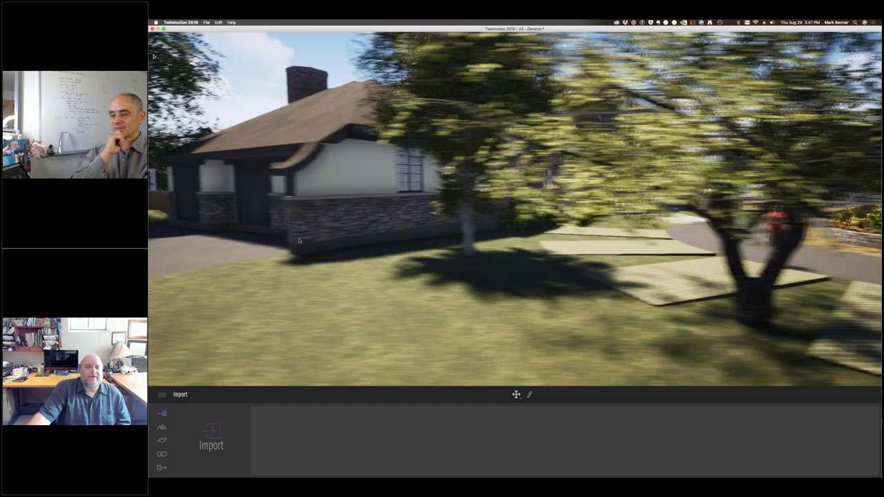
pyautogui.press('Left')
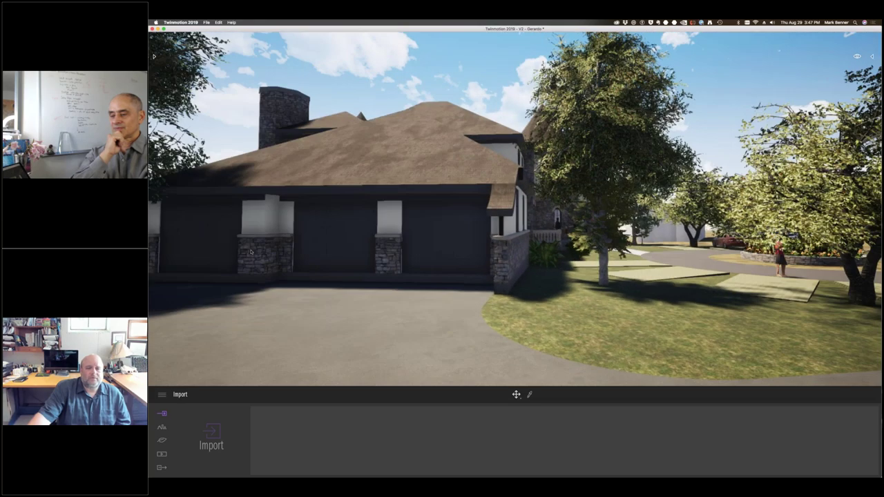
pyautogui.press('Left')
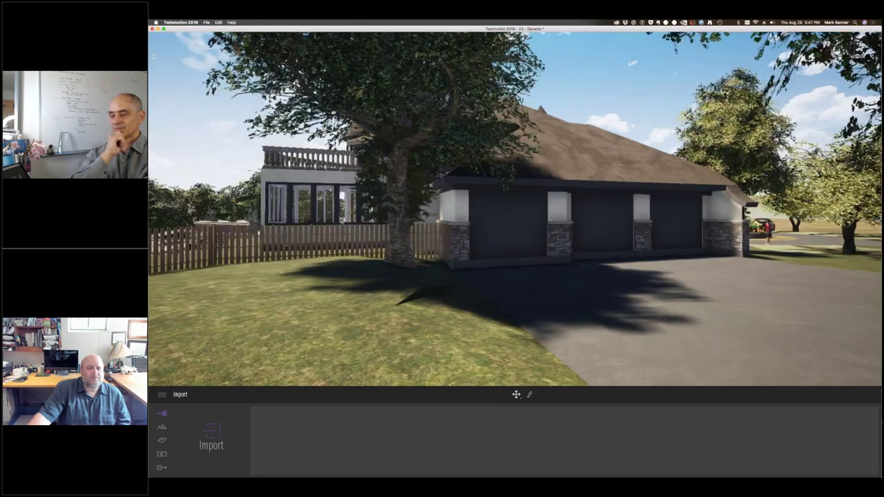
pyautogui.press('Left')
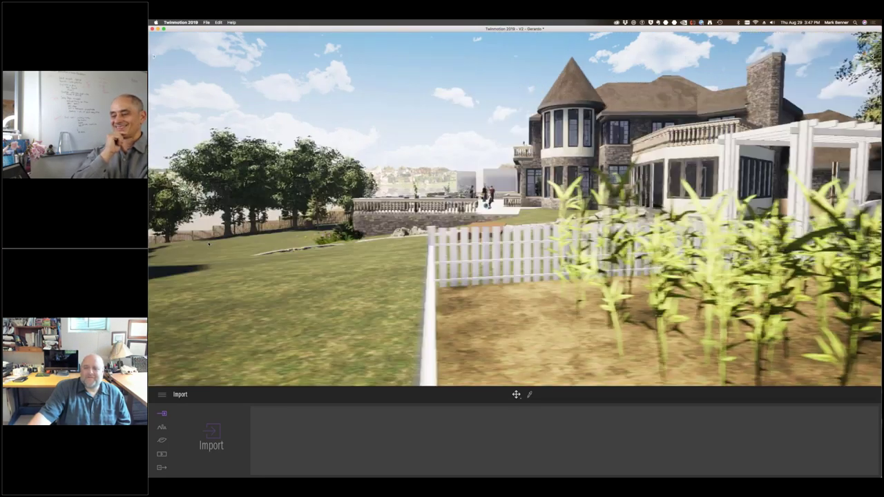
# Step: Examine the vegetable garden, the lily pond and the rear terrace with its pool in the back yard
pyautogui.moveTo(209, 243); pyautogui.dragTo(208, 233, button='right')
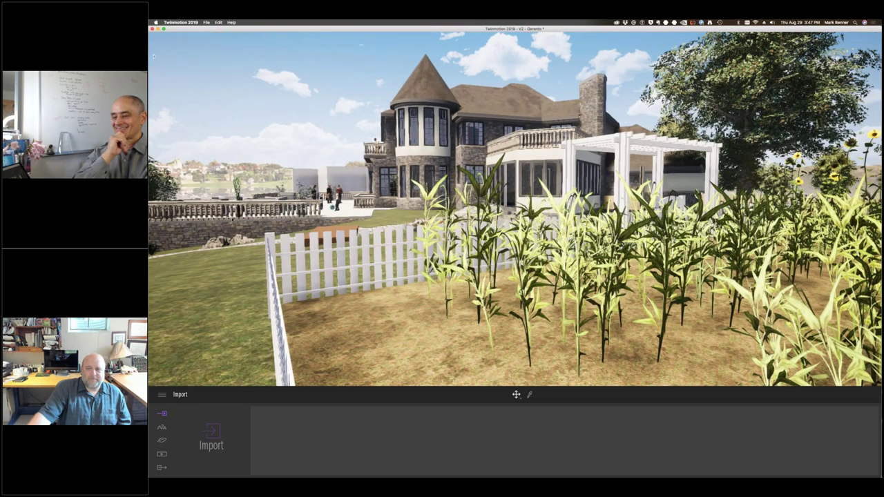
pyautogui.moveTo(233, 220); pyautogui.dragTo(190, 236, button='right')
pyautogui.press('a')
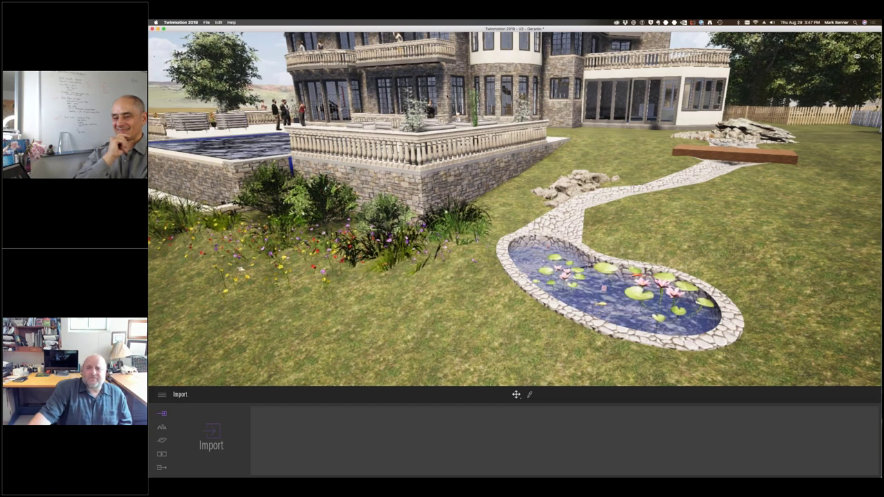
pyautogui.moveTo(448, 96); pyautogui.dragTo(432, 122, button='right')
pyautogui.scroll(-4, 446, 99)
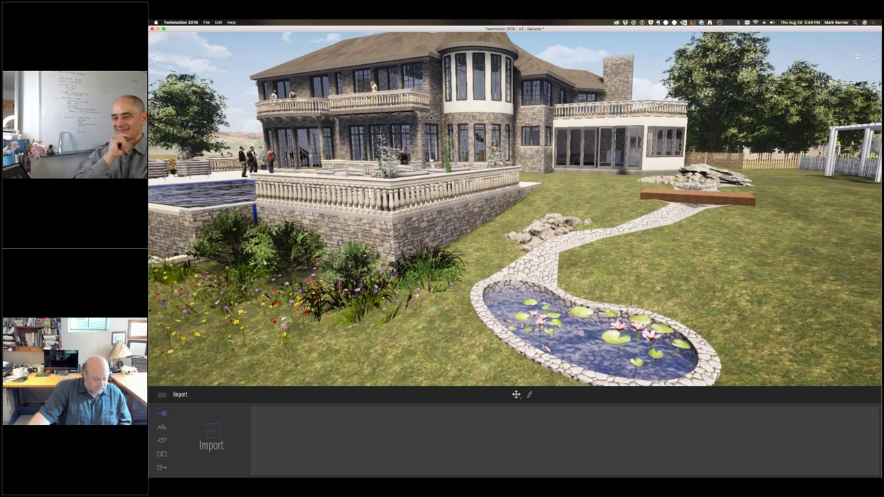
pyautogui.moveTo(424, 115); pyautogui.dragTo(386, 142, button='right')
pyautogui.press('a')
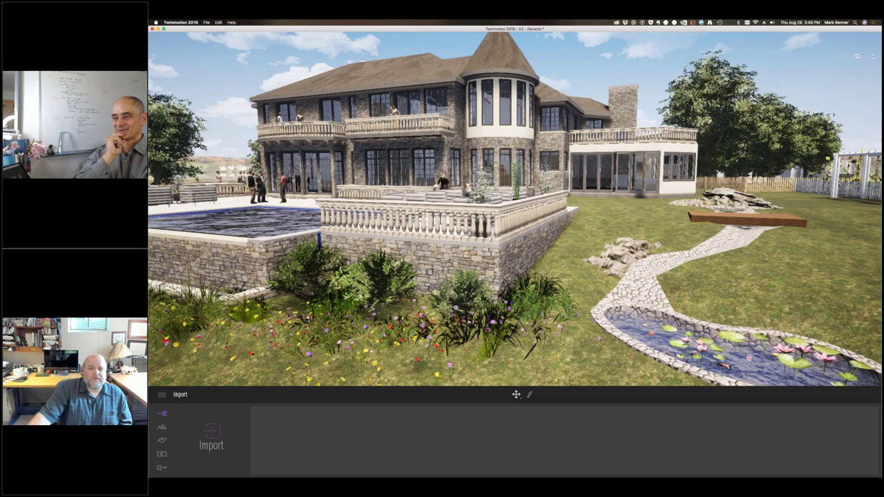
pyautogui.press('s')
pyautogui.press('s')
pyautogui.press('a')
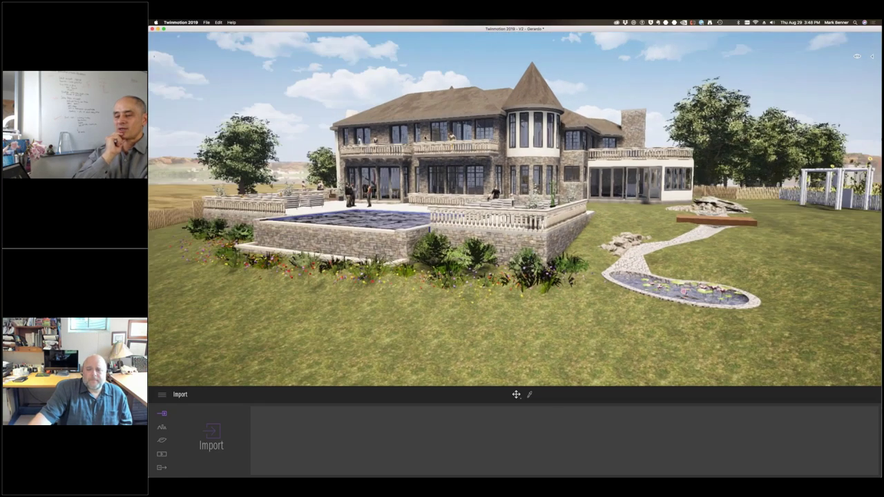
# Step: Examine the rear facade, the raised pool and the terrace with its people up close, straight on from the back lawn
pyautogui.press('a')
pyautogui.moveTo(386, 159); pyautogui.dragTo(480, 160, button='right')
pyautogui.press('Up')
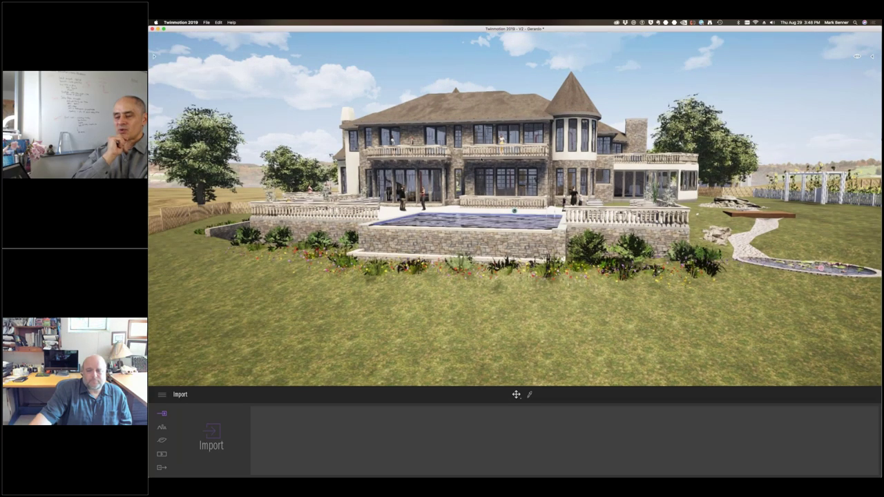
pyautogui.press('Up')
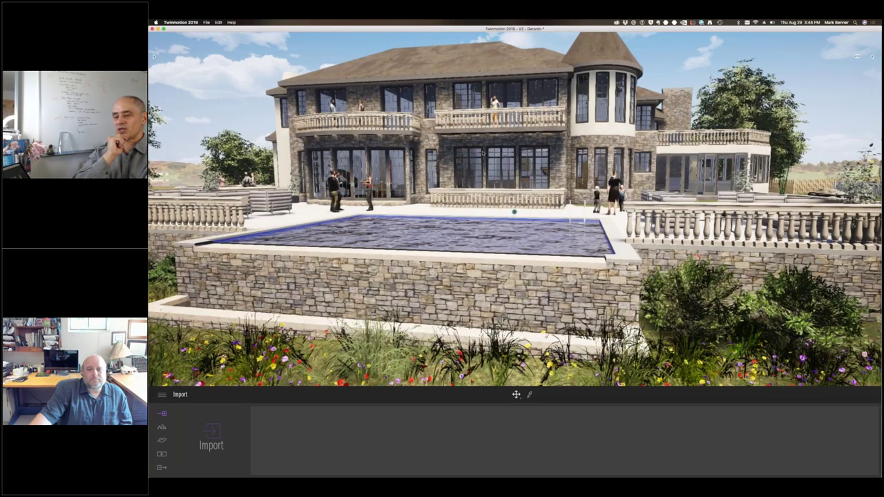
pyautogui.press('Up')
pyautogui.press('Up')
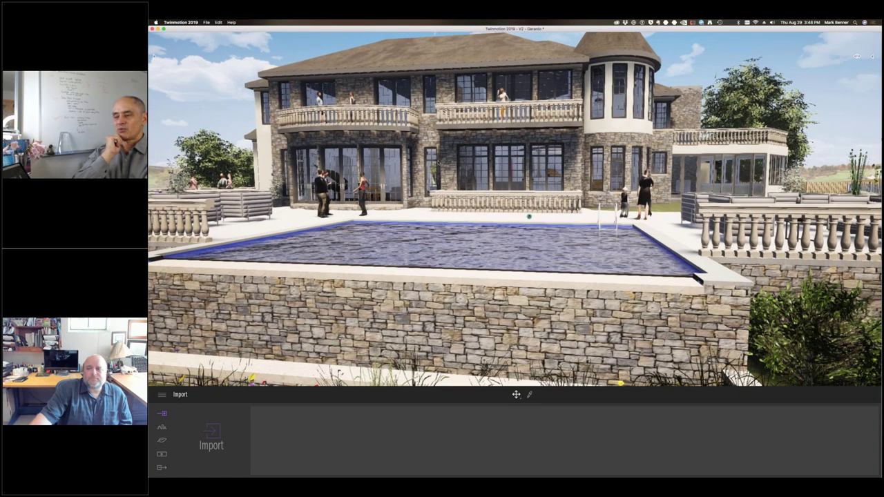
pyautogui.press('Up')
pyautogui.press('Left')
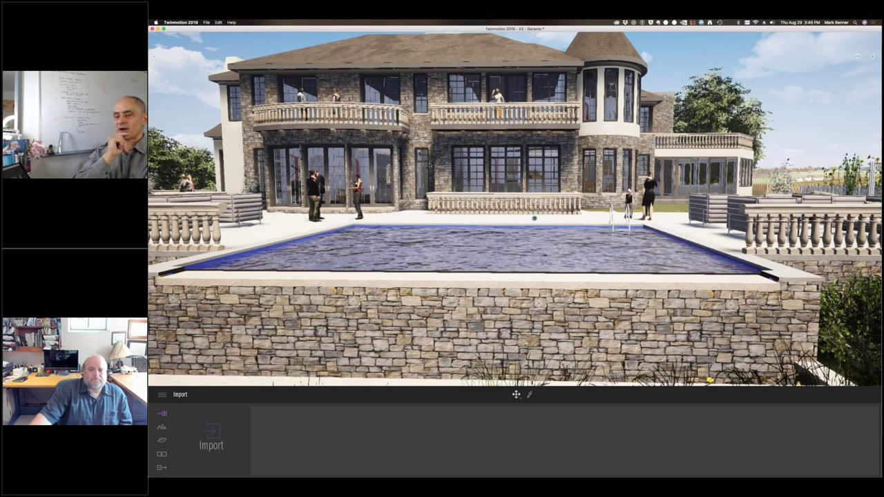
# Step: Back away through the trees at the far end of the lawn to examine the whole rear of the property
pyautogui.press('Down')
pyautogui.press('Down')
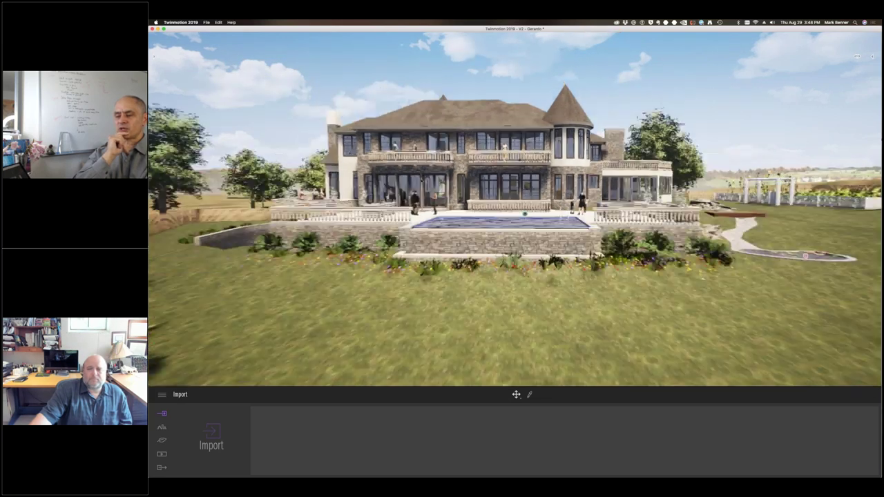
pyautogui.press('Down')
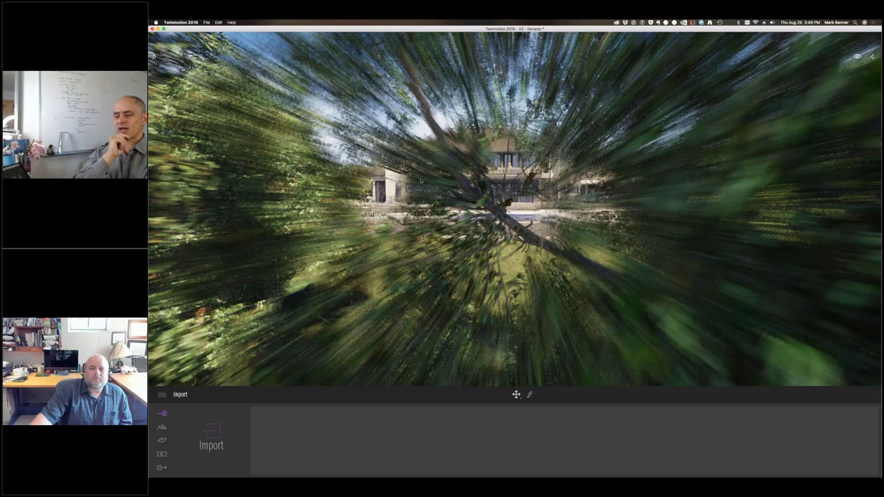
pyautogui.press('Down')
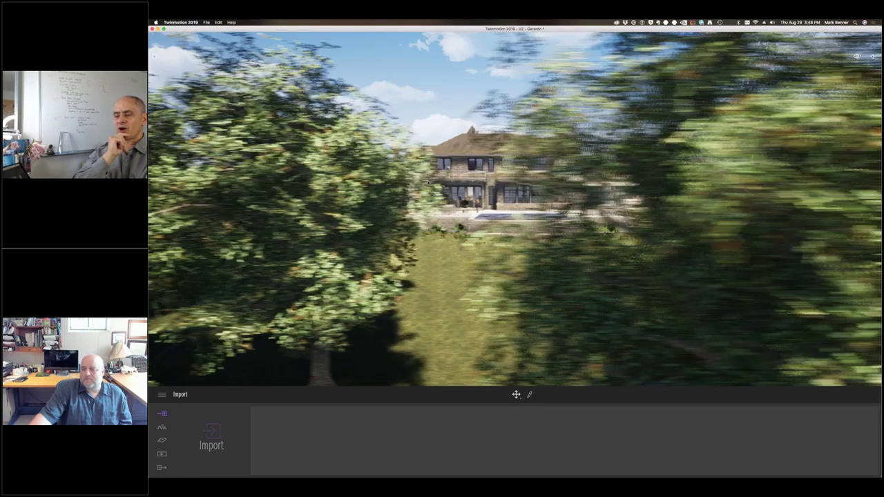
pyautogui.press('Left')
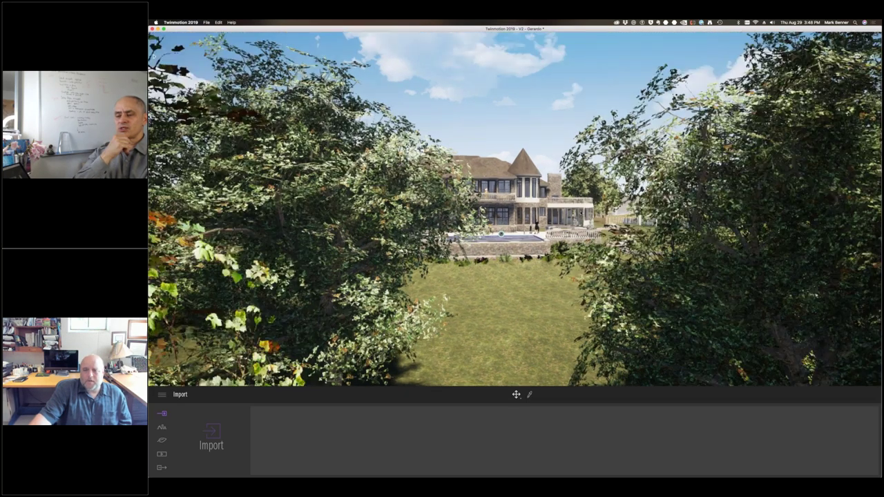
pyautogui.press('Up')
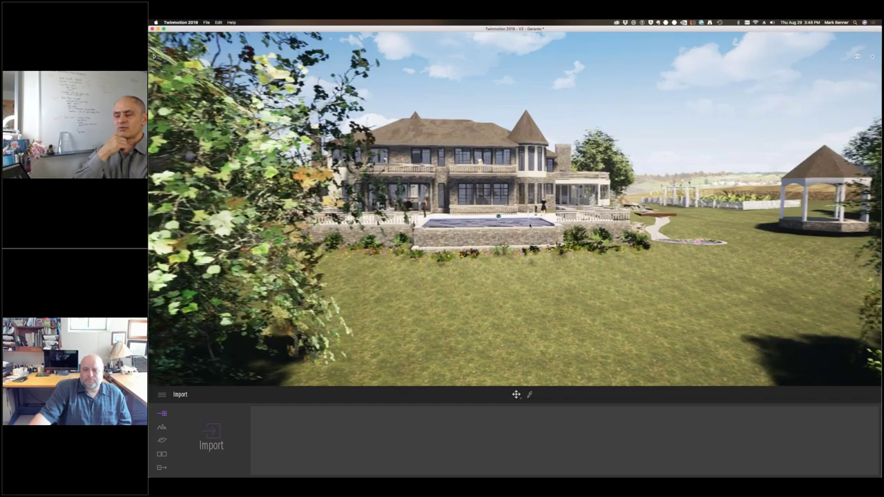
pyautogui.moveTo(528, 221); pyautogui.dragTo(468, 222, button='right')
pyautogui.press('Right')
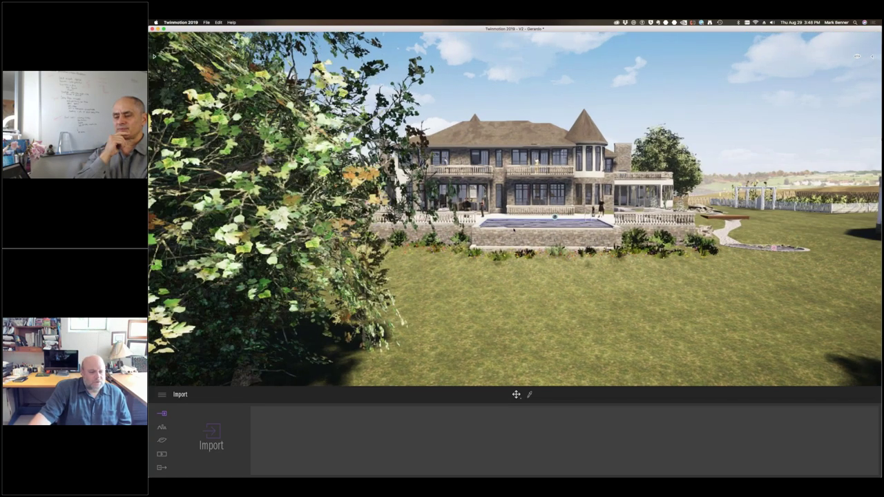
# Step: Open the scene's weather settings and set the sky to fully sunny and cloudless
pyautogui.click(163, 428)
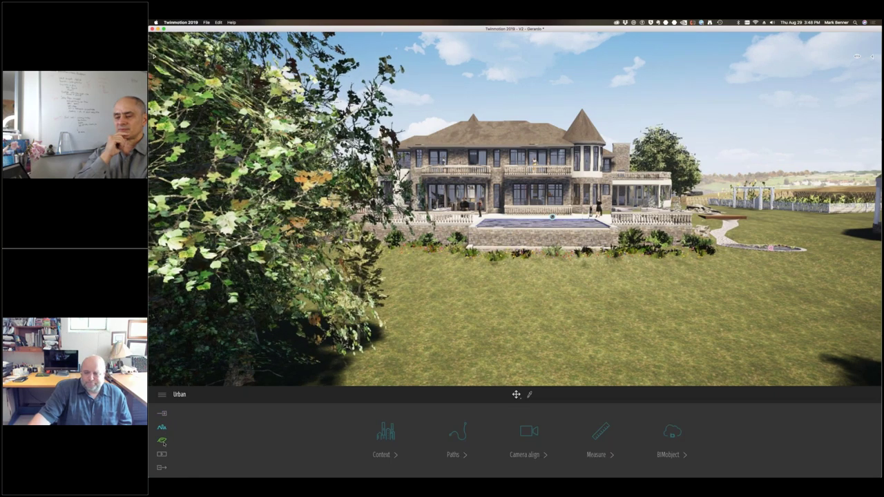
pyautogui.click(162, 440)
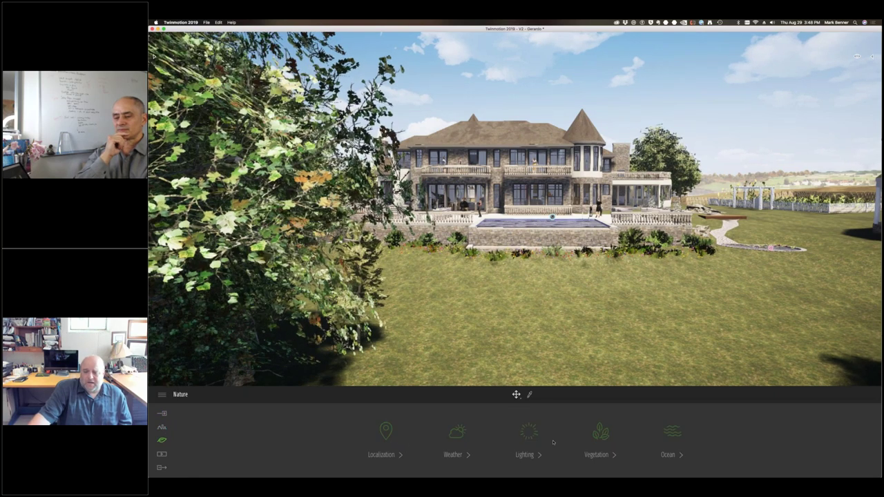
pyautogui.click(454, 436)
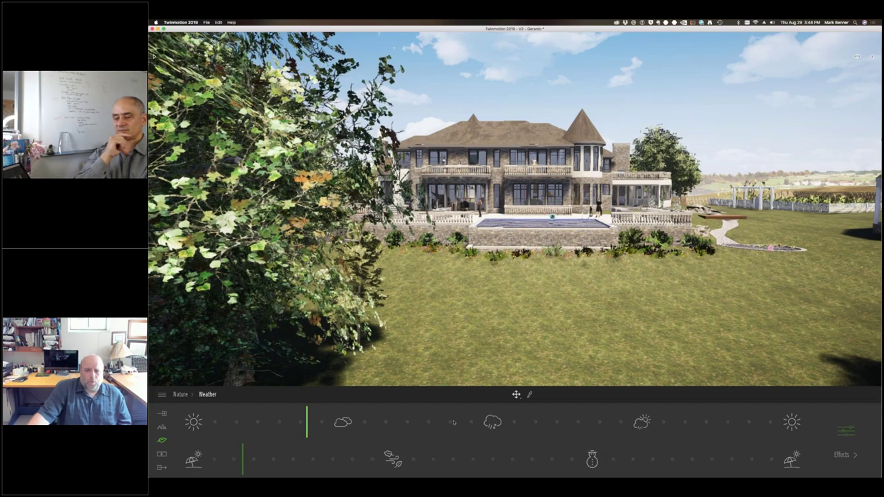
pyautogui.press('Right')
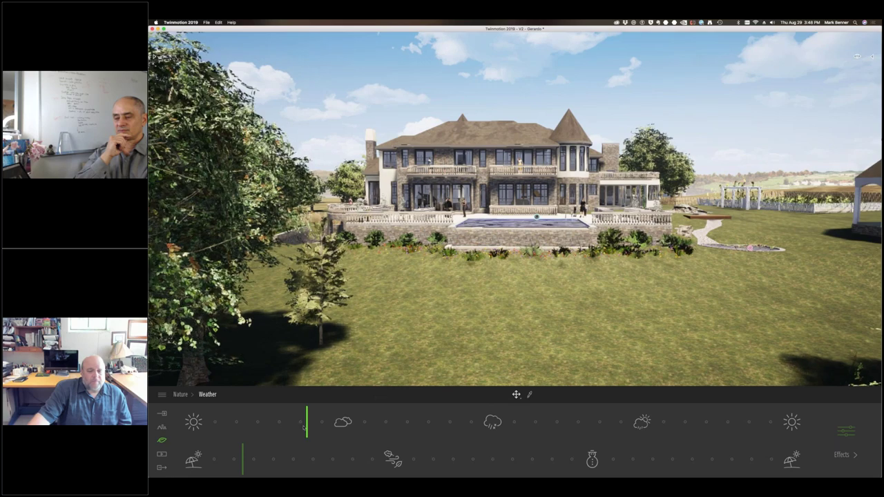
pyautogui.moveTo(304, 428); pyautogui.dragTo(194, 424)
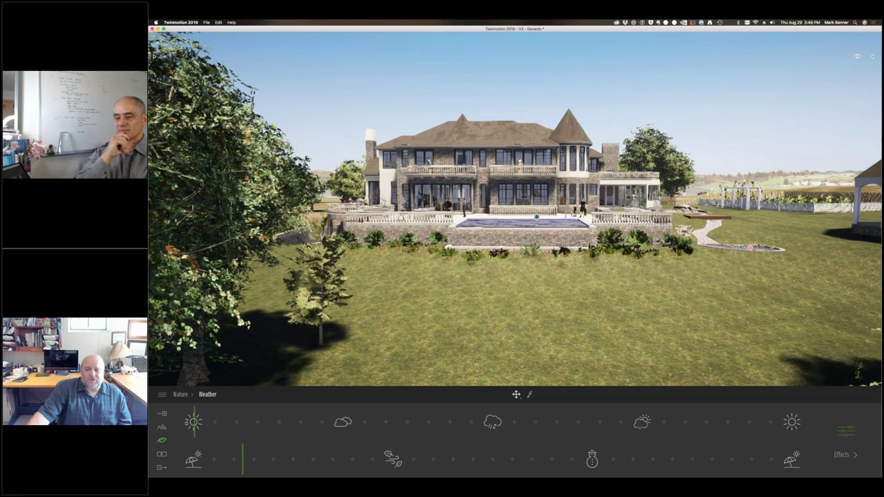
pyautogui.moveTo(193, 422)
pyautogui.mouseDown()
pyautogui.moveTo(730, 422)
pyautogui.moveTo(194, 422)
pyautogui.mouseUp()
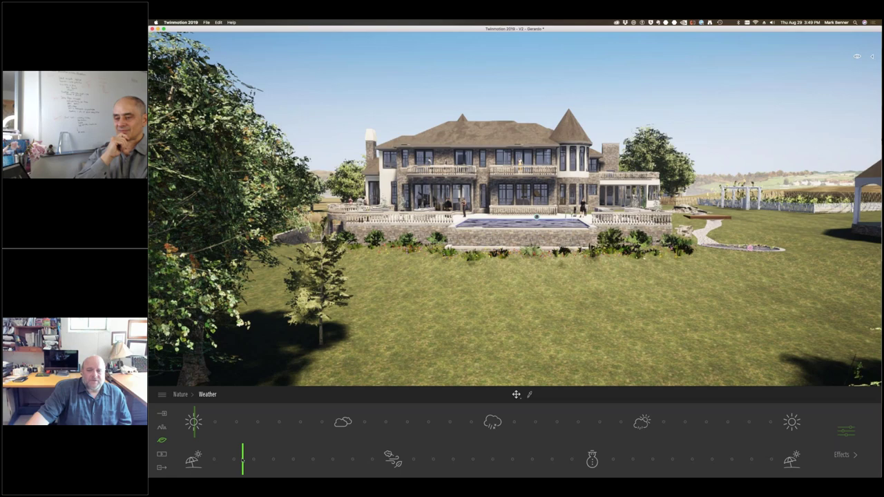
# Step: Run the season through autumn and winter back to summer, and the weather through rain back to sunny with light clouds
pyautogui.moveTo(242, 459); pyautogui.dragTo(194, 459)
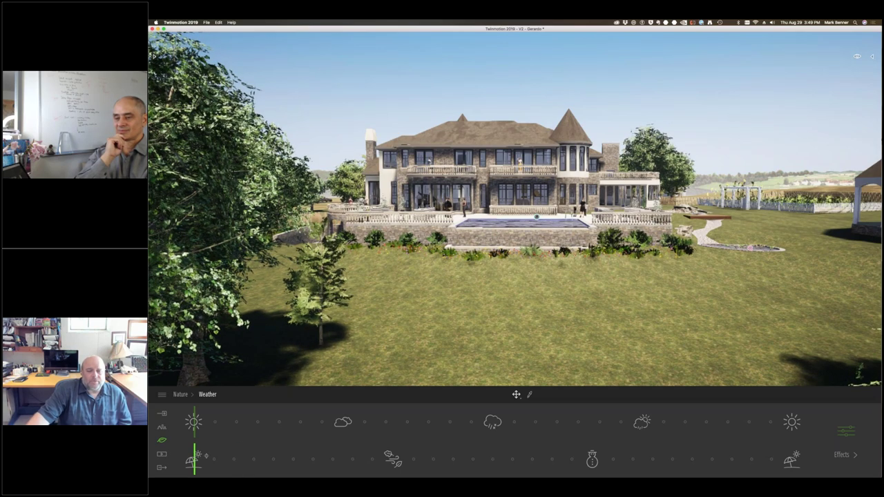
pyautogui.moveTo(205, 456); pyautogui.dragTo(266, 458)
pyautogui.moveTo(274, 458); pyautogui.dragTo(509, 460)
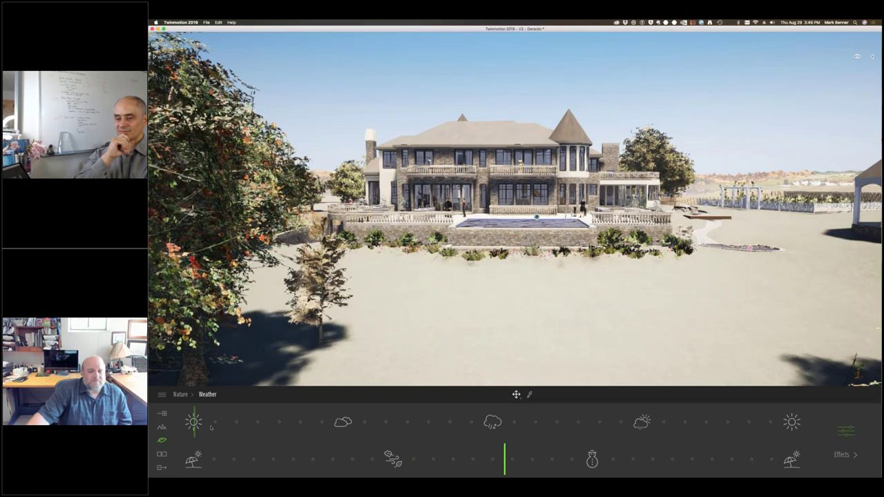
pyautogui.moveTo(195, 427)
pyautogui.mouseDown()
pyautogui.moveTo(483, 432)
pyautogui.moveTo(510, 435)
pyautogui.moveTo(512, 462)
pyautogui.moveTo(793, 476)
pyautogui.mouseUp()
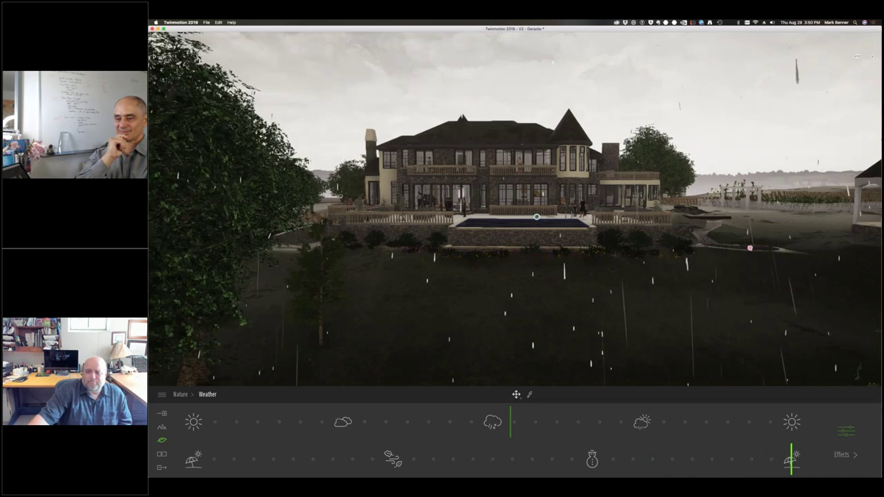
pyautogui.moveTo(510, 422); pyautogui.dragTo(263, 430)
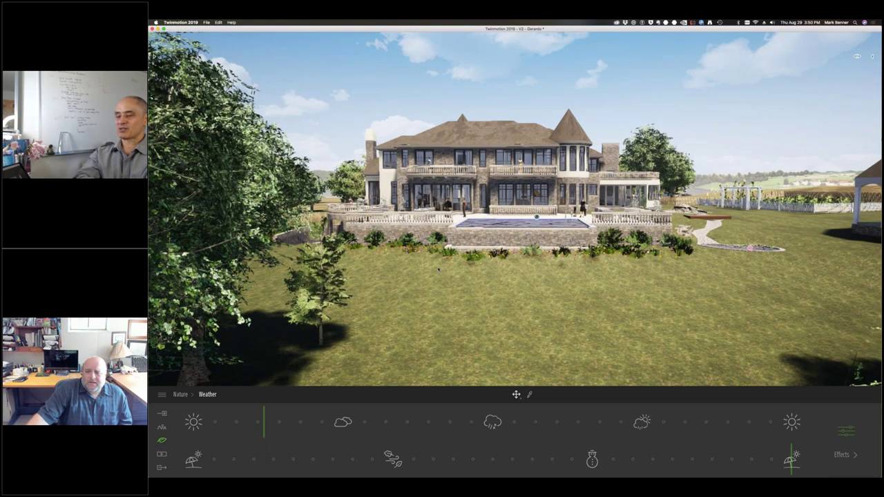
# Step: Rise above the house to examine the whole site from the air, including the driveway, road and neighbouring building blocks
pyautogui.moveTo(515, 209); pyautogui.dragTo(501, 230, button='right')
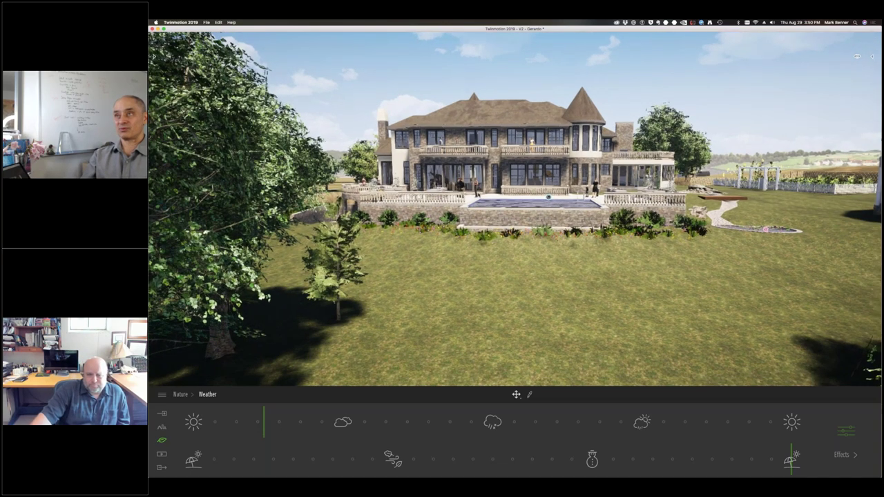
pyautogui.press('e')
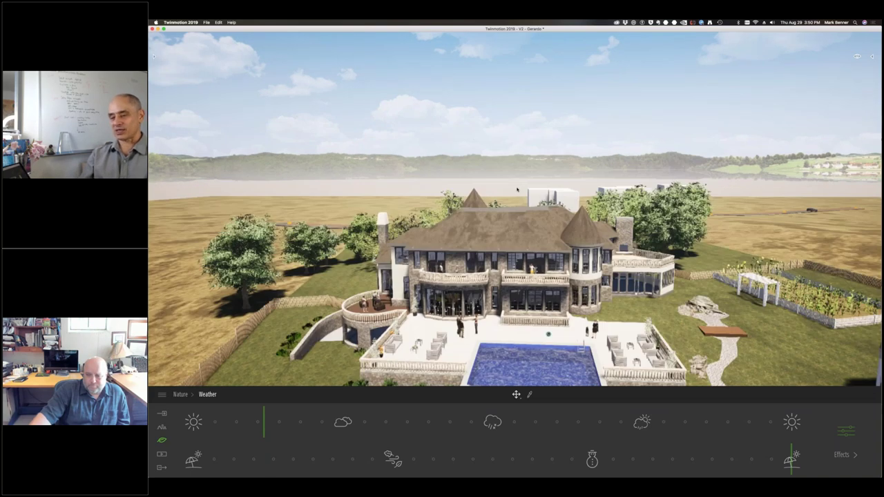
pyautogui.moveTo(517, 190); pyautogui.dragTo(540, 219, button='right')
pyautogui.press('e')
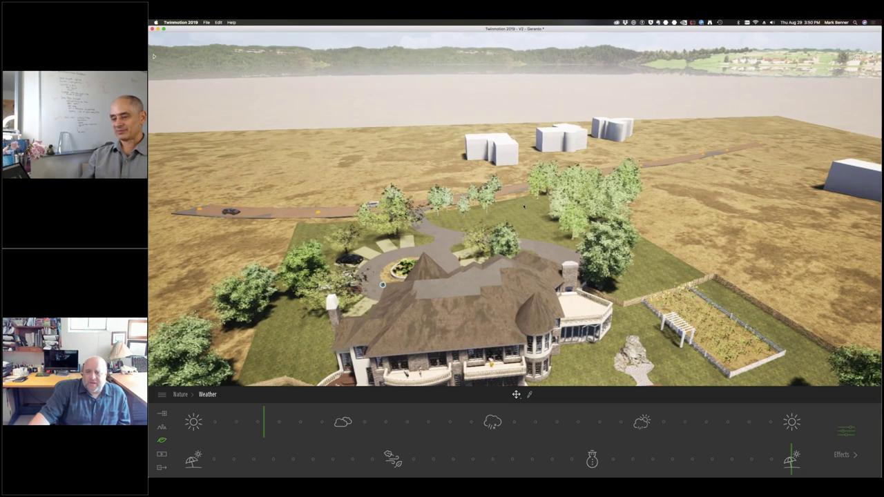
pyautogui.press('a')
pyautogui.moveTo(524, 207); pyautogui.dragTo(524, 232, button='right')
pyautogui.press('a')
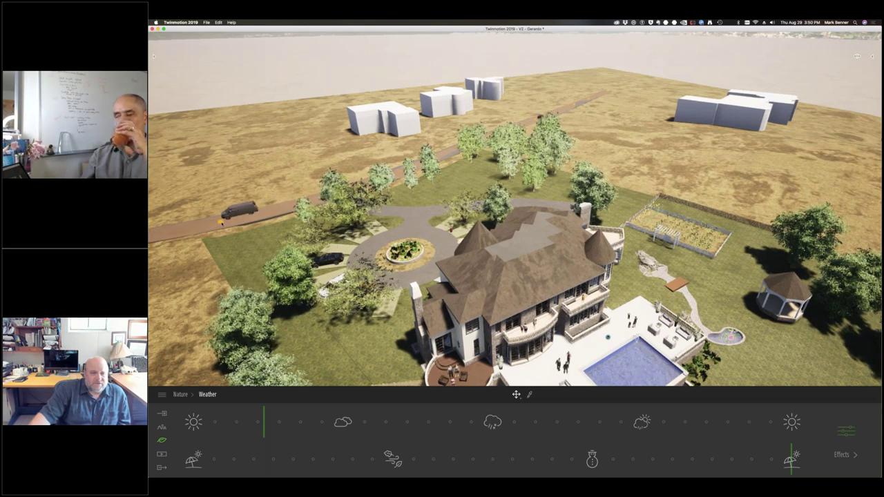
# Step: Select the vehicle path on the road, raise its traffic density, and set the density back to 6%
pyautogui.click(221, 222)
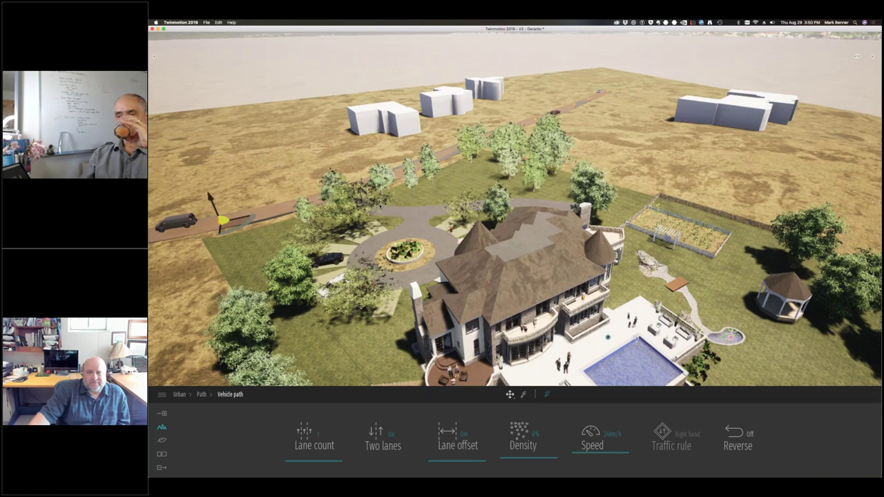
pyautogui.moveTo(221, 223); pyautogui.dragTo(404, 263, button='right')
pyautogui.moveTo(404, 262); pyautogui.dragTo(449, 264, button='middle')
pyautogui.scroll(-4, 449, 265)
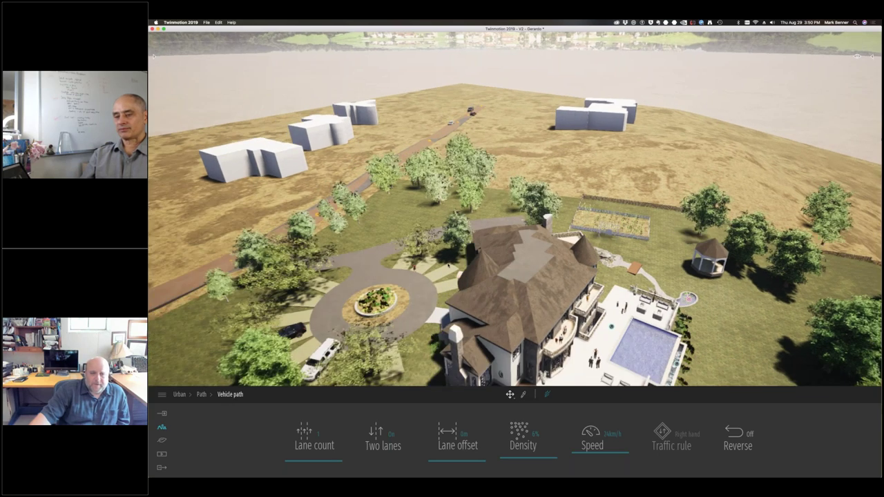
pyautogui.press('Left')
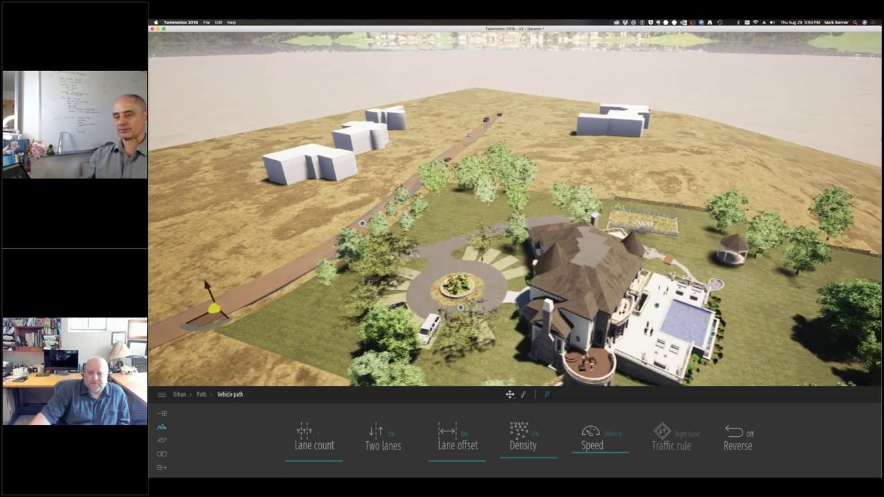
pyautogui.click(365, 446)
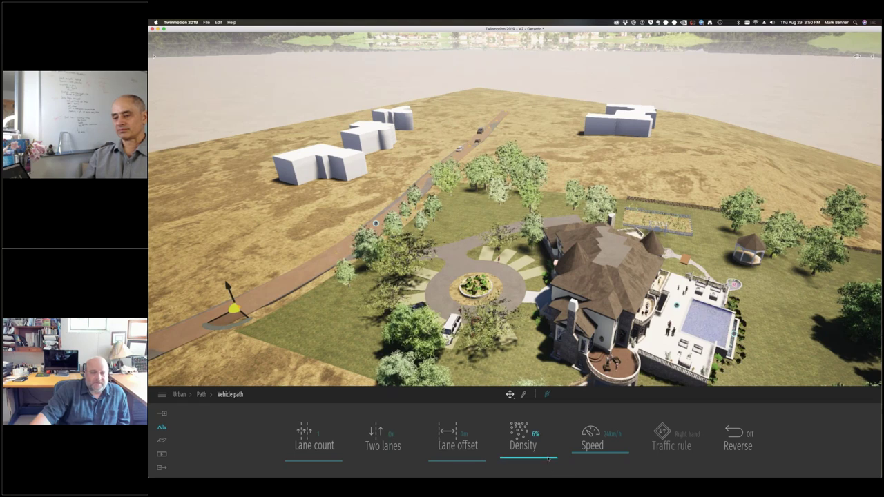
pyautogui.moveTo(549, 459); pyautogui.dragTo(548, 432)
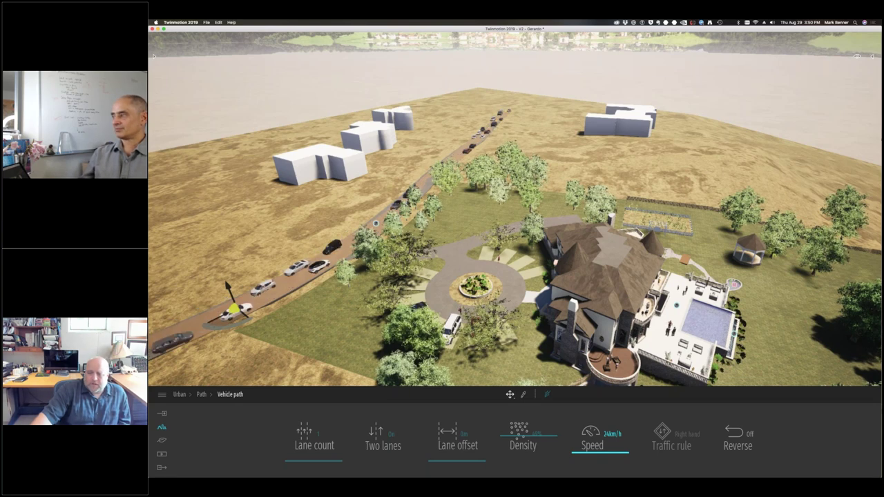
pyautogui.moveTo(523, 442); pyautogui.dragTo(498, 456)
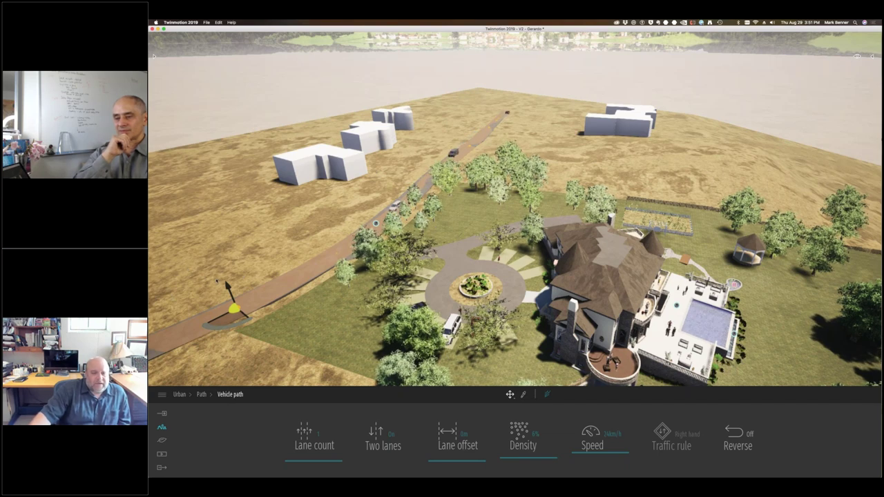
pyautogui.click(162, 427)
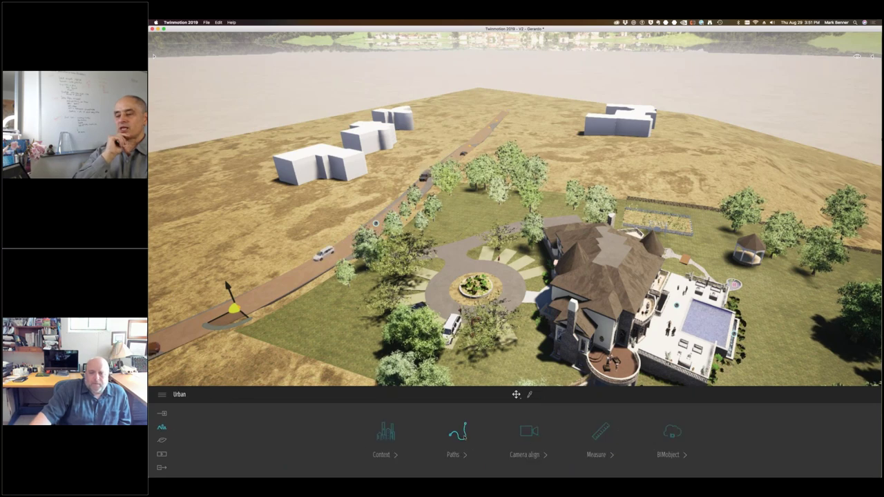
pyautogui.click(459, 434)
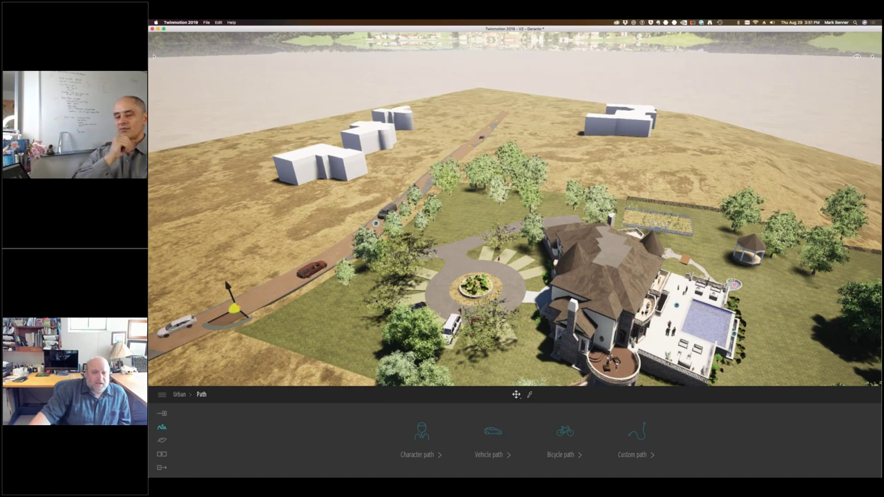
pyautogui.moveTo(336, 325); pyautogui.dragTo(329, 331, button='right')
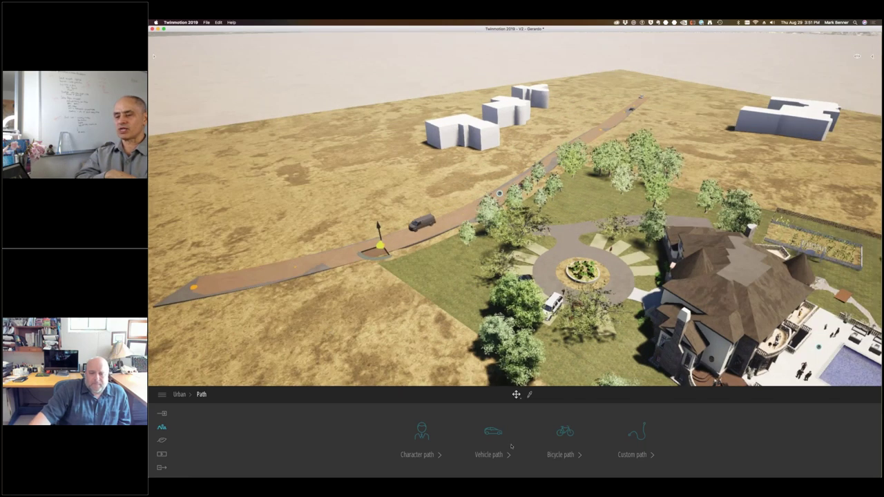
pyautogui.click(420, 455)
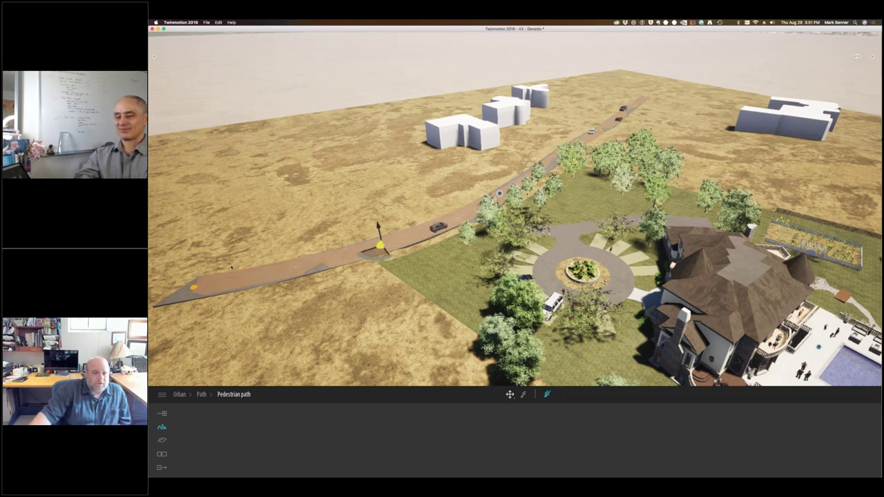
pyautogui.click(195, 271)
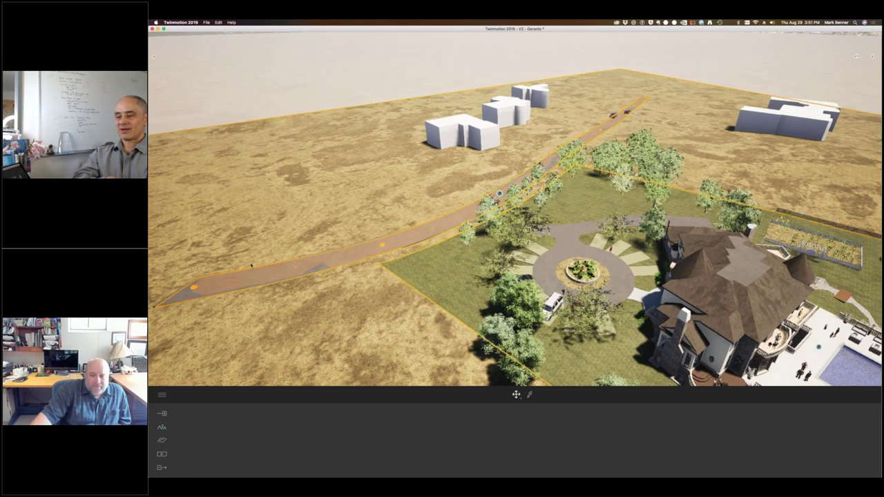
# Step: Draw a pedestrian path through several points along the far side of the road, following its curve past the building blocks
pyautogui.click(161, 428)
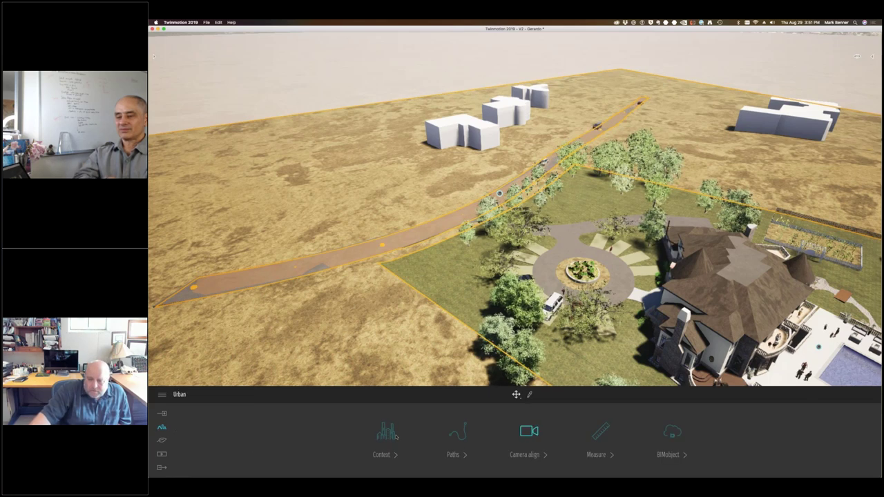
pyautogui.click(464, 444)
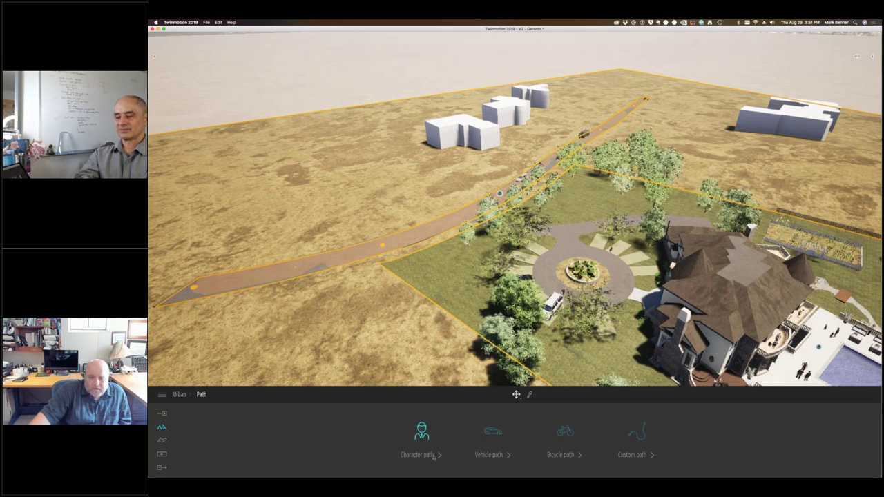
pyautogui.click(440, 431)
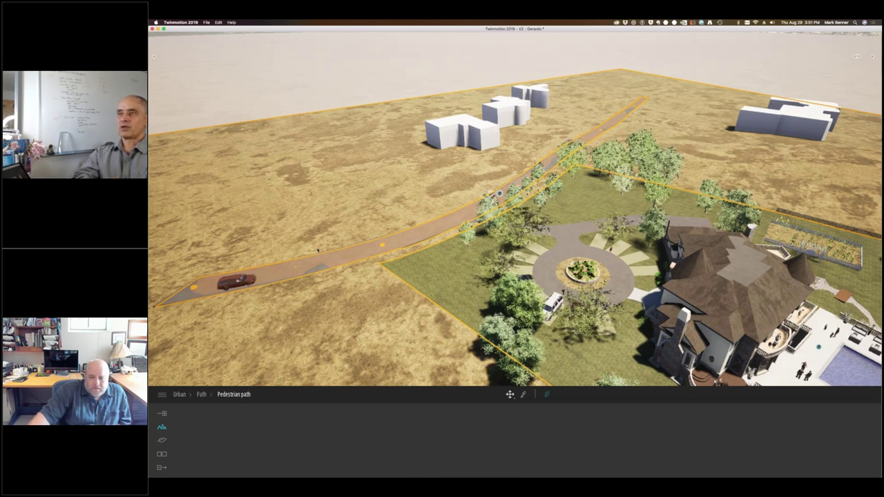
pyautogui.click(546, 395)
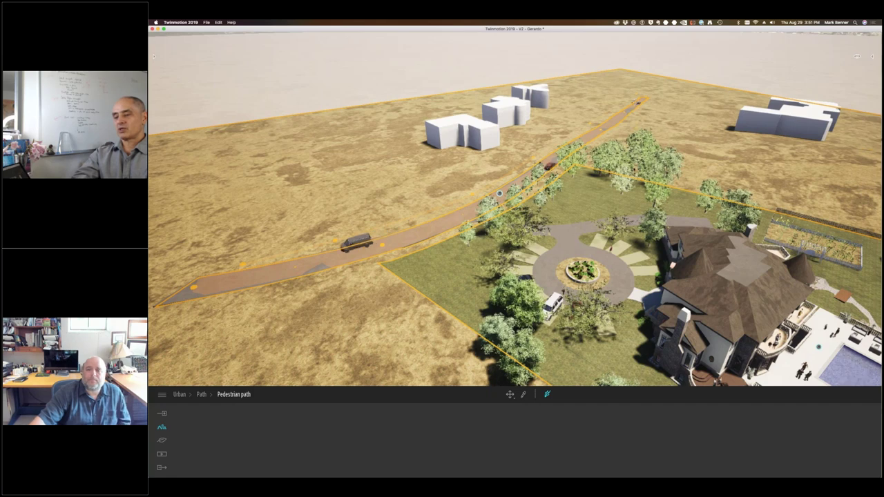
pyautogui.press('Escape')
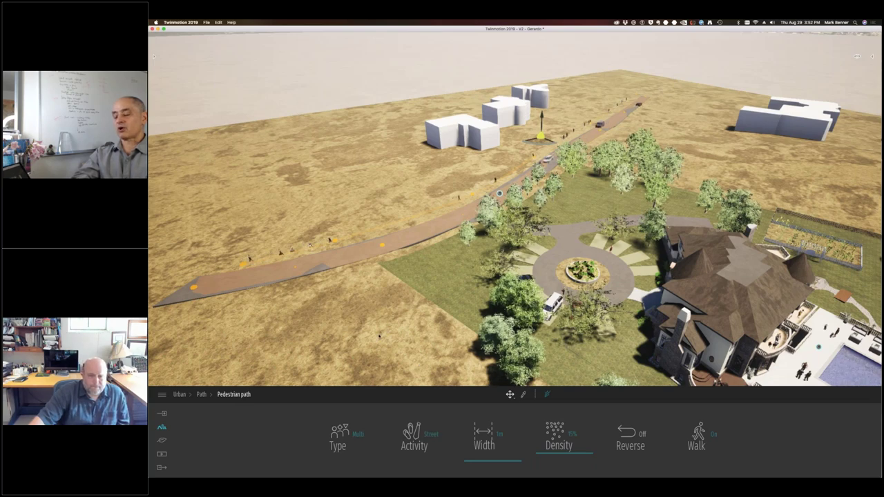
# Step: Switch the pedestrian path's activity from Street to Office and on to Travel
pyautogui.scroll(3, 380, 332)
pyautogui.scroll(4, 371, 354)
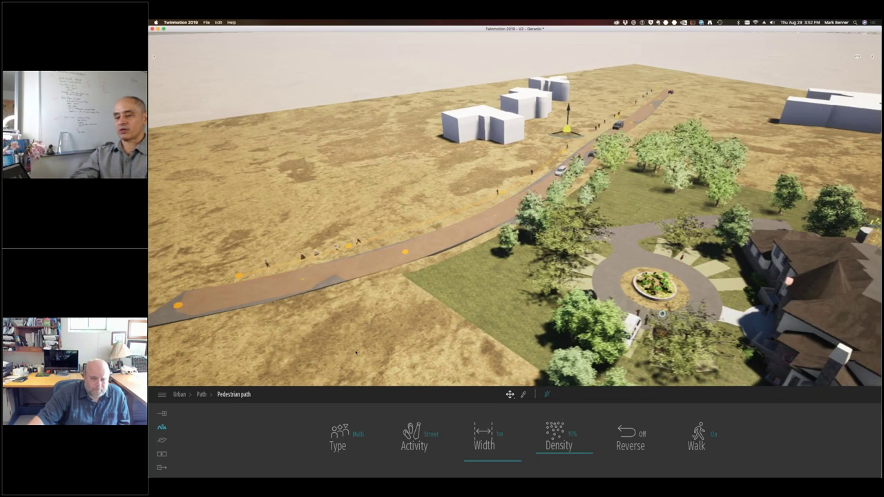
pyautogui.scroll(4, 324, 319)
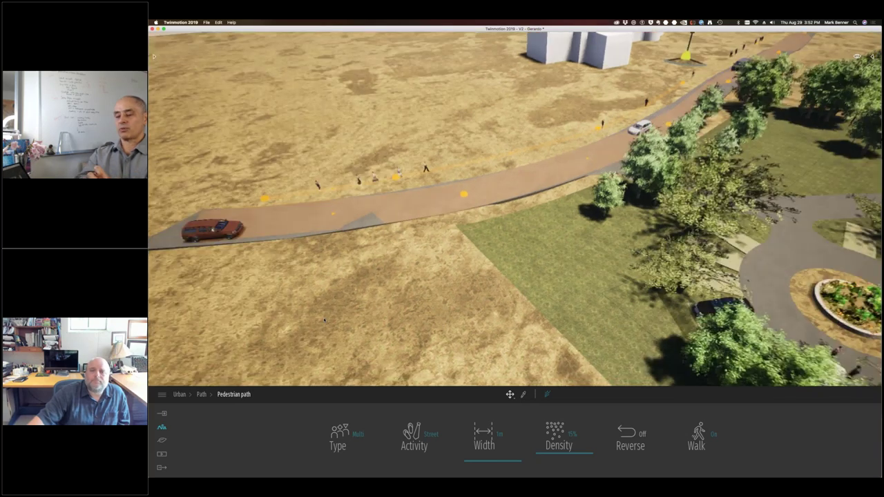
pyautogui.scroll(5, 325, 319)
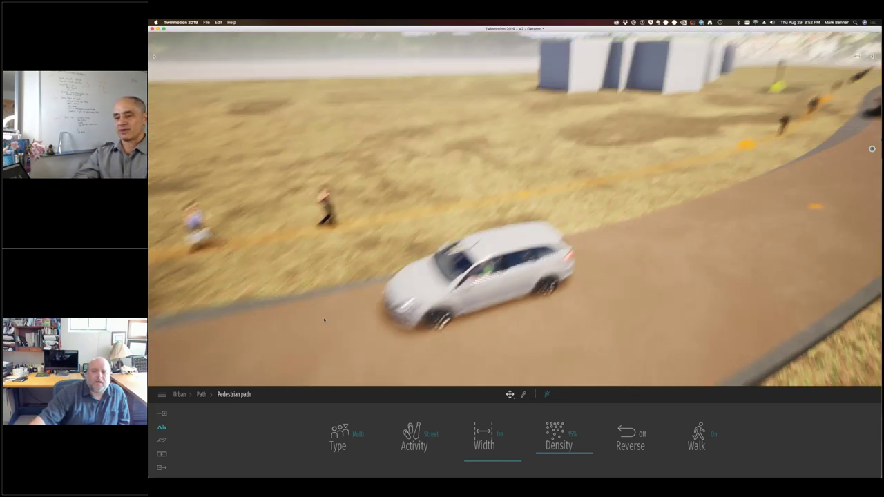
pyautogui.moveTo(324, 319); pyautogui.dragTo(340, 324, button='right')
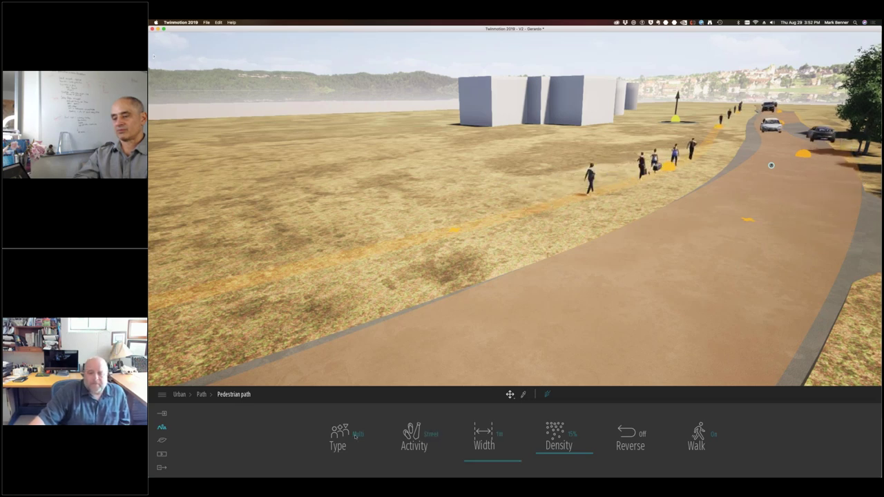
pyautogui.click(359, 435)
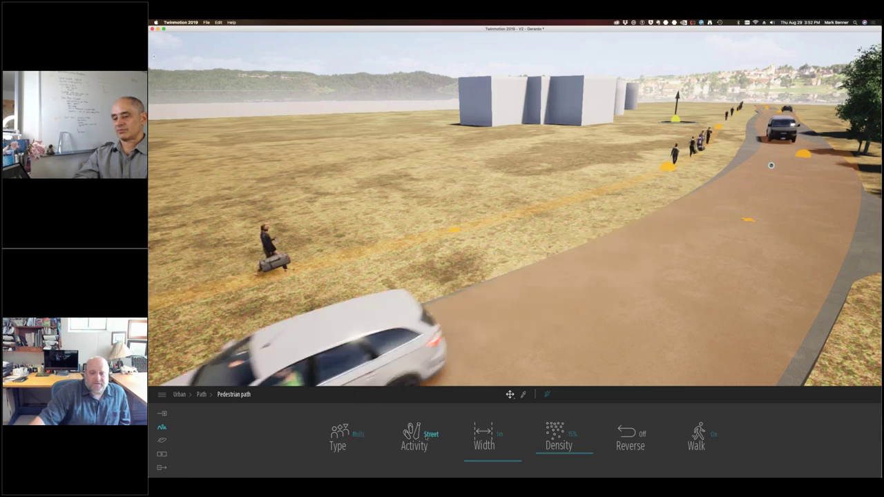
pyautogui.click(412, 437)
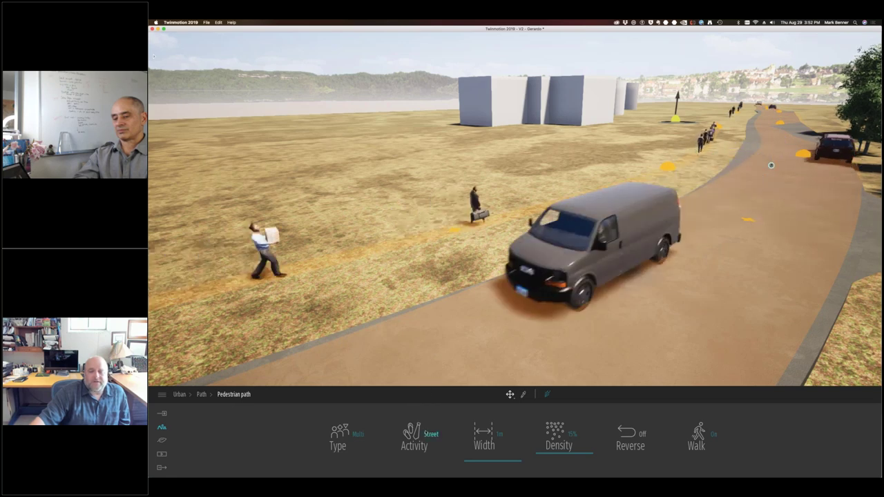
pyautogui.click(423, 392)
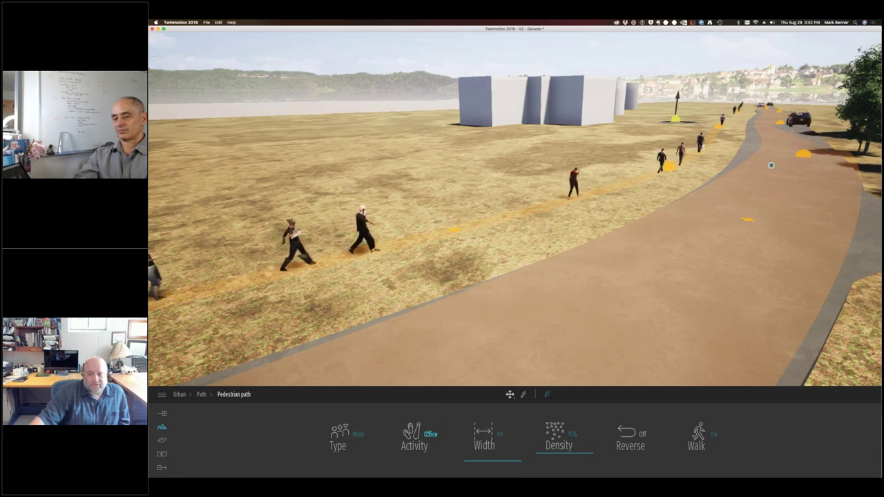
pyautogui.click(429, 434)
pyautogui.click(424, 401)
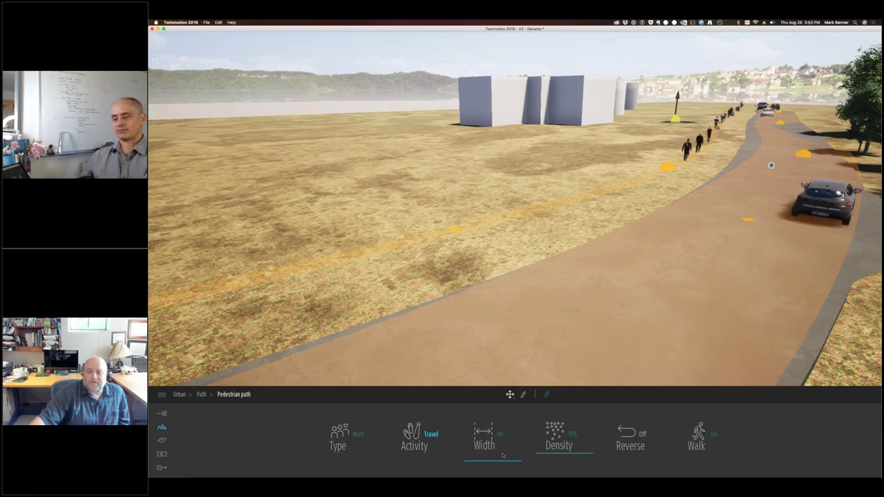
# Step: Widen the pedestrian path to 5 m and raise its density to 41%
pyautogui.moveTo(512, 463); pyautogui.dragTo(512, 438)
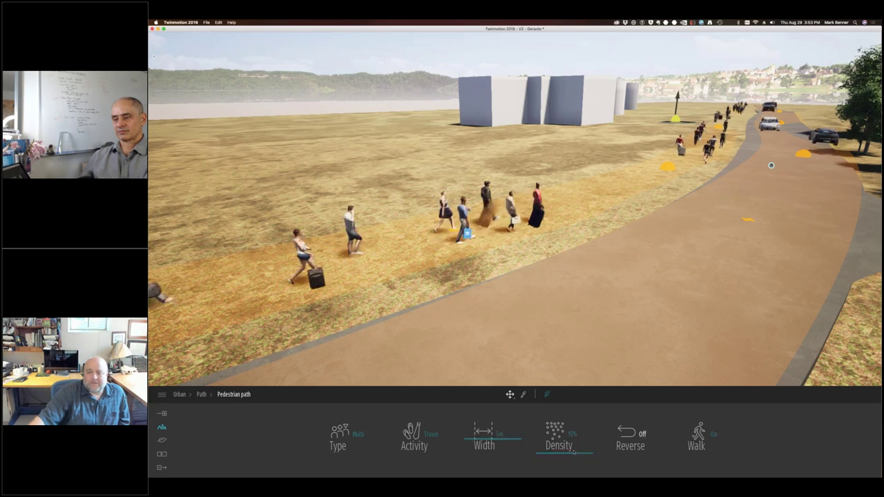
pyautogui.moveTo(573, 453); pyautogui.dragTo(573, 437)
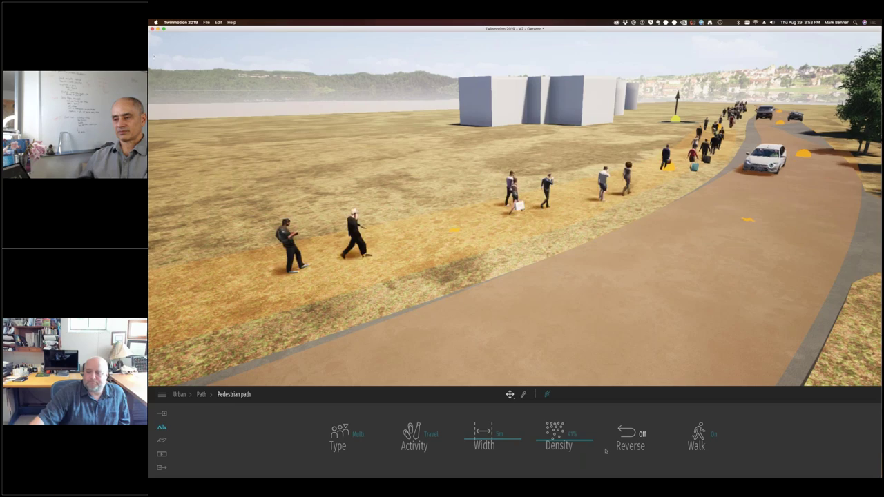
# Step: Look across the front lawn and driveway towards the house, examining the trees, their shadows and the parked cars
pyautogui.moveTo(519, 341); pyautogui.dragTo(432, 373, button='right')
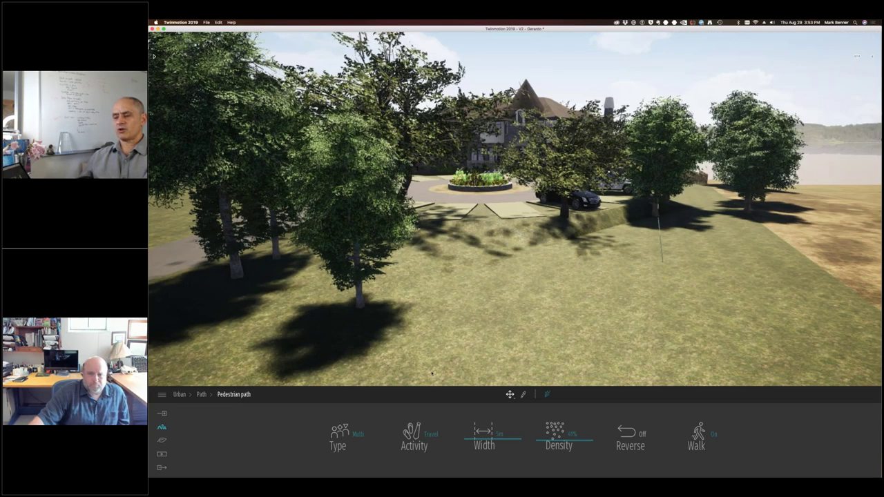
pyautogui.moveTo(432, 373); pyautogui.dragTo(381, 391, button='right')
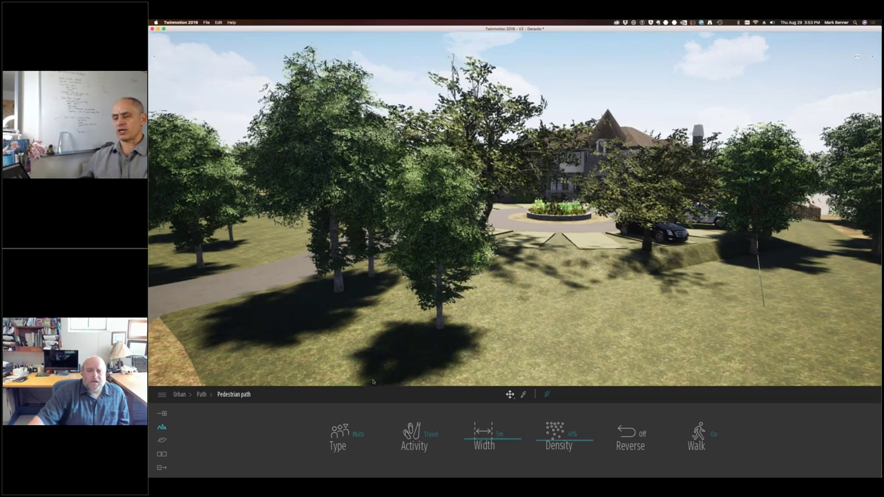
pyautogui.moveTo(387, 341); pyautogui.dragTo(375, 355, button='right')
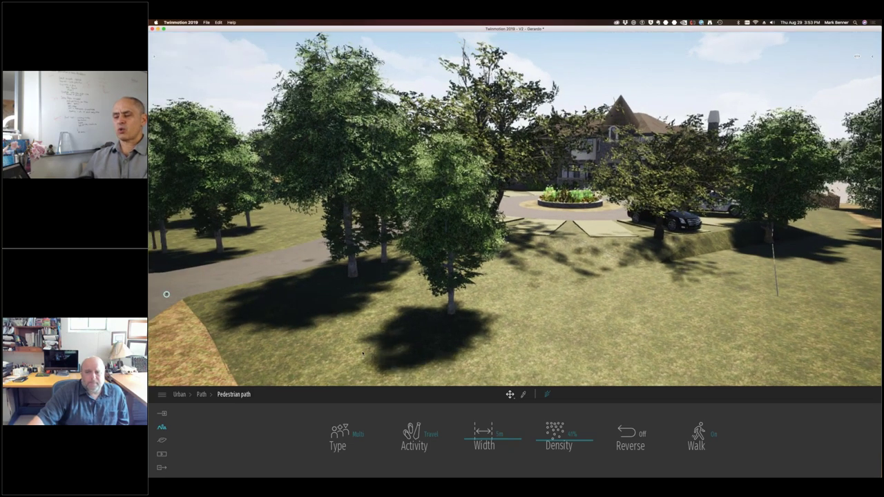
pyautogui.press('Up')
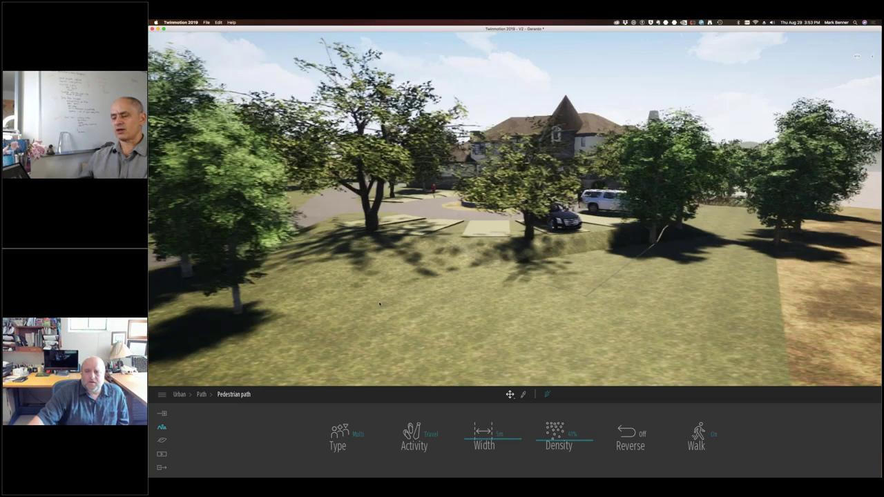
pyautogui.press('Up')
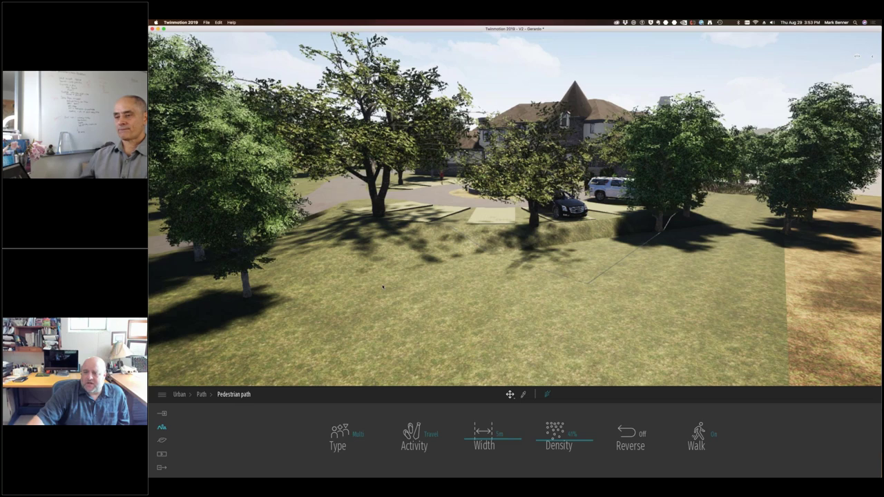
pyautogui.press('Right')
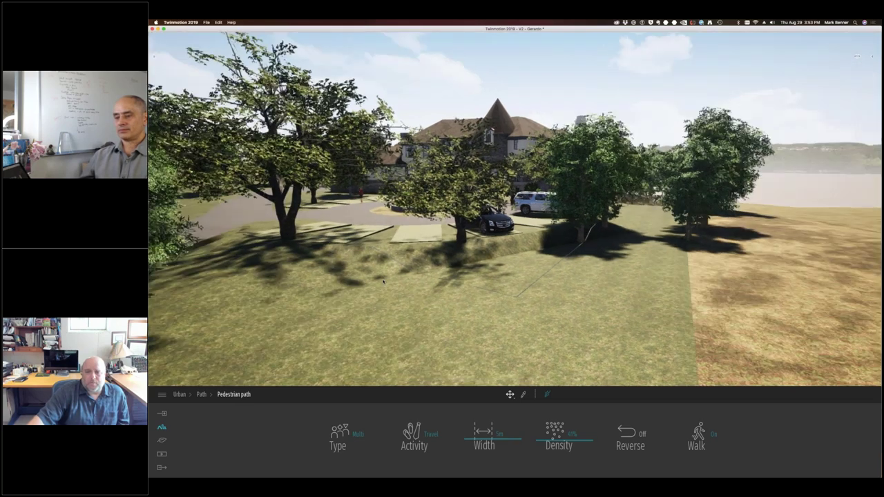
pyautogui.moveTo(383, 281); pyautogui.dragTo(371, 291, button='right')
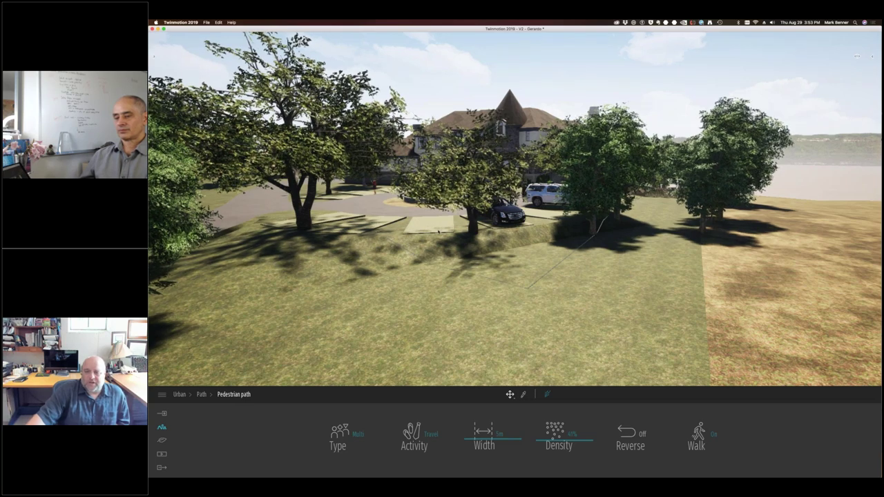
pyautogui.moveTo(449, 238); pyautogui.dragTo(242, 242, button='middle')
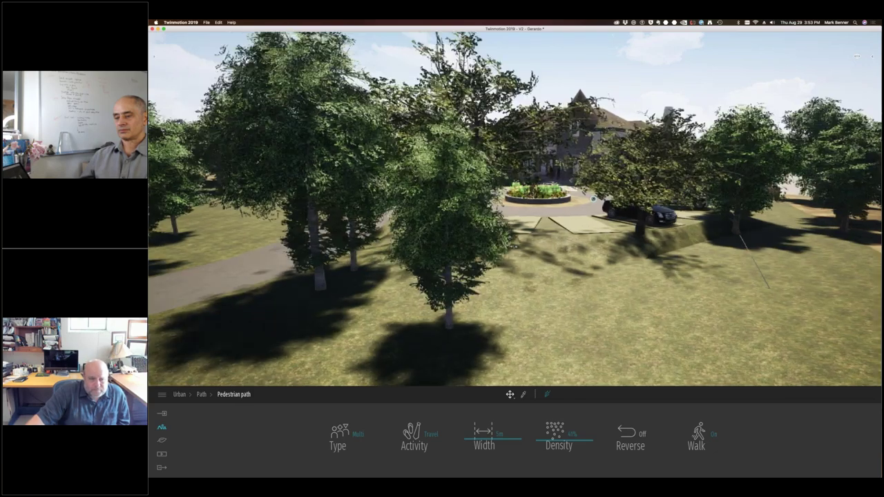
pyautogui.moveTo(513, 246); pyautogui.dragTo(294, 266, button='middle')
pyautogui.moveTo(321, 360); pyautogui.dragTo(693, 360, button='middle')
# Step: Select the small Carolina buckthorn beside the driveway, open the scene graph, and hide and show the tree again
pyautogui.click(400, 336)
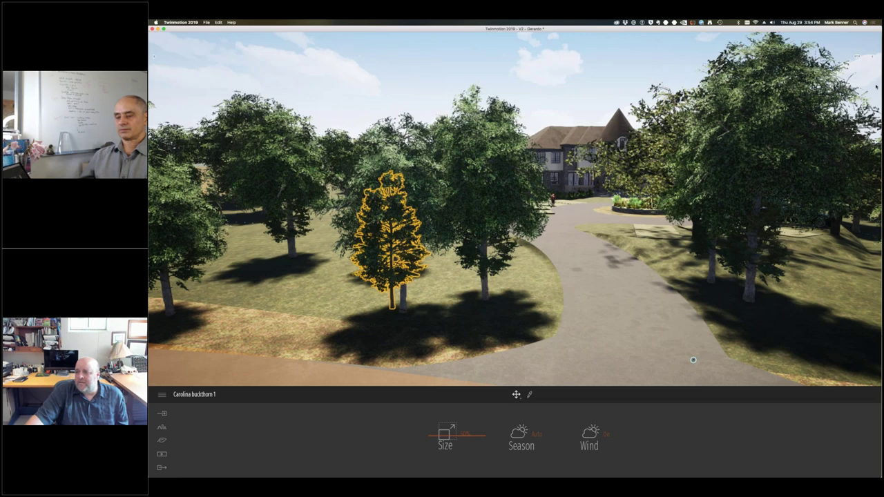
pyautogui.click(872, 56)
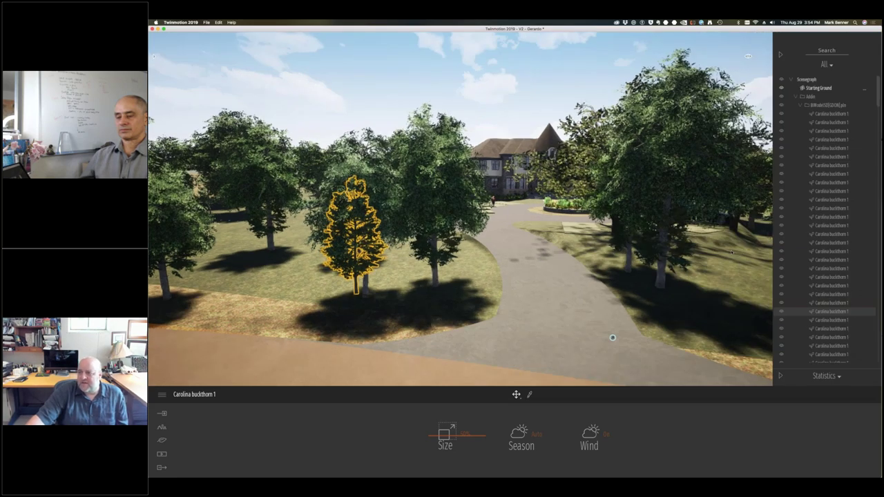
pyautogui.click(822, 105)
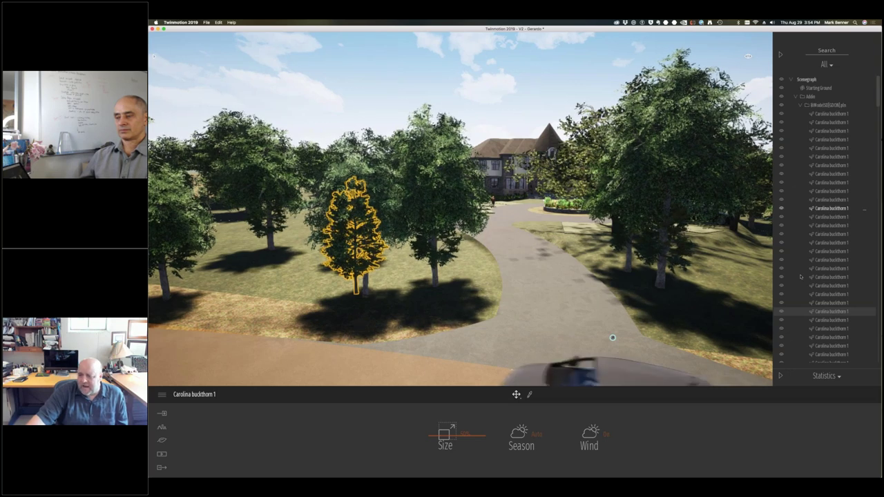
pyautogui.click(781, 312)
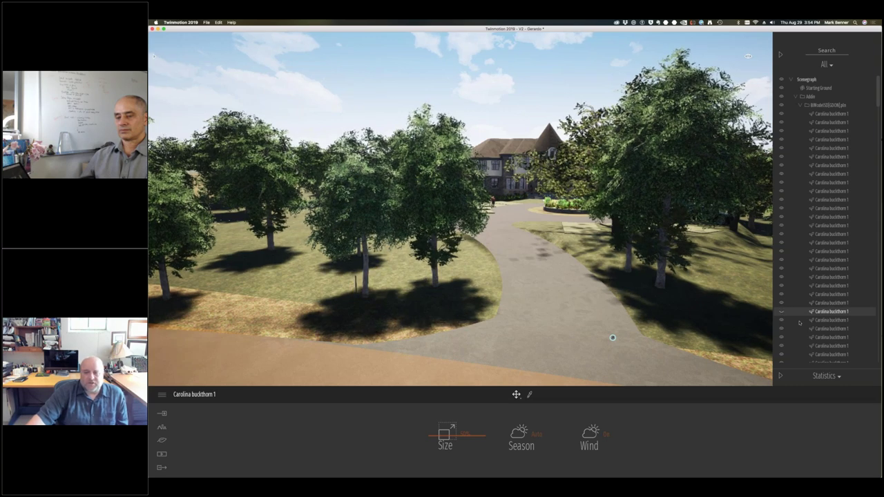
pyautogui.click(781, 312)
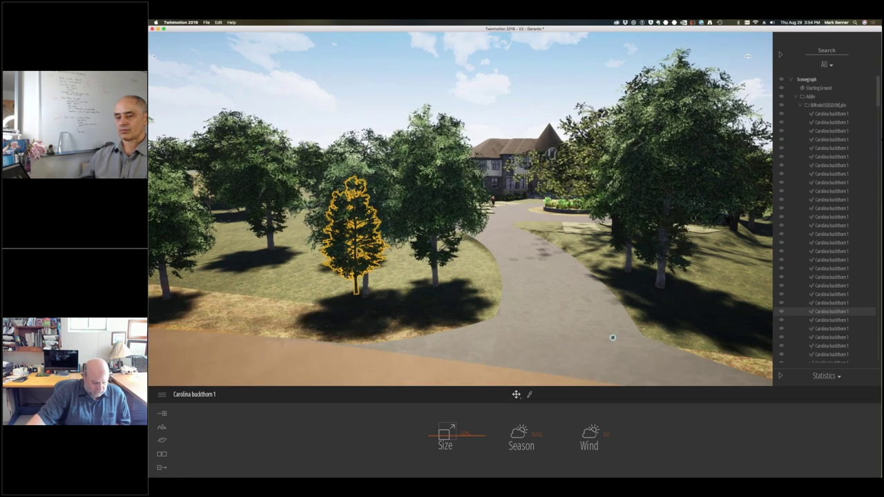
# Step: Open the Trees library for vegetation and place a Norway spruce 2 on the roadside edge of the front lawn
pyautogui.moveTo(281, 285); pyautogui.dragTo(346, 275, button='right')
pyautogui.moveTo(547, 337); pyautogui.dragTo(368, 293)
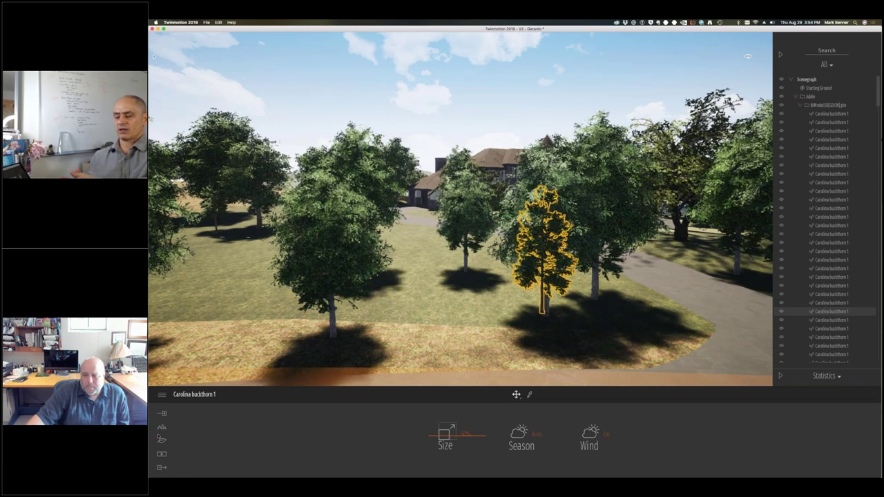
pyautogui.click(163, 441)
pyautogui.click(600, 432)
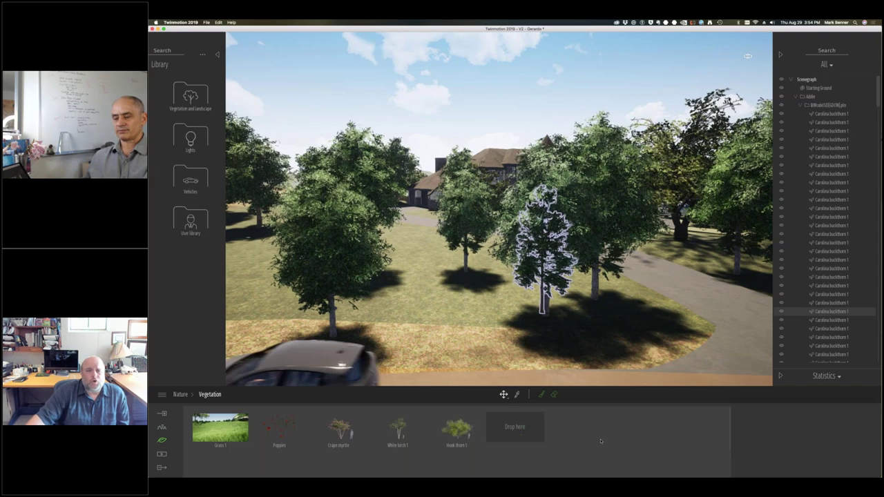
pyautogui.click(189, 217)
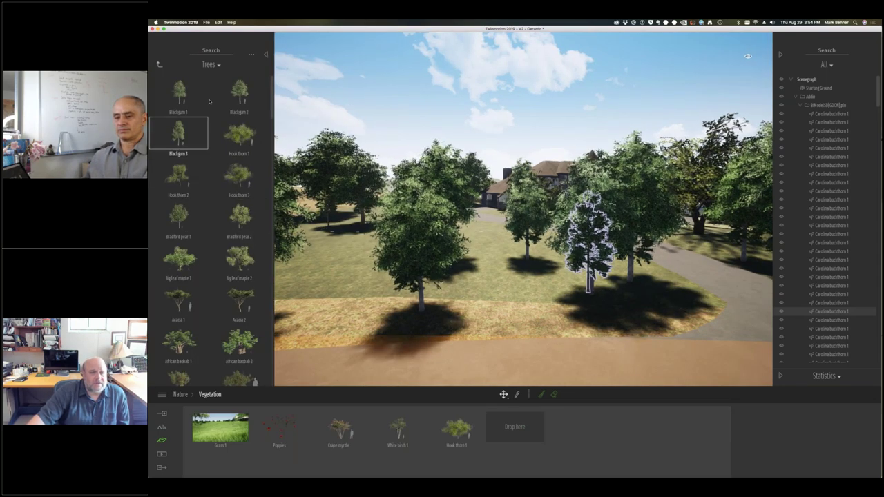
pyautogui.moveTo(273, 97); pyautogui.dragTo(341, 270)
pyautogui.scroll(-3, 244, 286)
pyautogui.moveTo(348, 301)
pyautogui.mouseDown()
pyautogui.moveTo(506, 278)
pyautogui.moveTo(336, 304)
pyautogui.mouseUp()
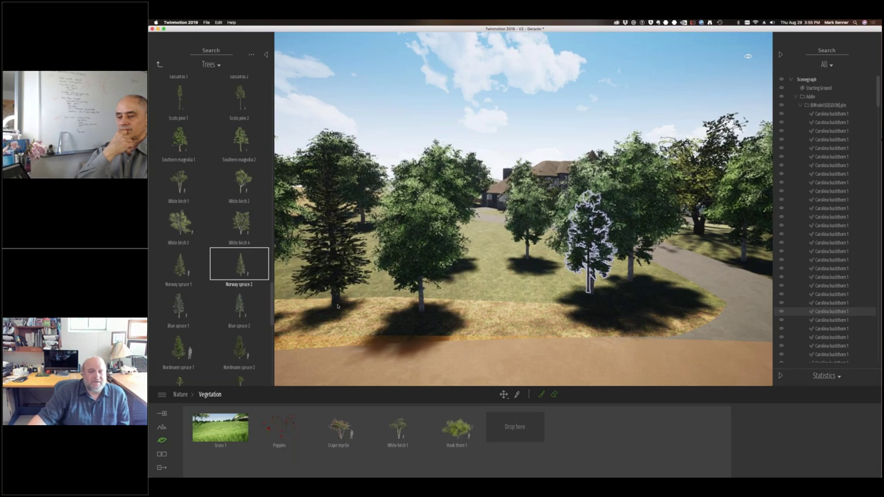
pyautogui.click(335, 297)
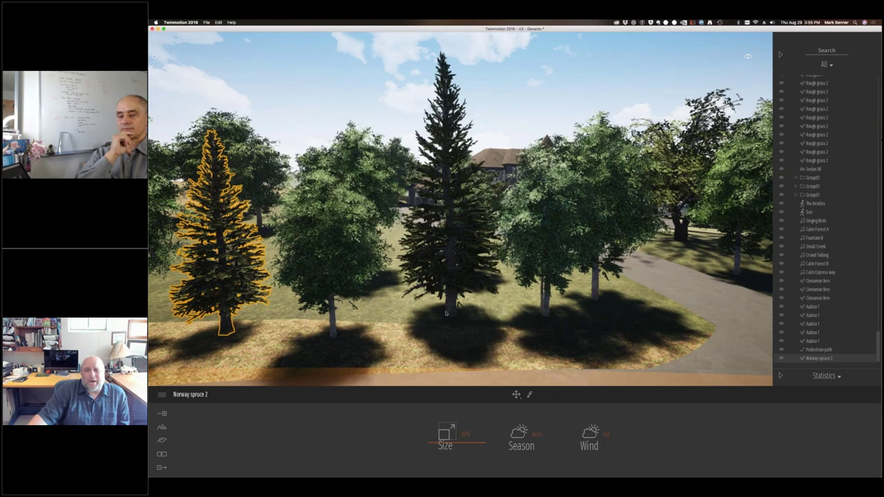
# Step: Place a second Norway spruce 2 on the grass across the driveway and end the tree placement
pyautogui.moveTo(447, 313); pyautogui.dragTo(542, 235)
pyautogui.moveTo(543, 235); pyautogui.dragTo(643, 245, button='right')
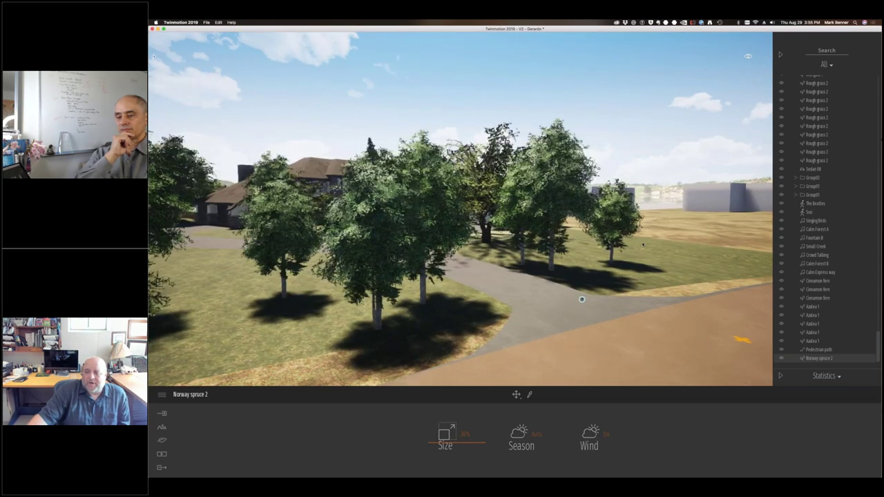
pyautogui.click(708, 247)
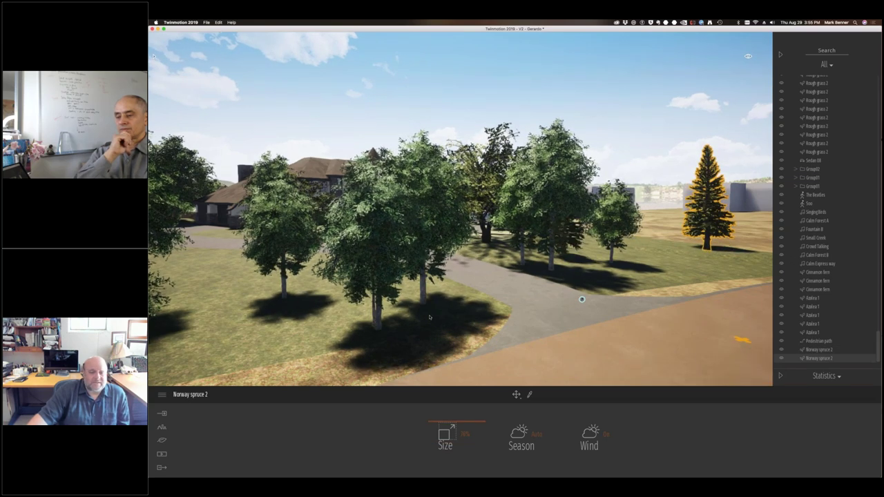
pyautogui.click(162, 440)
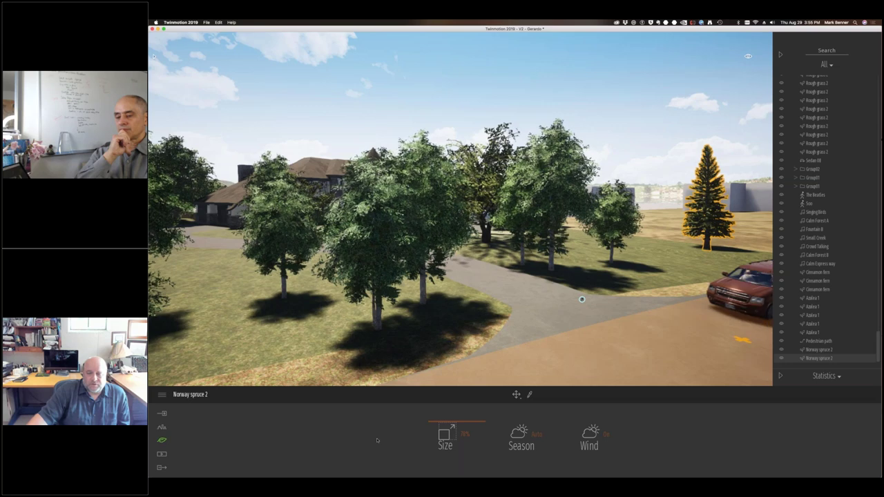
pyautogui.press('Escape')
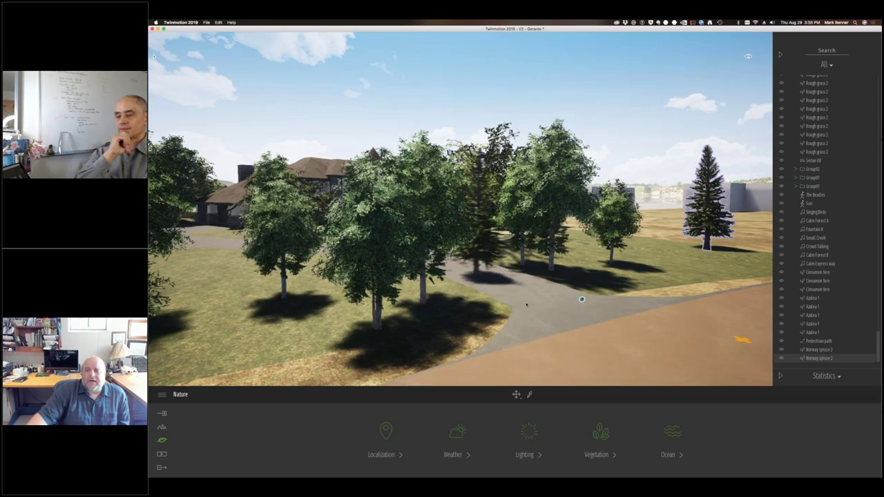
# Step: View the open field beside the house from above and choose Crape myrtle, White birch 1 and Hook thorn 1 together for vegetation painting
pyautogui.click(612, 453)
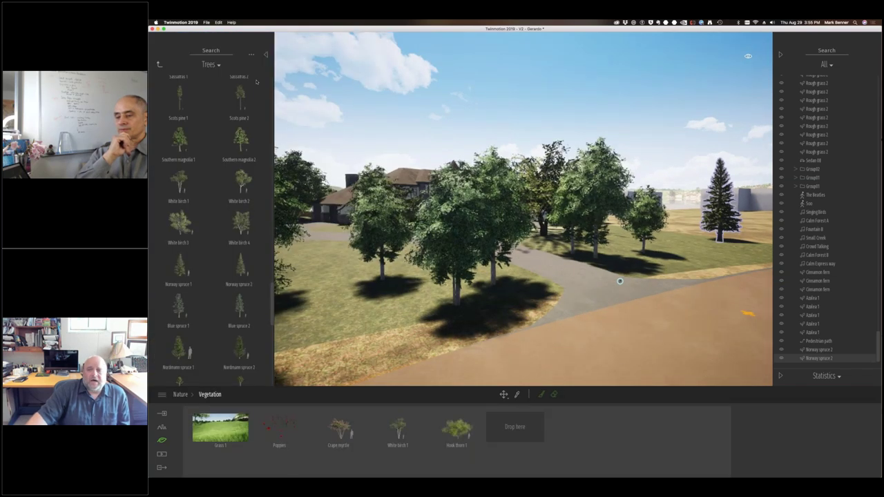
pyautogui.moveTo(416, 88); pyautogui.dragTo(475, 165, button='right')
pyautogui.press('e')
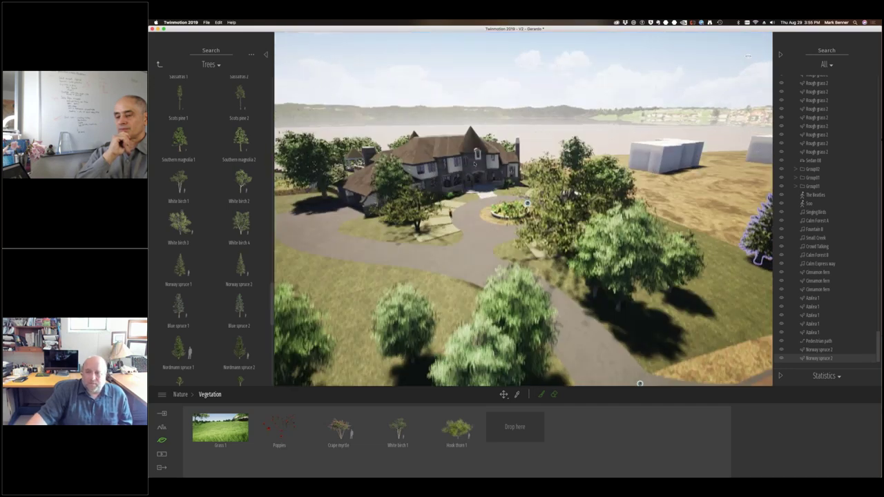
pyautogui.press('e')
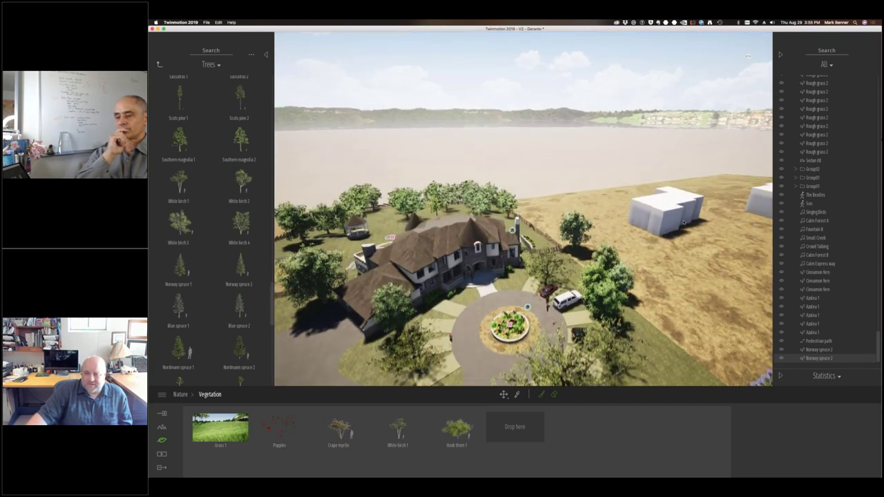
pyautogui.press('e')
pyautogui.moveTo(684, 223); pyautogui.dragTo(397, 231, button='right')
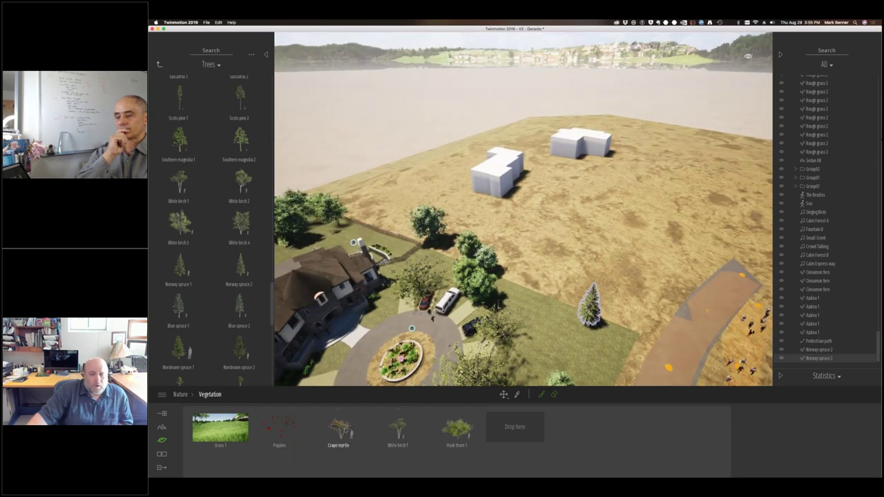
pyautogui.click(346, 430)
pyautogui.click(424, 430)
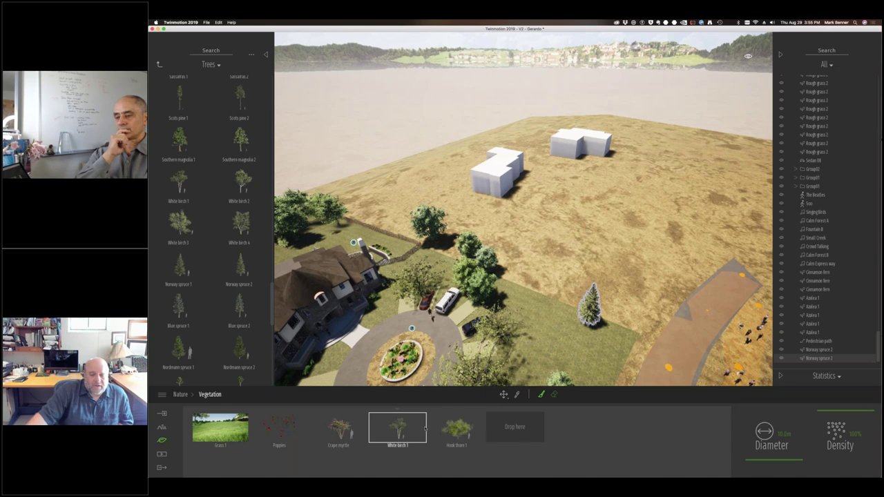
pyautogui.keyDown('super'); pyautogui.click(345, 429); pyautogui.keyUp('super')
pyautogui.keyDown('super'); pyautogui.click(450, 430); pyautogui.keyUp('super')
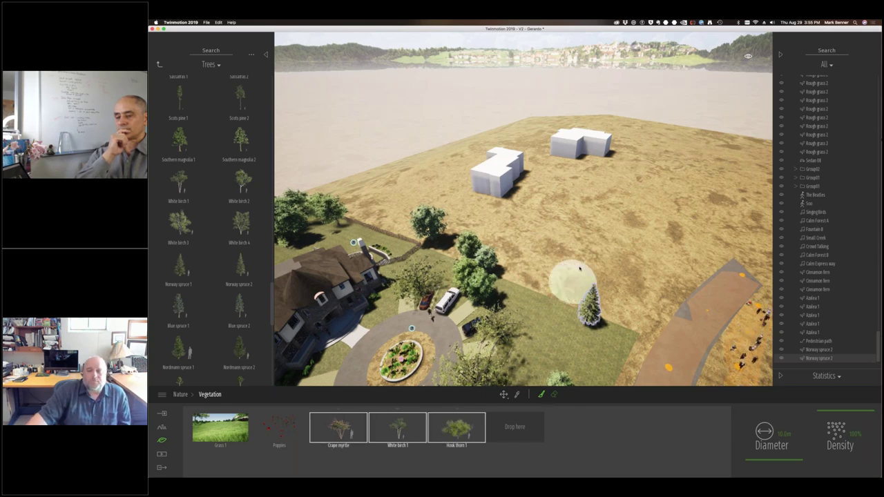
# Step: Paint bands of the chosen trees around the white block buildings and across the open field, finishing by leaving paint mode
pyautogui.moveTo(473, 150)
pyautogui.mouseDown()
pyautogui.moveTo(483, 142)
pyautogui.moveTo(525, 148)
pyautogui.moveTo(552, 180)
pyautogui.moveTo(621, 212)
pyautogui.moveTo(666, 172)
pyautogui.moveTo(725, 221)
pyautogui.moveTo(622, 241)
pyautogui.moveTo(521, 235)
pyautogui.mouseUp()
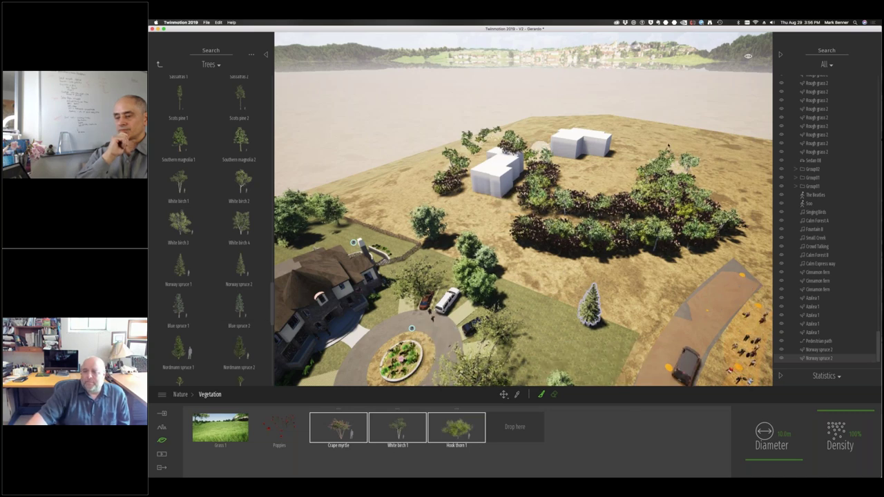
pyautogui.moveTo(669, 149); pyautogui.dragTo(750, 176)
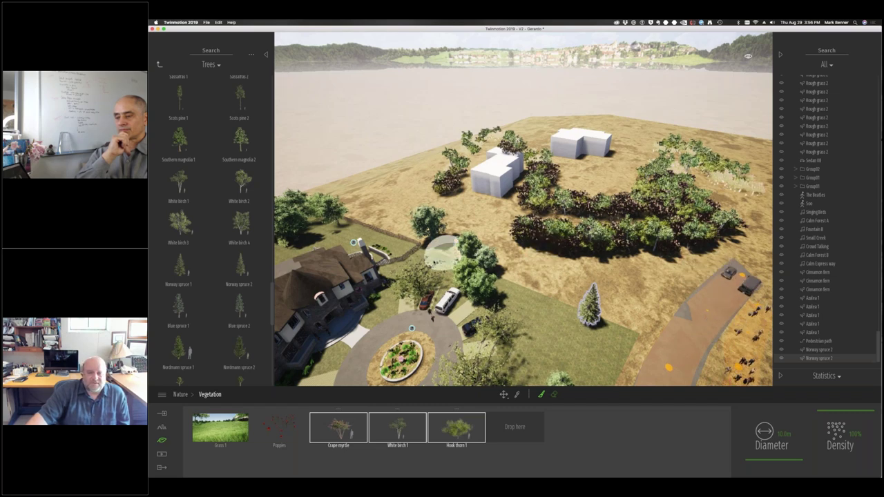
pyautogui.scroll(-5, 432, 261)
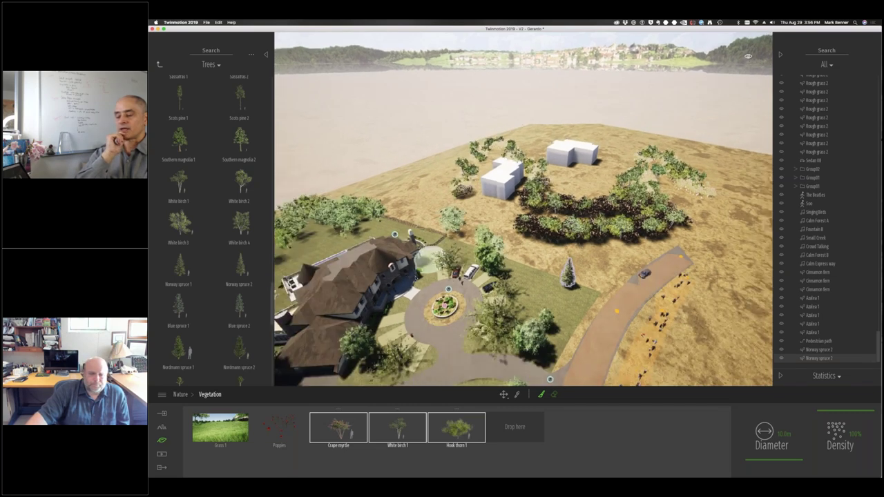
pyautogui.moveTo(414, 277)
pyautogui.mouseDown(button='right')
pyautogui.moveTo(424, 281)
pyautogui.moveTo(419, 275)
pyautogui.mouseUp(button='right')
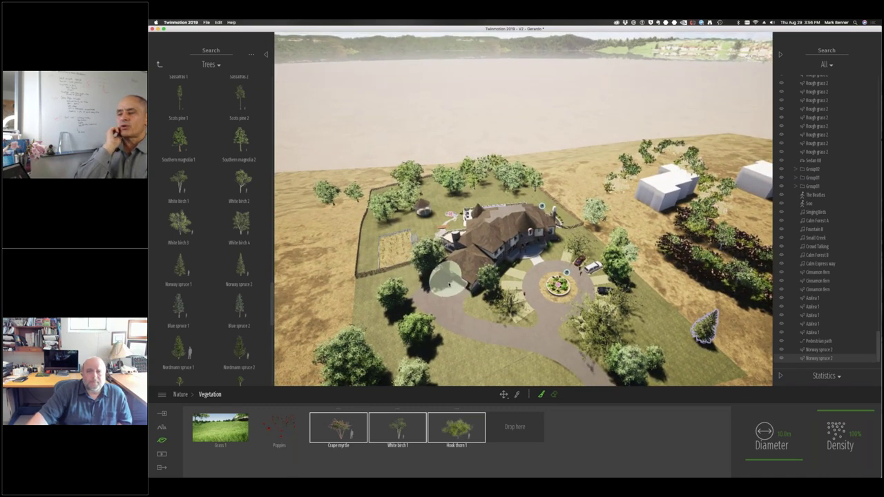
pyautogui.moveTo(435, 188); pyautogui.dragTo(452, 202, button='right')
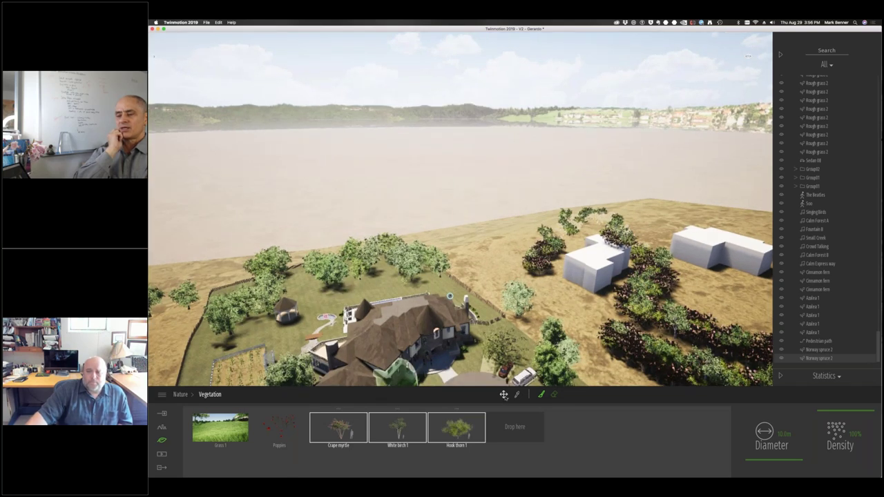
pyautogui.click(504, 394)
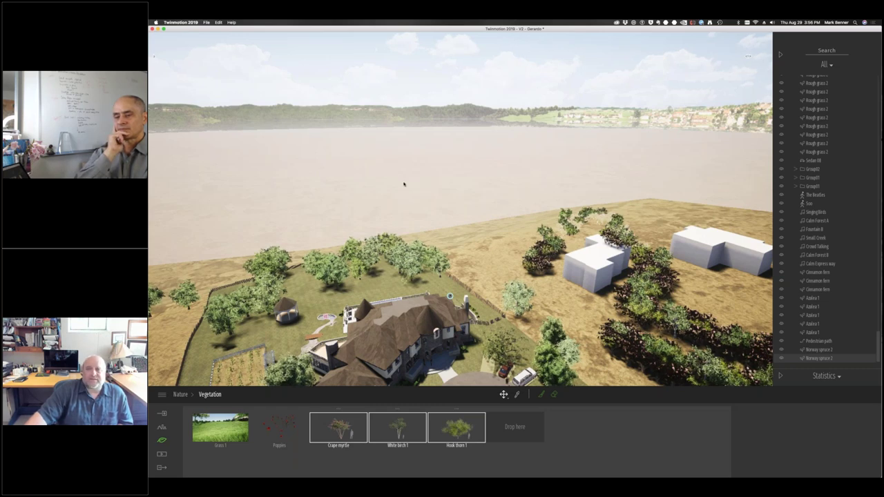
# Step: Set the scene's background picture to European city and rotate the background along the horizon
pyautogui.moveTo(396, 147); pyautogui.dragTo(276, 241, button='right')
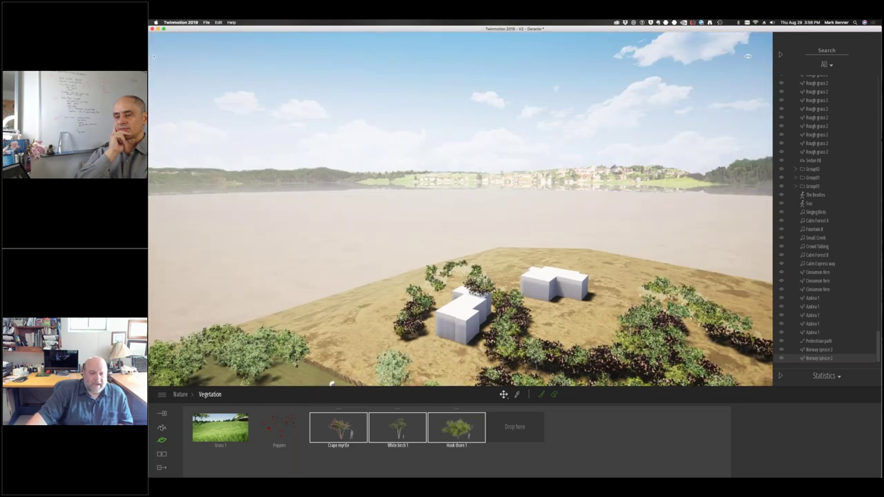
pyautogui.click(162, 428)
pyautogui.click(385, 442)
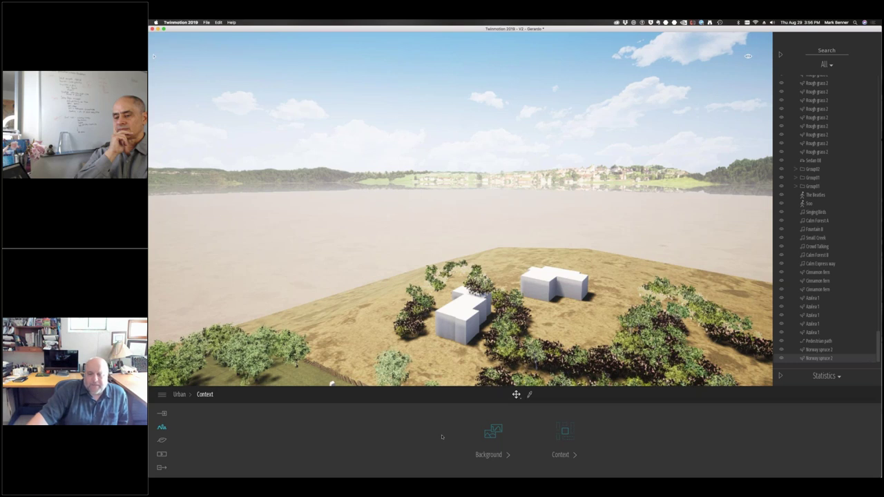
pyautogui.click(495, 434)
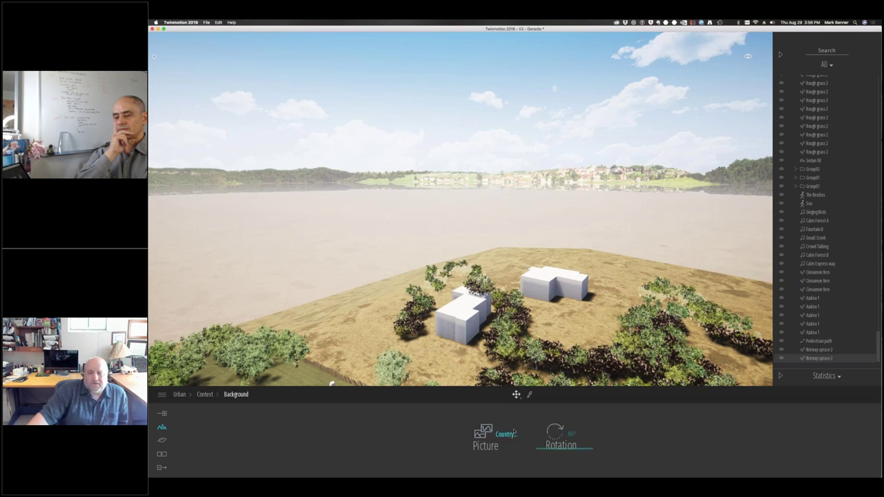
pyautogui.click(515, 432)
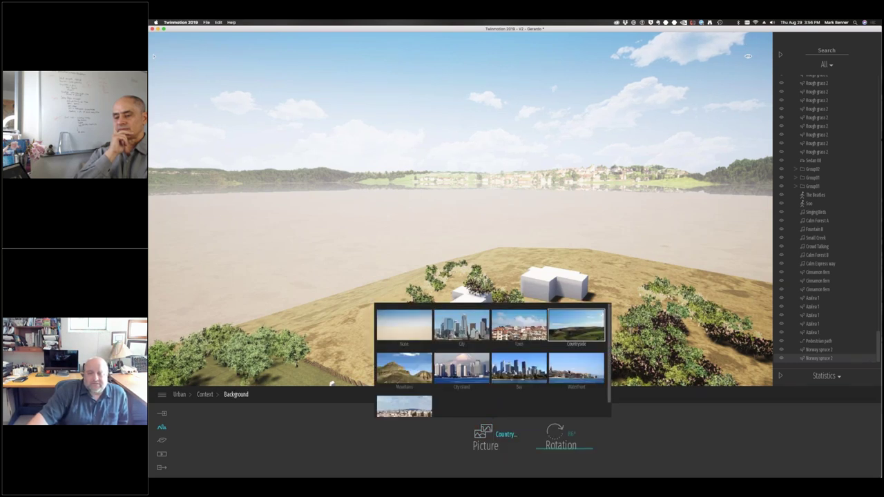
pyautogui.scroll(-1, 546, 374)
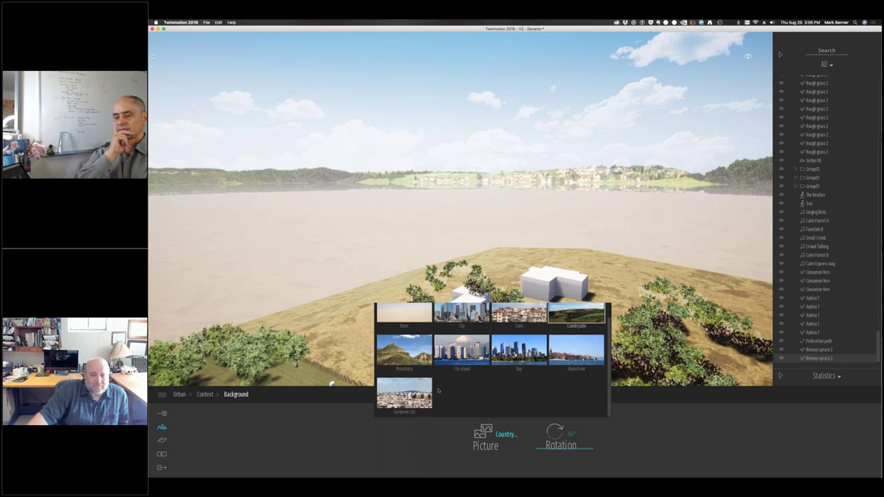
pyautogui.click(405, 394)
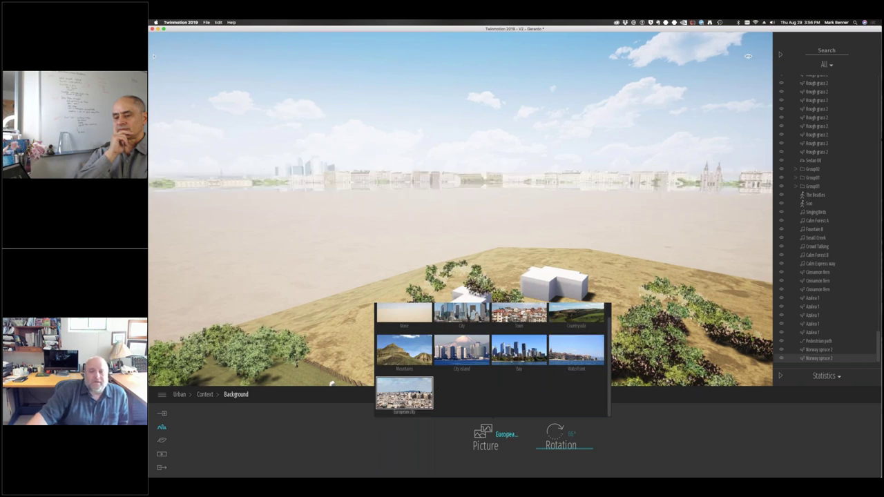
pyautogui.click(363, 203)
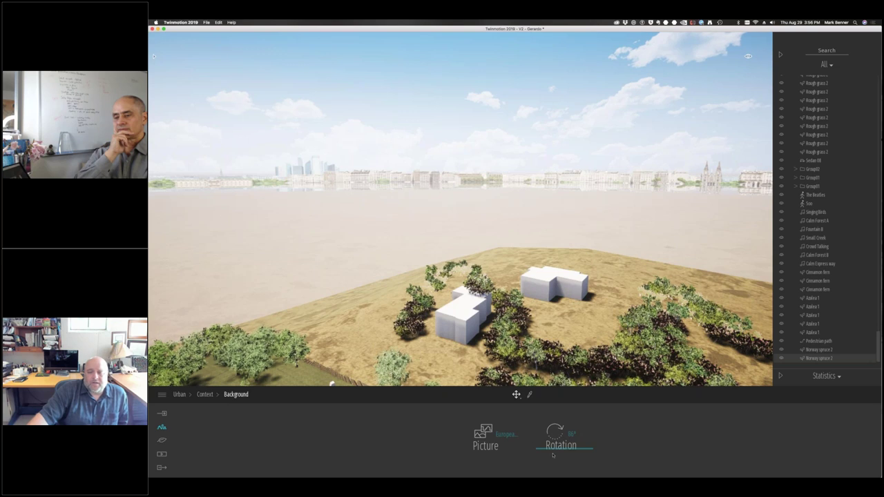
pyautogui.moveTo(552, 451); pyautogui.dragTo(551, 441)
# Step: Try the Mountains and None background pictures, settle on Waterfront, and look at it beyond the house
pyautogui.click(497, 437)
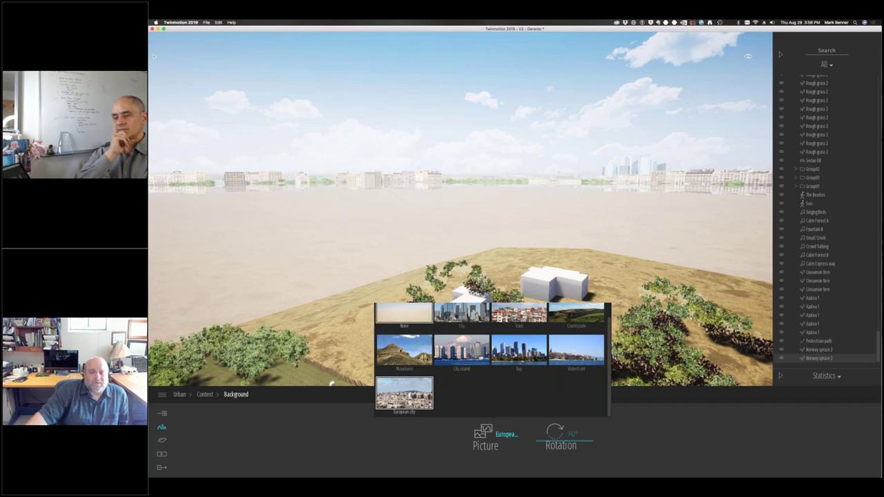
pyautogui.click(405, 350)
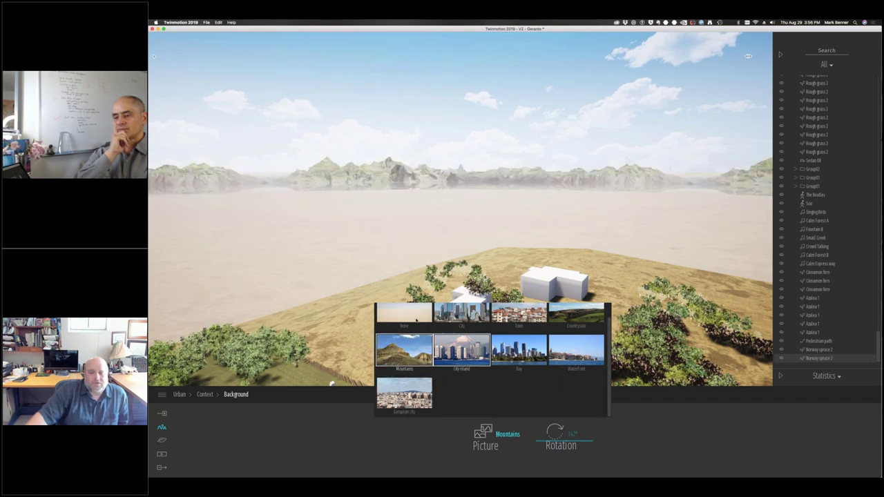
pyautogui.click(413, 318)
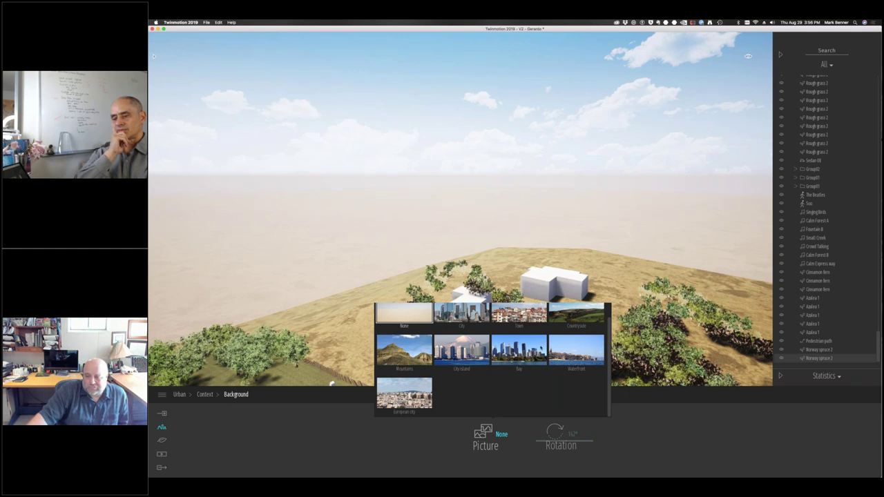
pyautogui.click(579, 352)
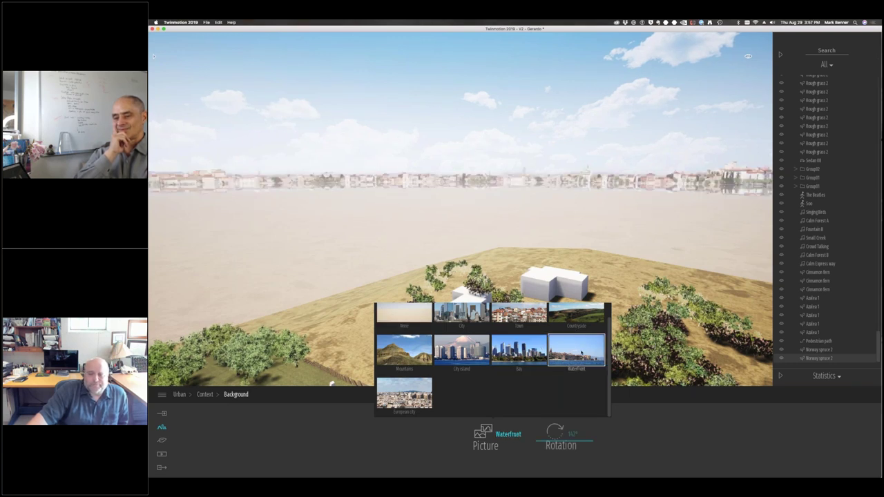
pyautogui.click(523, 188)
pyautogui.moveTo(463, 203); pyautogui.dragTo(460, 203, button='right')
pyautogui.moveTo(460, 203); pyautogui.dragTo(340, 206)
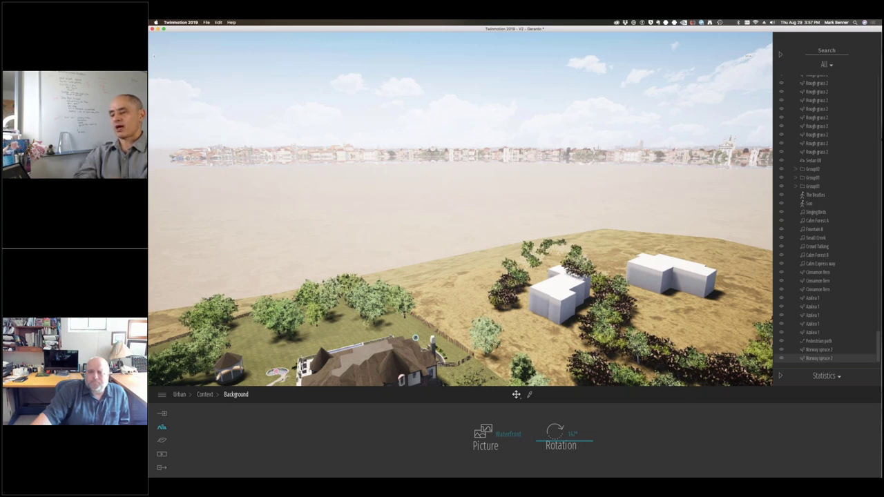
# Step: Switch to ARCHICAD, synchronize the house model with Twinmotion, and return to Twinmotion
pyautogui.press('super+Tab')
pyautogui.press('super+Tab')
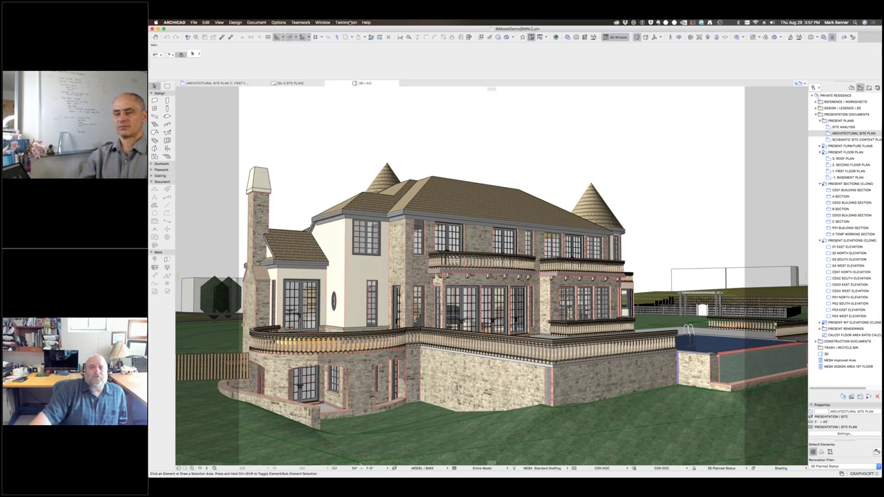
pyautogui.click(348, 22)
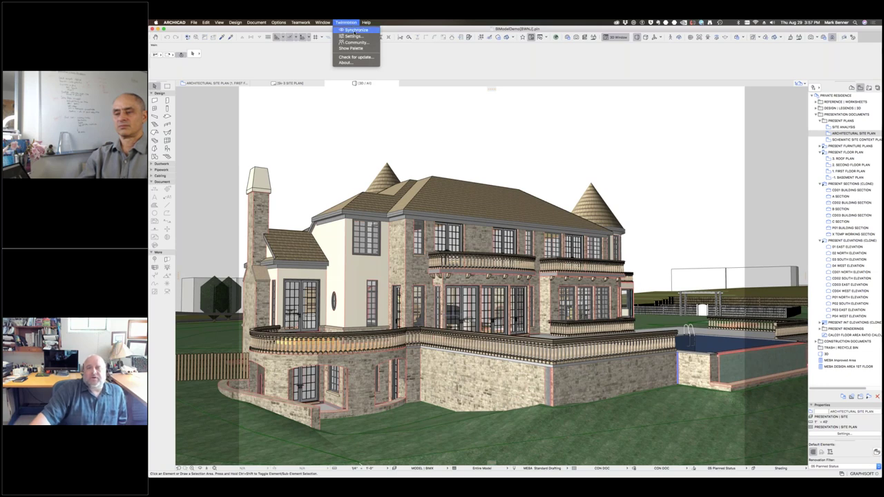
pyautogui.click(352, 28)
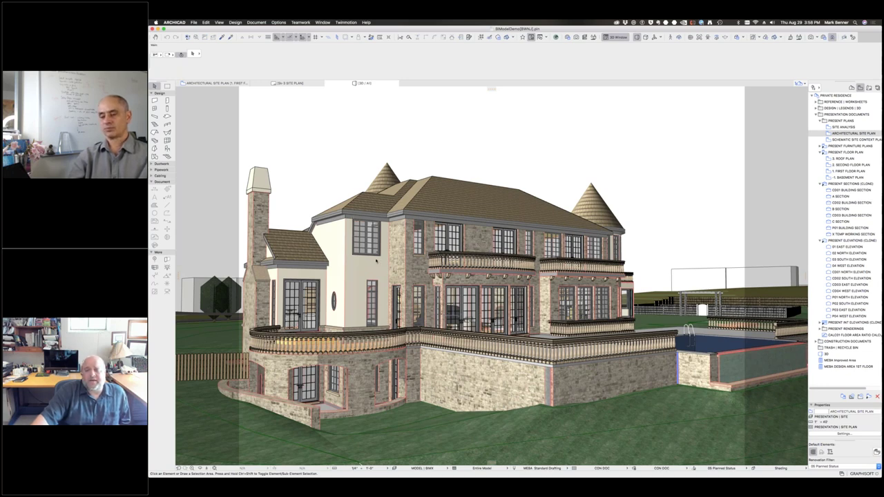
pyautogui.press('super+Tab')
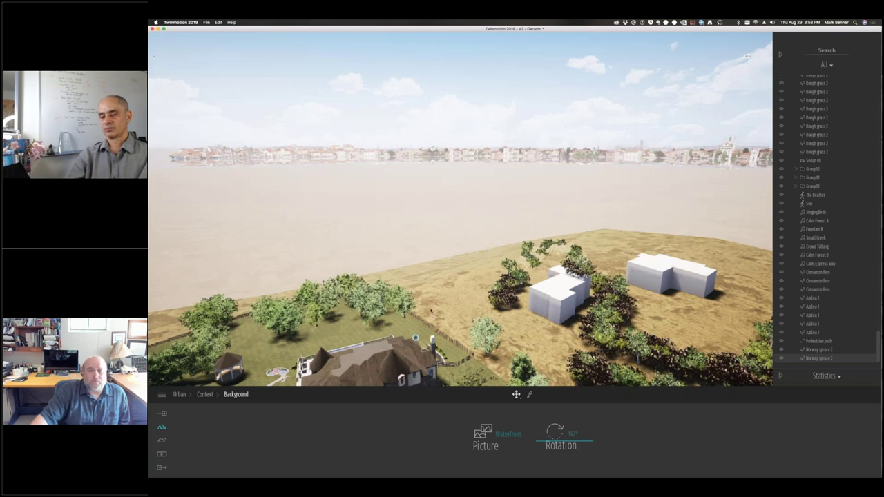
# Step: Select the cedar shake roof of the house from an aerial viewpoint above the front entrance
pyautogui.moveTo(374, 263); pyautogui.dragTo(487, 311, button='right')
pyautogui.scroll(3, 487, 355)
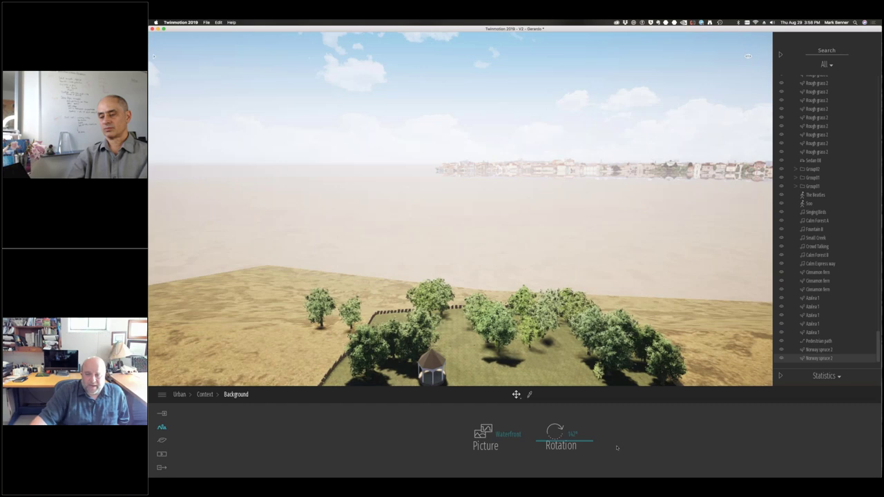
pyautogui.moveTo(461, 201); pyautogui.dragTo(589, 298, button='right')
pyautogui.press('e')
pyautogui.moveTo(495, 215); pyautogui.dragTo(500, 265, button='right')
pyautogui.press('d')
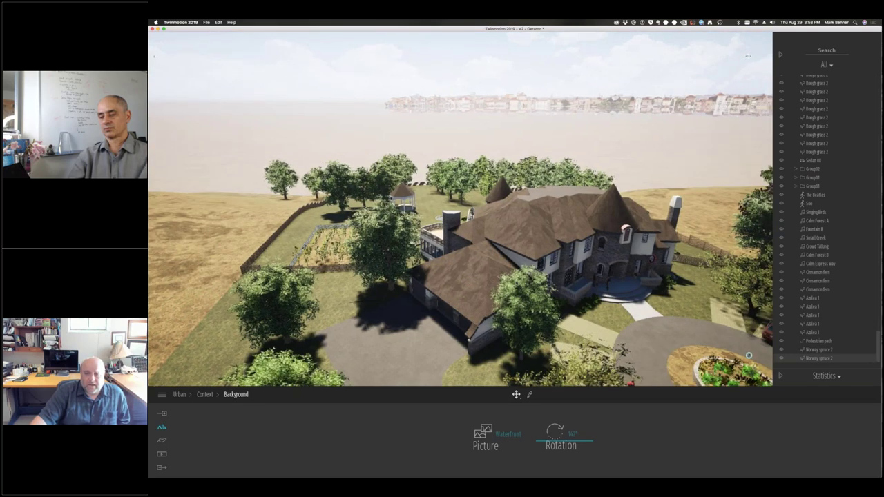
pyautogui.press('w')
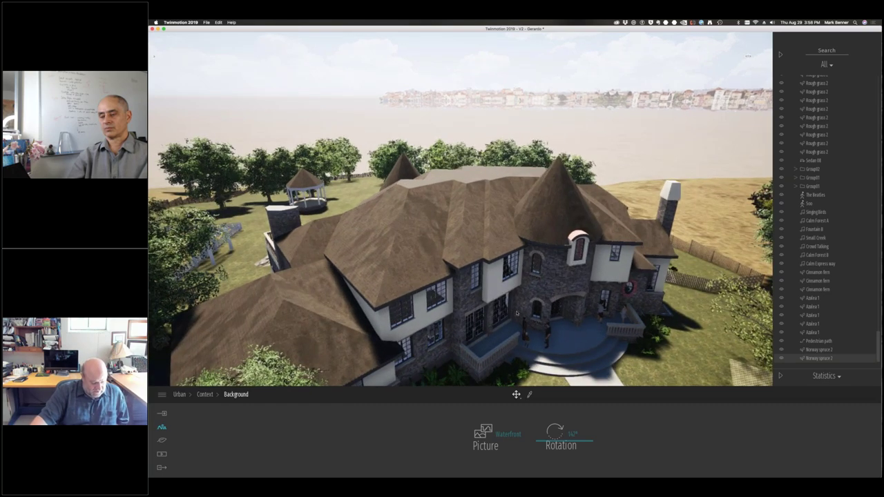
pyautogui.press('q')
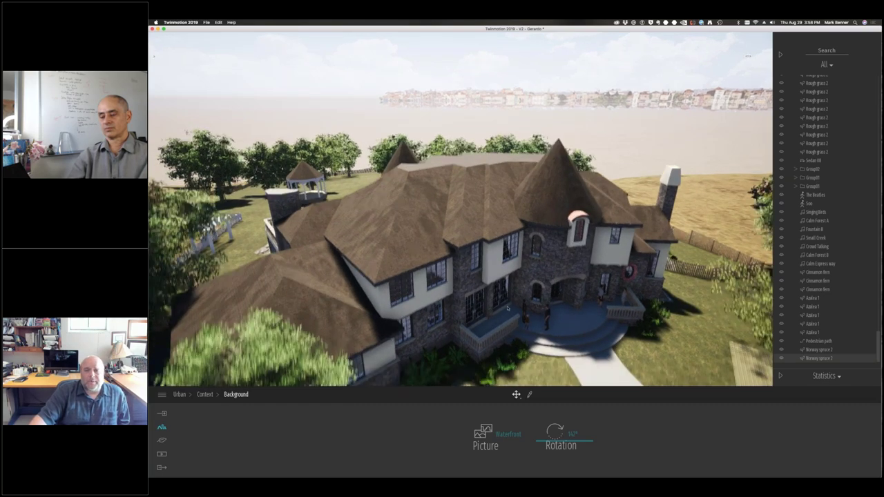
pyautogui.click(429, 139)
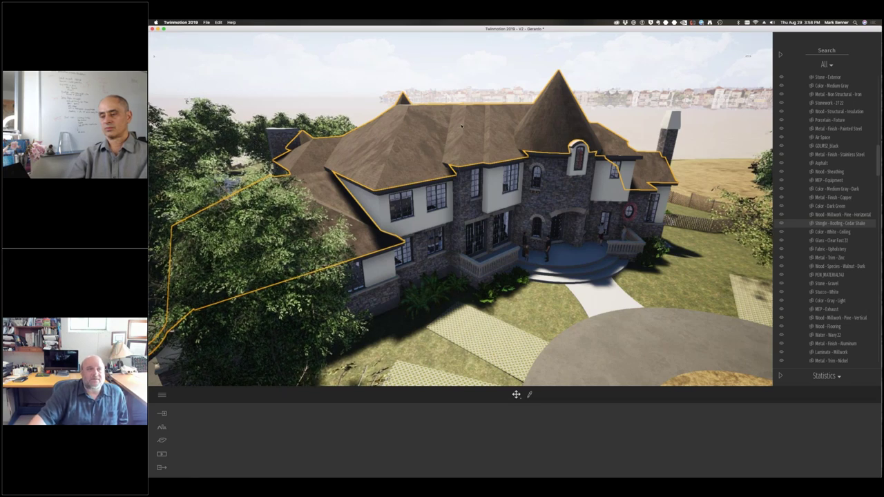
# Step: Apply the library material Roof covering 05 to the selected house roof
pyautogui.click(154, 56)
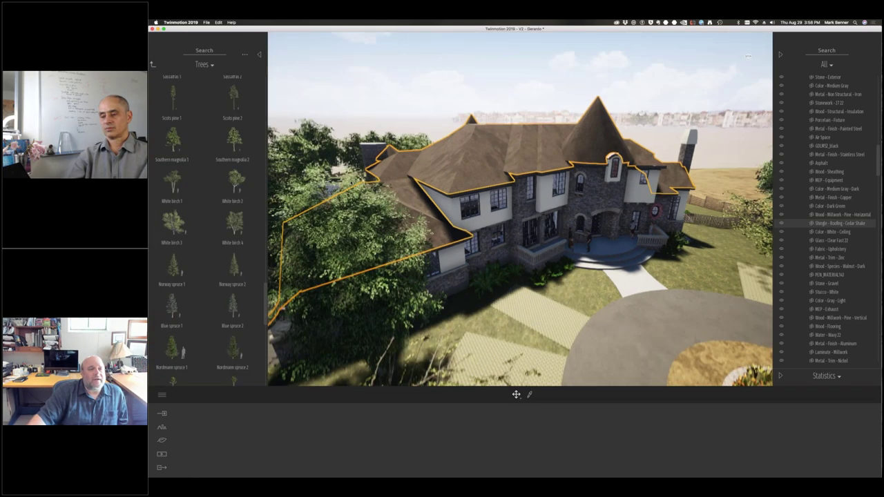
pyautogui.click(160, 64)
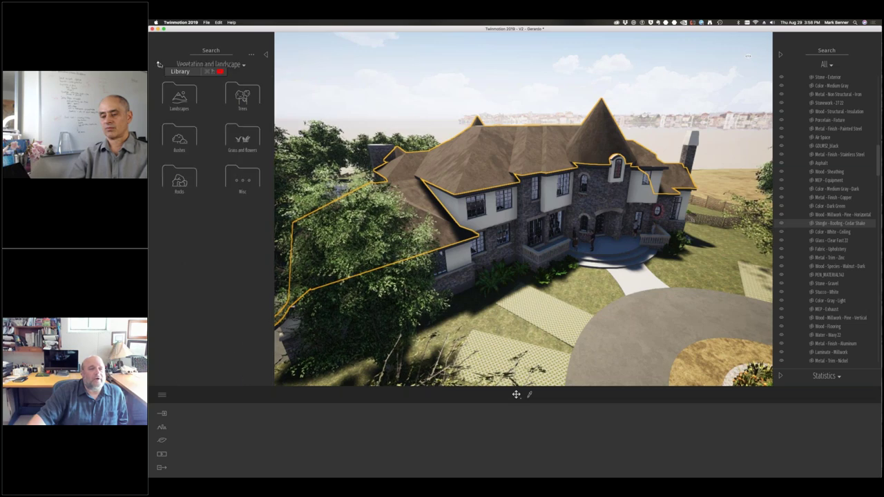
pyautogui.click(160, 65)
pyautogui.click(179, 95)
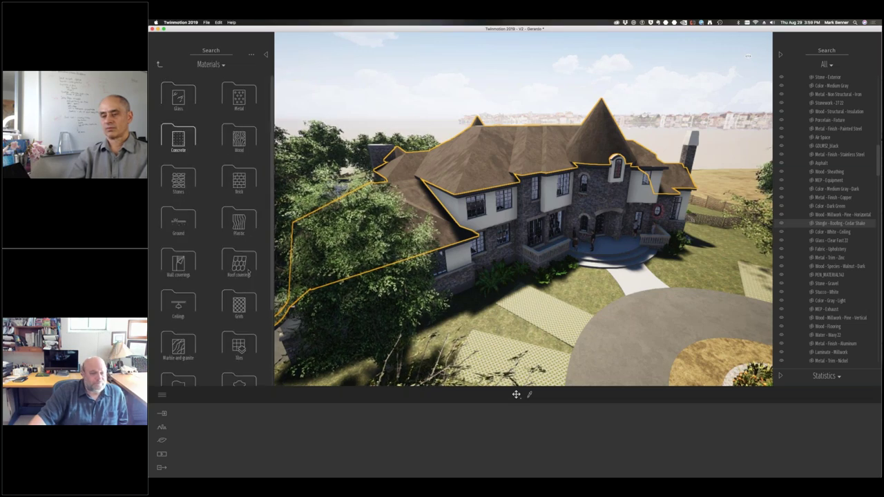
pyautogui.click(248, 272)
pyautogui.moveTo(262, 270)
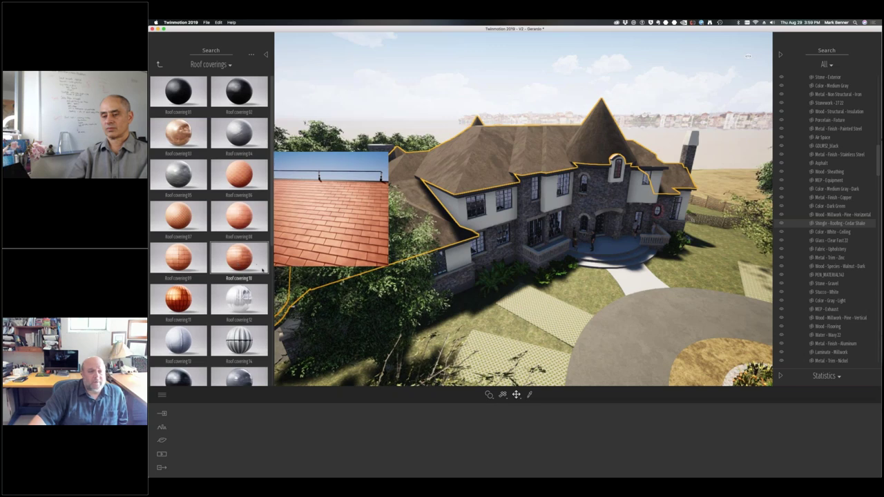
pyautogui.moveTo(178, 175)
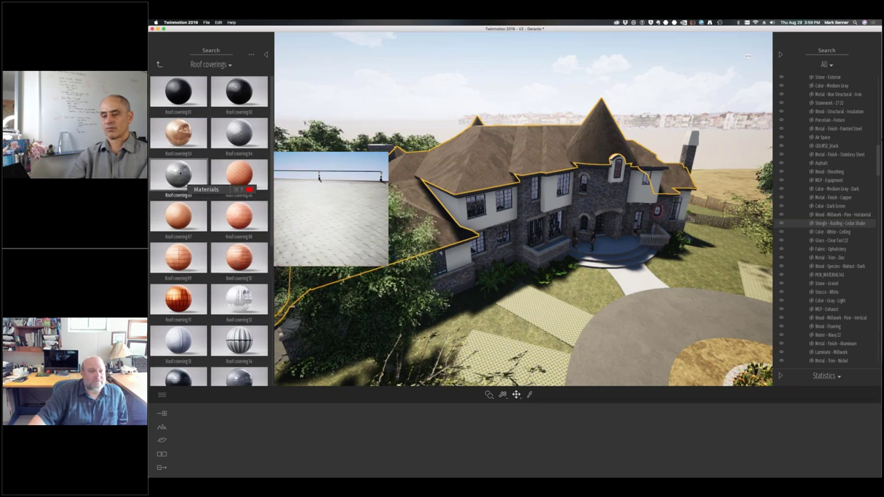
pyautogui.moveTo(178, 174); pyautogui.dragTo(414, 234)
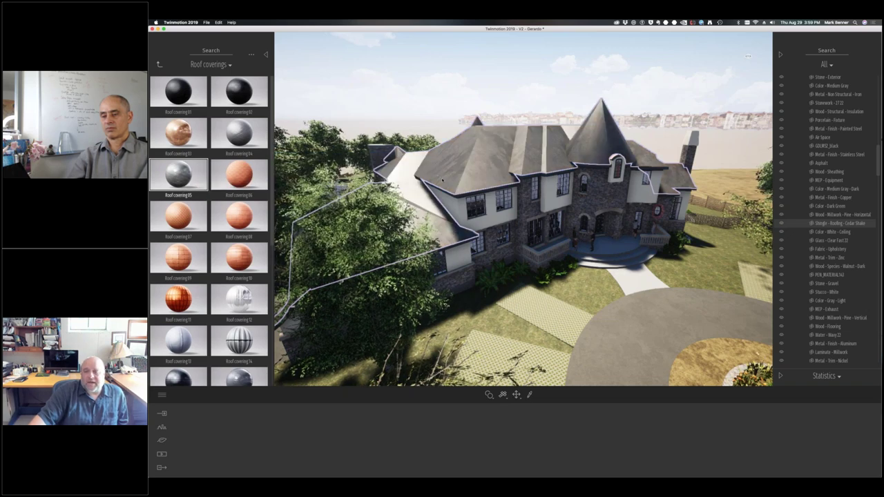
# Step: Increase the texture scale of the roof's Roof covering 05 material
pyautogui.moveTo(442, 179); pyautogui.dragTo(442, 181)
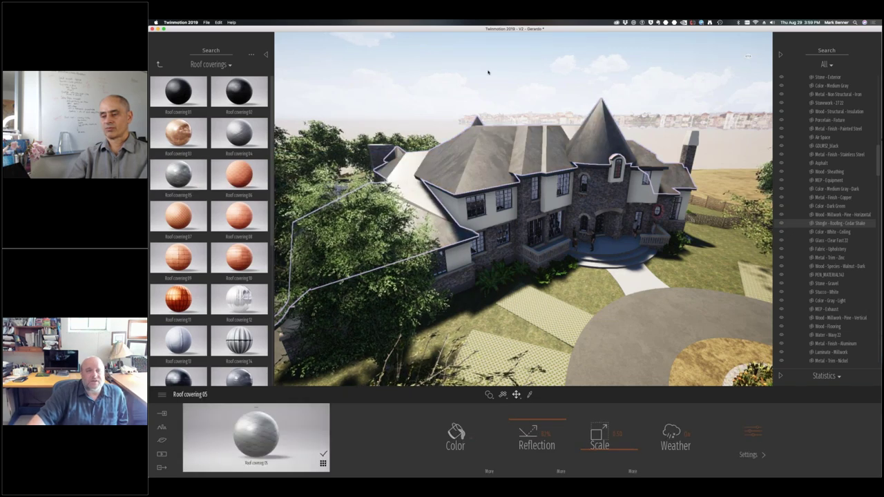
pyautogui.click(266, 56)
pyautogui.moveTo(608, 449); pyautogui.dragTo(600, 427)
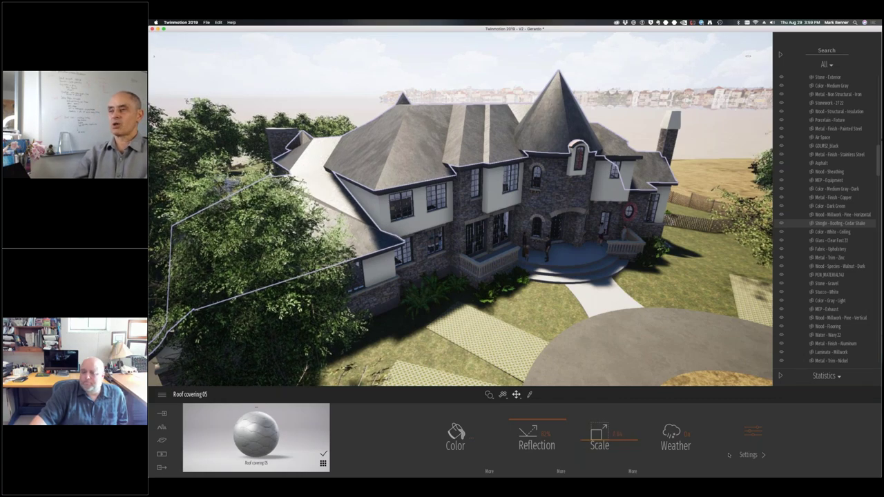
pyautogui.moveTo(487, 238); pyautogui.dragTo(507, 244, button='right')
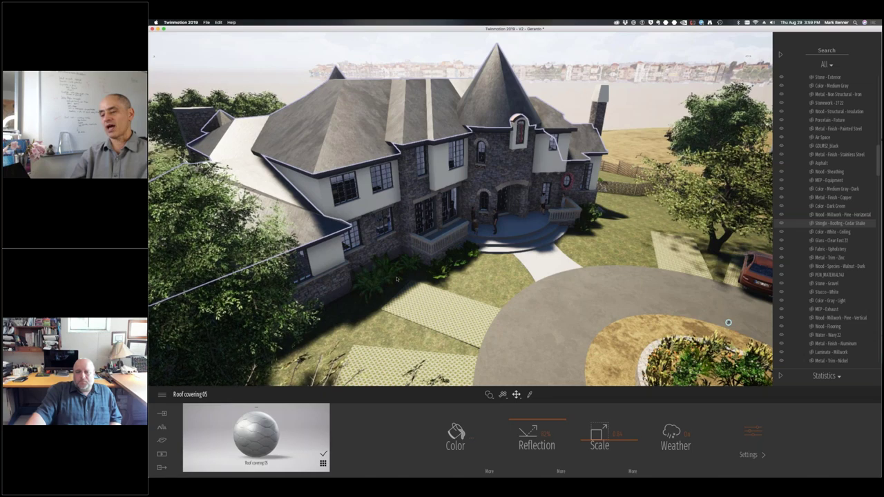
# Step: Look through the speed and view-mode options, and change the day time so sunlight falls on the front facade
pyautogui.moveTo(728, 323); pyautogui.dragTo(693, 305)
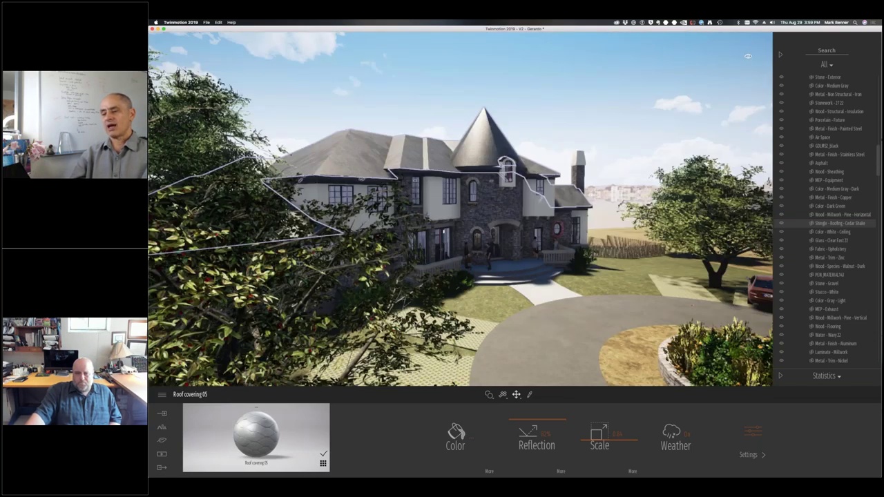
pyautogui.scroll(3, 408, 367)
pyautogui.moveTo(408, 367); pyautogui.dragTo(341, 367, button='middle')
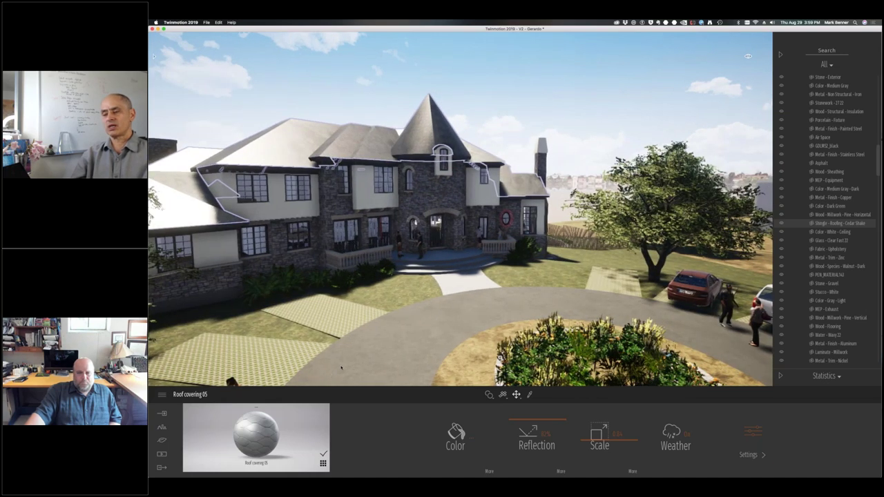
pyautogui.press('Right')
pyautogui.press('Left')
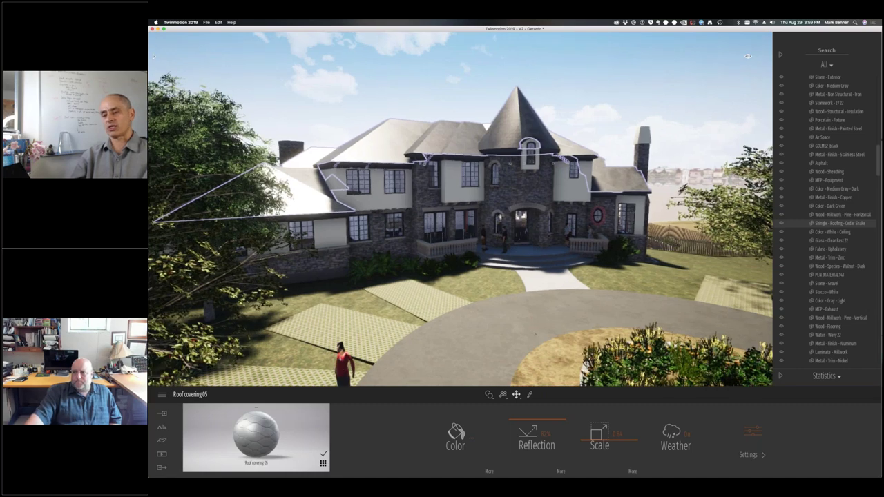
pyautogui.click(781, 55)
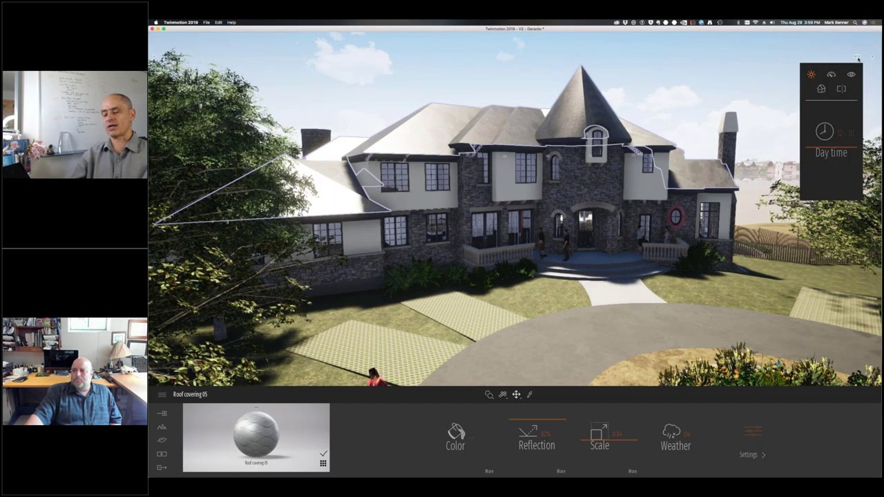
pyautogui.click(832, 74)
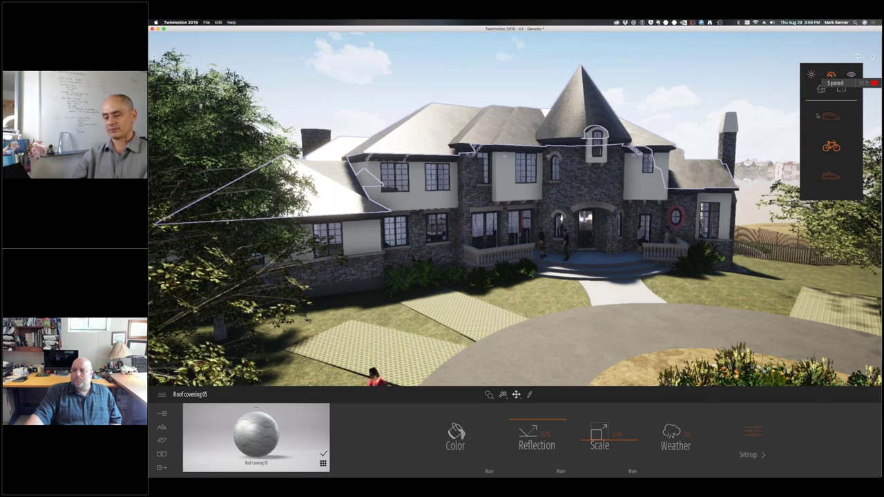
pyautogui.click(851, 75)
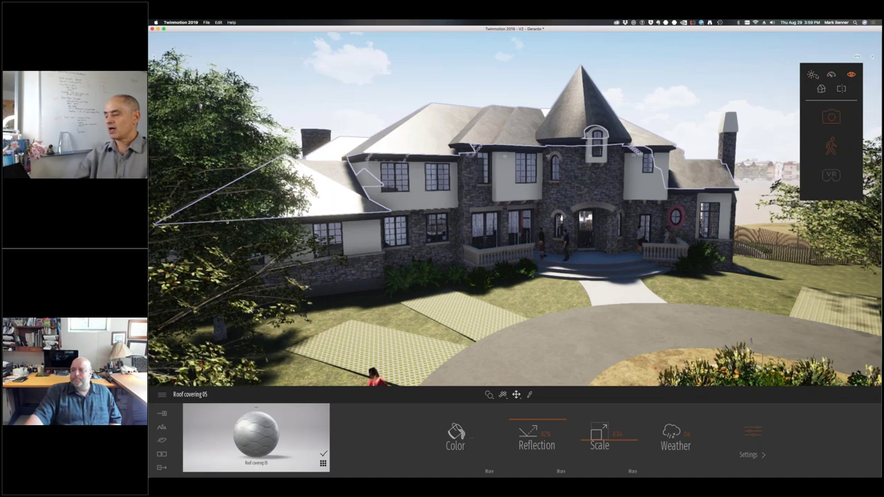
pyautogui.click(813, 75)
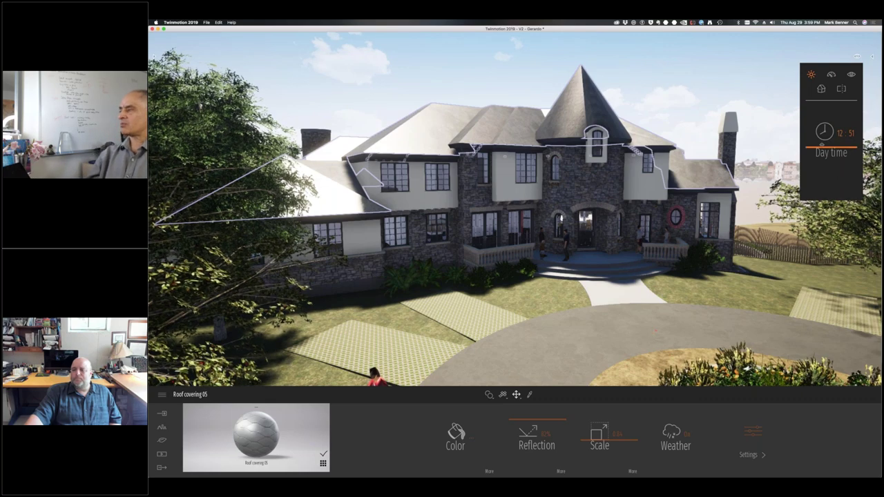
pyautogui.moveTo(831, 141); pyautogui.dragTo(831, 131)
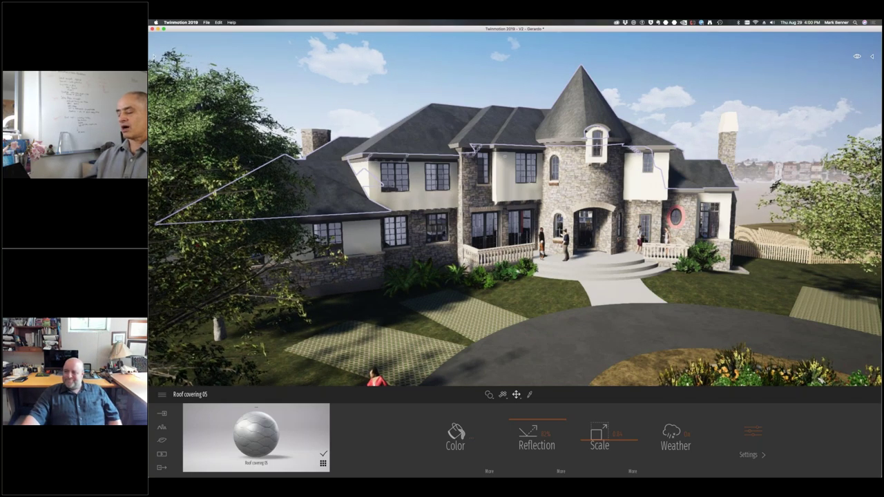
# Step: Examine the sunlit front facade, new roof and planted driveway circle from several viewpoints down to near ground level
pyautogui.press('super+Tab')
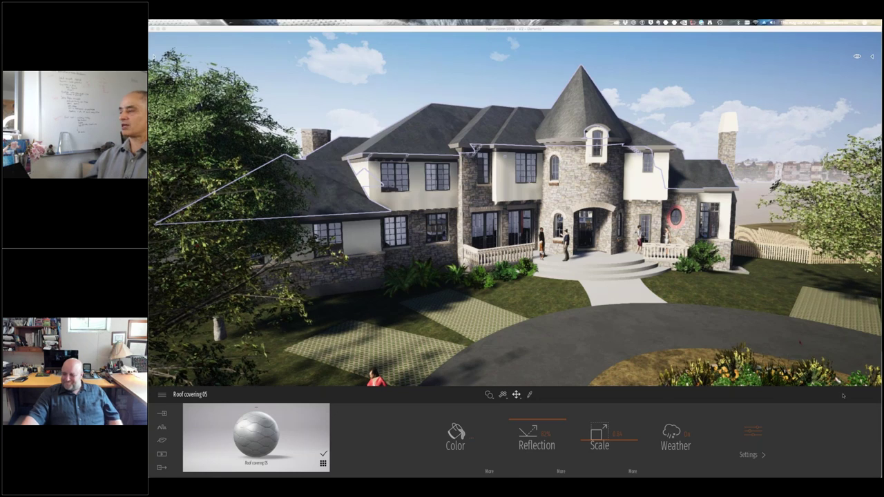
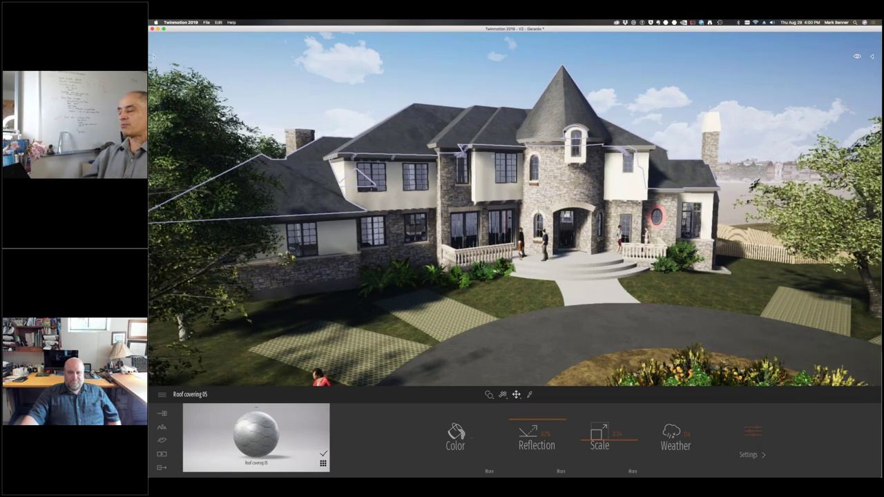
pyautogui.moveTo(793, 358); pyautogui.dragTo(846, 343, button='right')
pyautogui.moveTo(482, 266); pyautogui.dragTo(324, 266, button='right')
pyautogui.moveTo(481, 266); pyautogui.dragTo(630, 257, button='right')
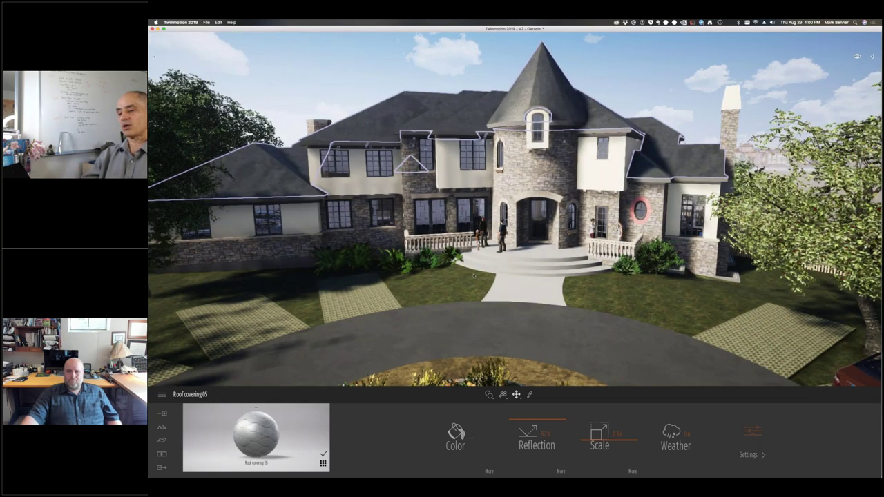
pyautogui.moveTo(474, 275); pyautogui.dragTo(544, 208, button='right')
pyautogui.scroll(-5, 474, 289)
pyautogui.moveTo(475, 289); pyautogui.dragTo(520, 262, button='middle')
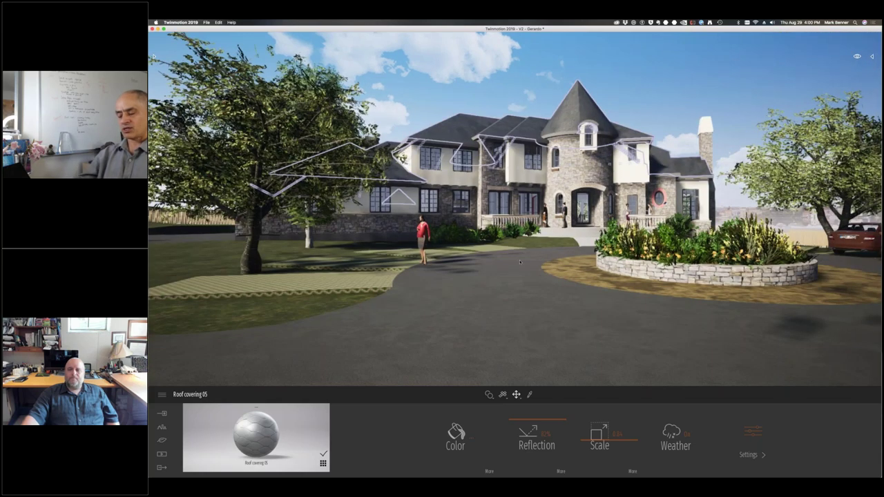
pyautogui.moveTo(521, 262); pyautogui.dragTo(571, 106, button='right')
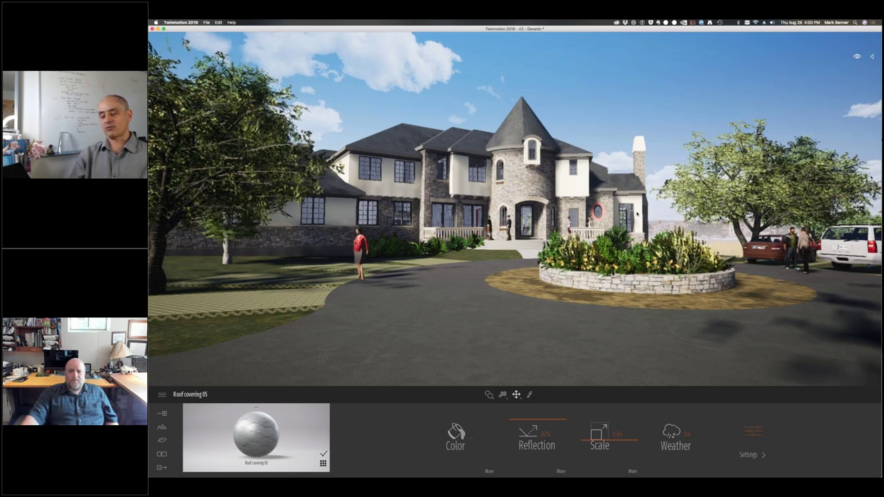
pyautogui.moveTo(461, 154); pyautogui.dragTo(504, 173, button='right')
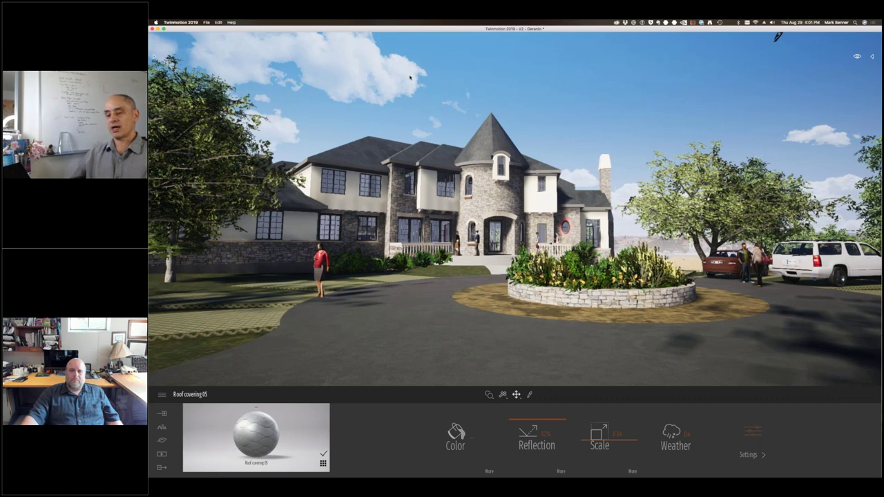
pyautogui.scroll(3, 410, 76)
pyautogui.moveTo(411, 85); pyautogui.dragTo(411, 99, button='middle')
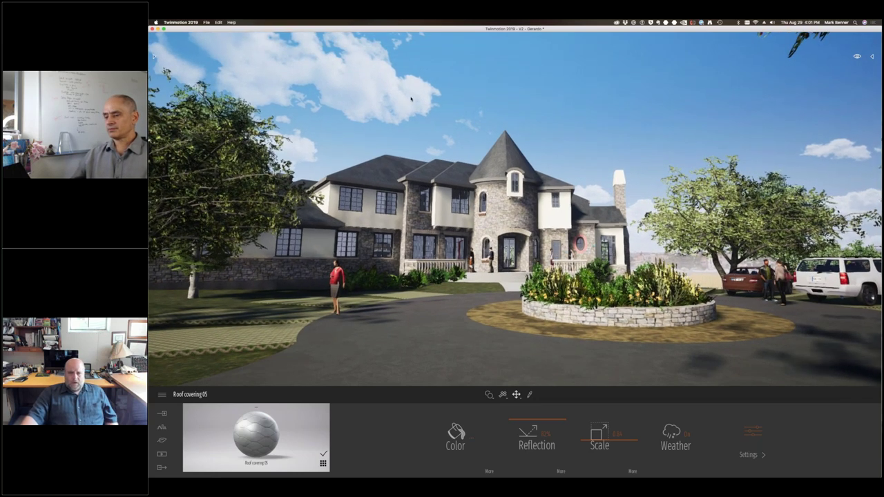
# Step: Check the size of the residence's Twinmotion project file in its Projects folder in Finder, and return to Twinmotion
pyautogui.press('super+Tab')
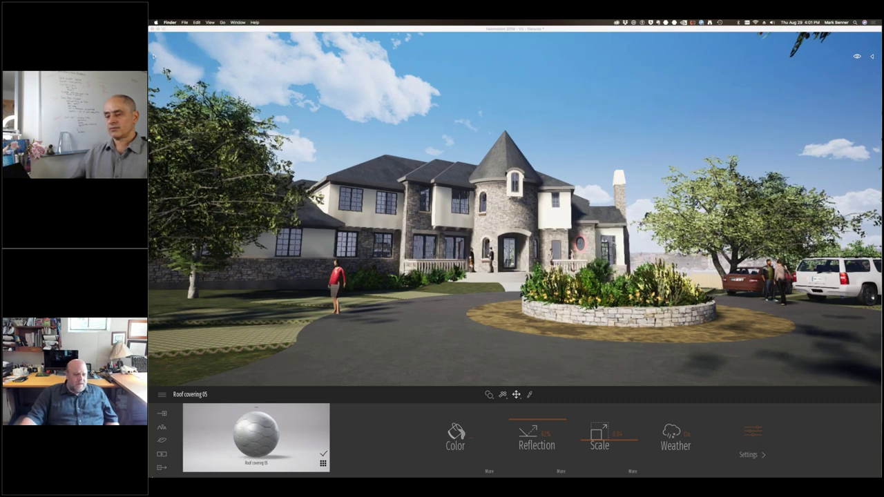
pyautogui.click(168, 460)
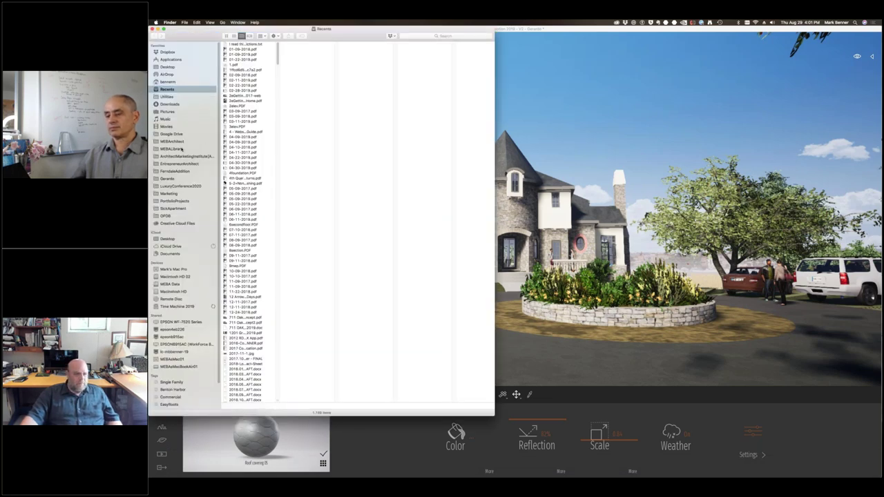
pyautogui.click(168, 180)
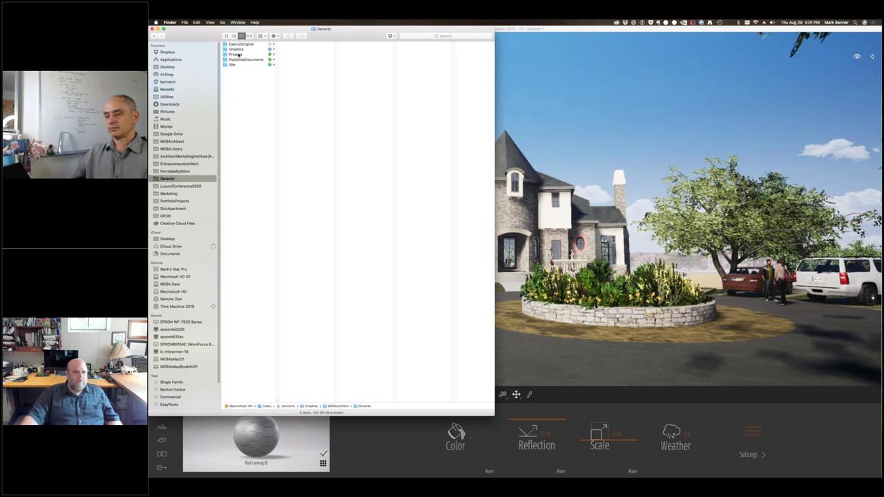
pyautogui.click(237, 53)
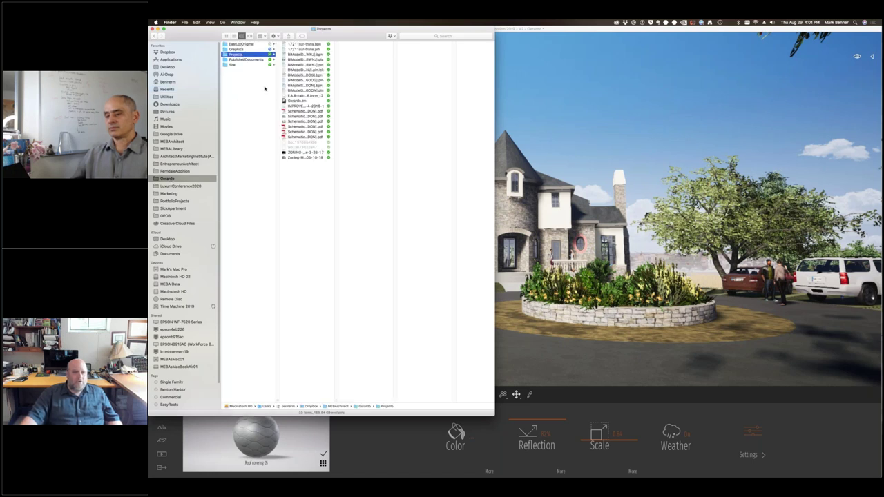
pyautogui.click(299, 101)
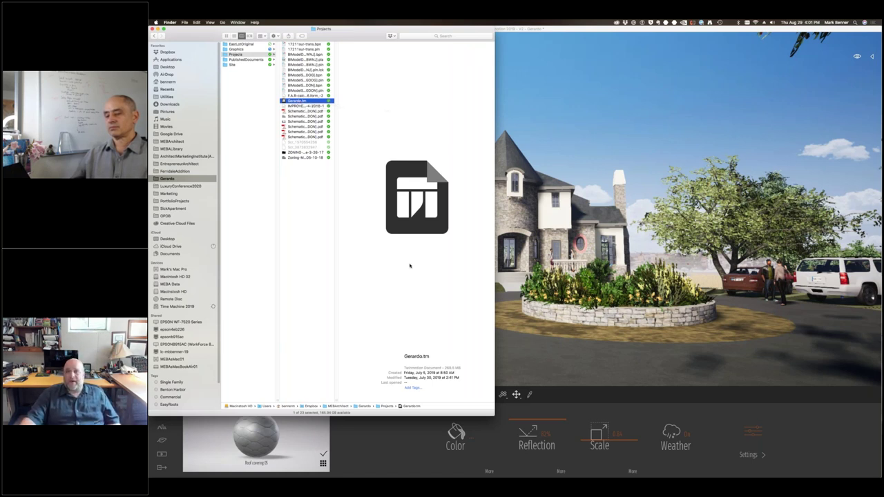
pyautogui.click(603, 171)
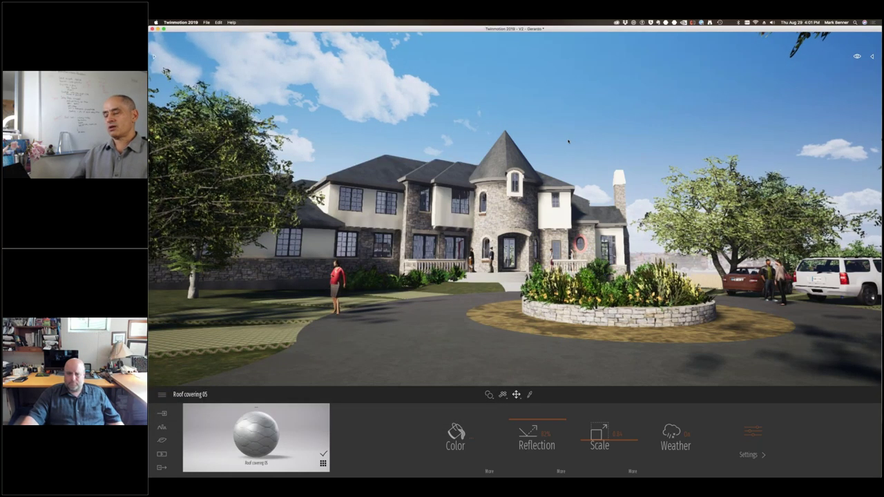
# Step: Examine the site while backing away from the front facade past the street and rising to an aerial view of the property
pyautogui.moveTo(573, 126); pyautogui.dragTo(659, 165, button='right')
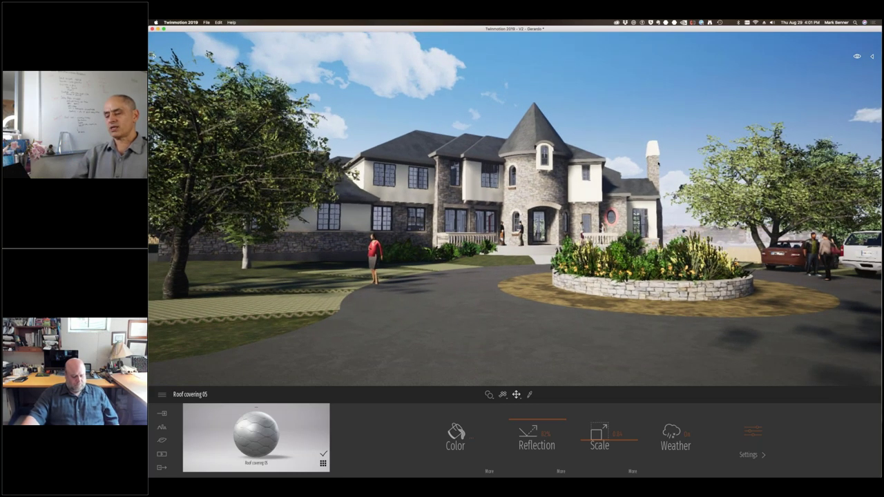
pyautogui.scroll(-4, 661, 158)
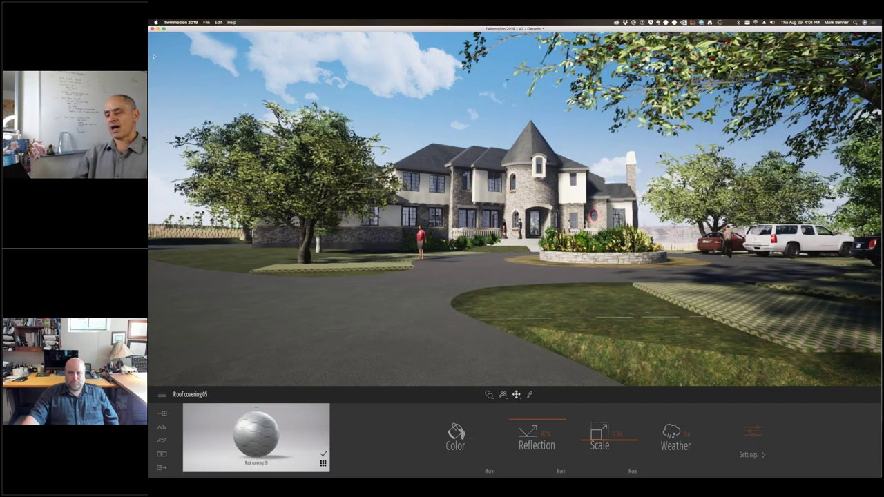
pyautogui.moveTo(661, 158); pyautogui.dragTo(674, 142, button='right')
pyautogui.scroll(-2, 660, 156)
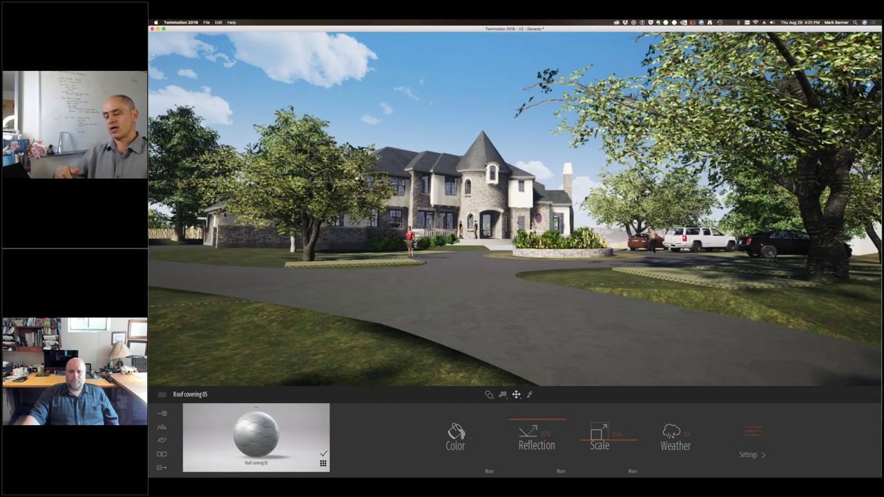
pyautogui.scroll(-3, 643, 161)
pyautogui.scroll(-3, 643, 161)
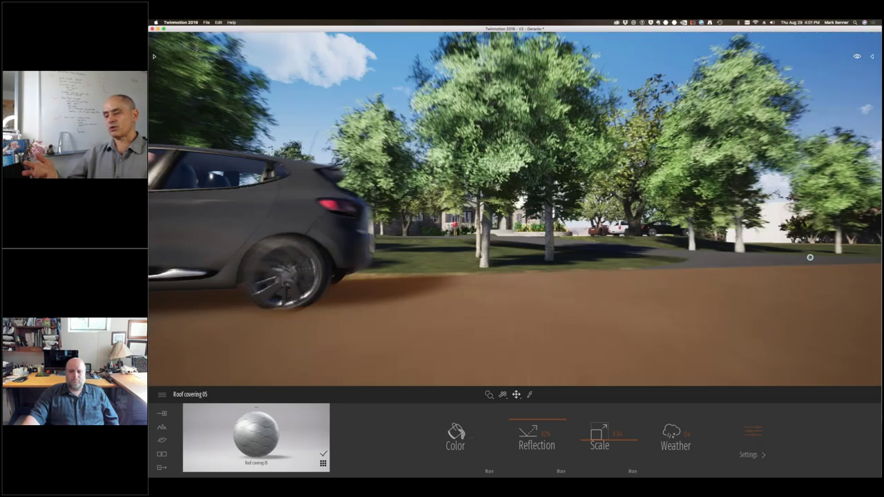
pyautogui.scroll(-3, 514, 209)
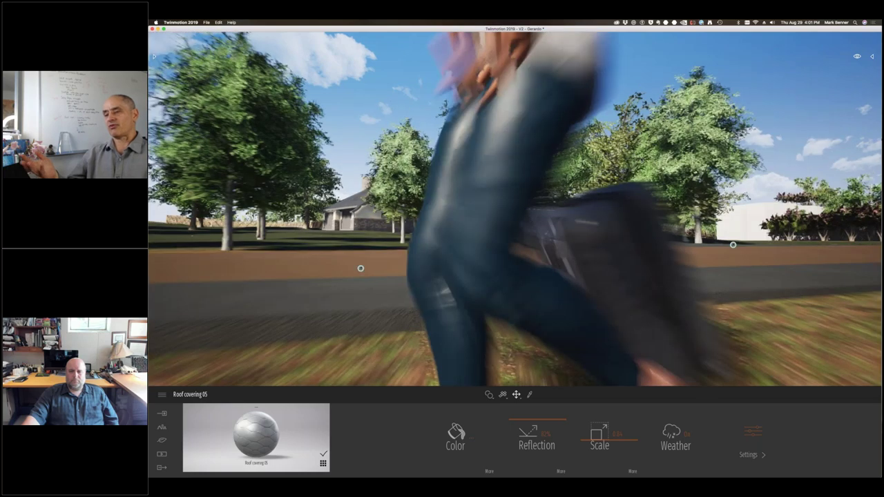
pyautogui.press('q')
pyautogui.press('e')
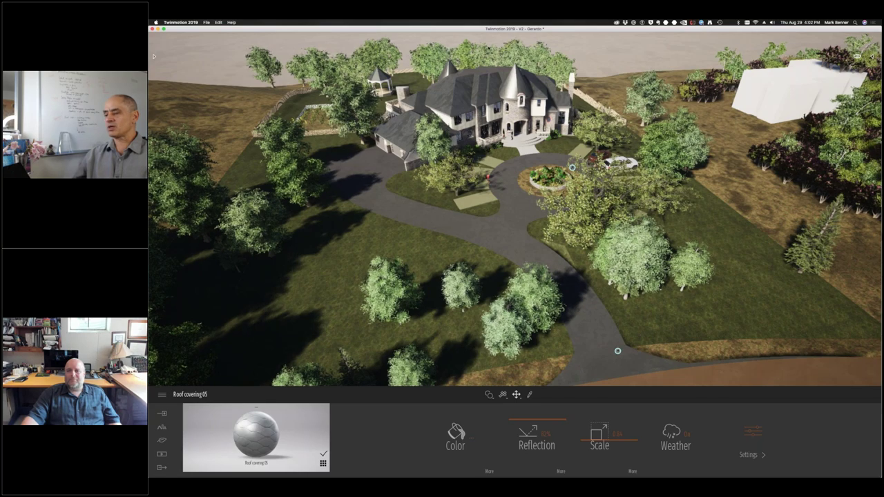
pyautogui.moveTo(486, 56)
pyautogui.mouseDown(button='right')
pyautogui.moveTo(495, 70)
pyautogui.moveTo(486, 47)
pyautogui.moveTo(497, 49)
pyautogui.moveTo(487, 48)
pyautogui.mouseUp(button='right')
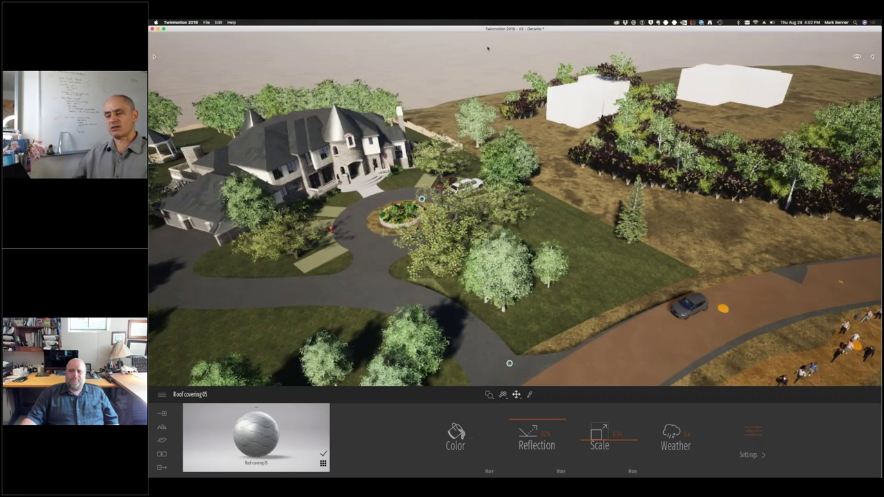
pyautogui.scroll(-4, 487, 48)
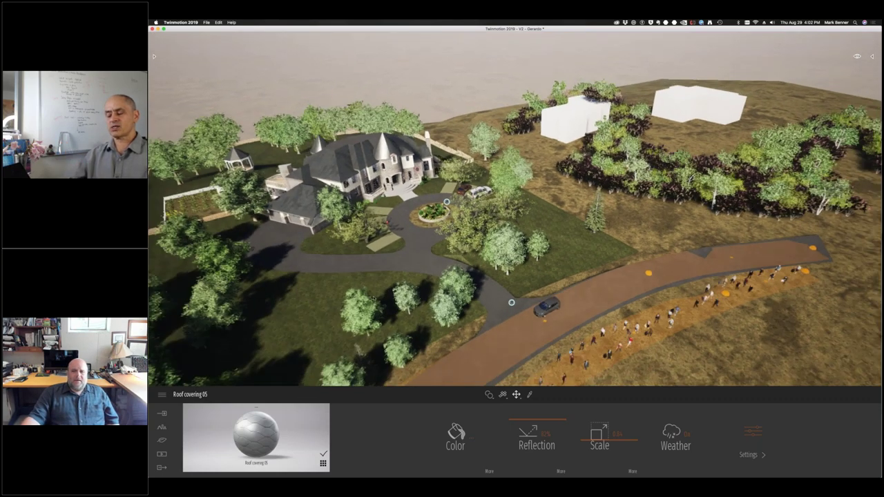
pyautogui.moveTo(242, 325); pyautogui.dragTo(398, 87, button='right')
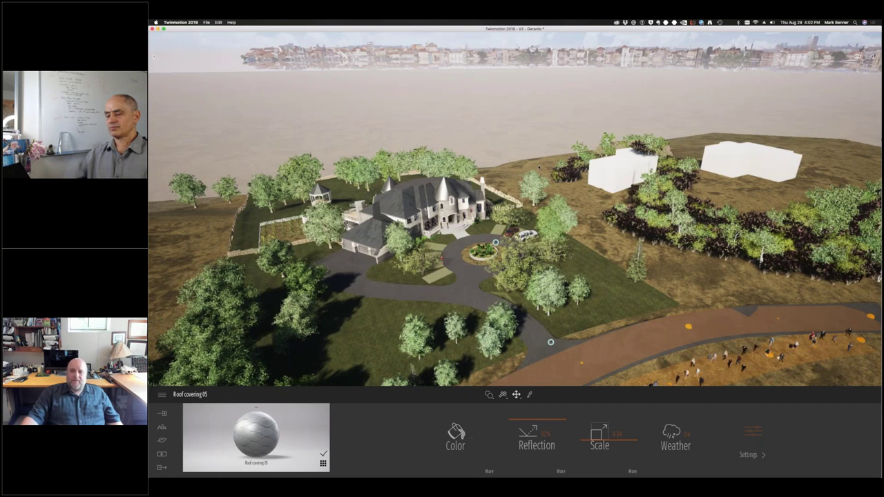
# Step: Examine the whole terrain, its neighbouring building masses and the distant city backdrop from far above the site
pyautogui.click(459, 140)
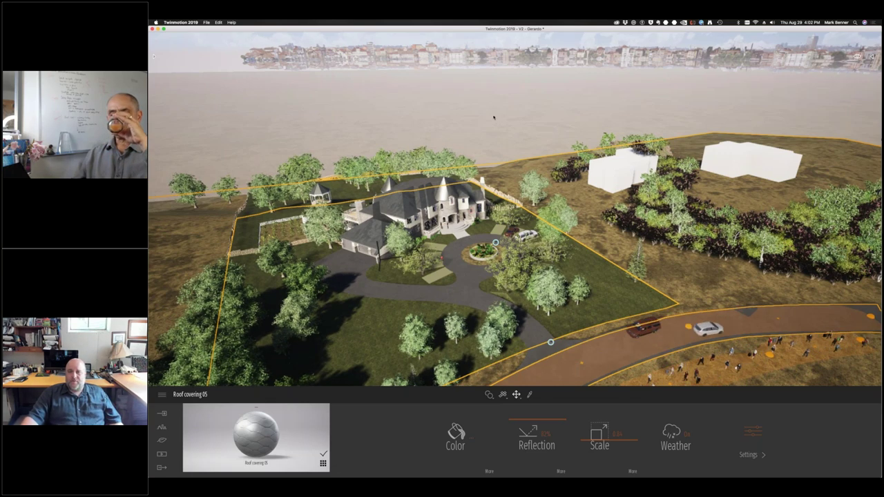
pyautogui.scroll(-5, 460, 114)
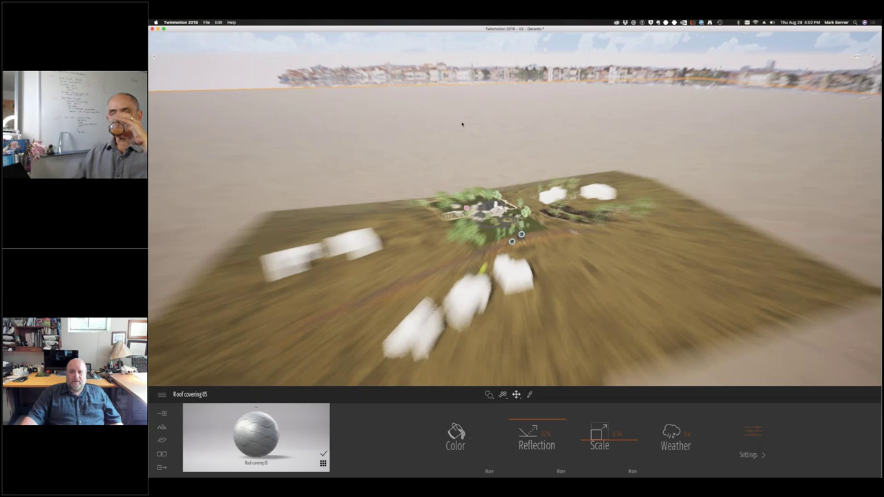
pyautogui.scroll(-3, 515, 261)
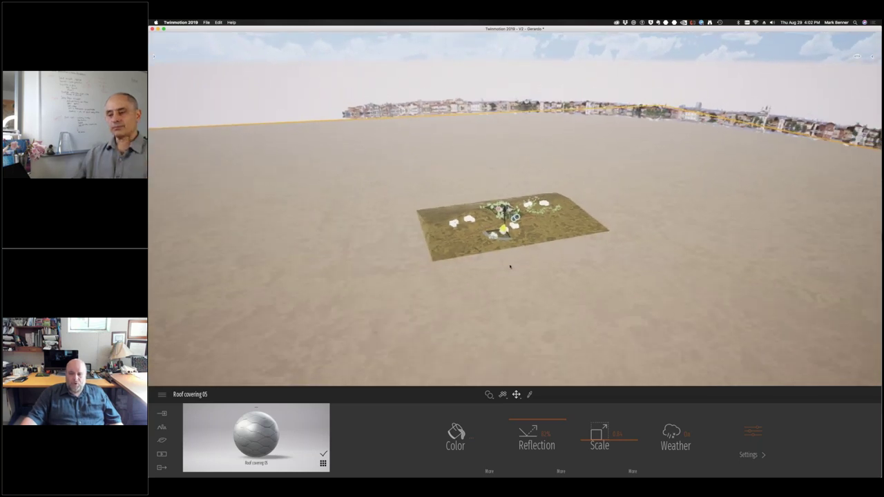
pyautogui.scroll(2, 511, 267)
pyautogui.scroll(5, 504, 263)
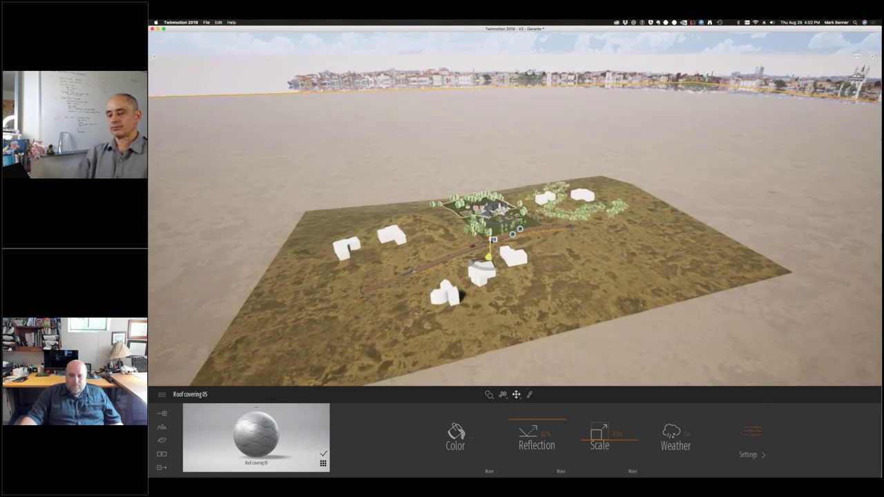
pyautogui.moveTo(492, 241)
pyautogui.mouseDown()
pyautogui.moveTo(487, 190)
pyautogui.moveTo(481, 248)
pyautogui.mouseUp()
pyautogui.click(273, 129)
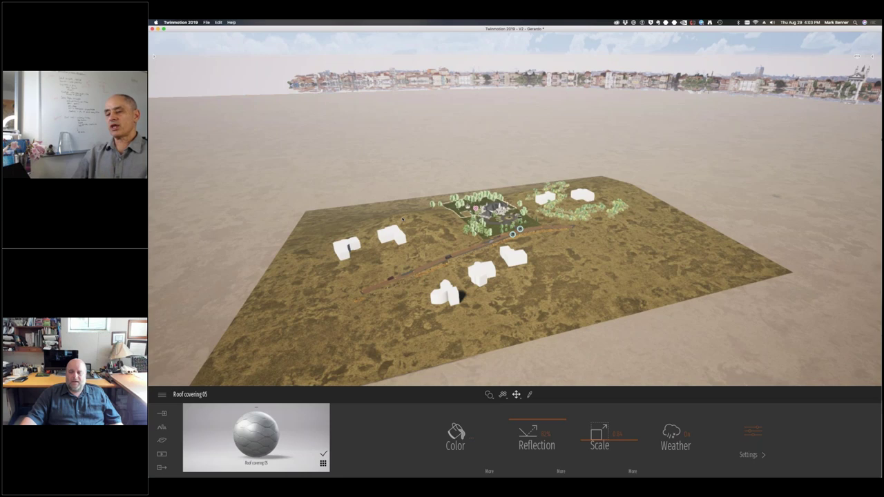
pyautogui.moveTo(383, 221)
pyautogui.mouseDown(button='right')
pyautogui.moveTo(389, 228)
pyautogui.moveTo(380, 232)
pyautogui.mouseUp(button='right')
pyautogui.press('a')
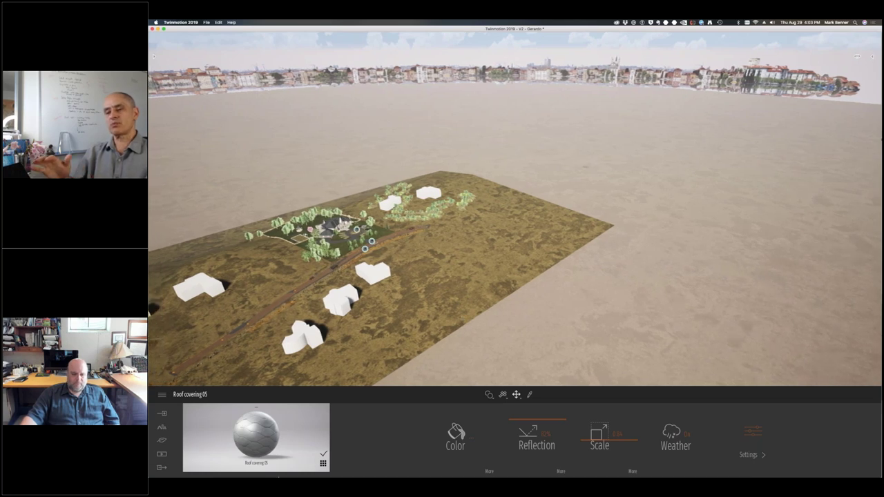
# Step: Look through the Urban context options, including the map for grabbing surrounding context
pyautogui.click(164, 428)
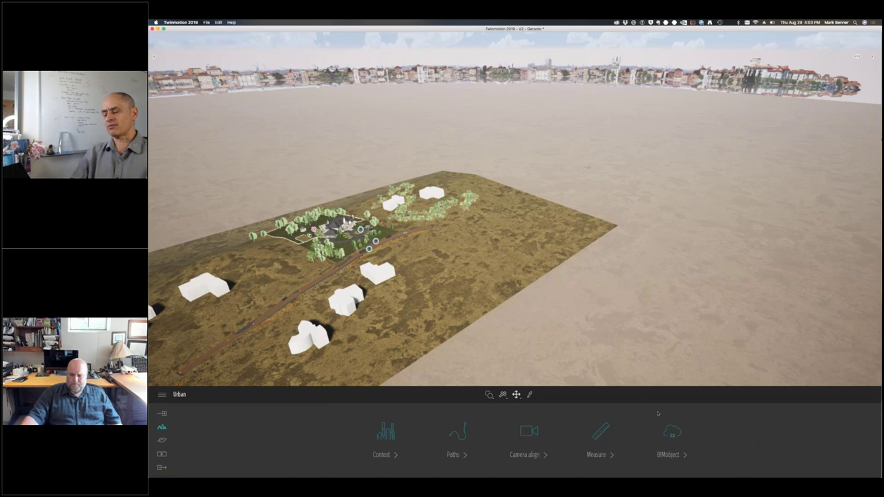
pyautogui.click(405, 439)
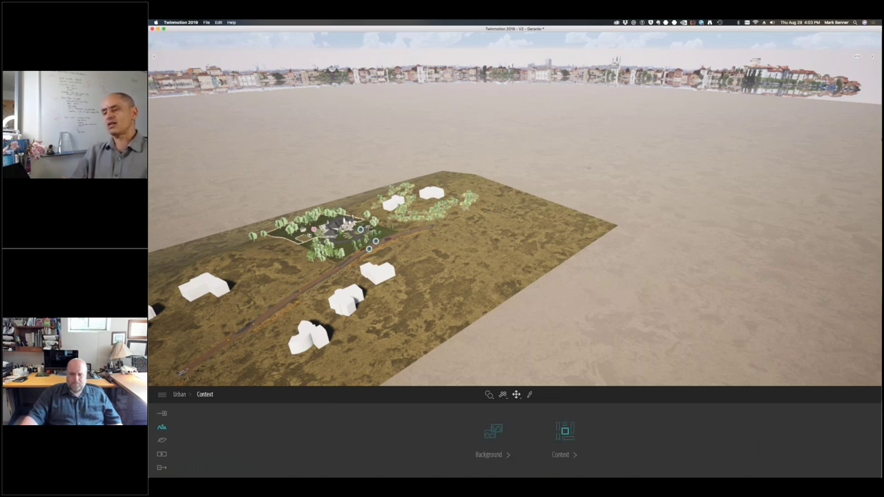
pyautogui.click(560, 443)
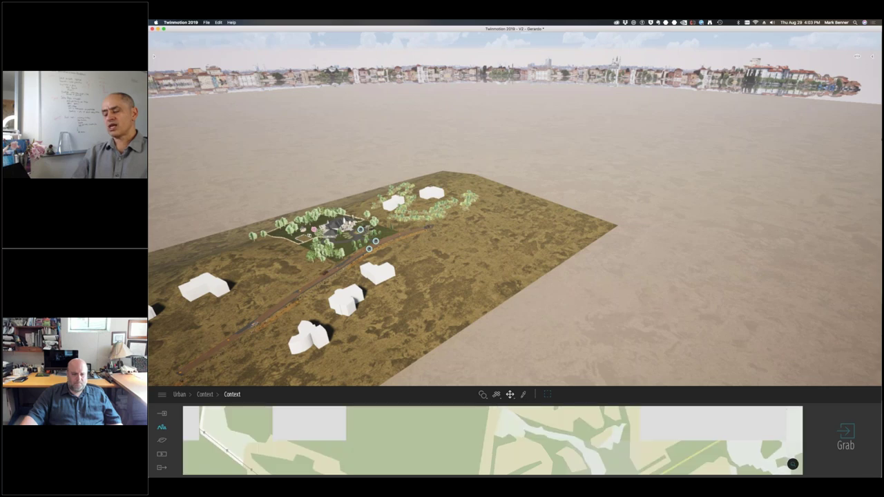
pyautogui.click(179, 395)
pyautogui.click(387, 436)
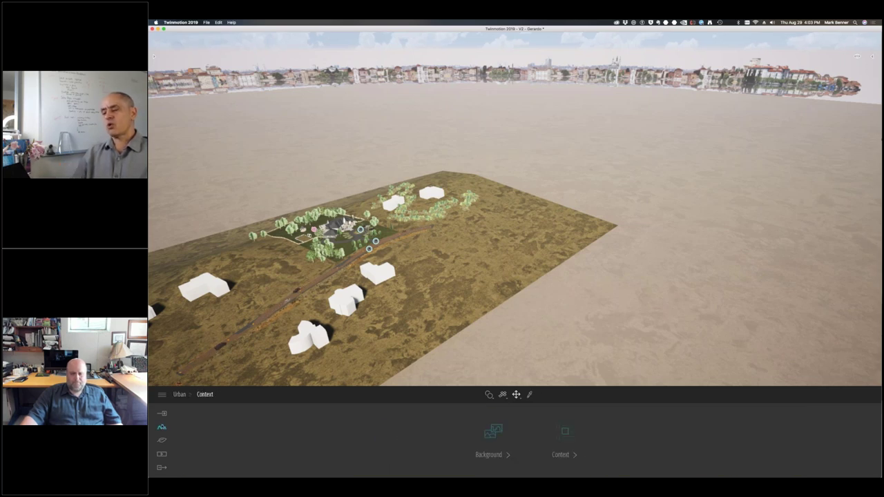
pyautogui.click(178, 395)
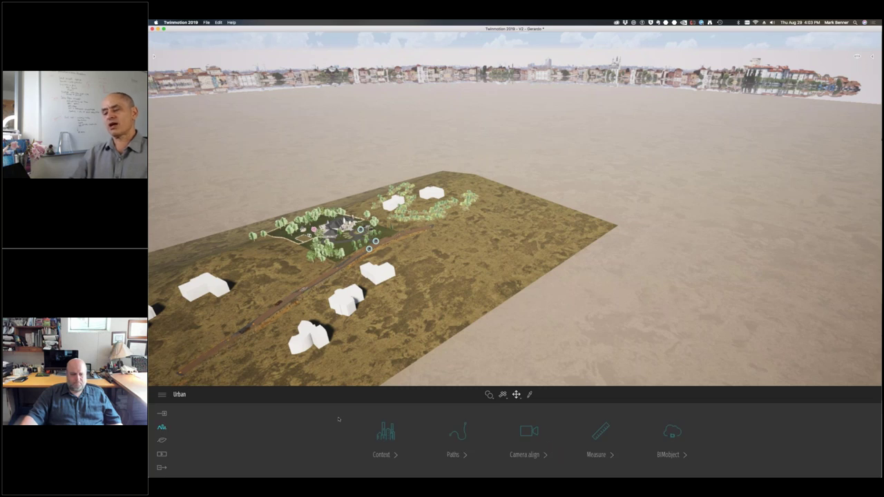
# Step: Enable the ocean and lower its water height until the terrain is no longer flooded
pyautogui.click(162, 440)
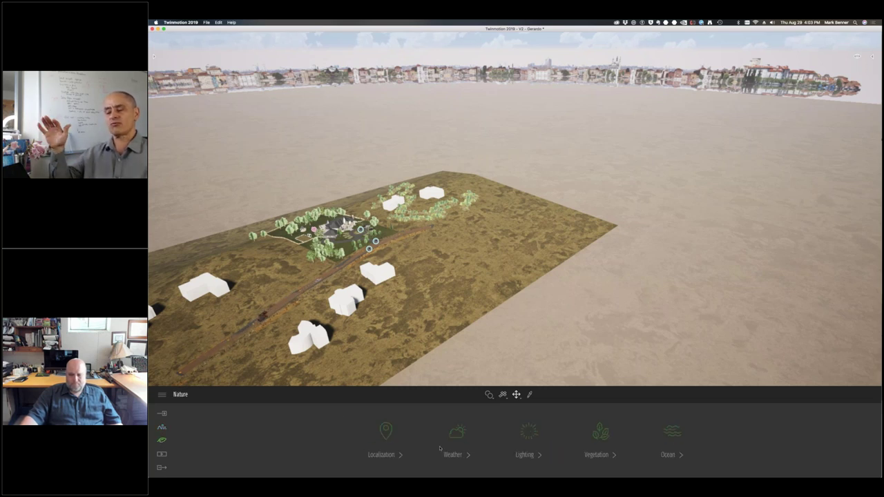
pyautogui.click(674, 435)
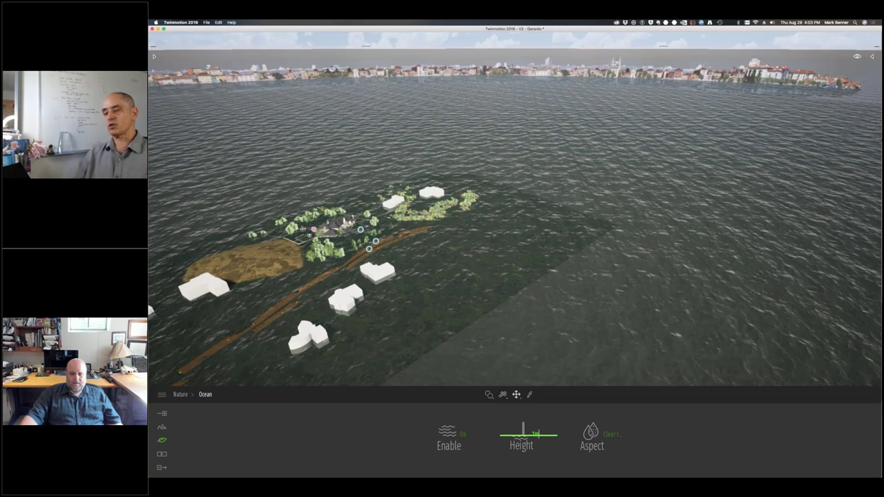
pyautogui.moveTo(504, 437); pyautogui.dragTo(498, 446)
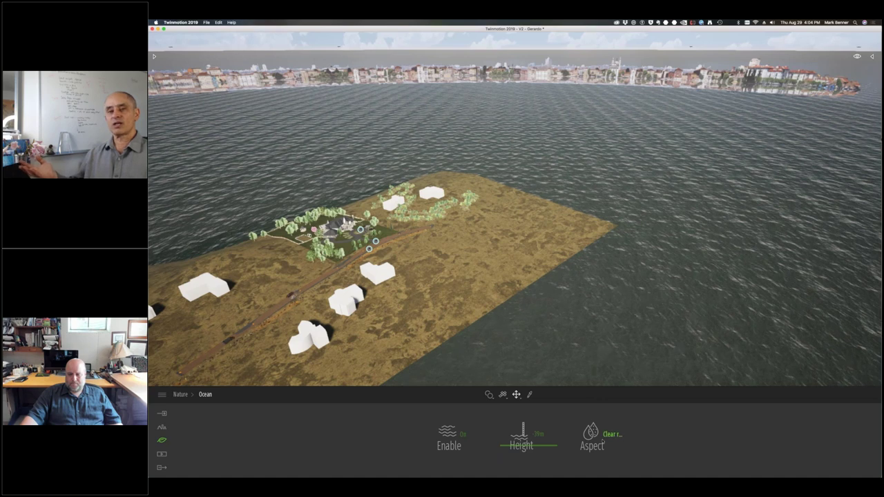
# Step: Try the Atlantic ocean, Large river and Tropical sea water aspects, and set the ocean's aspect to Rapids river
pyautogui.click(607, 438)
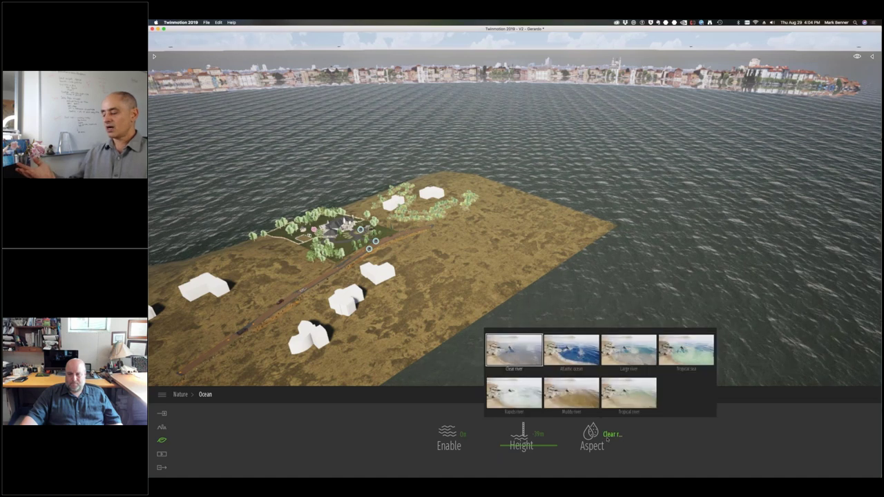
pyautogui.click(570, 351)
pyautogui.click(629, 350)
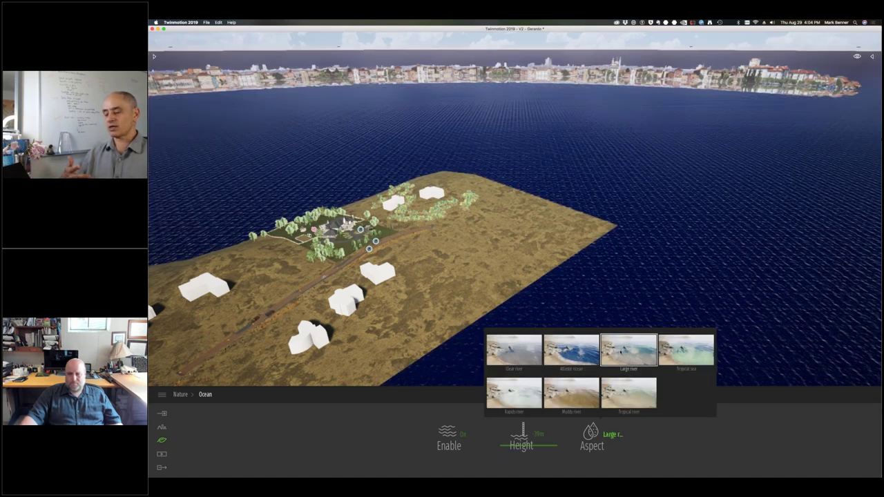
pyautogui.click(702, 358)
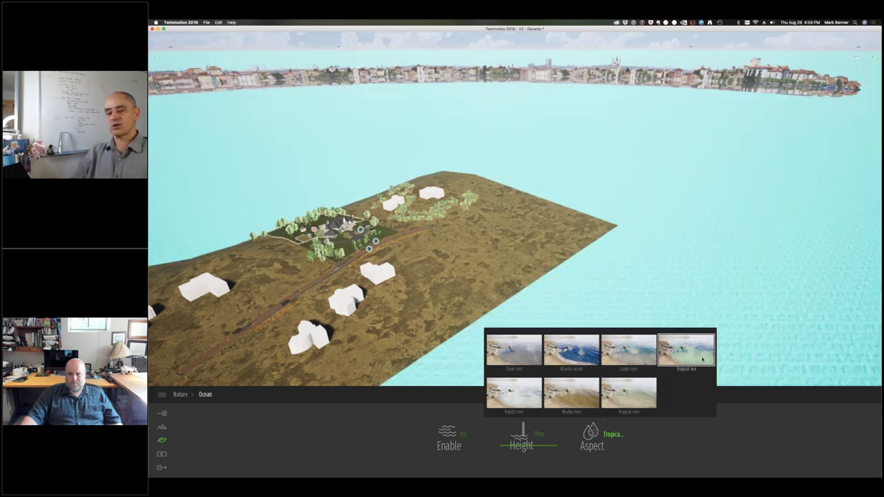
pyautogui.click(545, 407)
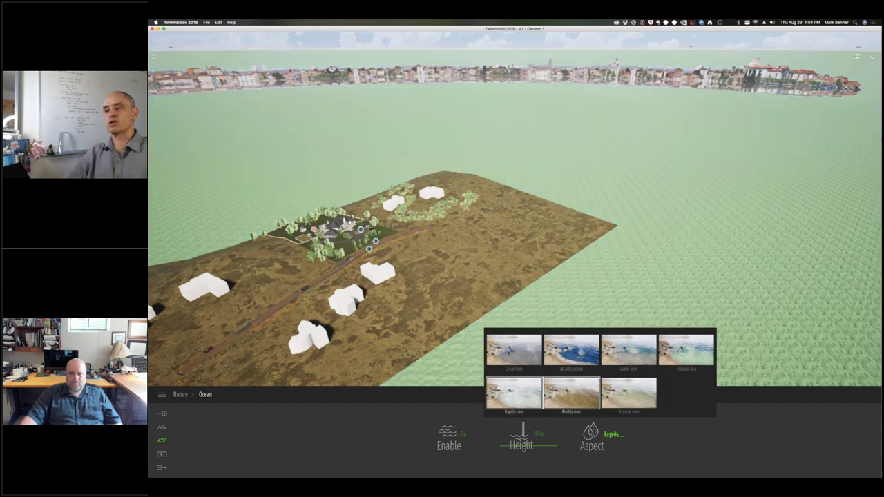
pyautogui.moveTo(207, 376); pyautogui.dragTo(359, 327, button='right')
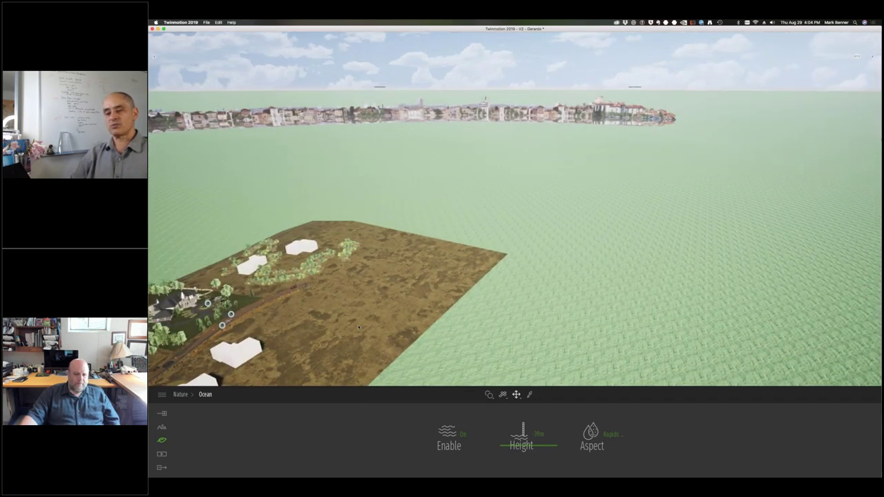
pyautogui.press('a')
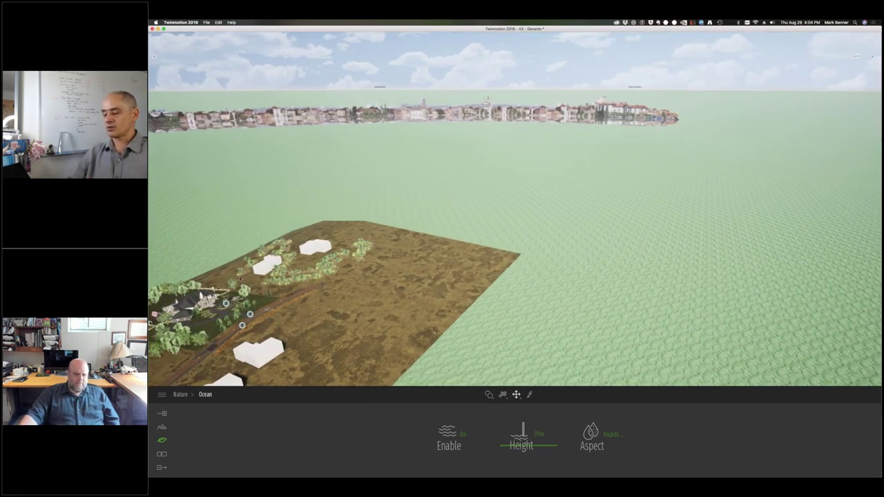
# Step: Examine the terrain surrounded by water, the fenced residence and the neighbouring building masses with their painted vegetation from closer up
pyautogui.click(245, 291)
pyautogui.moveTo(297, 287); pyautogui.dragTo(396, 308, button='right')
pyautogui.click(293, 285)
pyautogui.scroll(2, 396, 308)
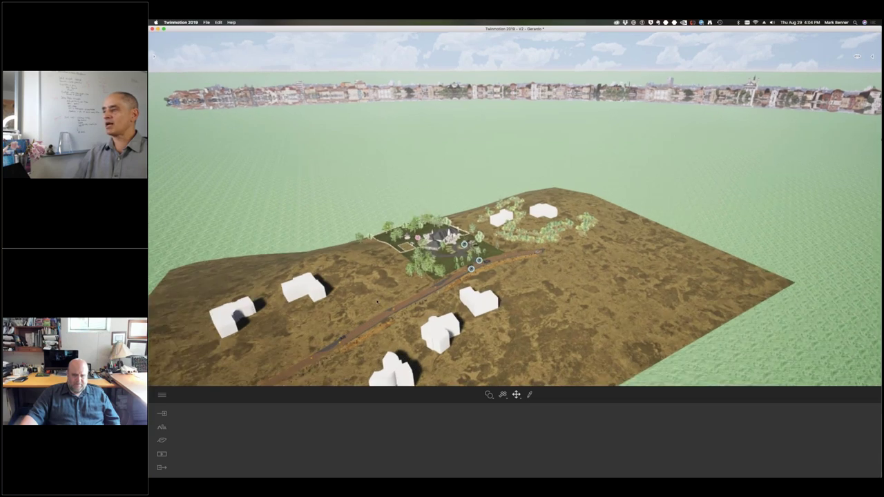
pyautogui.scroll(4, 375, 301)
pyautogui.scroll(6, 376, 301)
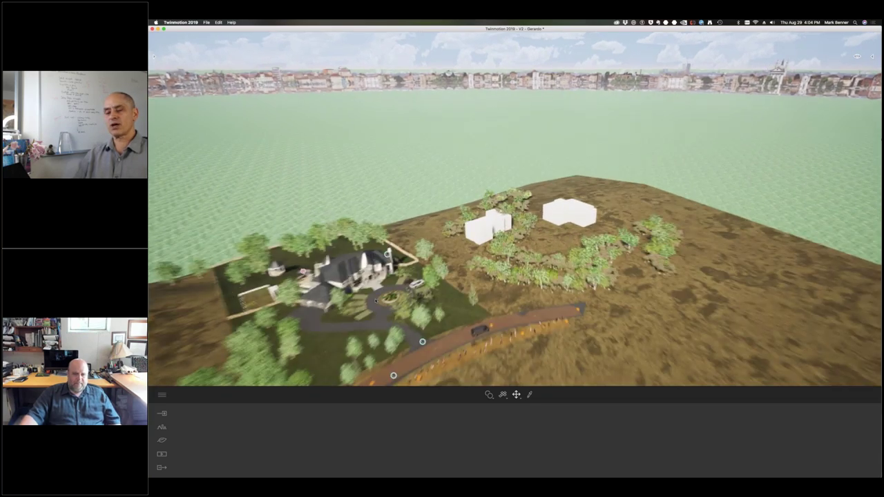
pyautogui.scroll(-2, 365, 306)
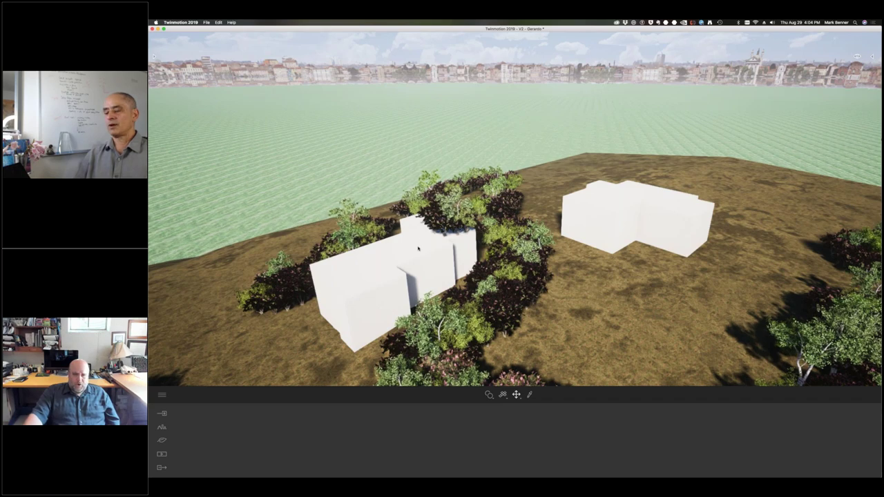
pyautogui.moveTo(419, 278); pyautogui.dragTo(325, 298)
pyautogui.moveTo(325, 299); pyautogui.dragTo(179, 318, button='middle')
pyautogui.moveTo(179, 318); pyautogui.dragTo(273, 324, button='right')
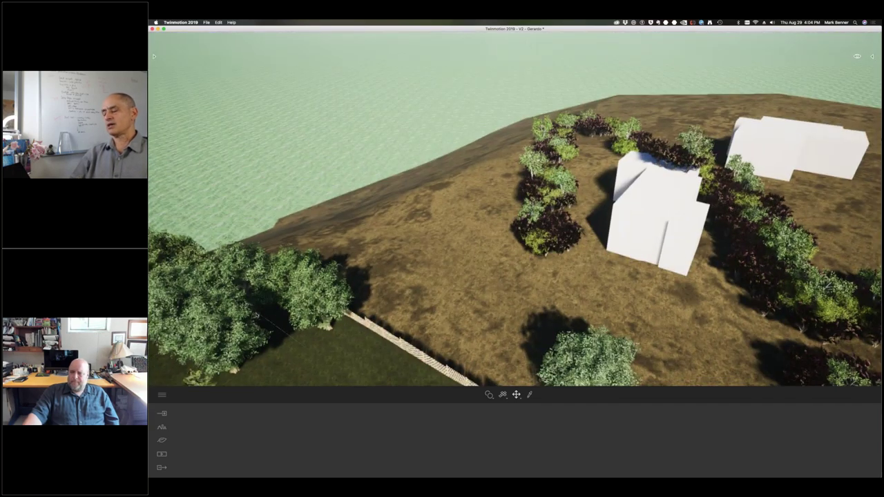
pyautogui.moveTo(273, 324); pyautogui.dragTo(263, 315, button='middle')
pyautogui.press('Left')
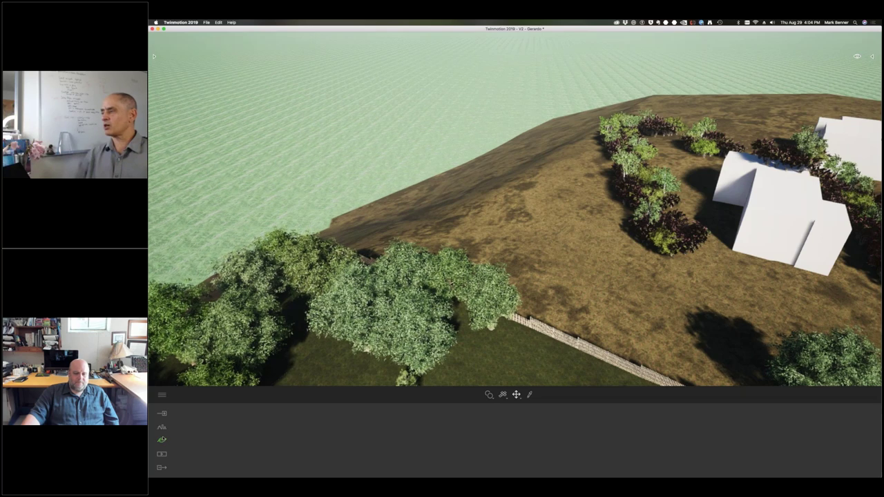
# Step: Raise the ocean's water height to about -45 m and set its aspect to Clear river
pyautogui.click(161, 440)
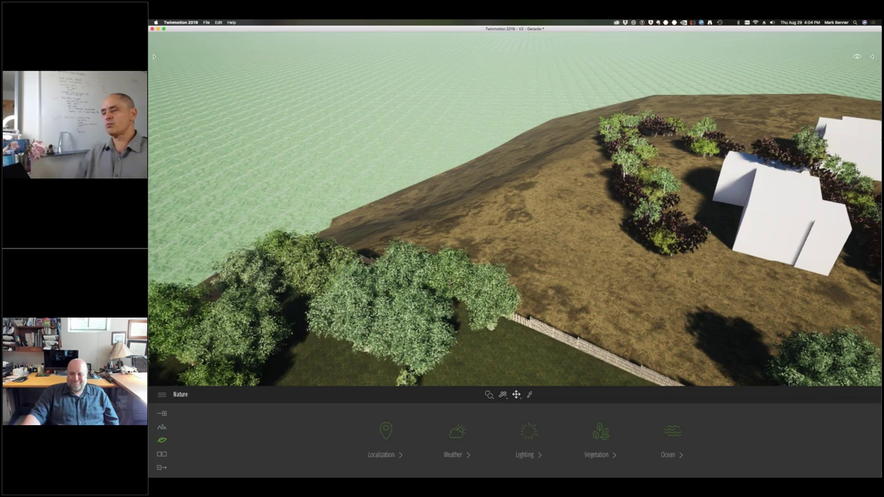
pyautogui.click(672, 436)
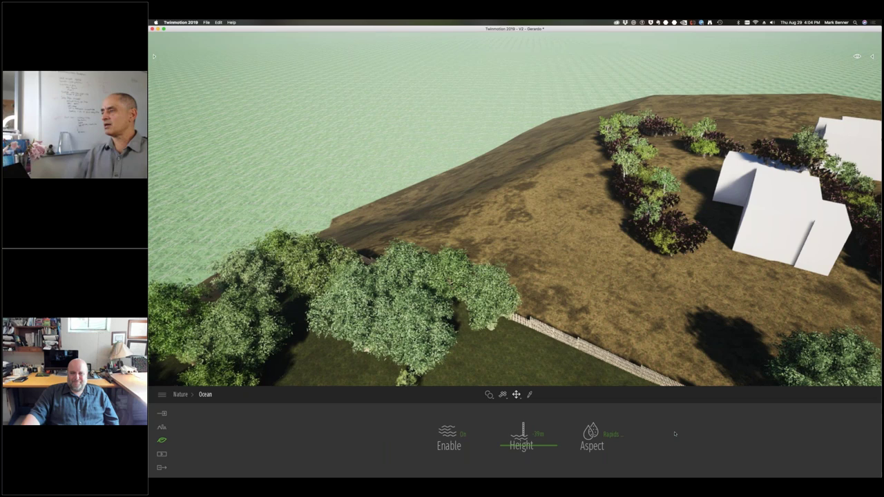
pyautogui.moveTo(525, 448); pyautogui.dragTo(552, 447)
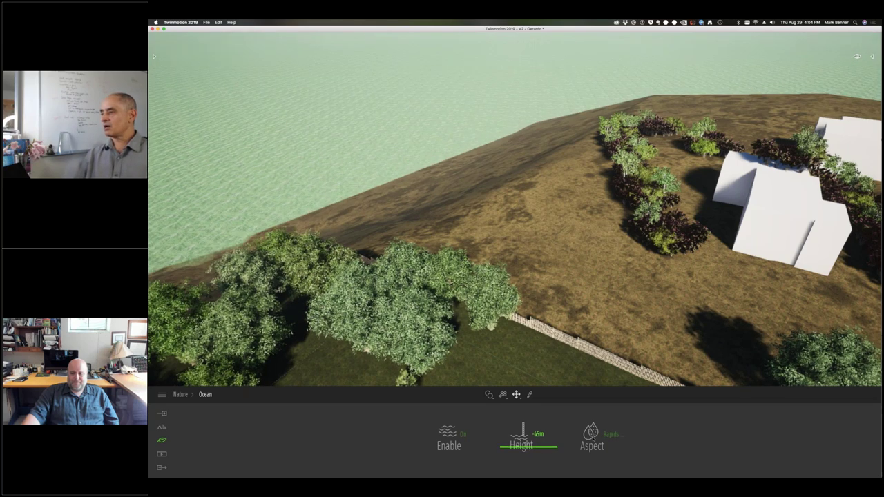
pyautogui.click(607, 437)
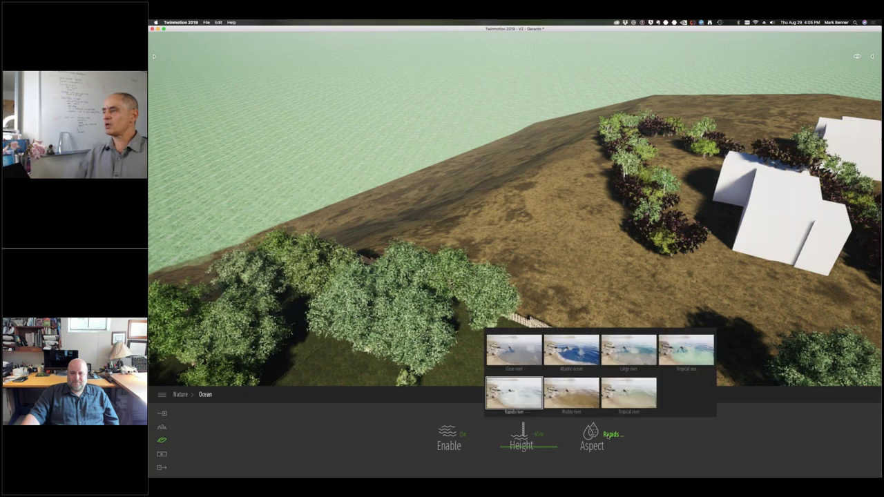
pyautogui.click(537, 355)
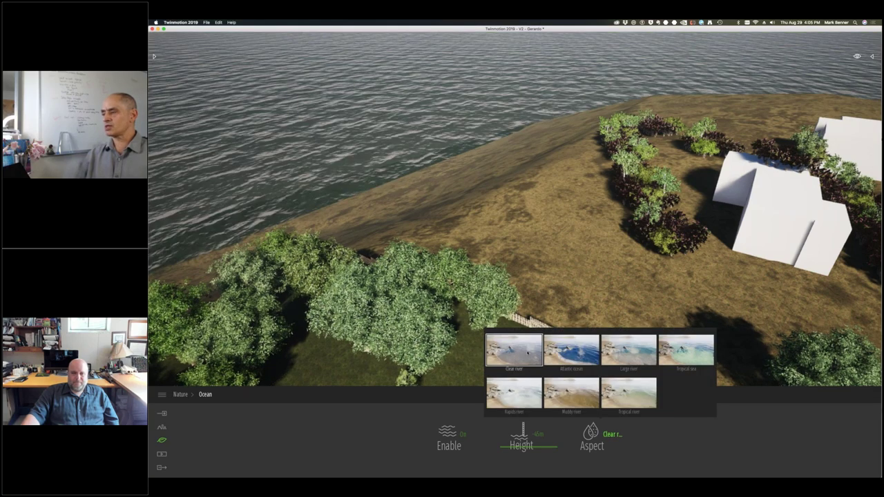
# Step: Examine the Clear river water along the terrain's shoreline, with the residence and city backdrop, from above
pyautogui.moveTo(400, 232); pyautogui.dragTo(377, 234, button='right')
pyautogui.scroll(-4, 377, 235)
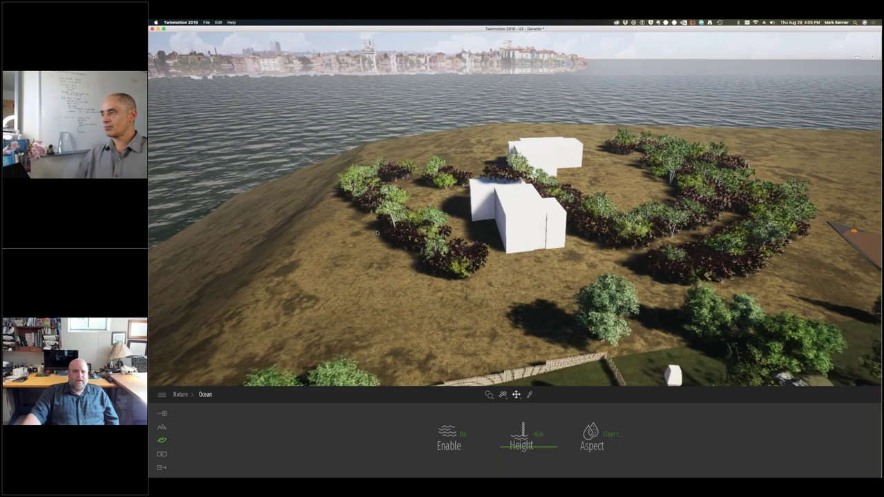
pyautogui.scroll(-2, 312, 260)
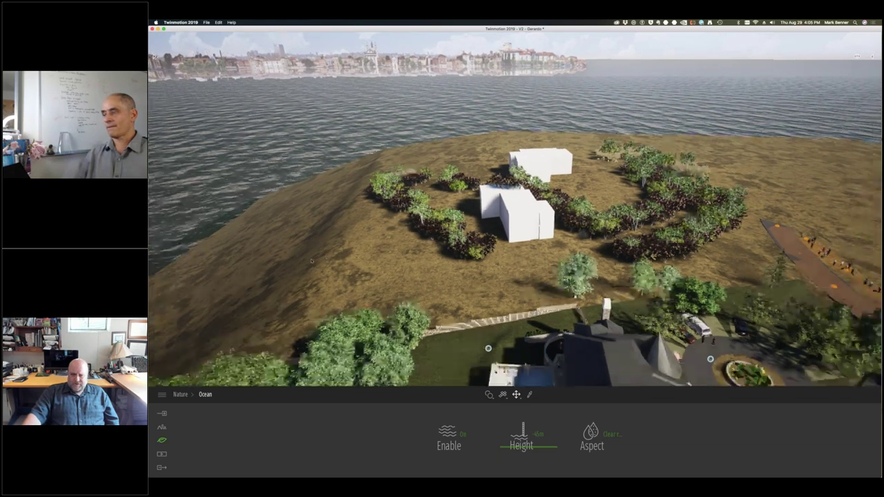
pyautogui.scroll(-3, 311, 266)
pyautogui.scroll(-5, 311, 269)
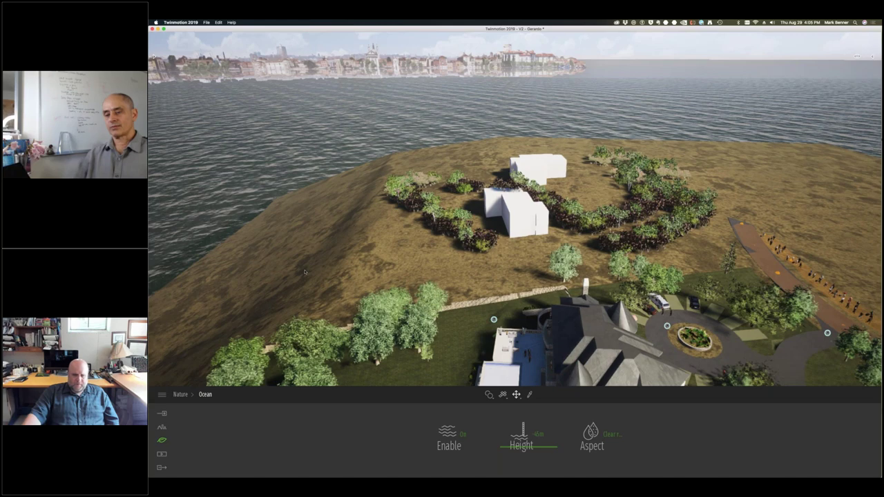
pyautogui.scroll(-1, 254, 365)
pyautogui.moveTo(254, 366); pyautogui.dragTo(377, 327, button='right')
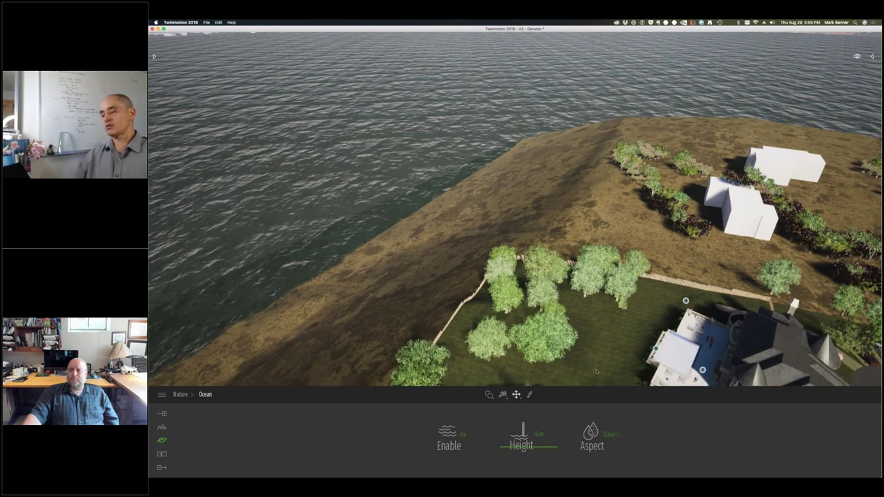
# Step: View the residence from its fenced garden side, with the pool, trees, water and distant city in sight
pyautogui.press('q')
pyautogui.moveTo(623, 333); pyautogui.dragTo(670, 304, button='right')
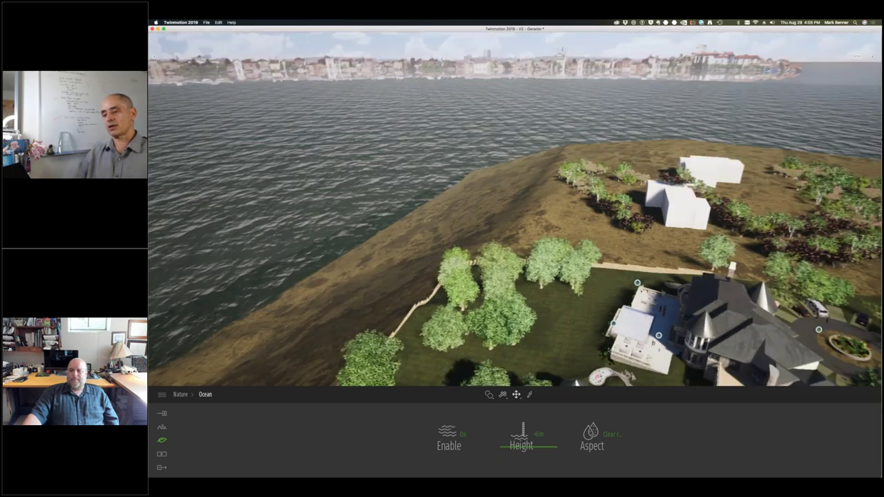
pyautogui.press('s')
pyautogui.moveTo(609, 350); pyautogui.dragTo(710, 324, button='right')
pyautogui.press('s')
pyautogui.press('q')
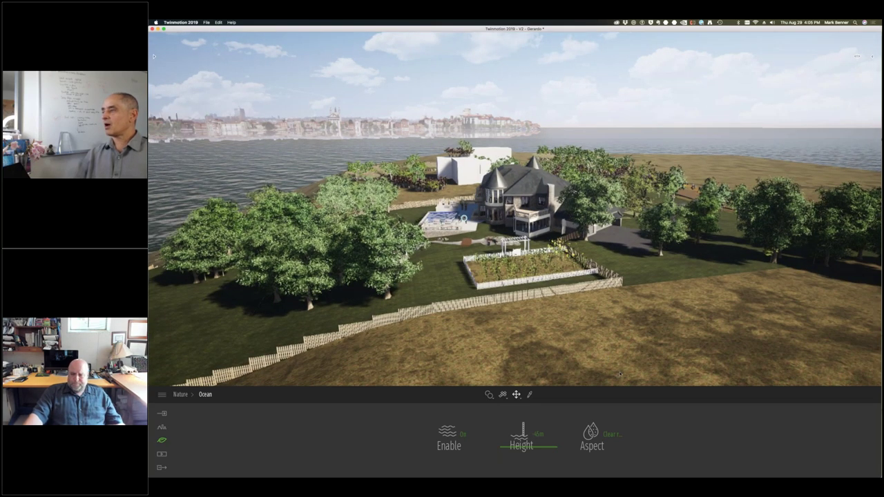
pyautogui.moveTo(632, 339); pyautogui.dragTo(570, 292, button='right')
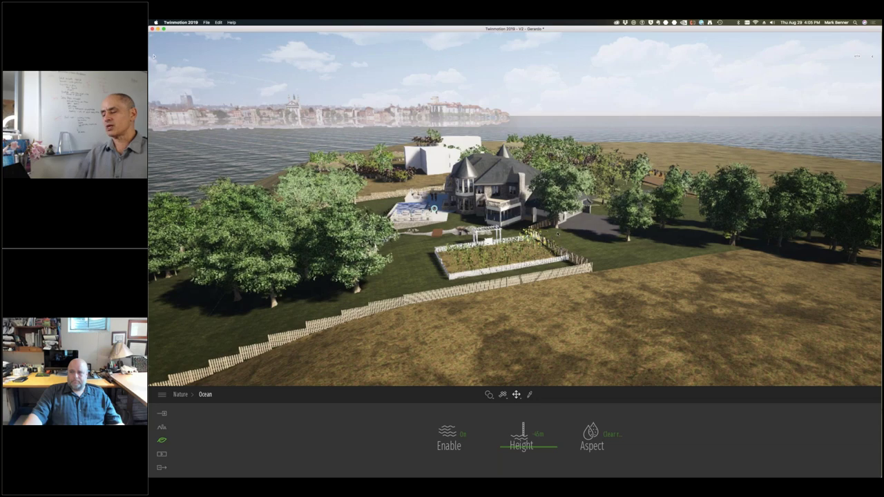
pyautogui.moveTo(572, 225); pyautogui.dragTo(605, 221, button='right')
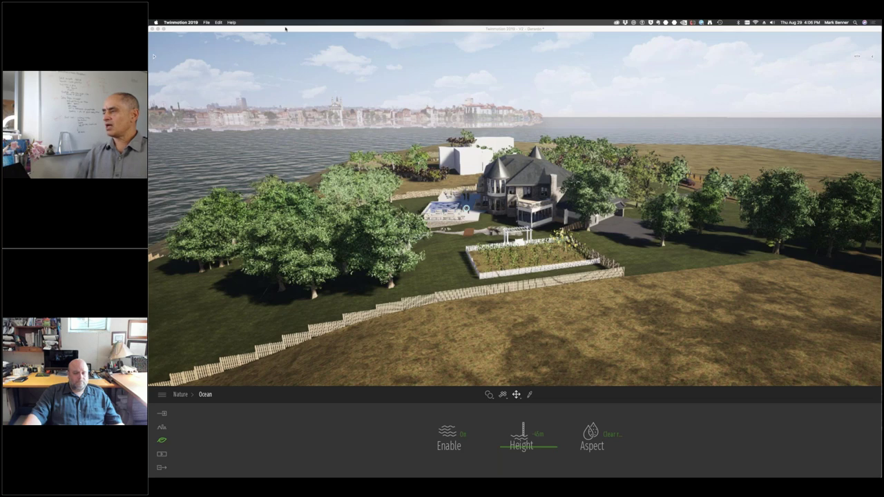
pyautogui.click(285, 29)
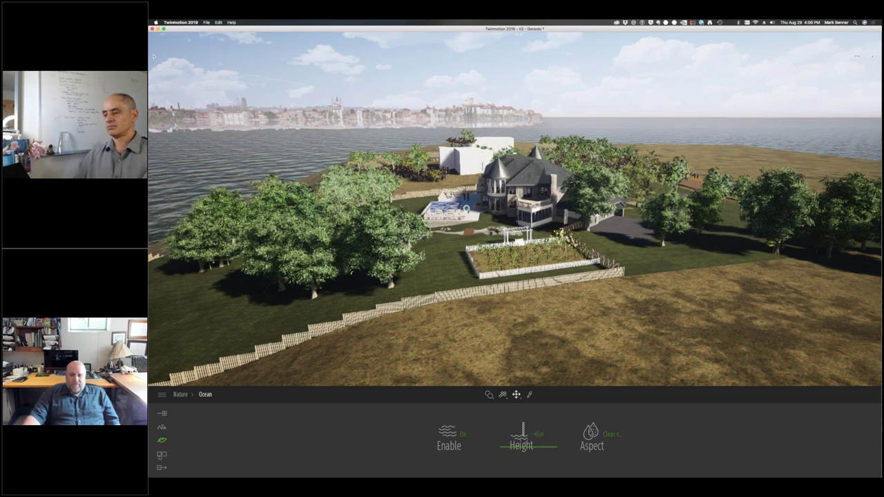
# Step: Open the Video media's clip creation and select the first saved clip to show its keyframes
pyautogui.click(161, 453)
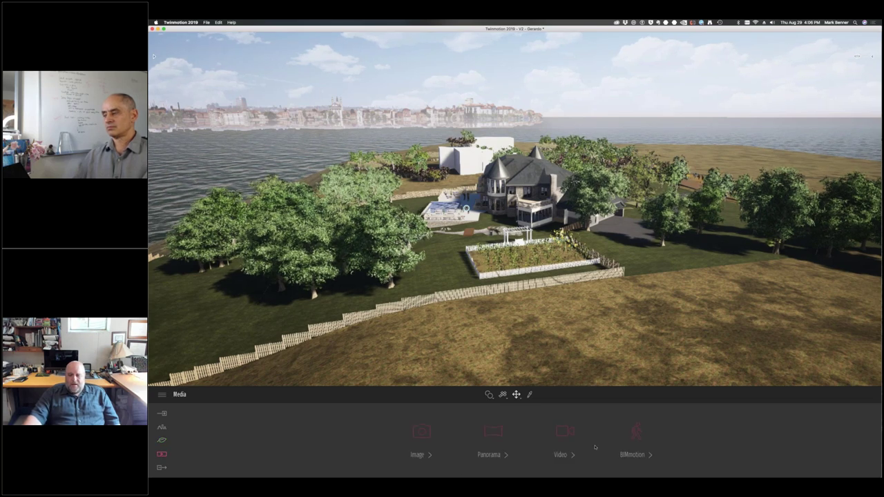
pyautogui.click(565, 433)
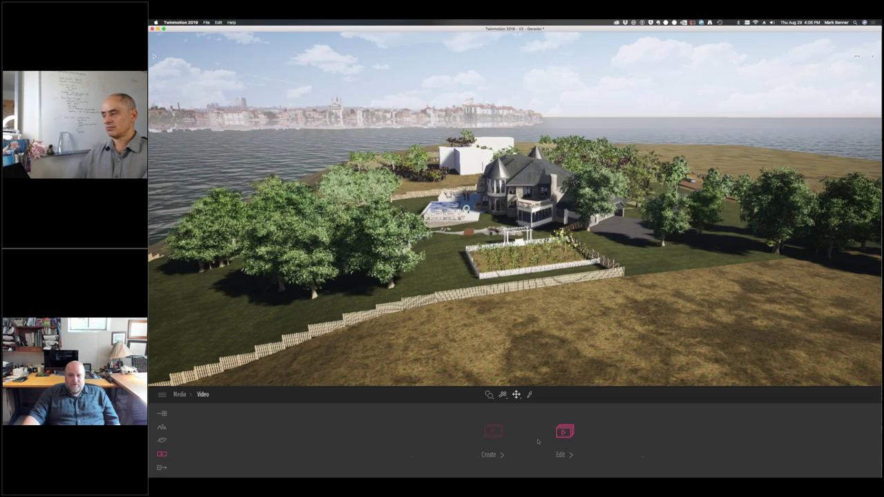
pyautogui.click(493, 434)
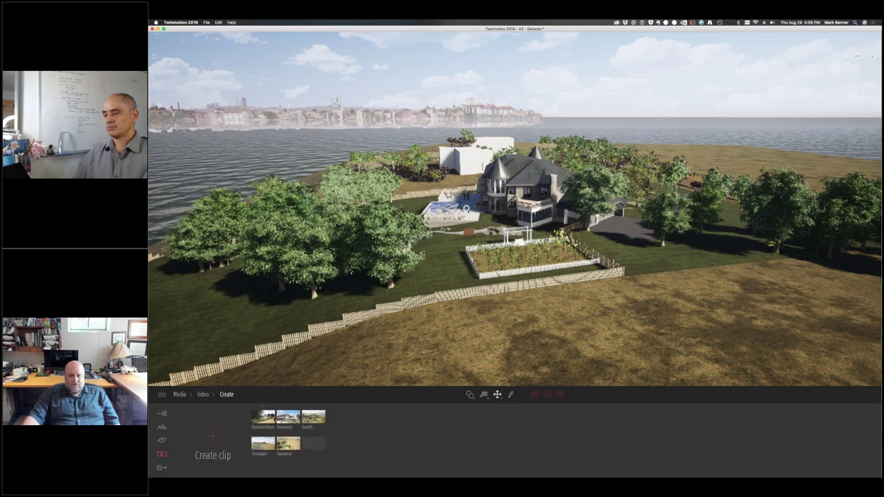
pyautogui.click(262, 417)
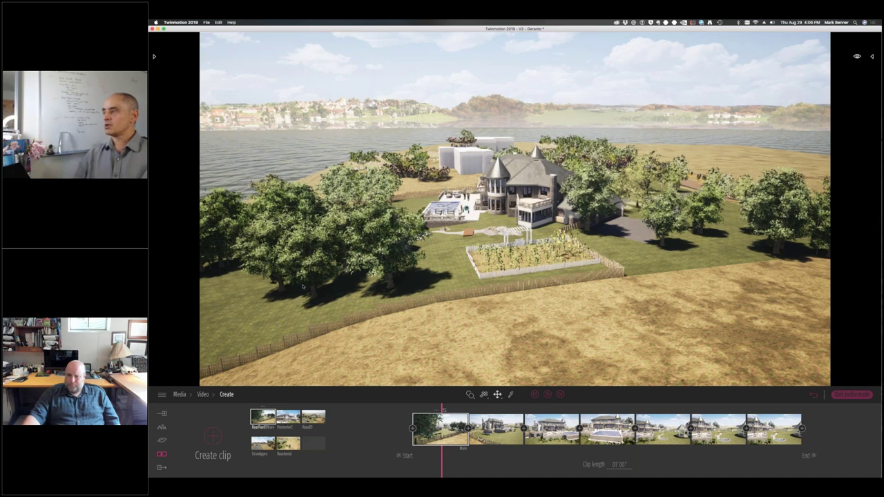
pyautogui.moveTo(322, 285); pyautogui.dragTo(521, 368, button='right')
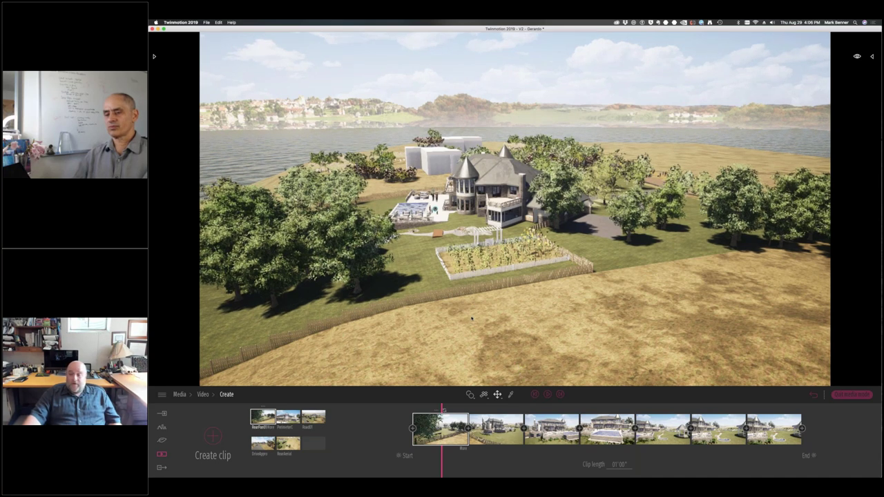
# Step: Look through the viewport's day time and navigation speed settings, and view the residence within the selected clip's scene
pyautogui.click(858, 56)
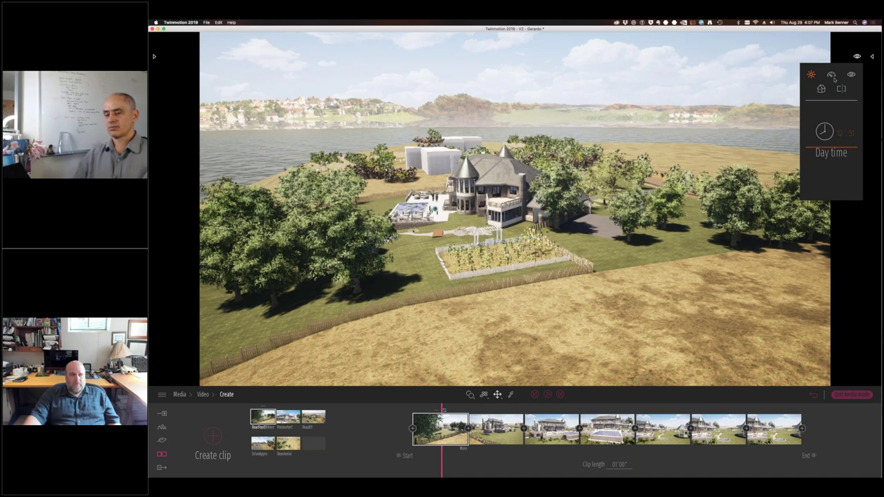
pyautogui.click(832, 76)
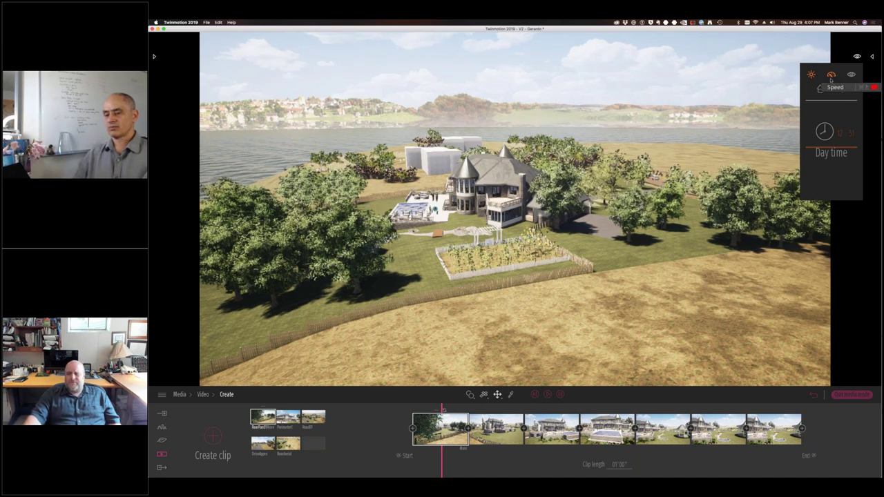
pyautogui.click(822, 81)
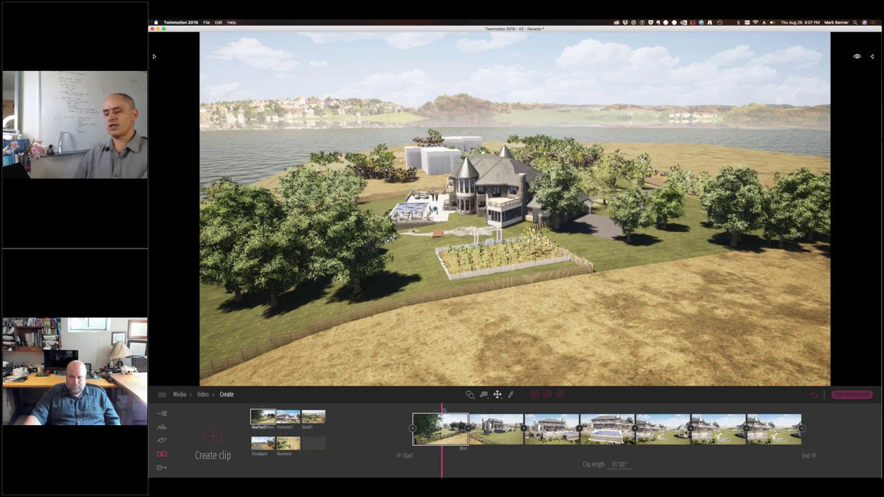
pyautogui.press('Left')
pyautogui.press('Left')
pyautogui.moveTo(554, 237); pyautogui.dragTo(792, 51, button='right')
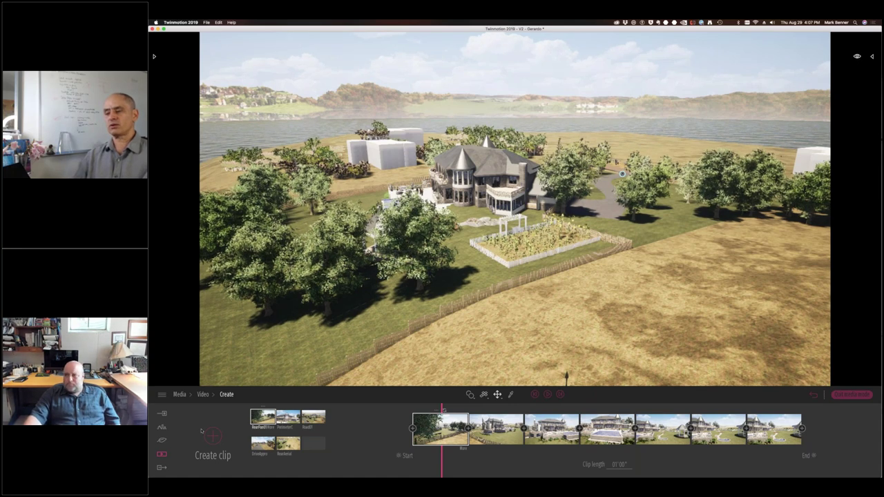
# Step: Switch the scene to the BIMmotion viewing mode and set its month to August
pyautogui.click(857, 57)
pyautogui.click(852, 74)
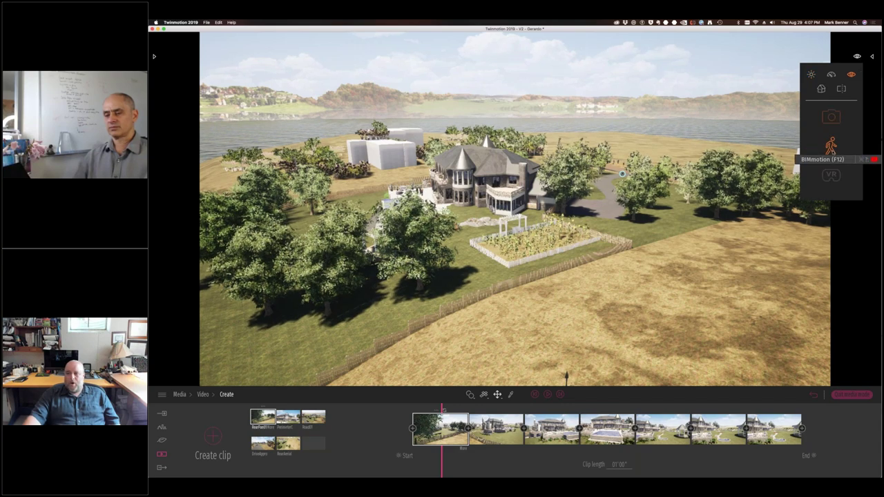
pyautogui.click(831, 147)
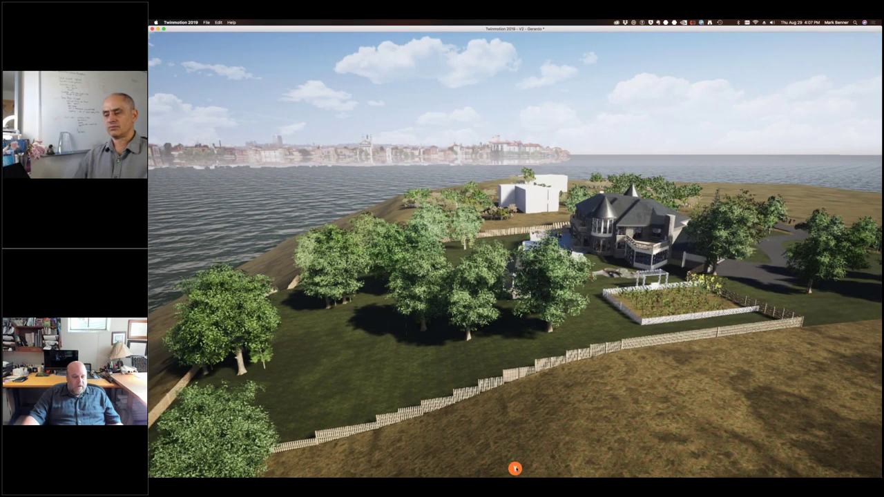
pyautogui.moveTo(427, 413)
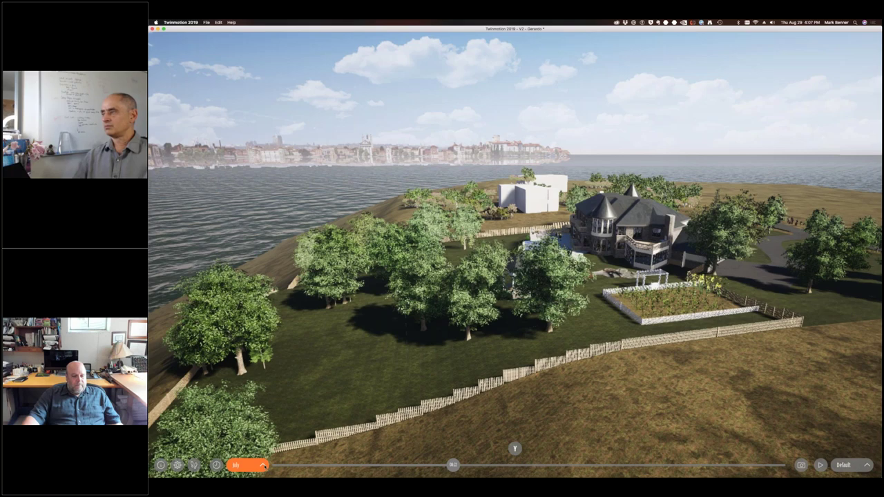
pyautogui.click(238, 465)
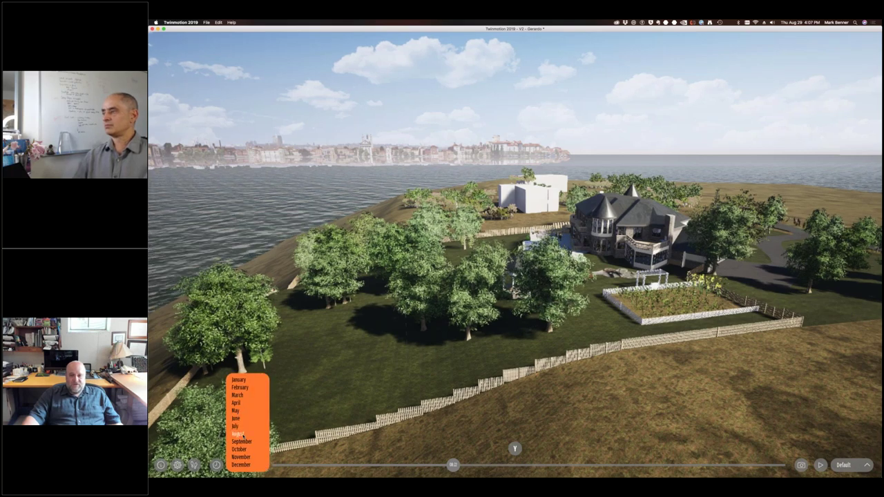
pyautogui.click(238, 434)
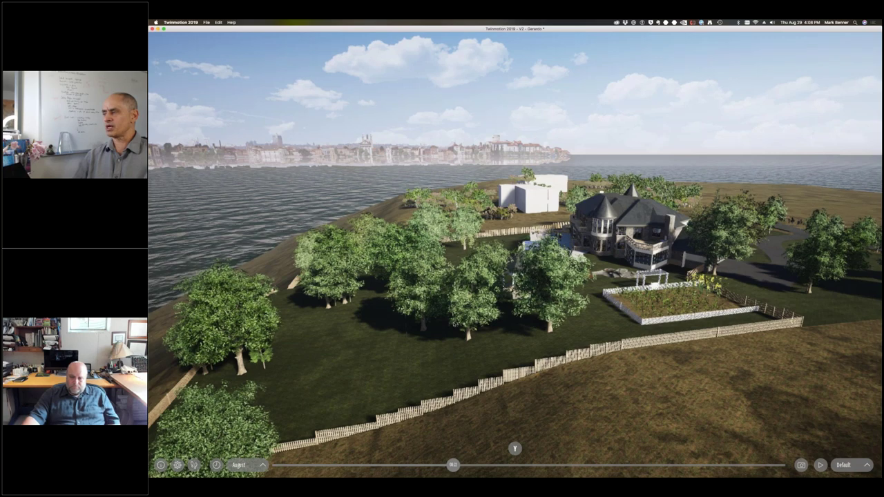
# Step: Navigate around the residence in BIMmotion to view it from the pool side
pyautogui.moveTo(387, 311); pyautogui.dragTo(450, 333, button='right')
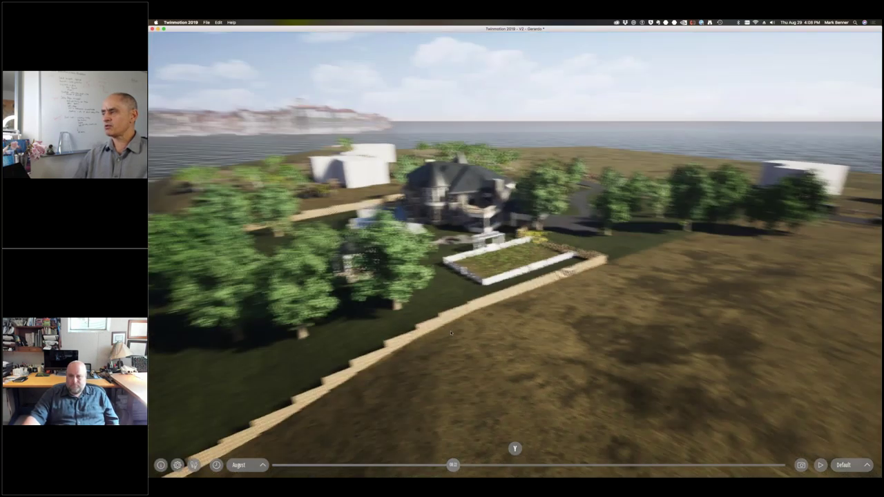
pyautogui.moveTo(450, 333); pyautogui.dragTo(406, 344, button='middle')
pyautogui.moveTo(407, 343); pyautogui.dragTo(417, 339)
pyautogui.moveTo(415, 340); pyautogui.dragTo(449, 307, button='right')
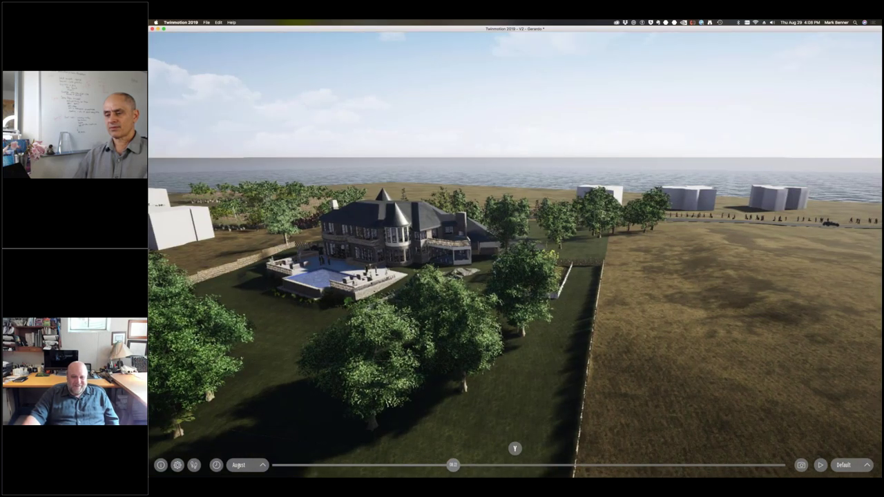
# Step: Examine the residence, pool terrace, gazebo and neighbouring buildings against the ocean from an aerial viewpoint in BIMmotion
pyautogui.moveTo(325, 336); pyautogui.dragTo(359, 321, button='right')
pyautogui.press('a')
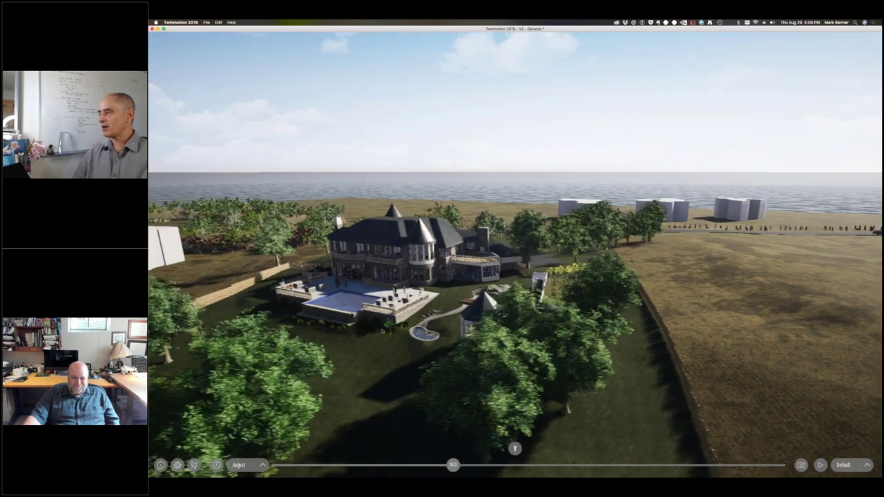
pyautogui.press('Right')
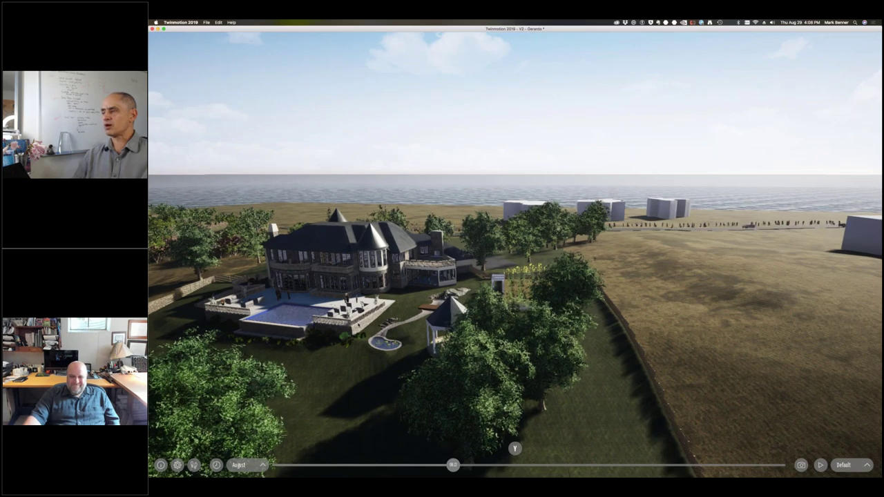
pyautogui.press('Left')
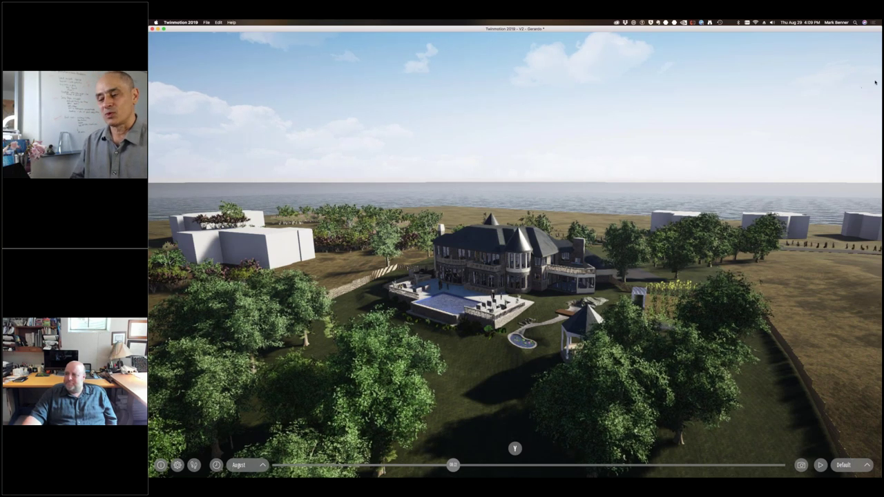
# Step: Leave the BIMmotion presentation for the main Twinmotion project and hide Twinmotion
pyautogui.press('super+Tab')
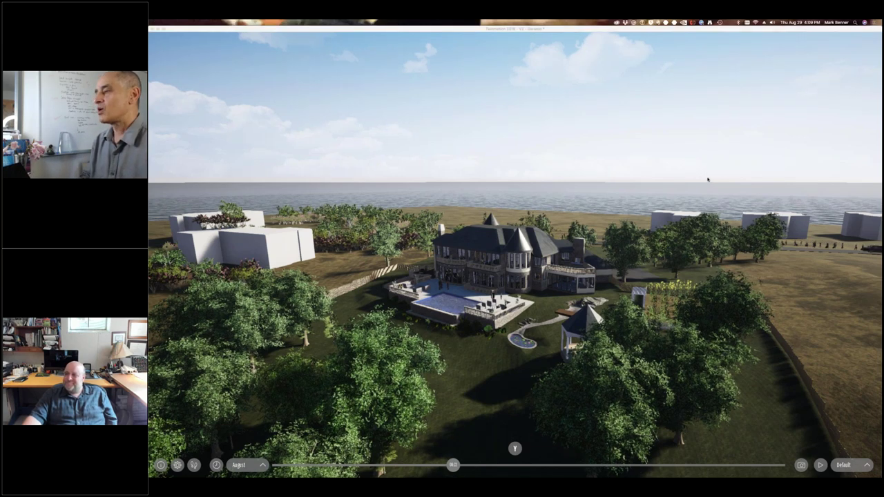
pyautogui.click(345, 31)
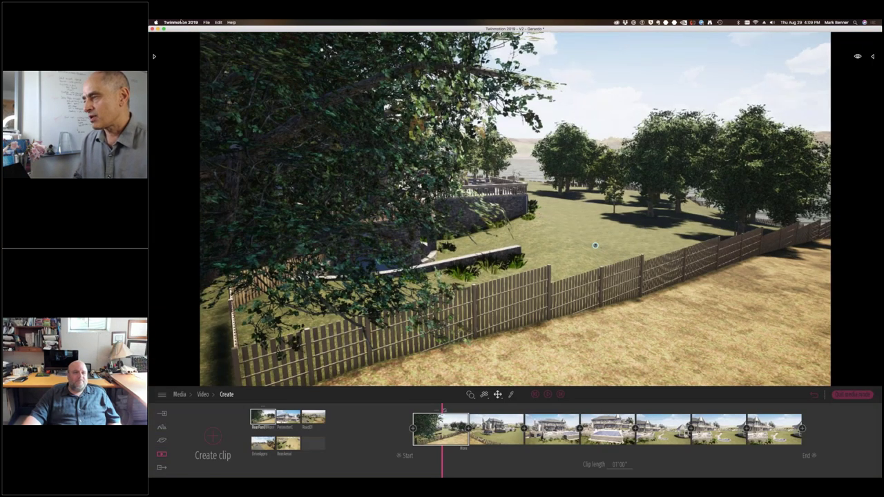
pyautogui.click(181, 22)
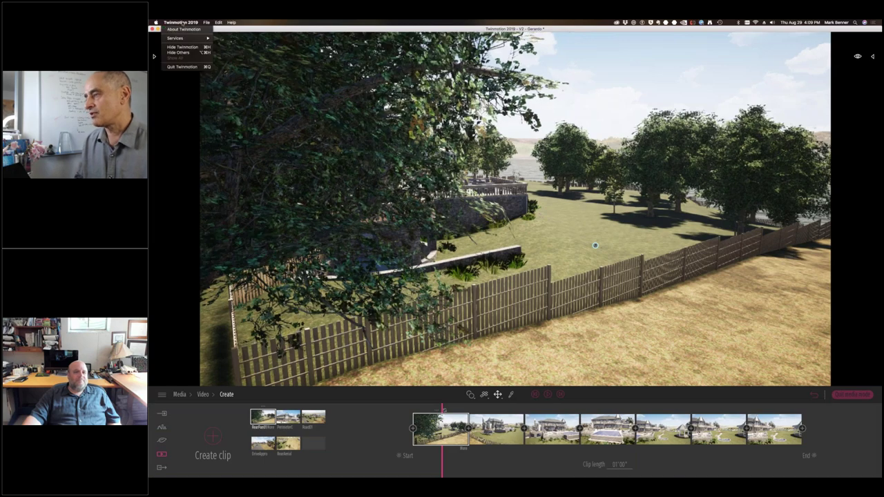
pyautogui.click(182, 47)
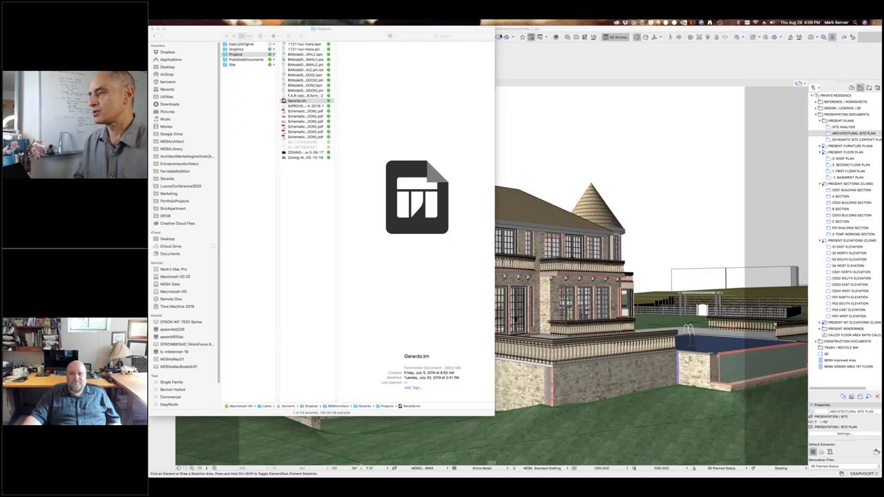
# Step: Switch to ARCHICAD and hide it, and close the Finder window showing the Projects folder
pyautogui.click(502, 30)
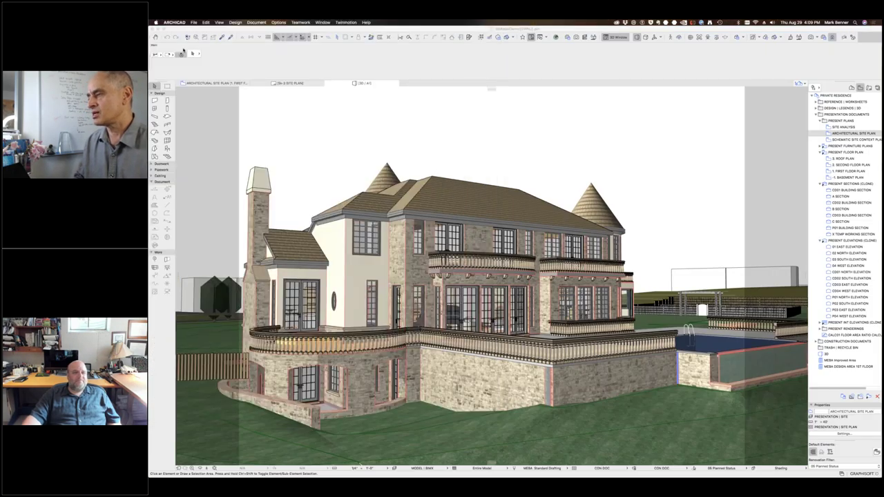
pyautogui.click(174, 22)
pyautogui.click(183, 59)
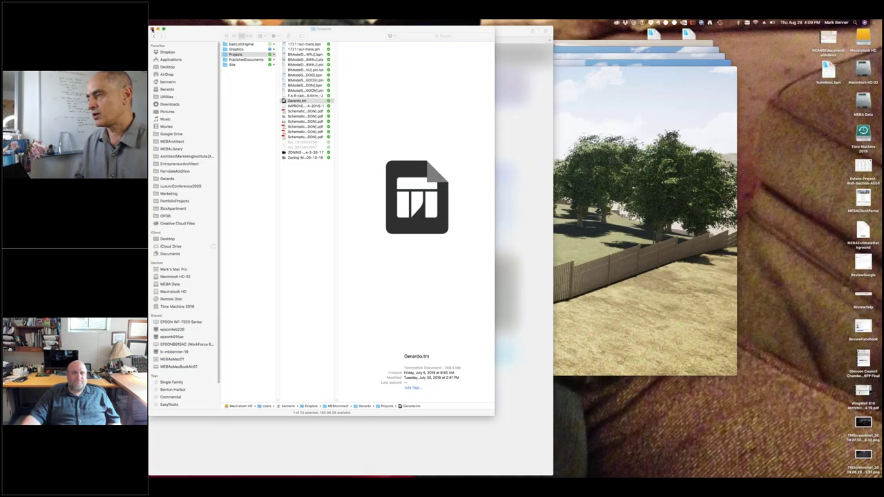
pyautogui.click(152, 29)
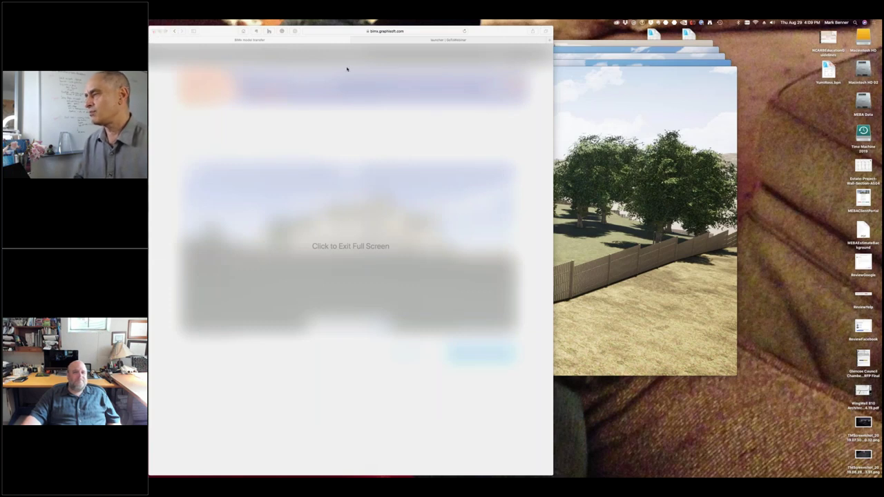
# Step: Exit the full-screen view of the residence model on the BIMx Model Transfer page and hide Safari
pyautogui.click(367, 217)
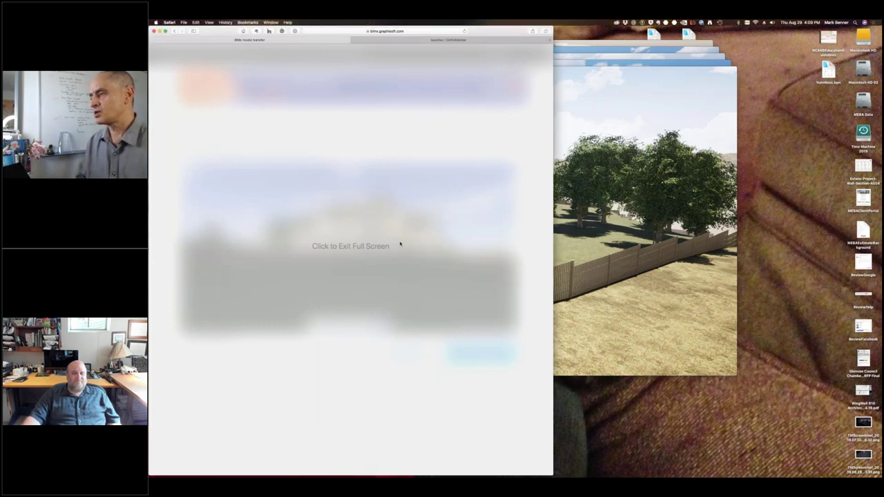
pyautogui.click(400, 244)
pyautogui.click(169, 22)
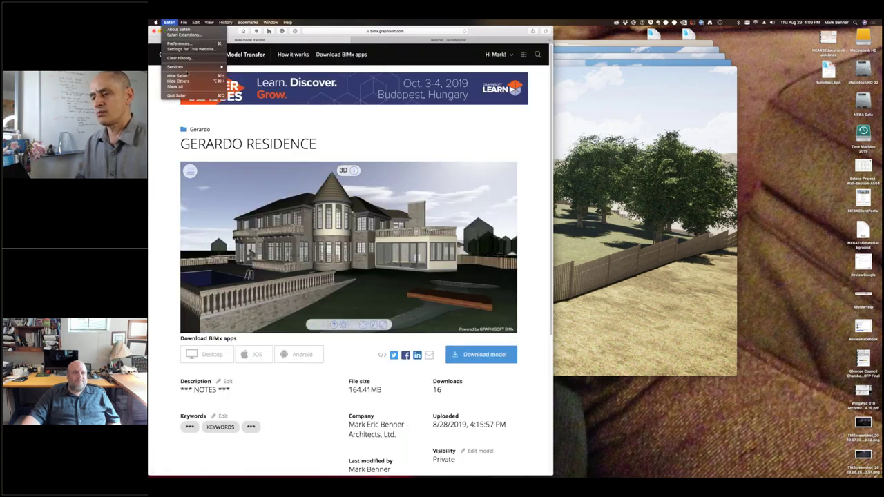
pyautogui.click(182, 77)
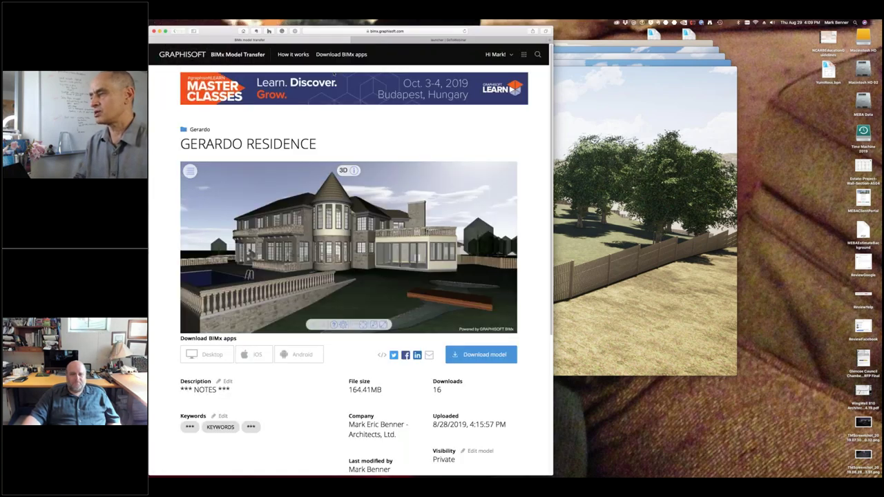